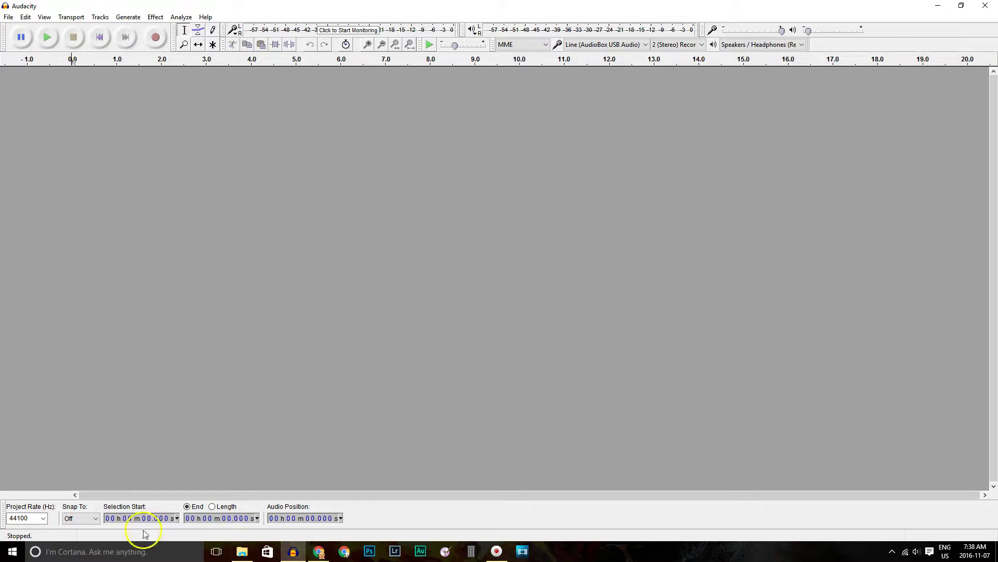
Step: Import Deadlock Show Intro.mp3 from the Sound Clips folder into the empty project as the first track
{"action": "left_click", "coordinate": [242, 552]}
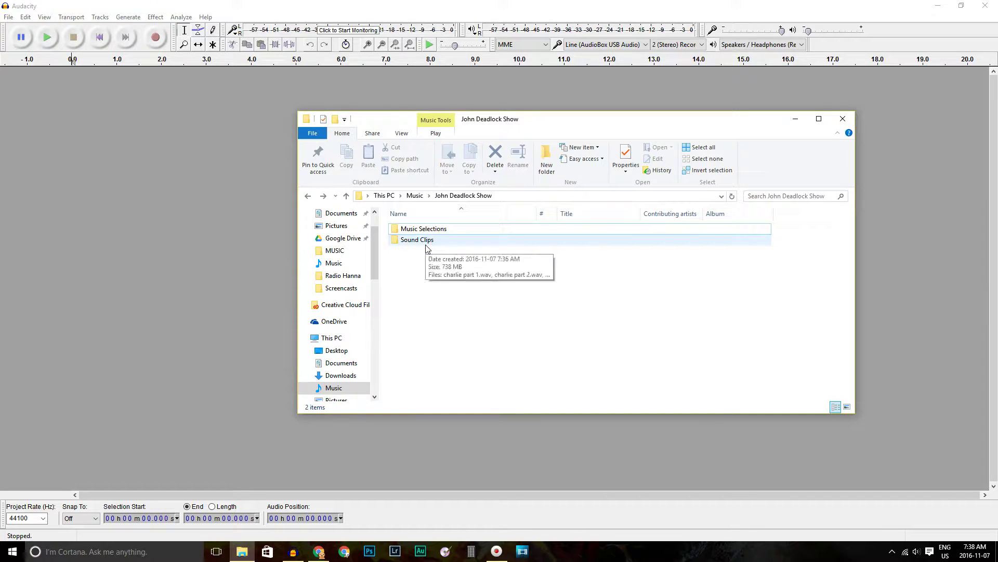
{"action": "double_click", "coordinate": [417, 239]}
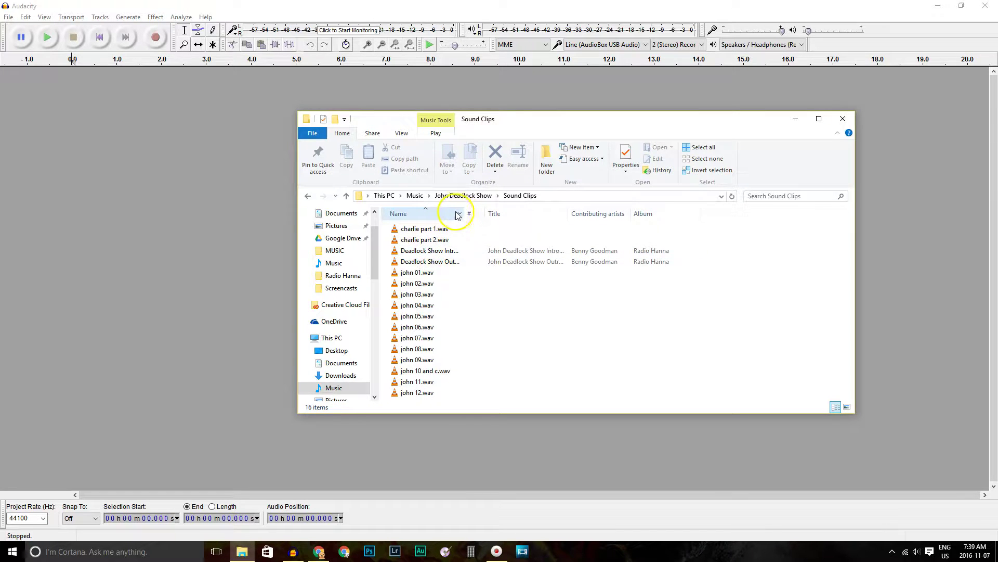
{"action": "left_click_drag", "start_coordinate": [469, 211], "coordinate": [545, 212]}
{"action": "left_click_drag", "start_coordinate": [462, 252], "coordinate": [36, 106]}
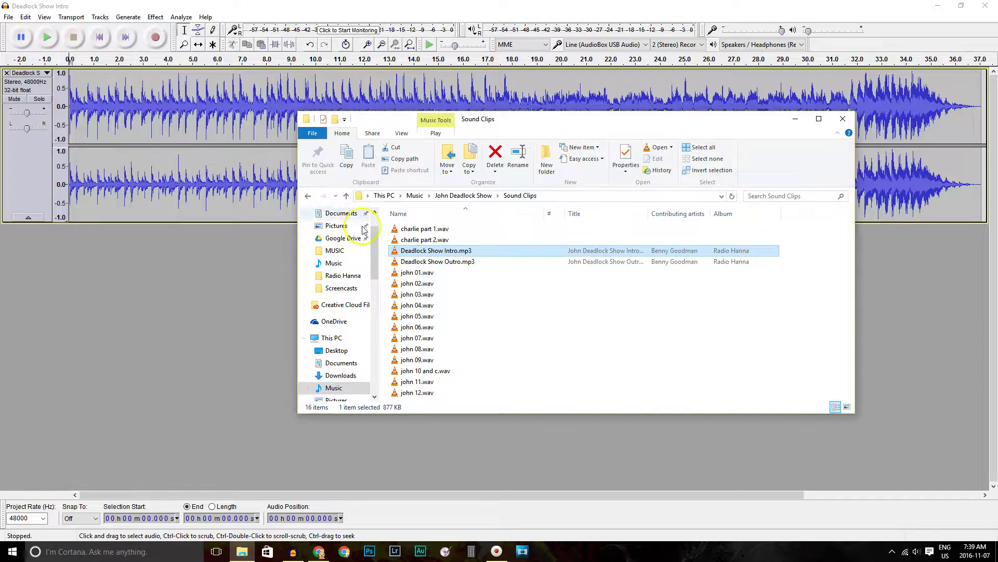
Step: Import john 01.wav from the Sound Clips folder, reading the file directly from the original
{"action": "left_click_drag", "start_coordinate": [431, 277], "coordinate": [953, 258]}
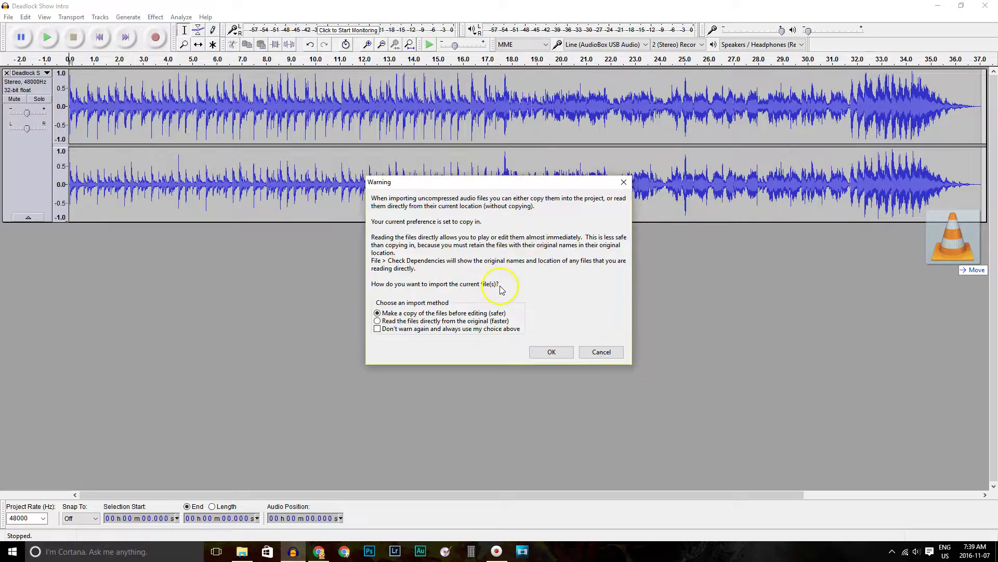
{"action": "left_click", "coordinate": [472, 321]}
{"action": "left_click", "coordinate": [540, 351]}
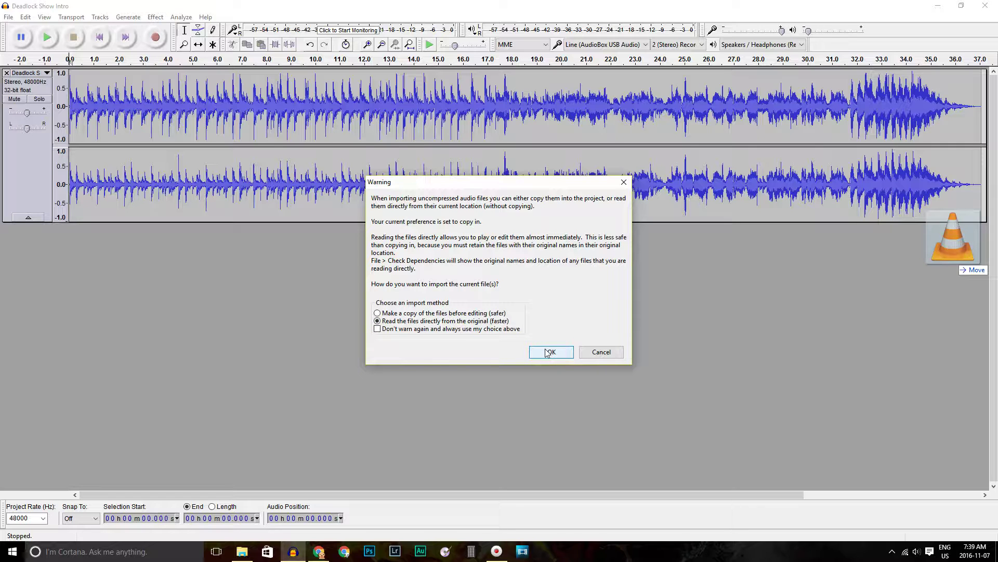
{"action": "left_click", "coordinate": [547, 353]}
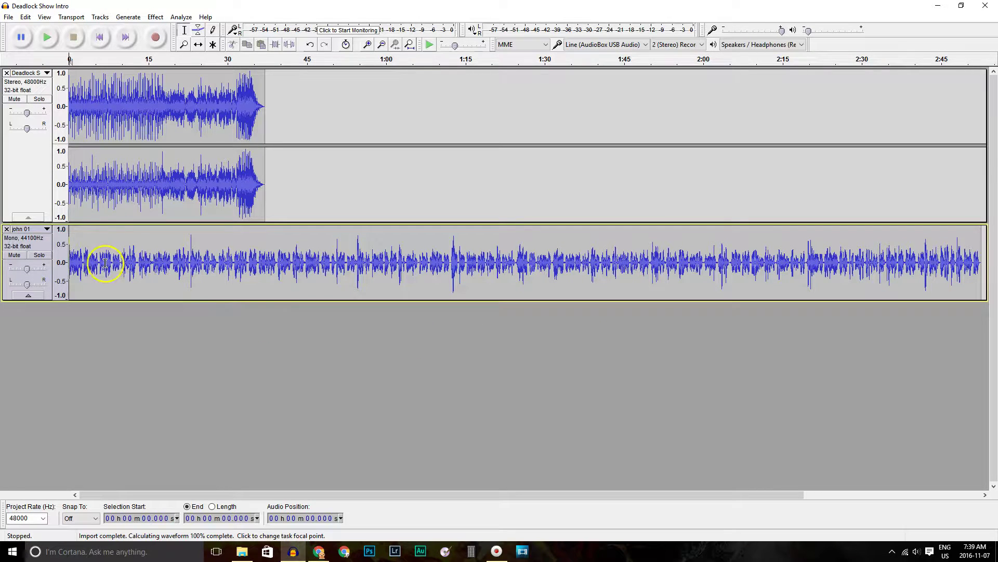
Step: Shift the john 01 clip to start at about 36 s as the intro fades out, and play the transition from about 34 s
{"action": "left_click", "coordinate": [198, 46]}
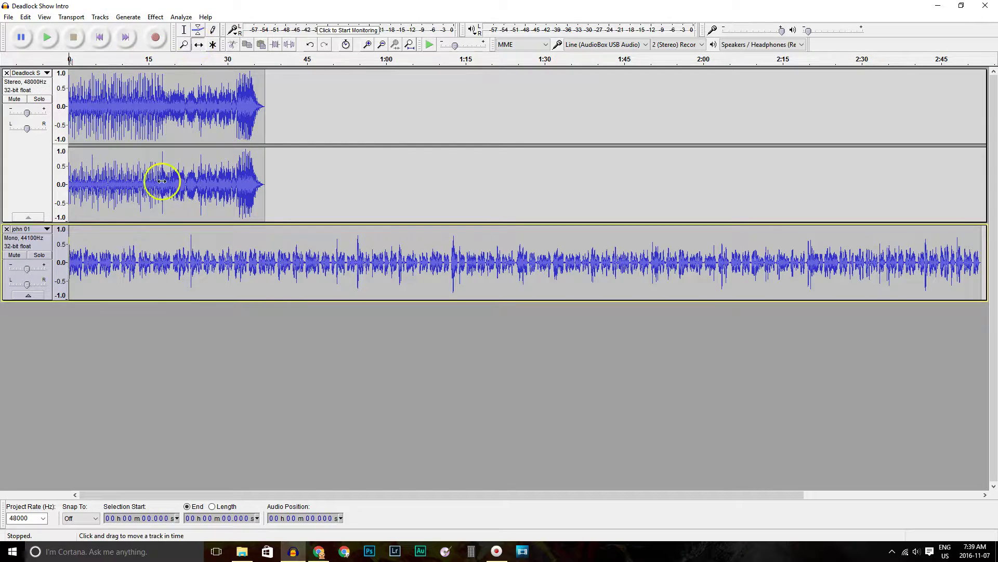
{"action": "left_click_drag", "start_coordinate": [133, 260], "coordinate": [343, 258]}
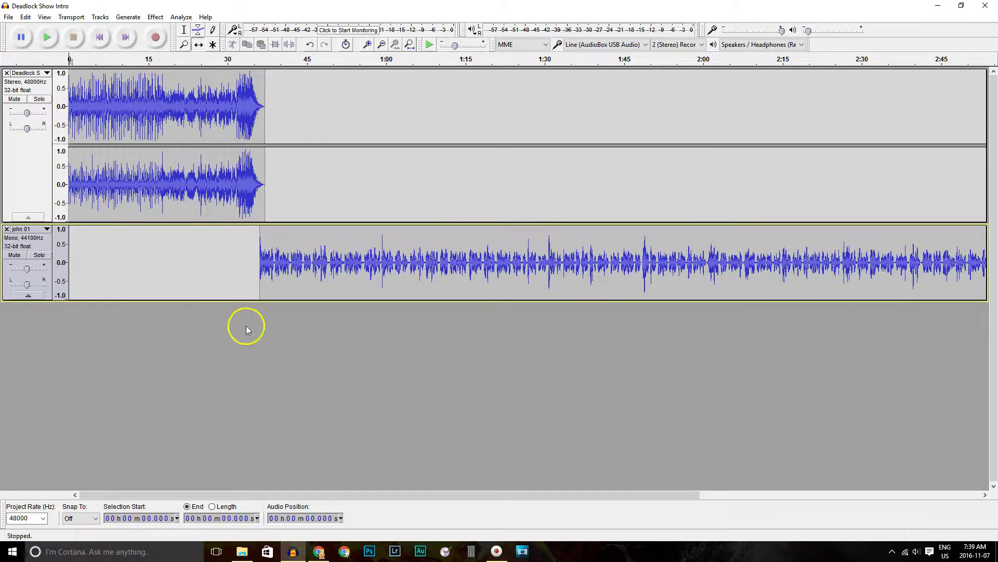
{"action": "left_click", "coordinate": [184, 30]}
{"action": "left_click", "coordinate": [248, 237]}
{"action": "key", "text": "space"}
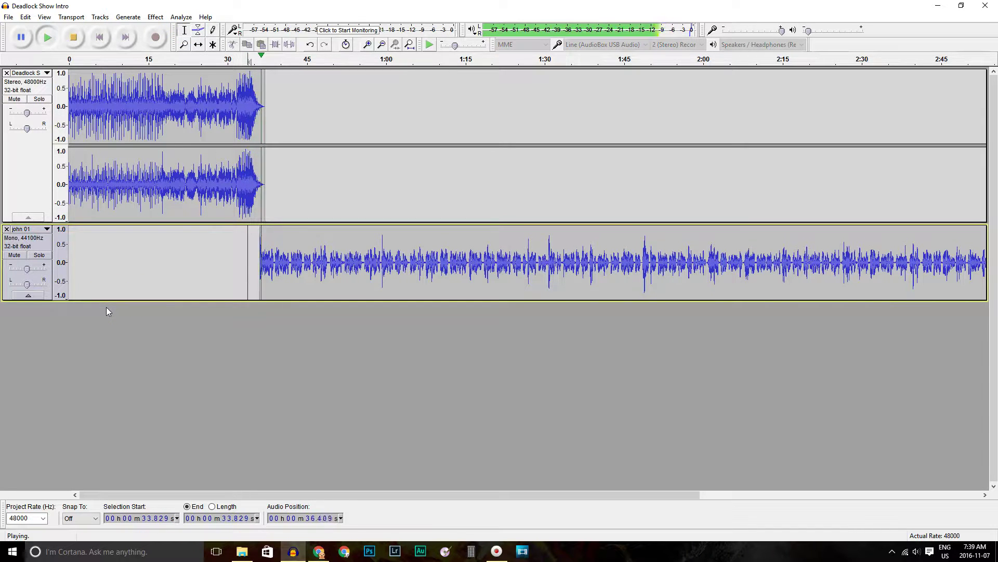
Step: Raise the gain of the john 01 track slightly during playback, and stop playback
{"action": "left_click", "coordinate": [23, 269]}
{"action": "left_click_drag", "start_coordinate": [23, 269], "coordinate": [36, 269]}
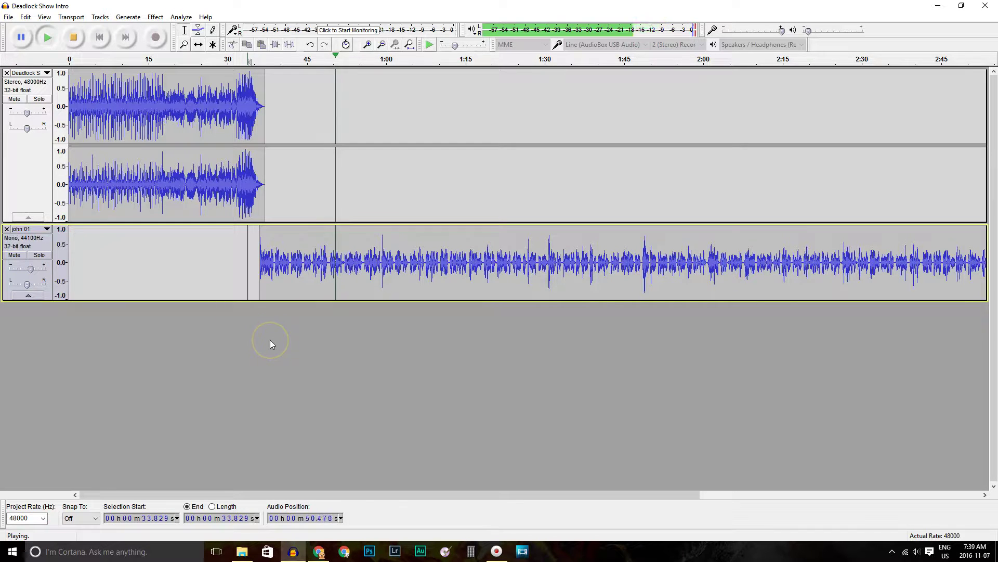
{"action": "key", "text": "space"}
Step: Play the end of the john 01 clip from about 3:22
{"action": "left_click_drag", "start_coordinate": [291, 495], "coordinate": [572, 442]}
{"action": "left_click", "coordinate": [756, 281]}
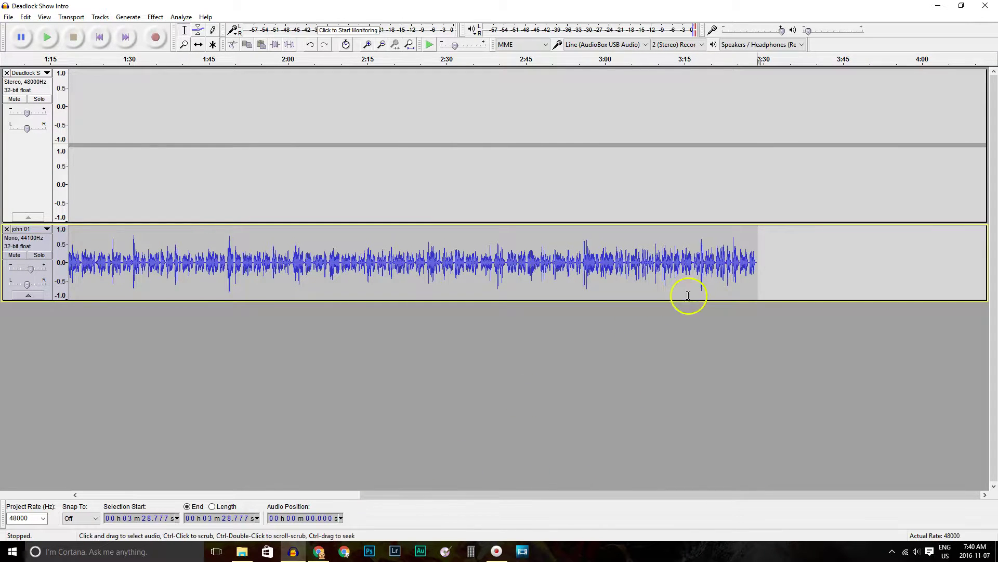
{"action": "left_click", "coordinate": [720, 265]}
{"action": "key", "text": "space"}
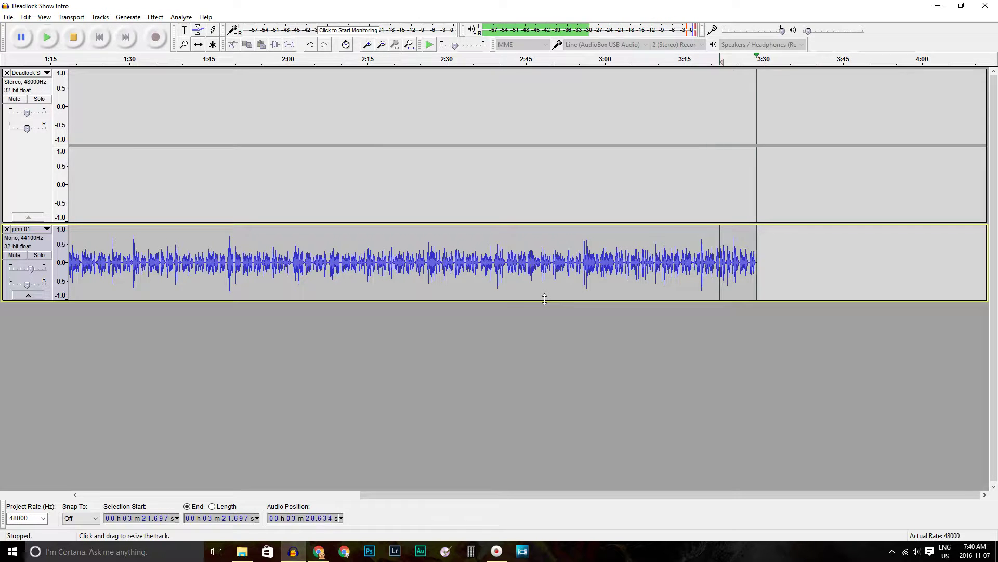
Step: Import Sukiyaki.mp3 from the Music Selections folder as a new track
{"action": "left_click", "coordinate": [247, 554]}
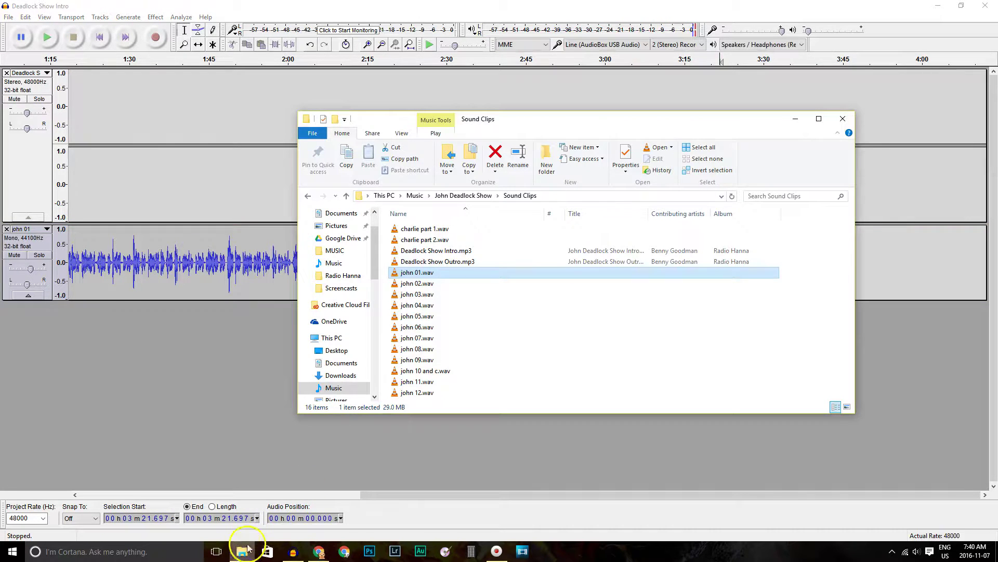
{"action": "left_click", "coordinate": [472, 195]}
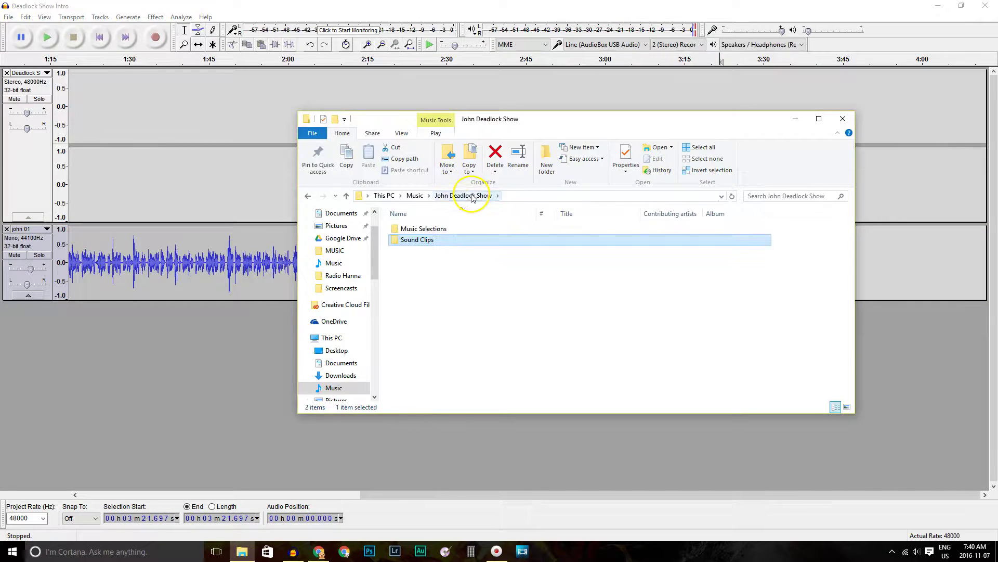
{"action": "double_click", "coordinate": [423, 230]}
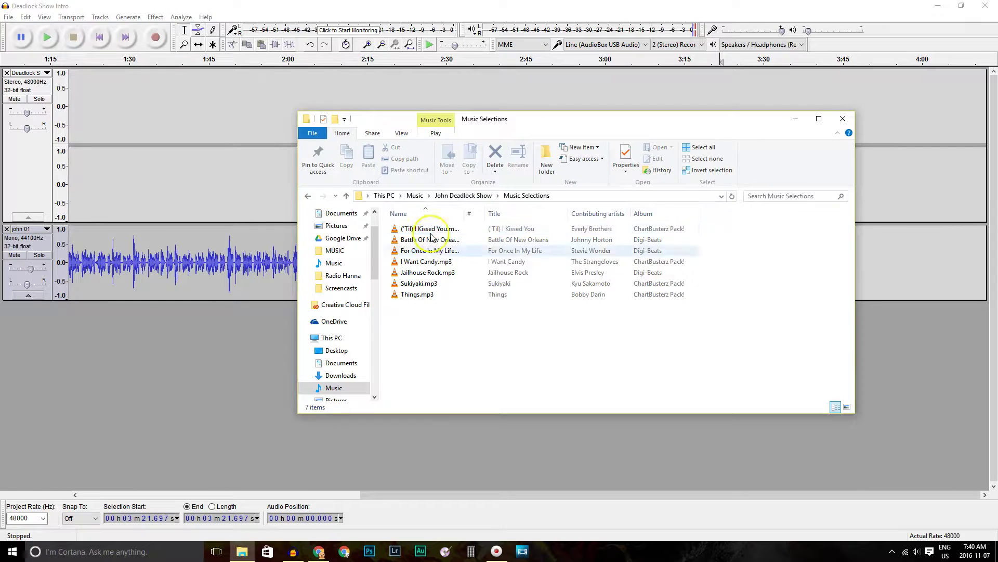
{"action": "left_click_drag", "start_coordinate": [419, 283], "coordinate": [889, 318]}
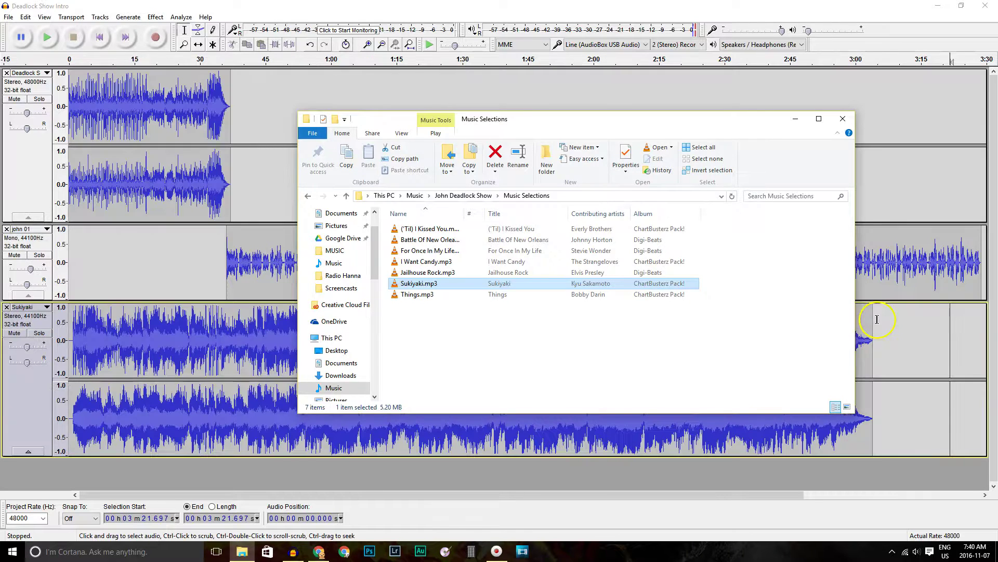
{"action": "left_click", "coordinate": [810, 7]}
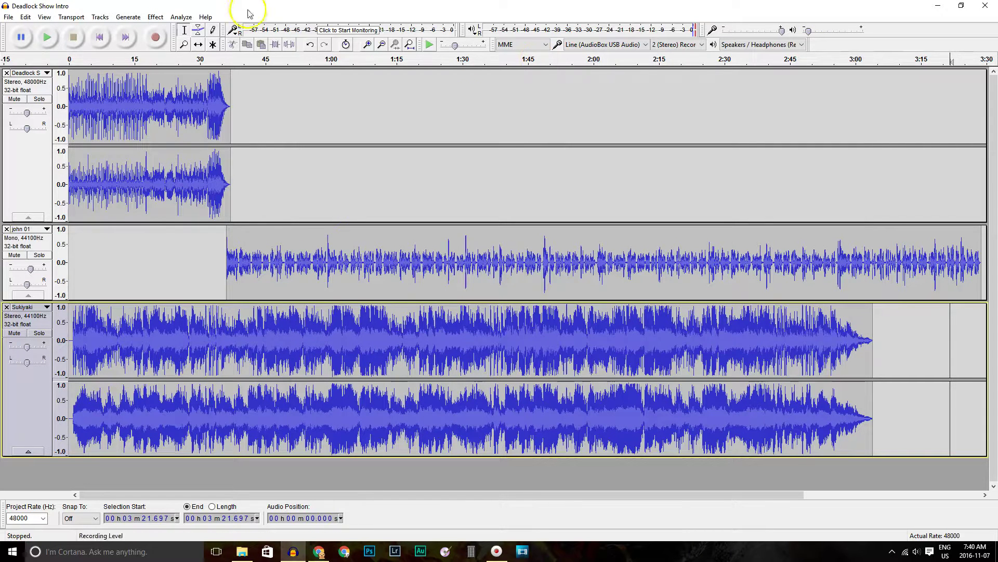
Step: Shift the Sukiyaki clip so its music begins right where the john 01 clip ends, at about 3:28
{"action": "left_click", "coordinate": [198, 44]}
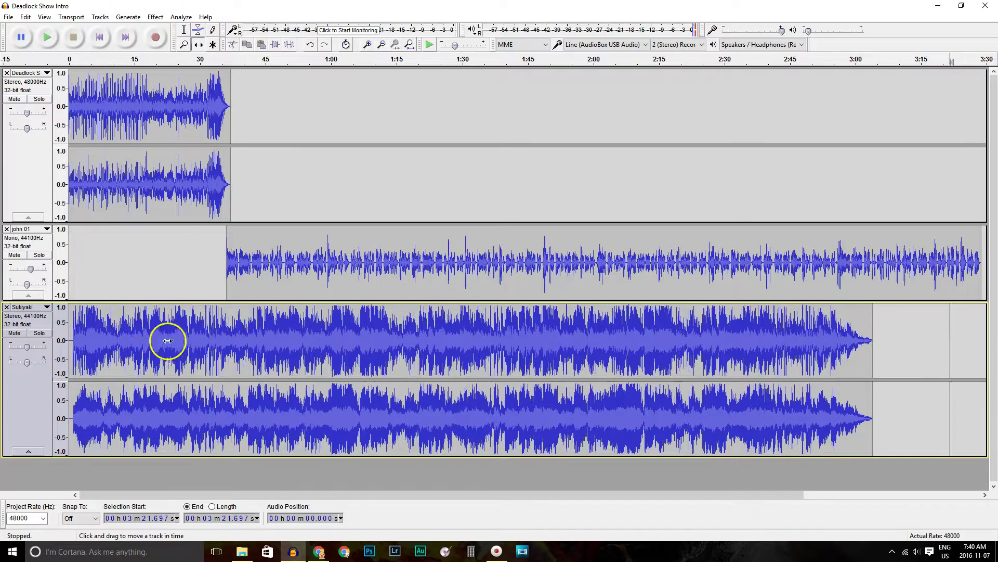
{"action": "left_click_drag", "start_coordinate": [156, 341], "coordinate": [995, 338]}
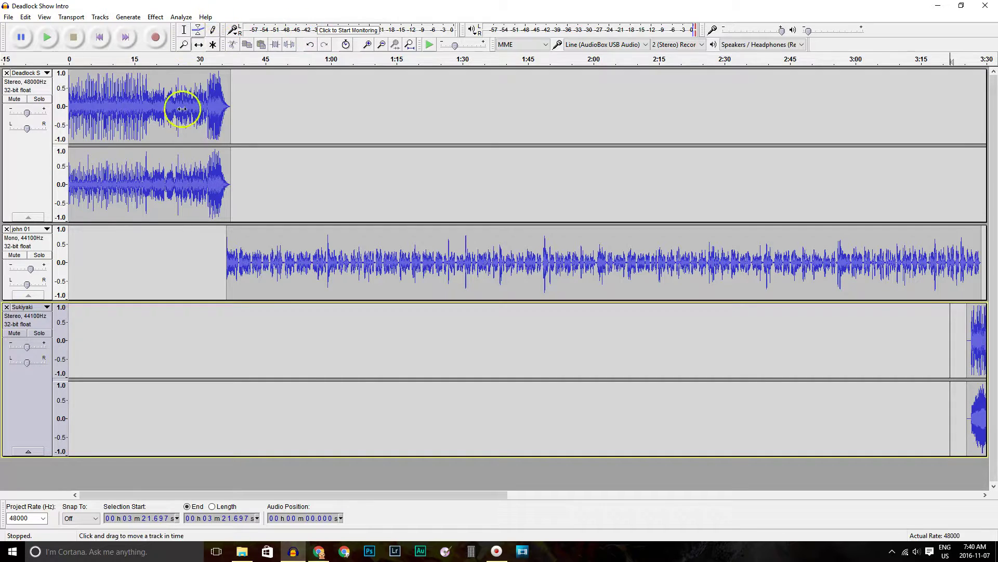
{"action": "left_click_drag", "start_coordinate": [445, 494], "coordinate": [622, 494]}
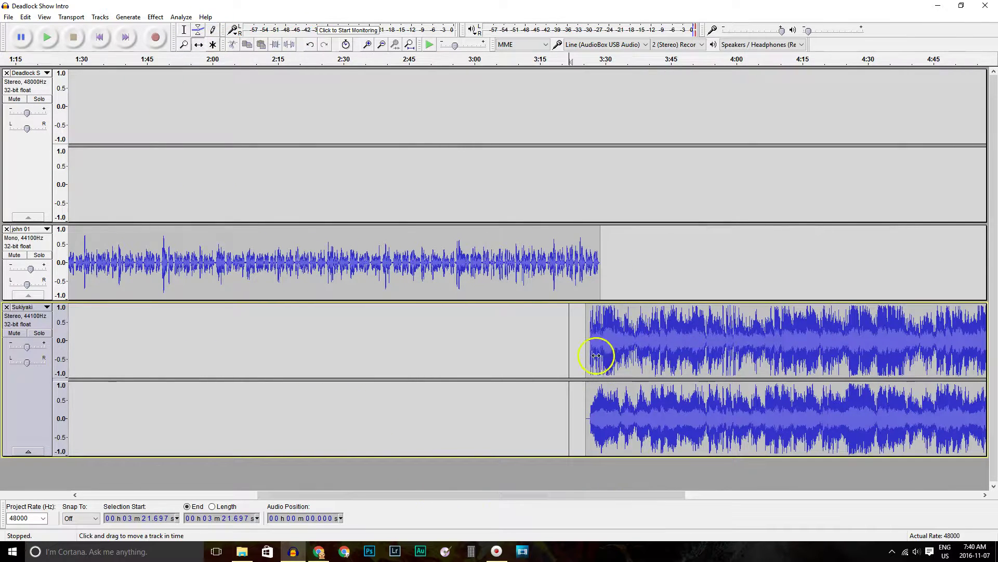
{"action": "left_click_drag", "start_coordinate": [605, 335], "coordinate": [615, 335]}
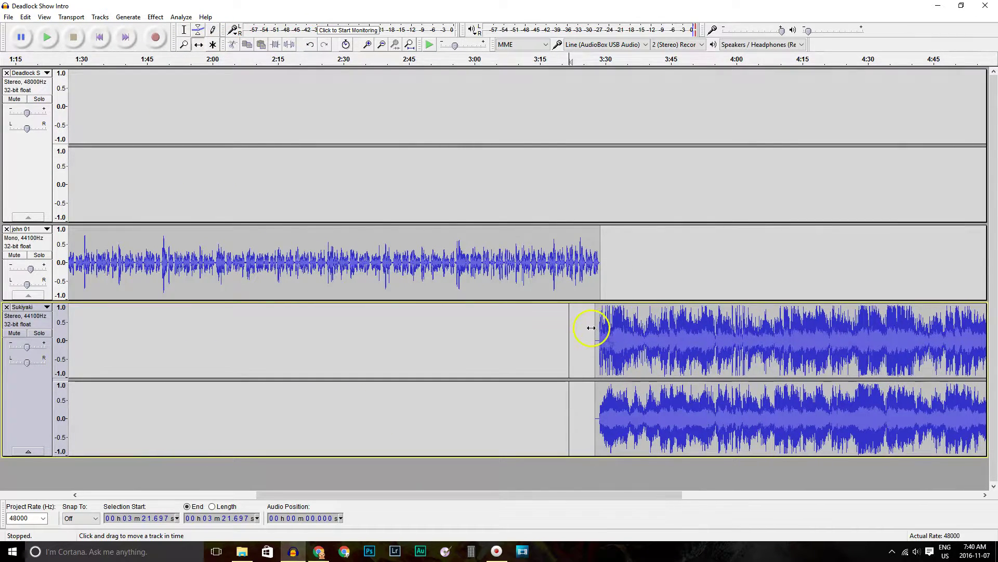
Step: Play the transition from the john 01 clip into Sukiyaki, starting at about 3:26
{"action": "left_click", "coordinate": [184, 29]}
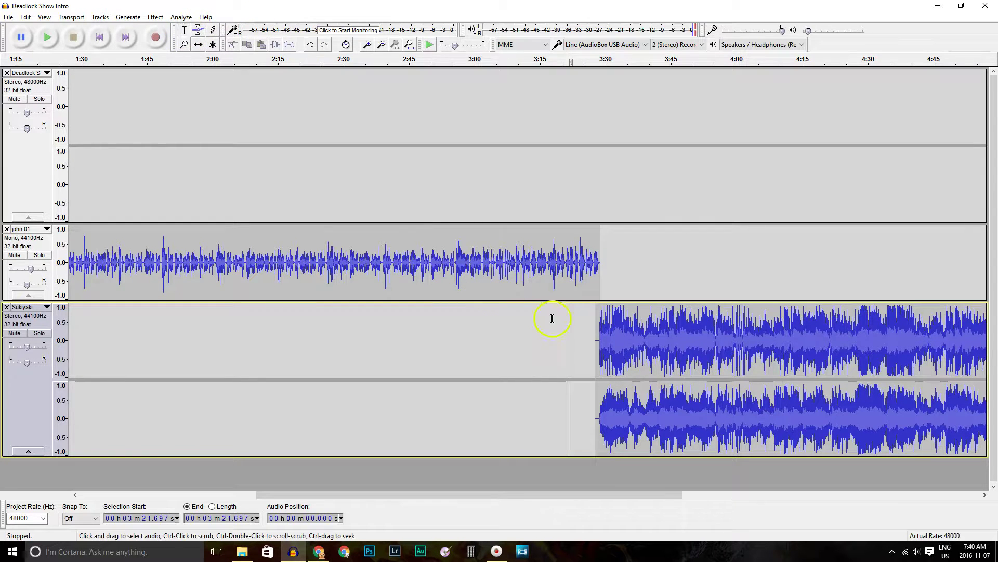
{"action": "left_click", "coordinate": [588, 312]}
{"action": "key", "text": "space"}
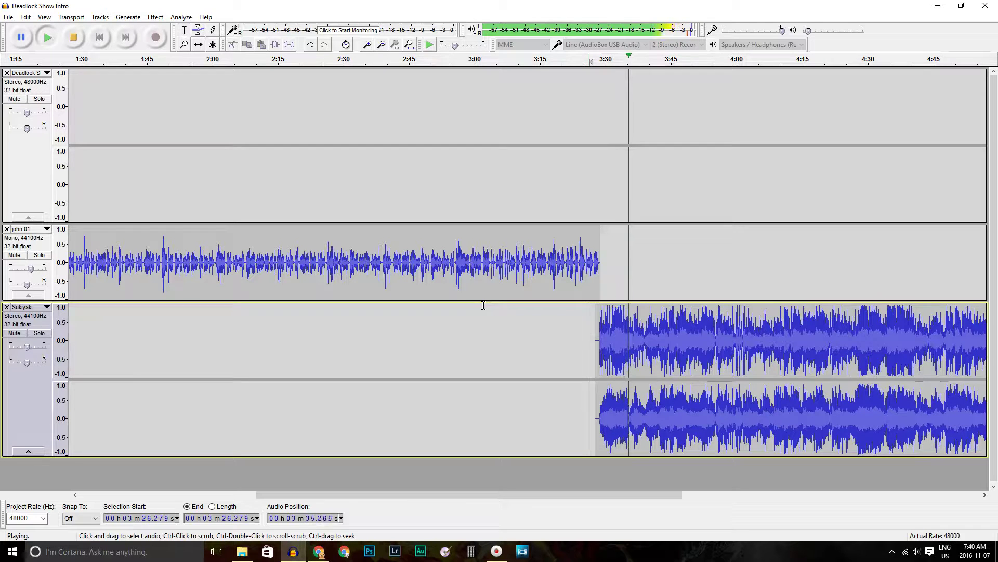
{"action": "key", "text": "space"}
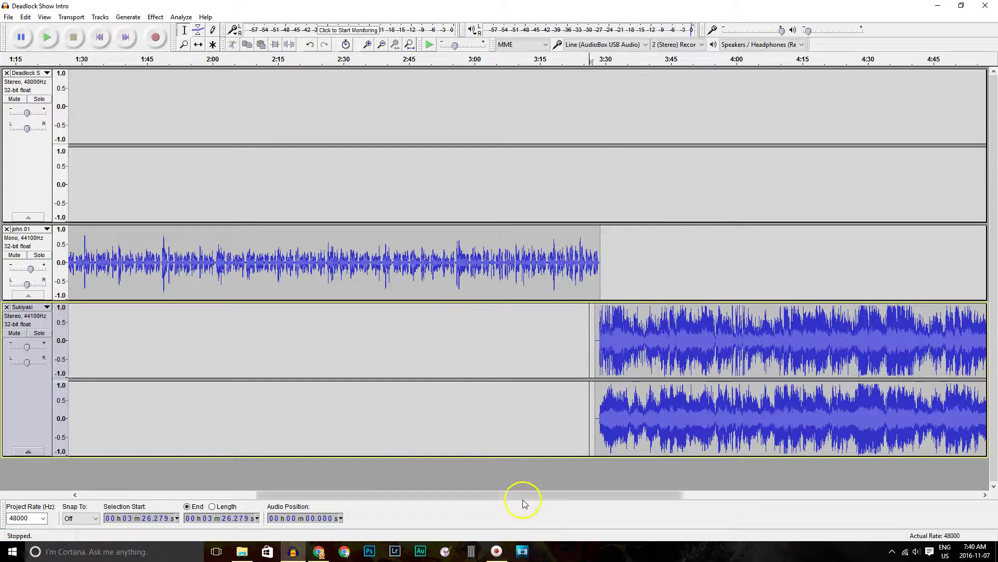
Step: Import john 02.wav from the Sound Clips folder, reading the file directly from the original
{"action": "left_click_drag", "start_coordinate": [524, 501], "coordinate": [804, 481]}
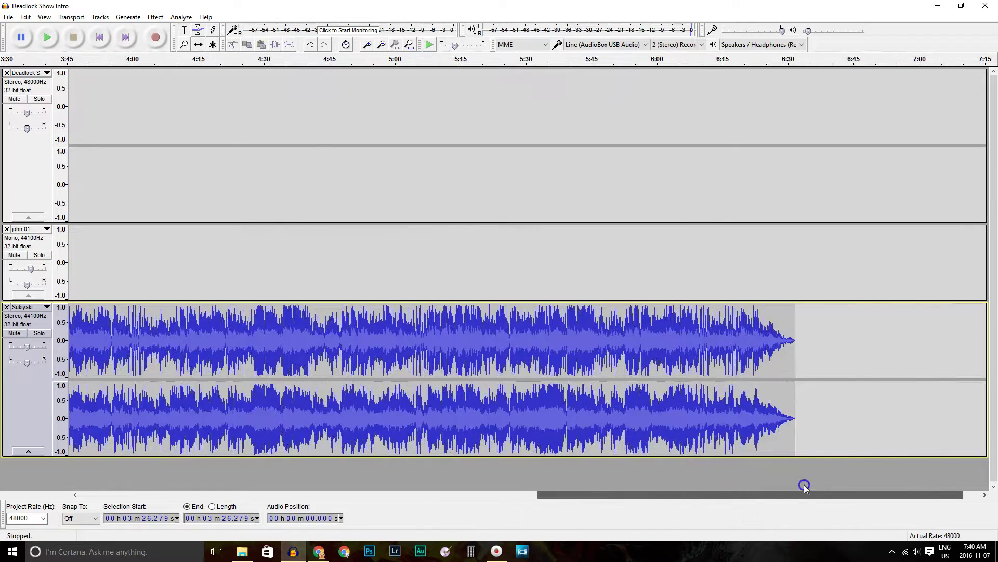
{"action": "left_click", "coordinate": [242, 551]}
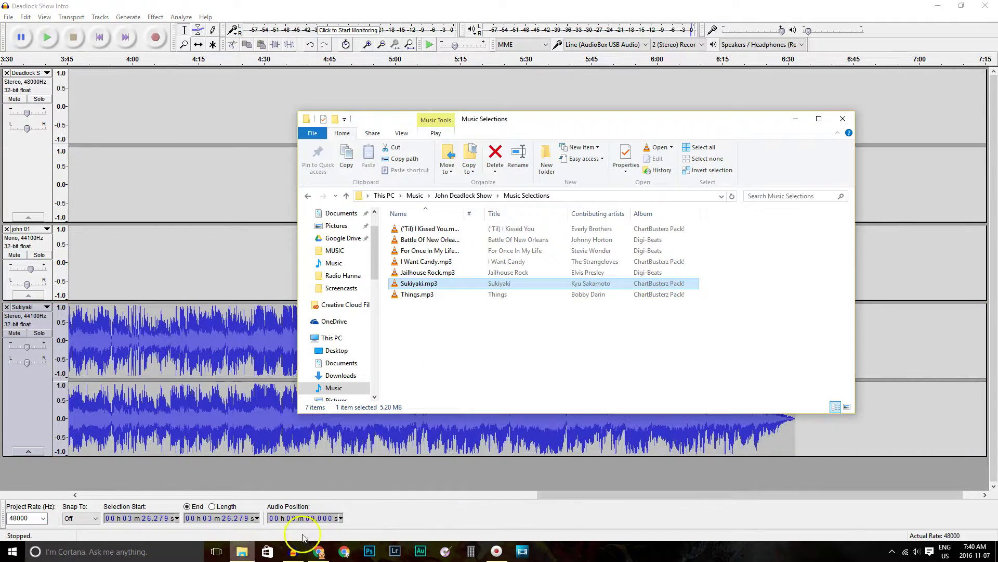
{"action": "left_click", "coordinate": [468, 196]}
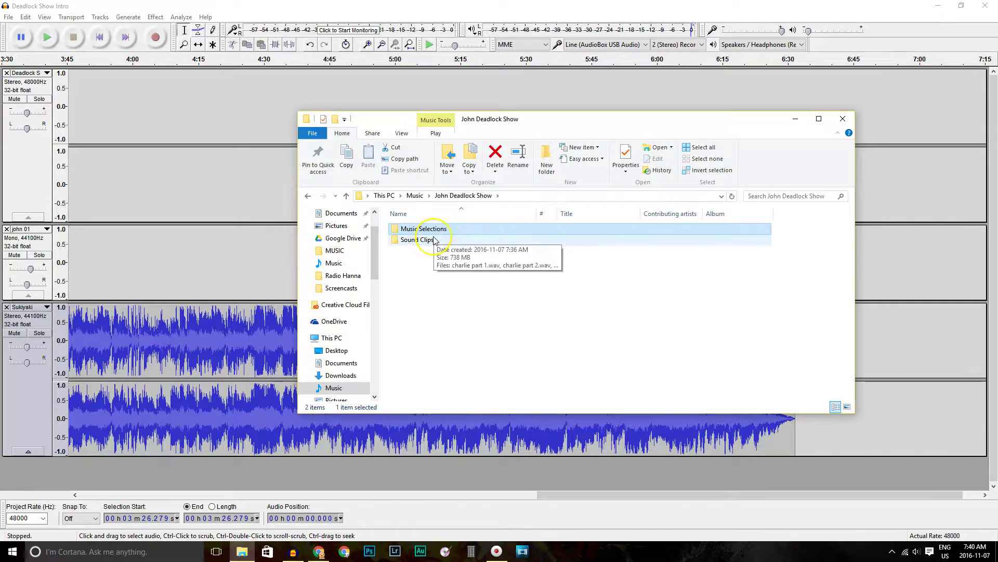
{"action": "double_click", "coordinate": [434, 240]}
{"action": "left_click", "coordinate": [432, 285]}
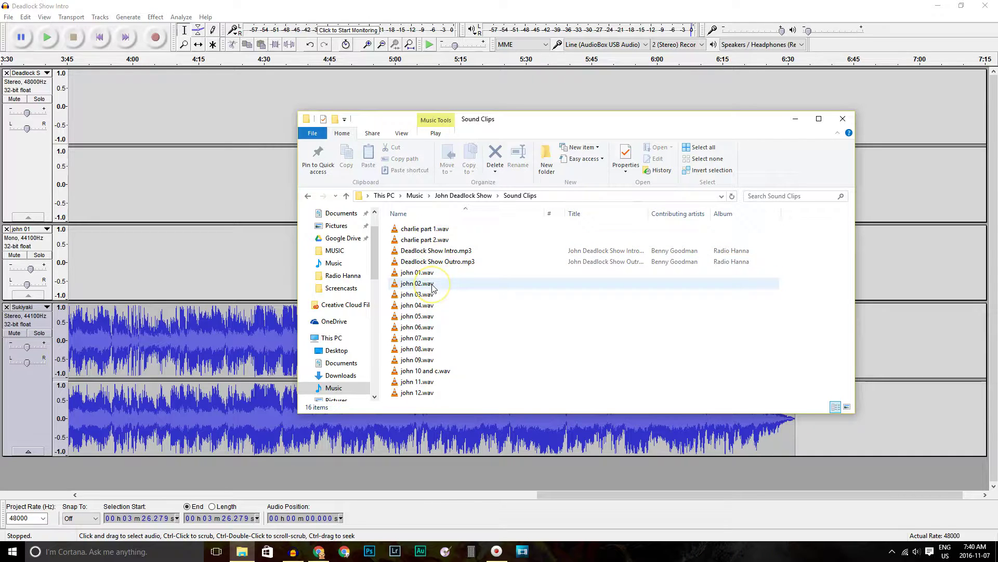
{"action": "left_click", "coordinate": [796, 432]}
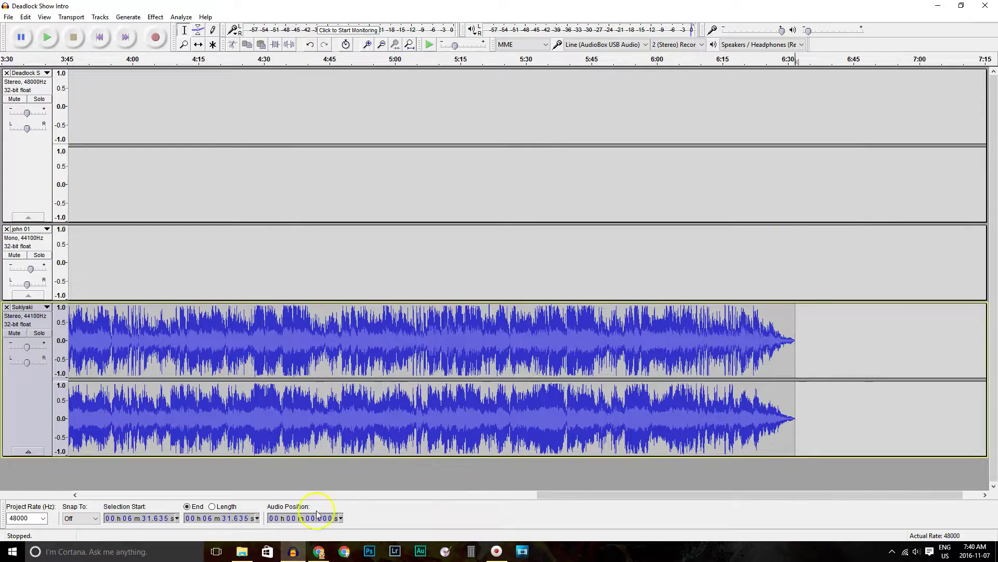
{"action": "left_click", "coordinate": [242, 552]}
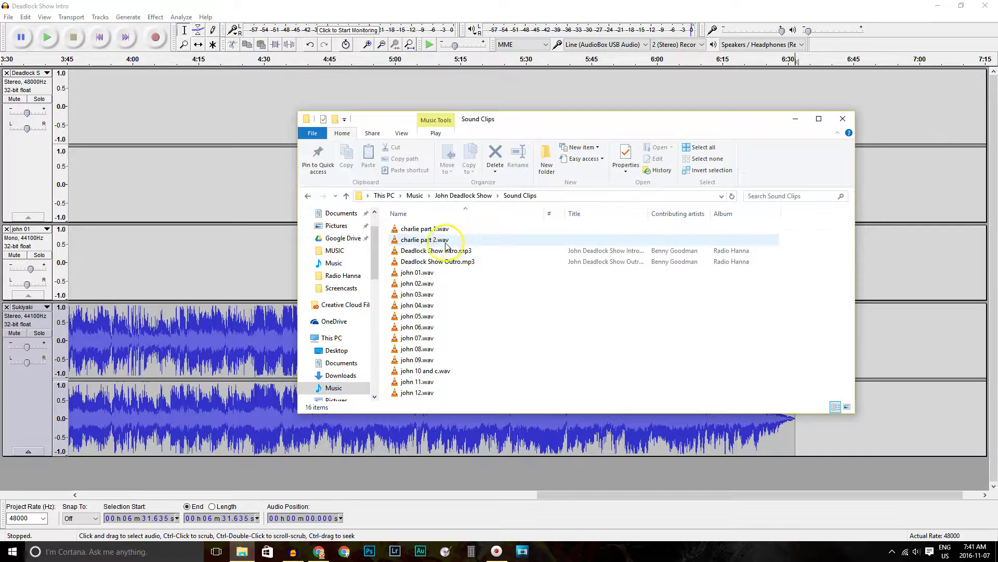
{"action": "left_click_drag", "start_coordinate": [424, 283], "coordinate": [259, 284]}
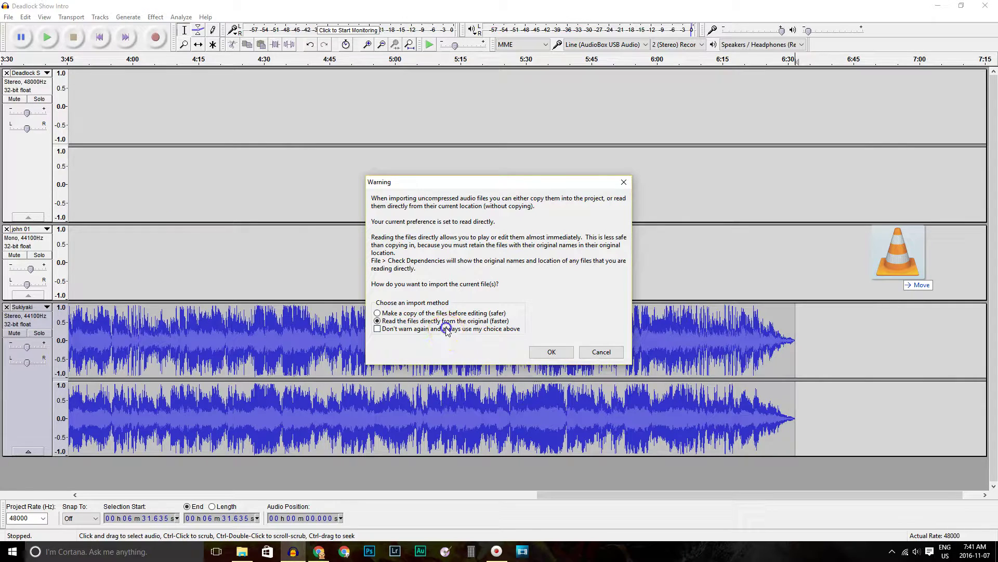
{"action": "left_click", "coordinate": [548, 353]}
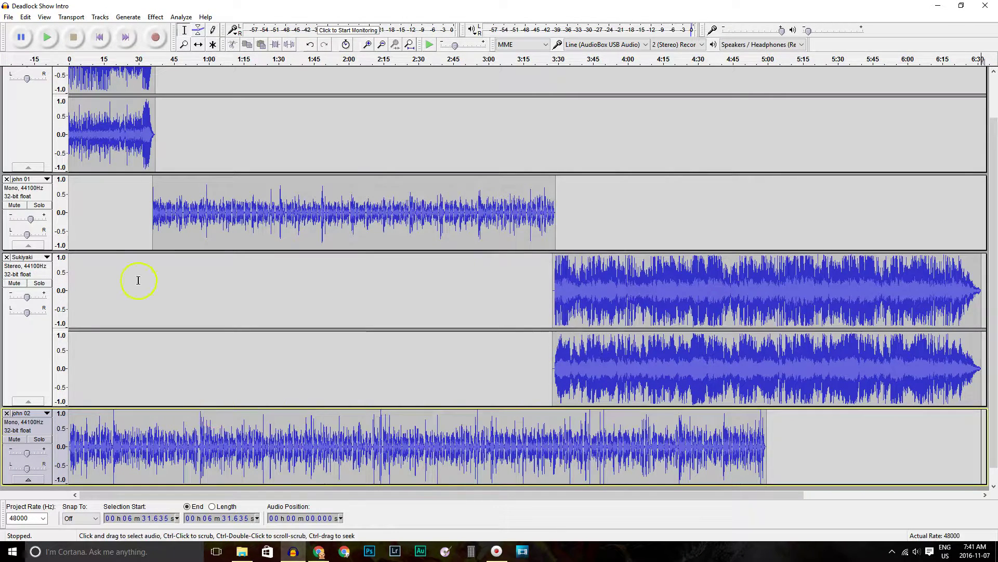
Step: Shift the john 02 clip to start at about 6:30, slightly overlapping the fading end of Sukiyaki
{"action": "left_click", "coordinate": [205, 50]}
{"action": "left_click_drag", "start_coordinate": [255, 435], "coordinate": [943, 452]}
{"action": "left_click_drag", "start_coordinate": [886, 458], "coordinate": [987, 441]}
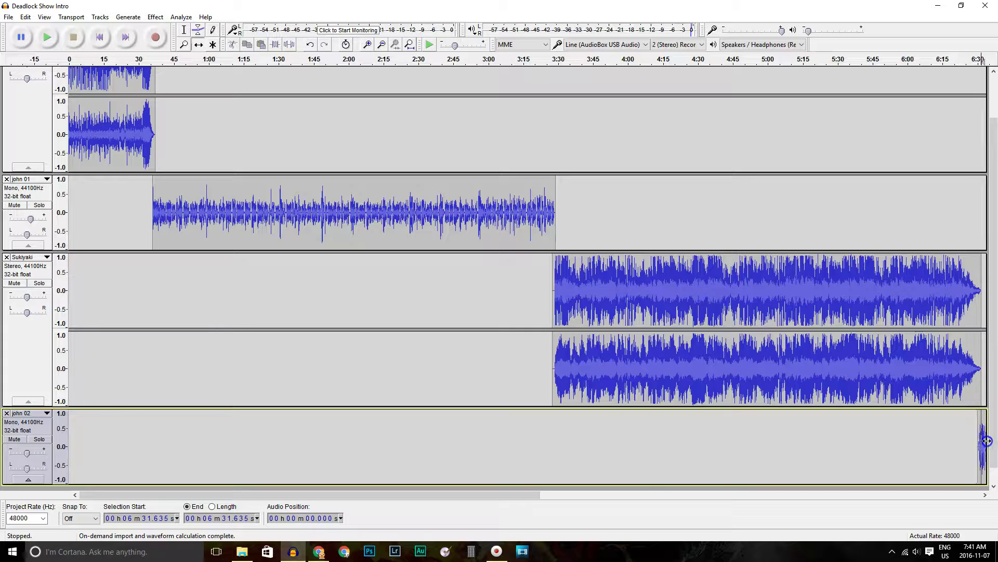
Step: Play the transition from Sukiyaki into the john 02 clip, starting at about 6:27
{"action": "left_click", "coordinate": [184, 31]}
{"action": "left_click", "coordinate": [970, 423]}
{"action": "key", "text": "space"}
{"action": "left_click_drag", "start_coordinate": [493, 493], "coordinate": [599, 496]}
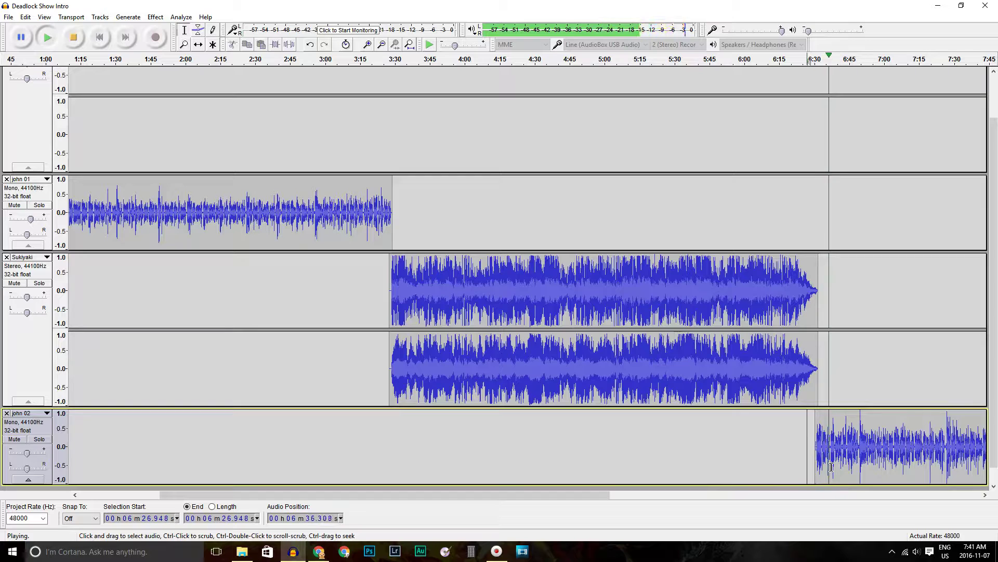
{"action": "key", "text": "space"}
Step: Delete the silent lead-in at the start of the john 02 clip, from about 6:30.4 to 6:31.3
{"action": "left_click", "coordinate": [198, 31]}
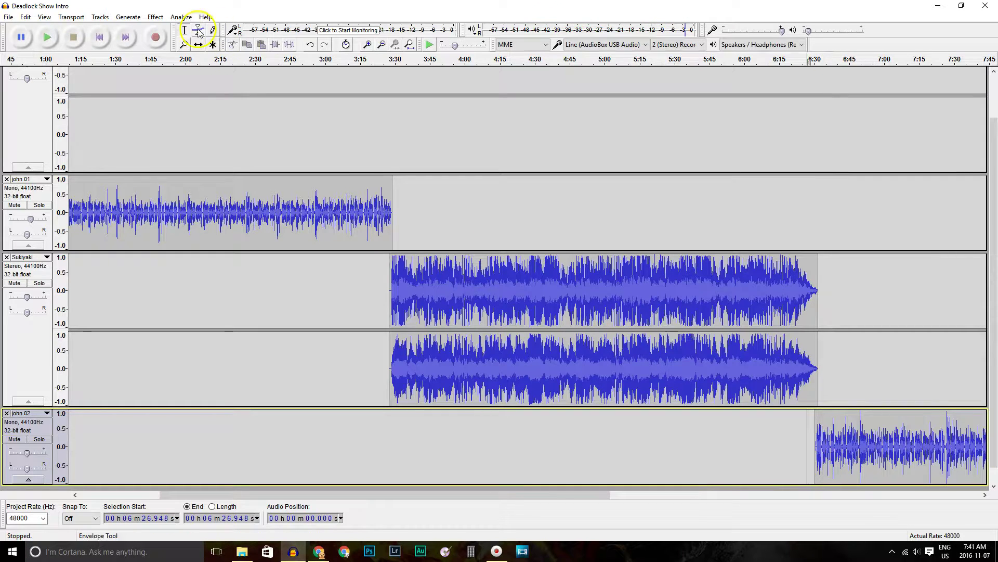
{"action": "left_click", "coordinate": [816, 446]}
{"action": "left_click", "coordinate": [811, 446]}
{"action": "left_click", "coordinate": [812, 446]}
{"action": "left_click", "coordinate": [814, 446]}
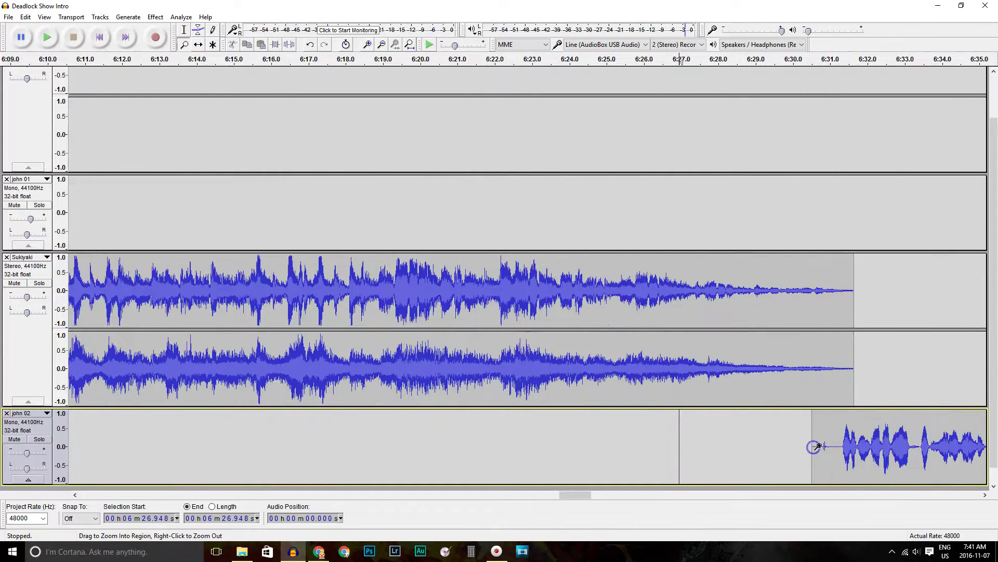
{"action": "left_click", "coordinate": [820, 446]}
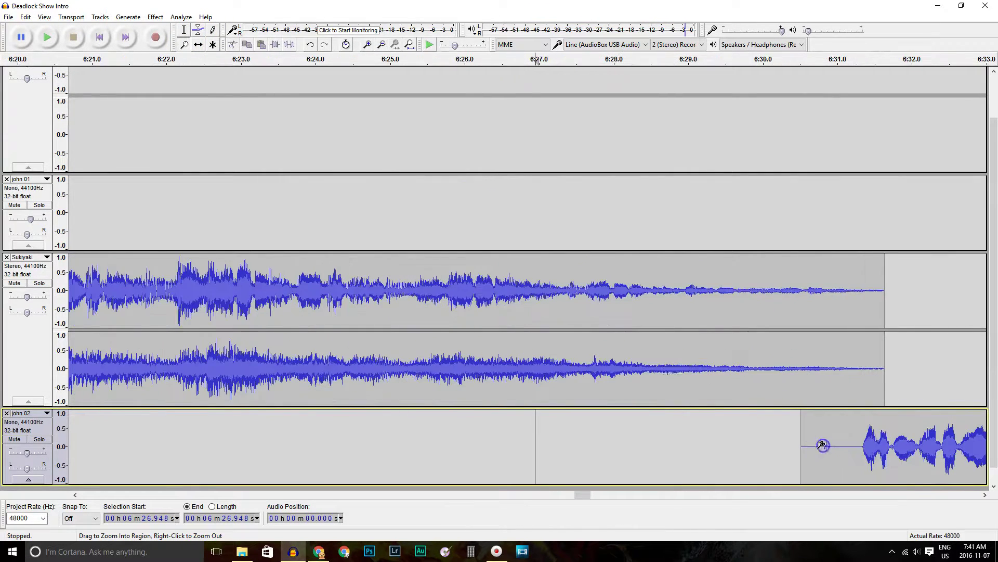
{"action": "left_click", "coordinate": [184, 31]}
{"action": "left_click_drag", "start_coordinate": [794, 447], "coordinate": [858, 446]}
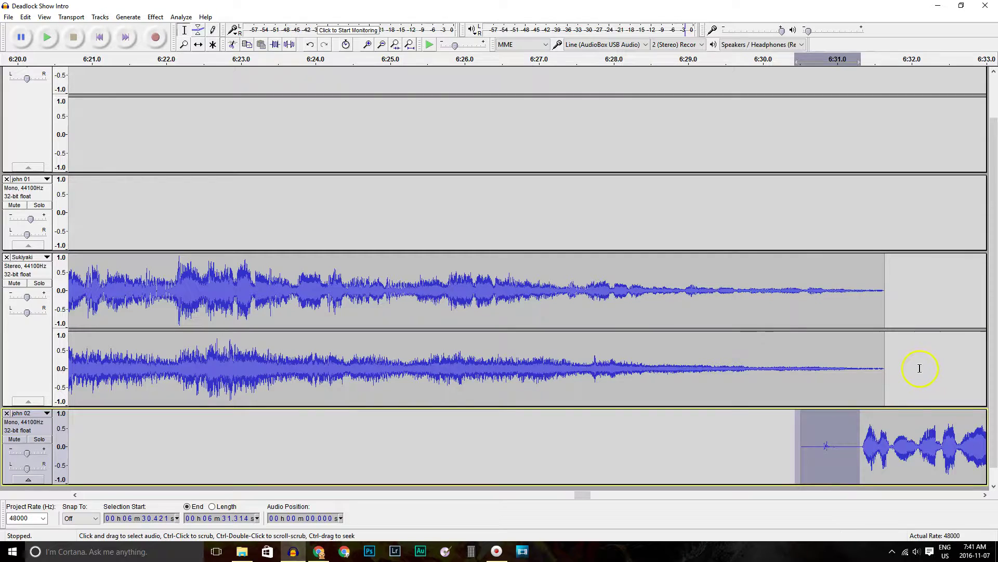
{"action": "key", "text": "Delete"}
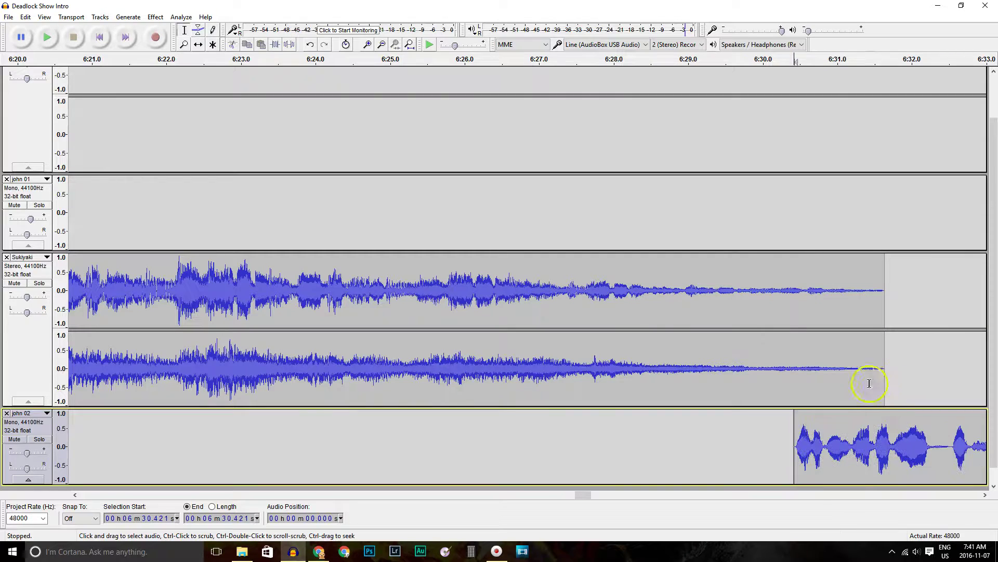
Step: Shift the john 02 clip to start at about 6:29.5 and play the transition from Sukiyaki from about 6:29.4
{"action": "left_click", "coordinate": [197, 46]}
{"action": "left_click_drag", "start_coordinate": [845, 442], "coordinate": [776, 453]}
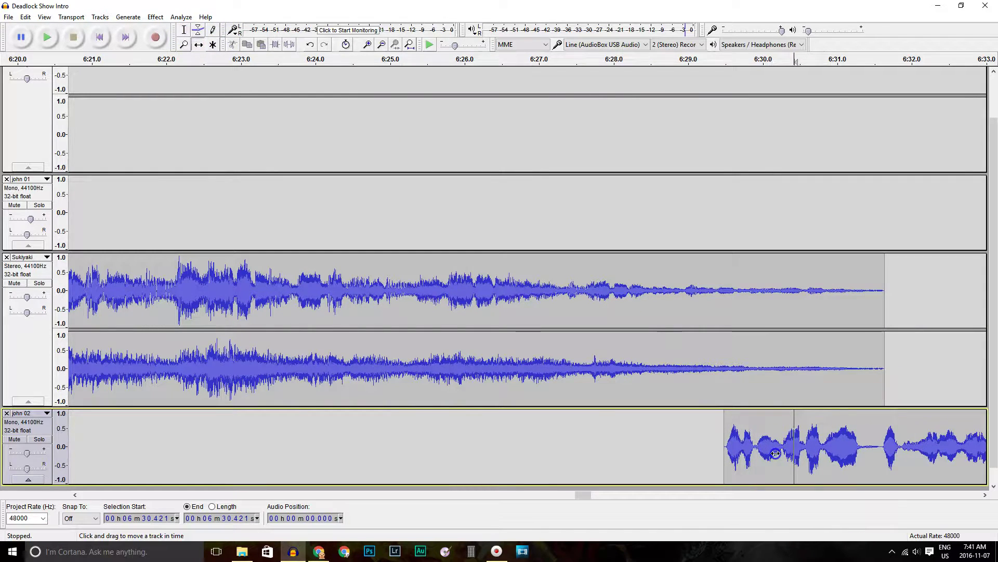
{"action": "left_click", "coordinate": [184, 31]}
{"action": "left_click", "coordinate": [718, 447]}
{"action": "key", "text": "space"}
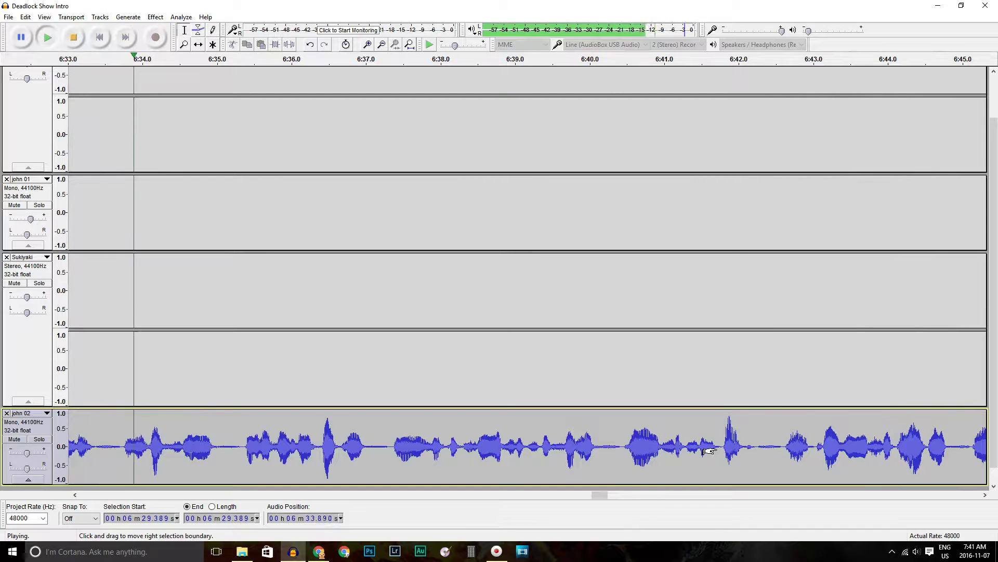
{"action": "left_click", "coordinate": [693, 436]}
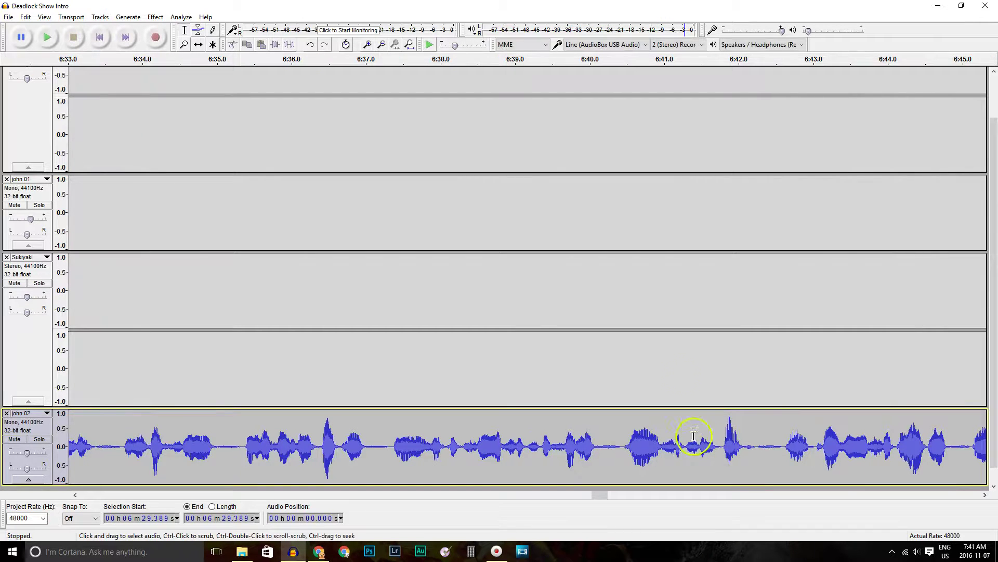
Step: Play the closing part of the john 02 clip, starting at about 11:12
{"action": "left_click", "coordinate": [185, 44]}
{"action": "right_click", "coordinate": [245, 266]}
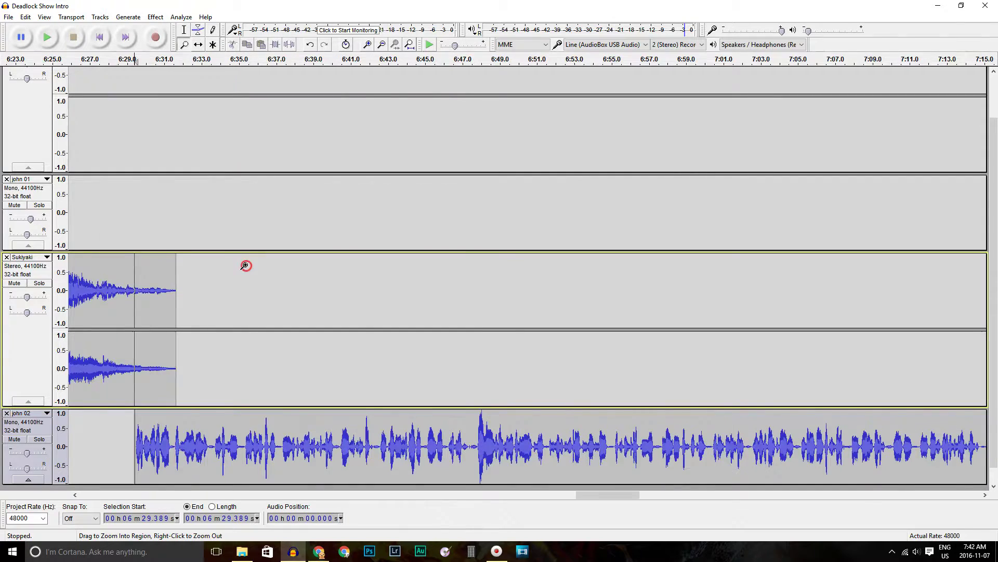
{"action": "right_click", "coordinate": [245, 265]}
{"action": "left_click_drag", "start_coordinate": [669, 494], "coordinate": [959, 481]}
{"action": "left_click", "coordinate": [747, 429]}
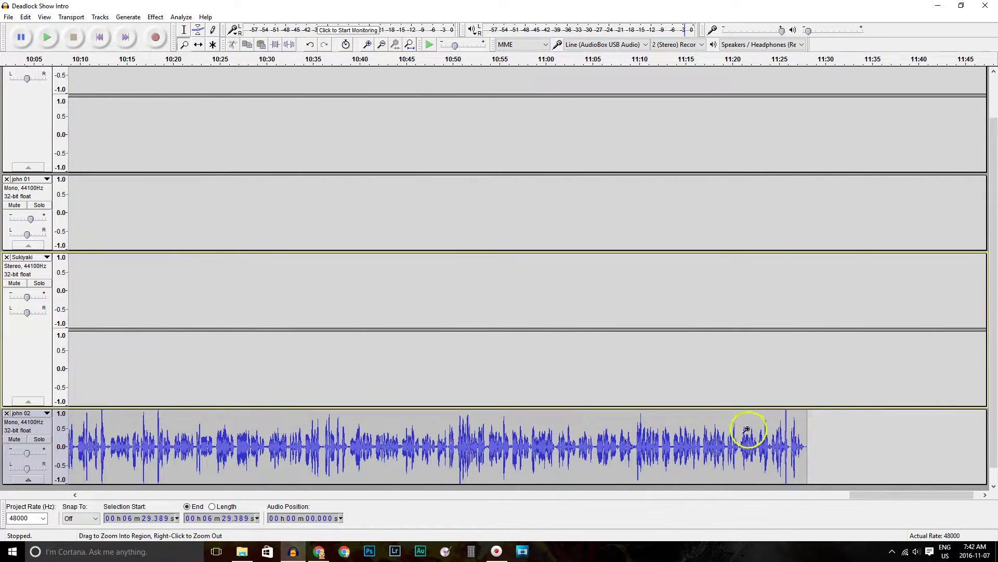
{"action": "left_click", "coordinate": [663, 419]}
{"action": "key", "text": "space"}
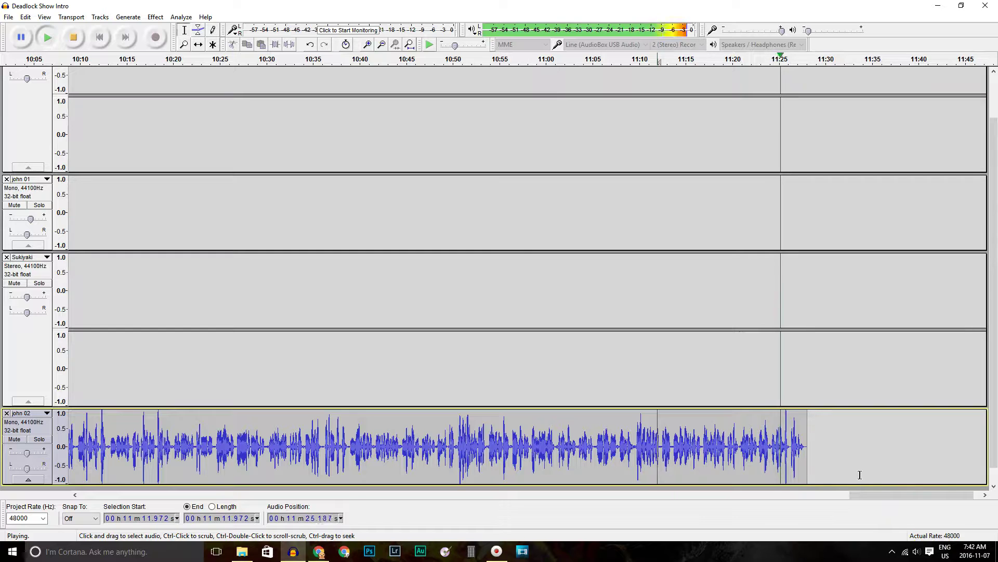
{"action": "left_click", "coordinate": [929, 436]}
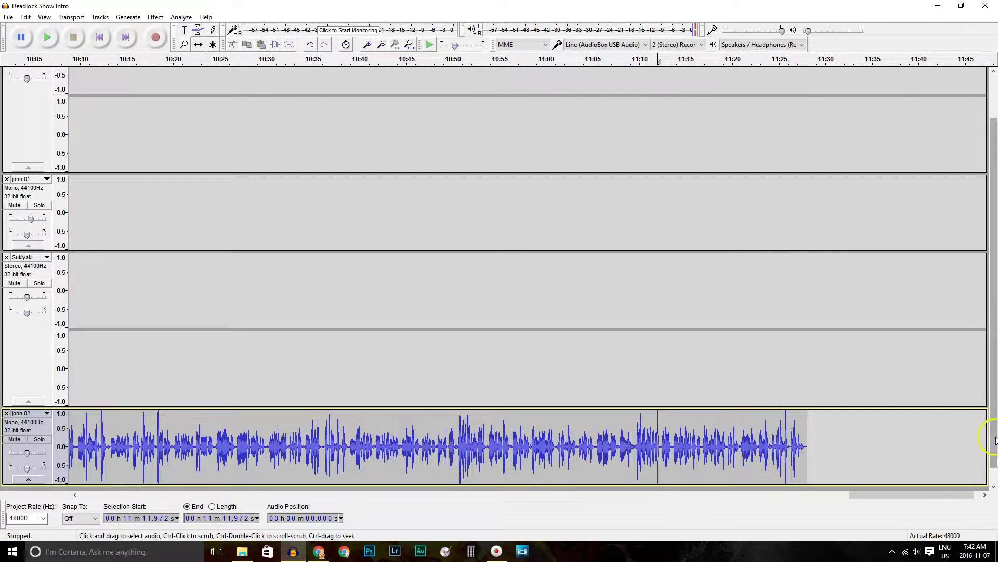
Step: Mark the end of the john 02 clip at about 11:28 and import Jailhouse Rock.mp3 from the Music Selections folder
{"action": "scroll", "coordinate": [884, 468], "scroll_direction": "down", "scroll_amount": 1}
{"action": "left_click", "coordinate": [810, 450]}
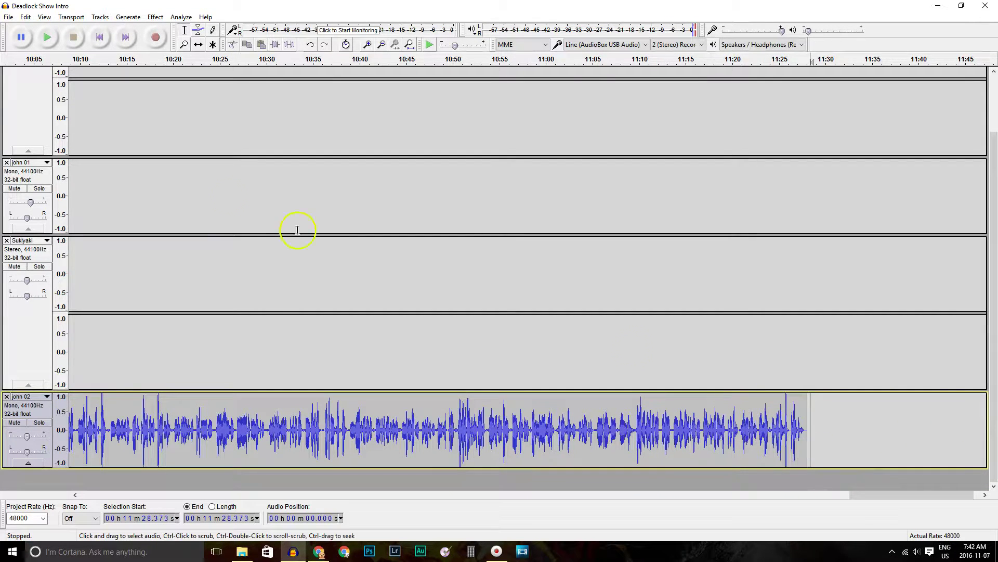
{"action": "left_click", "coordinate": [242, 552]}
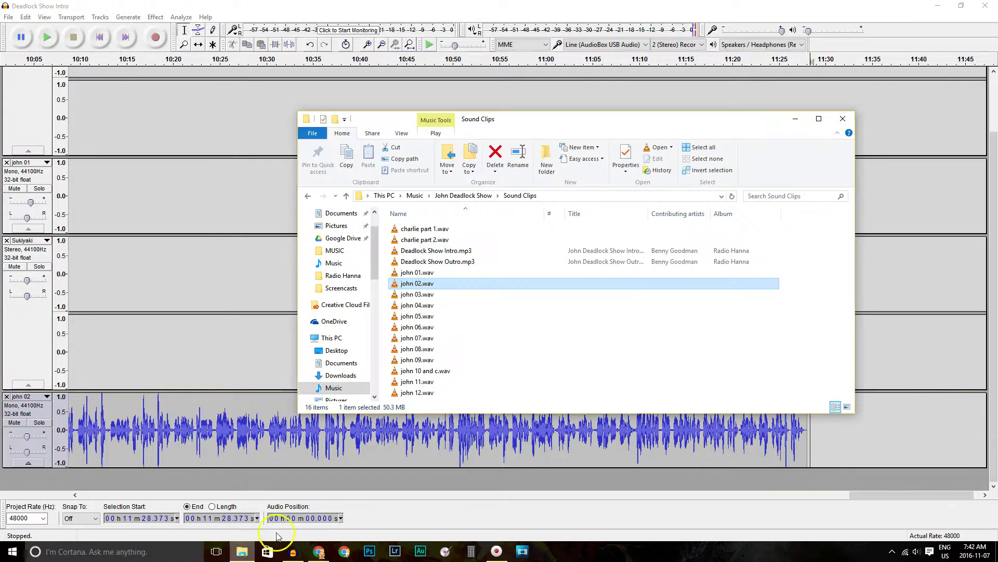
{"action": "left_click", "coordinate": [455, 196]}
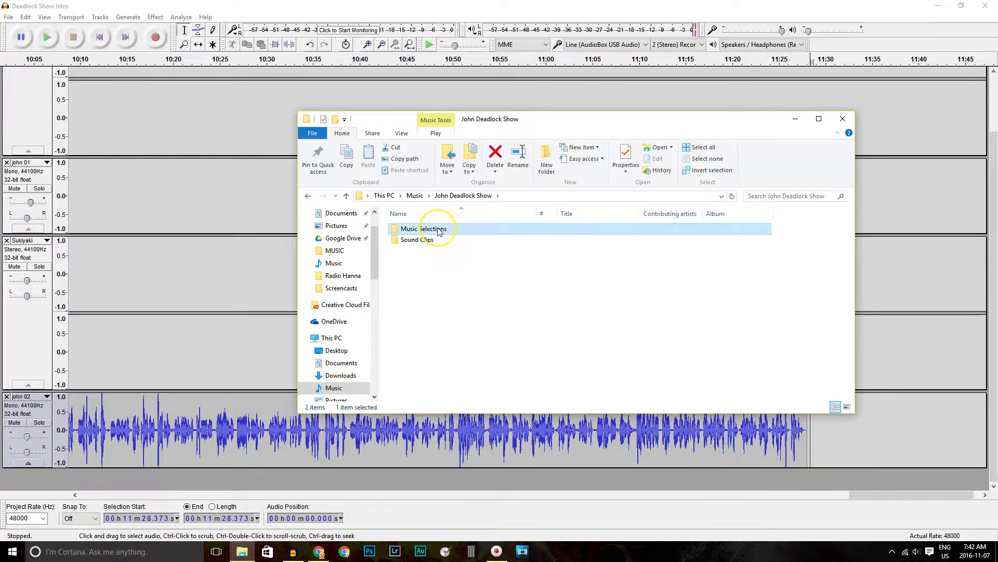
{"action": "double_click", "coordinate": [438, 228]}
{"action": "left_click_drag", "start_coordinate": [428, 272], "coordinate": [829, 485]}
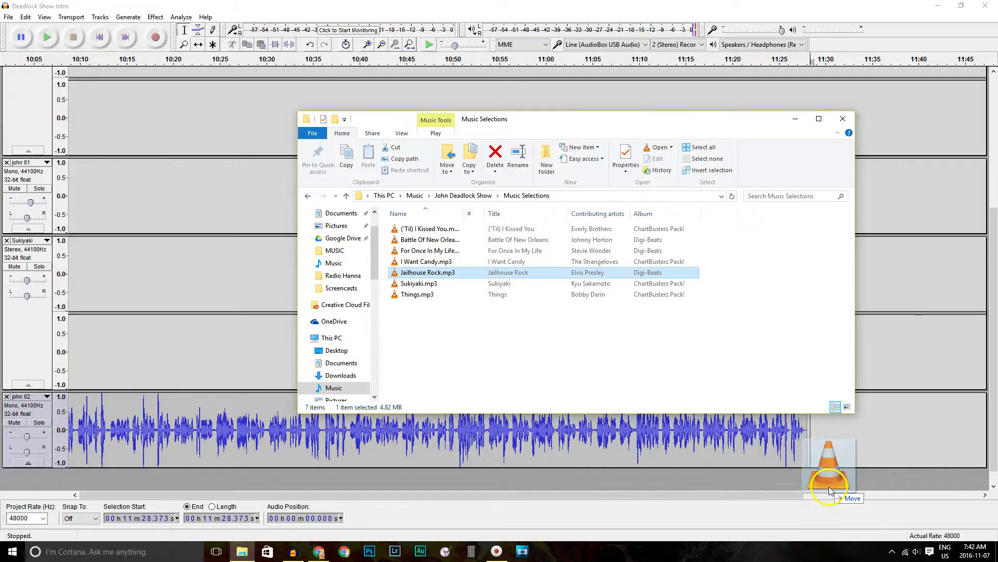
{"action": "left_click", "coordinate": [529, 11]}
Step: Shift the Jailhouse Rock clip to start at about 11:28, where the john 02 clip ends
{"action": "left_click_drag", "start_coordinate": [159, 375], "coordinate": [936, 364]}
{"action": "left_click_drag", "start_coordinate": [302, 494], "coordinate": [526, 494]}
{"action": "left_click_drag", "start_coordinate": [606, 390], "coordinate": [731, 382]}
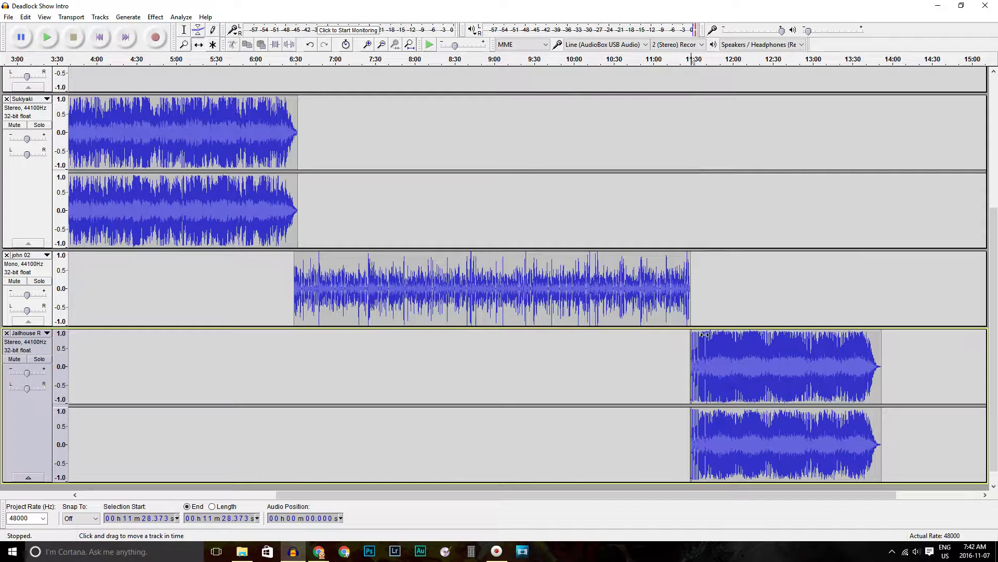
Step: Shift the Jailhouse Rock clip earlier to start at about 11:27.3, slightly overlapping the end of john 02
{"action": "left_click", "coordinate": [182, 46]}
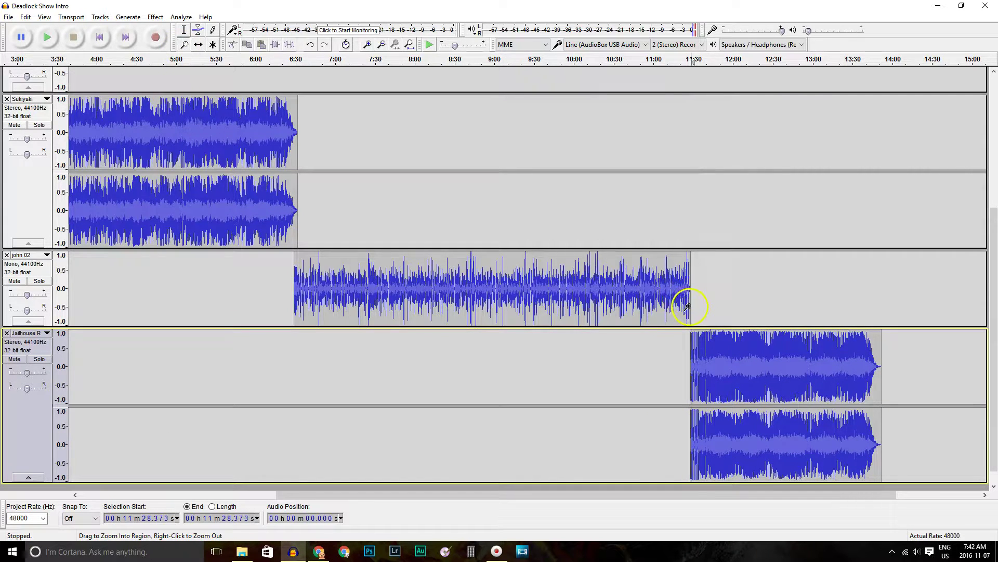
{"action": "left_click", "coordinate": [688, 306]}
{"action": "left_click", "coordinate": [688, 307]}
{"action": "left_click", "coordinate": [688, 307]}
{"action": "left_click", "coordinate": [688, 307]}
{"action": "left_click", "coordinate": [688, 307]}
{"action": "left_click", "coordinate": [688, 307]}
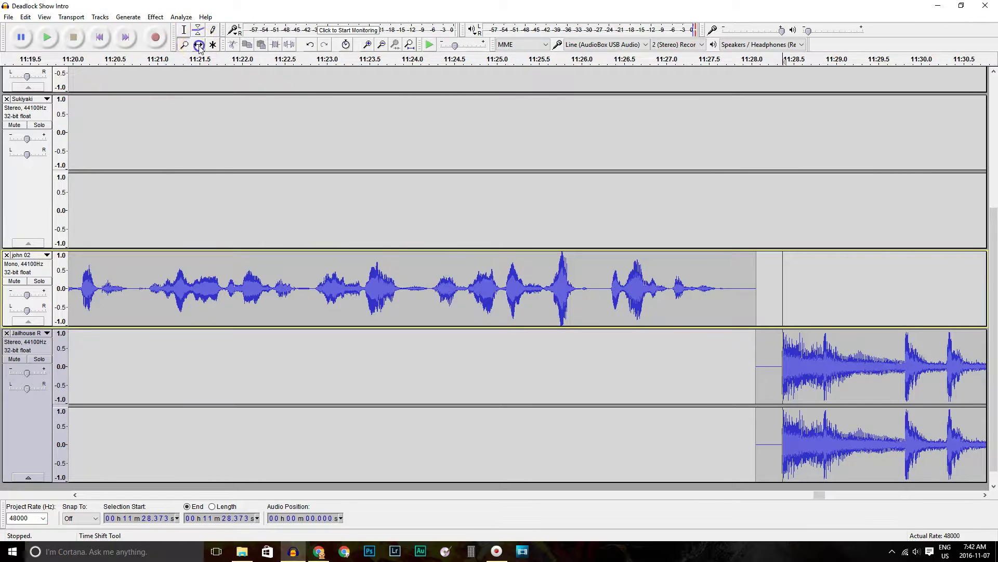
{"action": "left_click_drag", "start_coordinate": [841, 364], "coordinate": [775, 366]}
Step: Play the transition from the john 02 clip into Jailhouse Rock, starting at about 11:27
{"action": "left_click", "coordinate": [185, 31]}
{"action": "left_click", "coordinate": [666, 214]}
{"action": "key", "text": "space"}
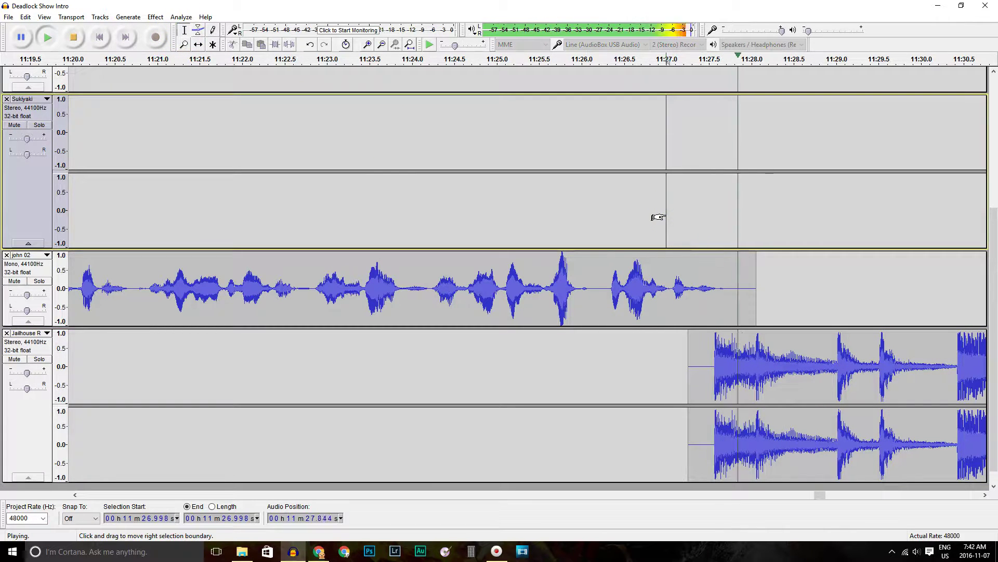
{"action": "key", "text": "space"}
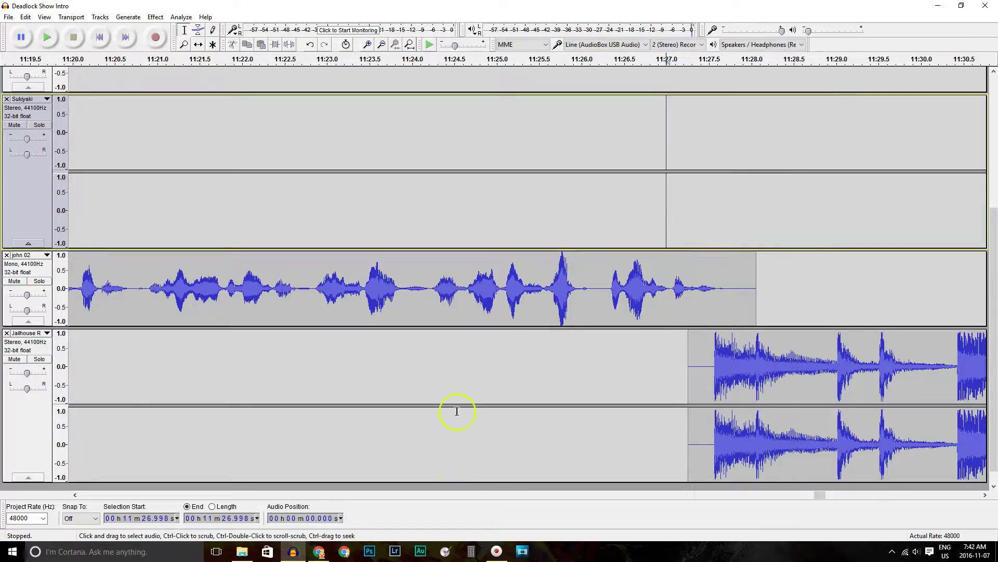
Step: Import john 03.wav from the Sound Clips folder as a new track below Jailhouse Rock
{"action": "left_click_drag", "start_coordinate": [823, 495], "coordinate": [963, 495]}
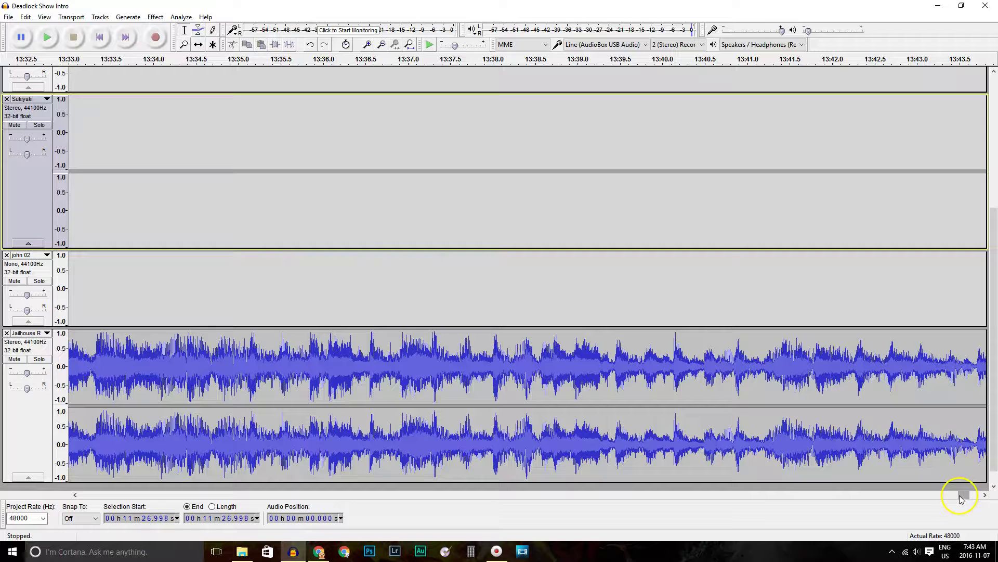
{"action": "left_click", "coordinate": [185, 44]}
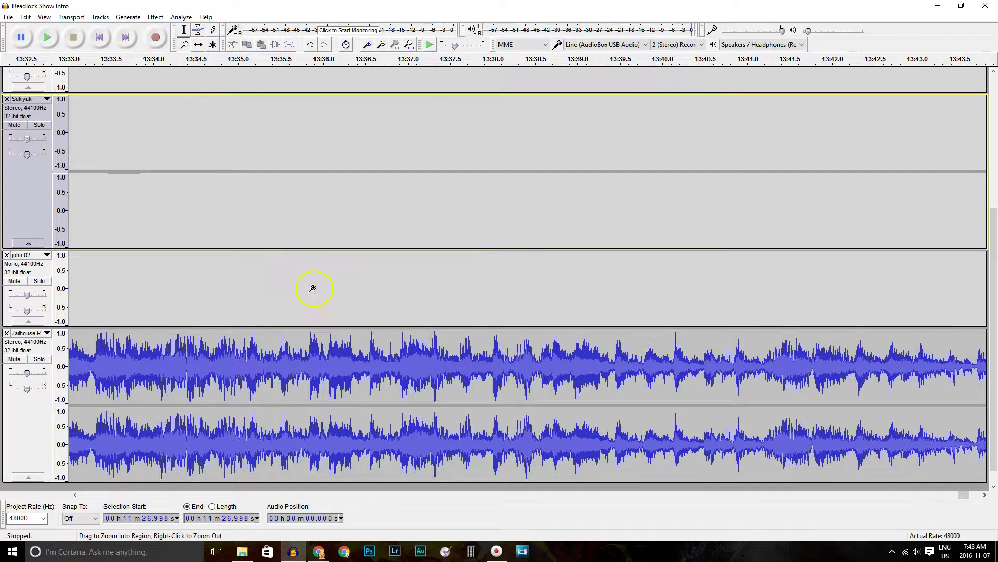
{"action": "right_click", "coordinate": [314, 287]}
{"action": "right_click", "coordinate": [315, 287]}
{"action": "right_click", "coordinate": [316, 289]}
{"action": "right_click", "coordinate": [316, 289]}
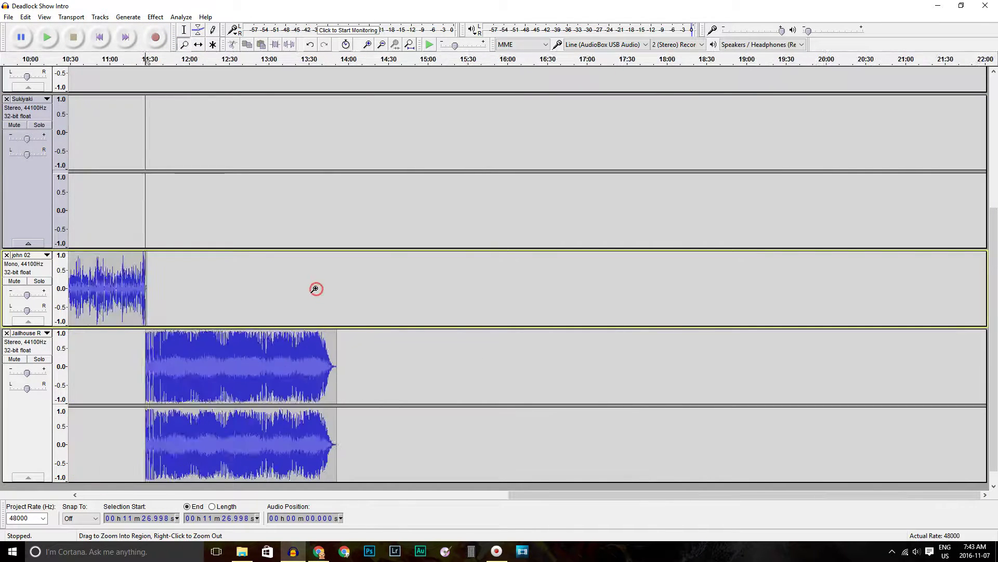
{"action": "right_click", "coordinate": [315, 288]}
{"action": "right_click", "coordinate": [315, 288]}
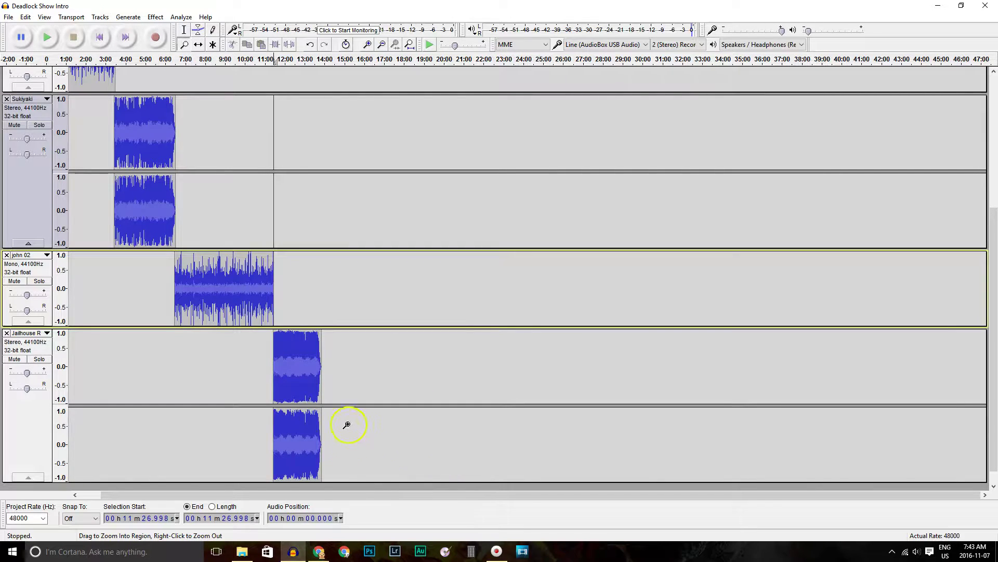
{"action": "mouse_move", "coordinate": [250, 558]}
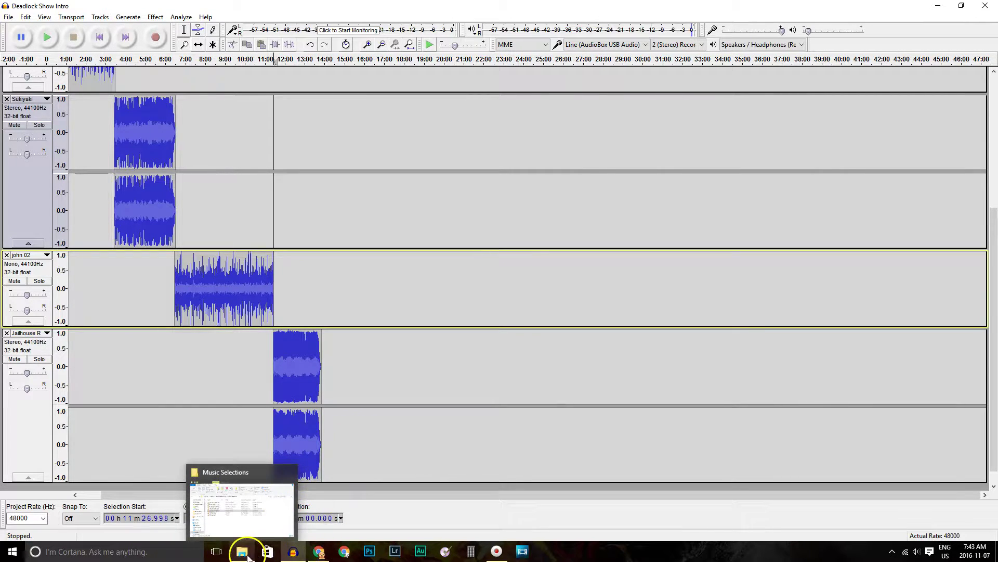
{"action": "left_click", "coordinate": [243, 556]}
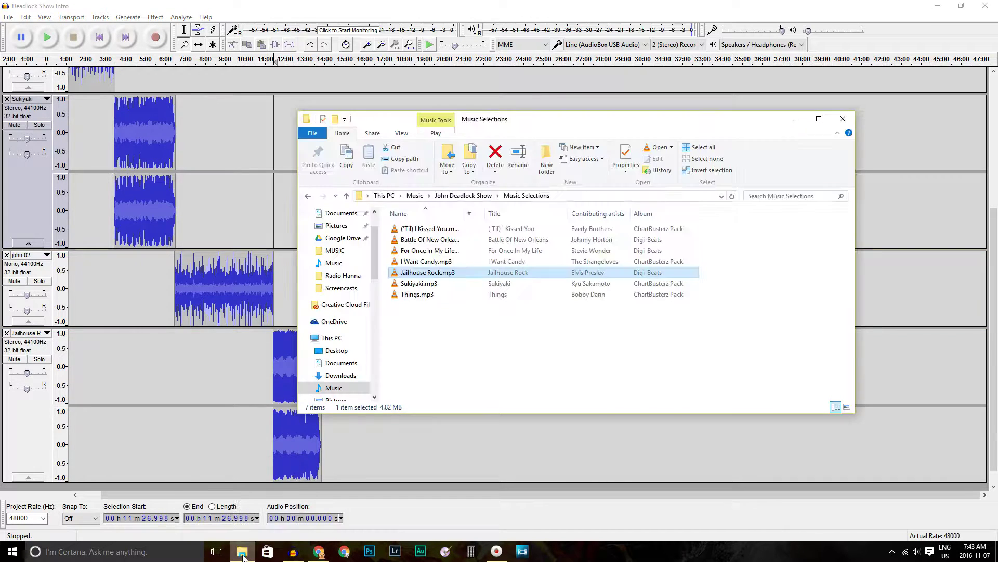
{"action": "left_click", "coordinate": [454, 196]}
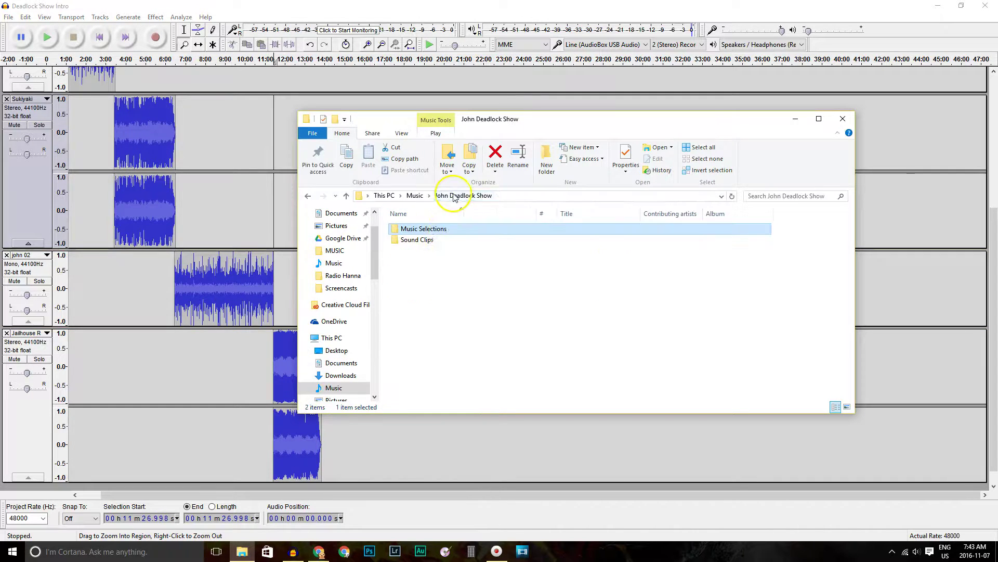
{"action": "double_click", "coordinate": [418, 240]}
{"action": "left_click_drag", "start_coordinate": [423, 294], "coordinate": [366, 487]}
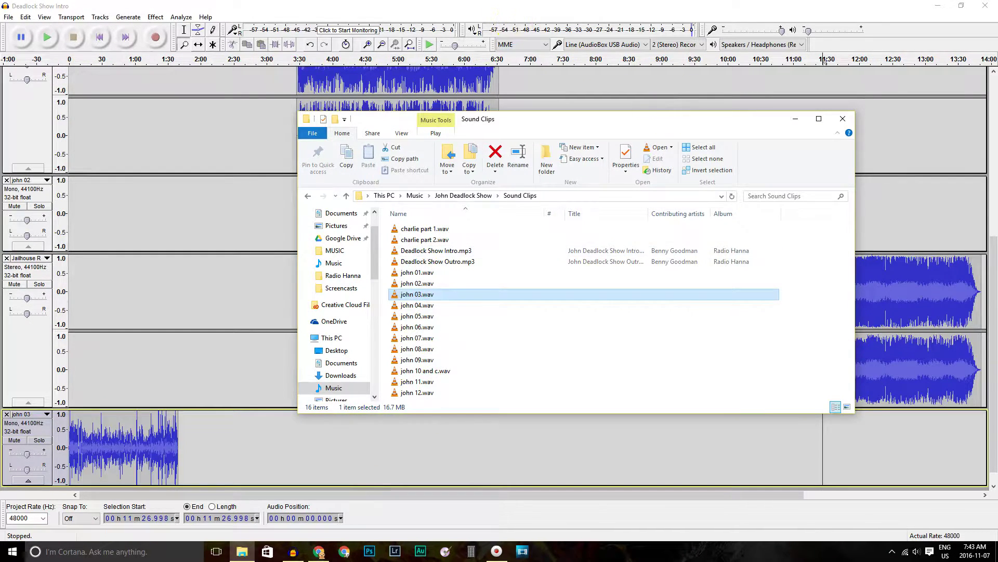
{"action": "left_click", "coordinate": [581, 71]}
Step: Shift the john 03 clip to start at about 13:46, slightly overlapping the fading end of Jailhouse Rock
{"action": "left_click_drag", "start_coordinate": [110, 443], "coordinate": [988, 450]}
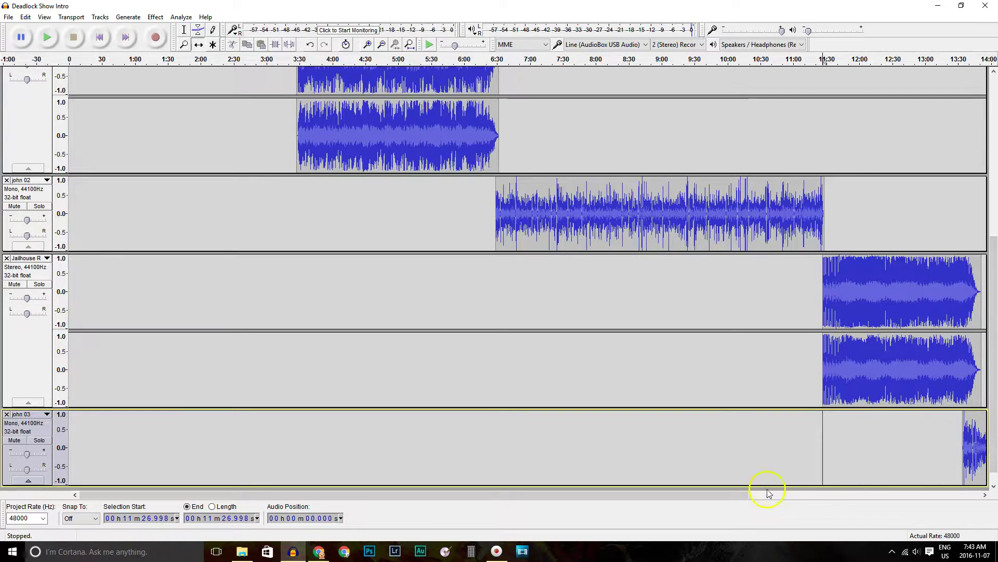
{"action": "left_click_drag", "start_coordinate": [734, 495], "coordinate": [888, 489]}
{"action": "left_click_drag", "start_coordinate": [765, 450], "coordinate": [778, 453]}
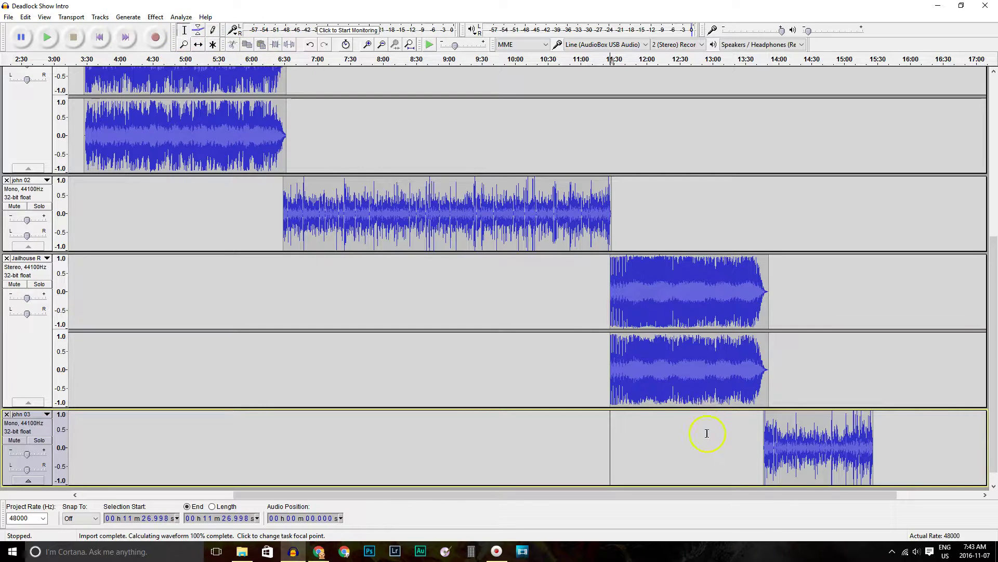
Step: Play the transition from Jailhouse Rock into the john 03 clip, starting at about 13:43
{"action": "left_click", "coordinate": [760, 424]}
{"action": "key", "text": "space"}
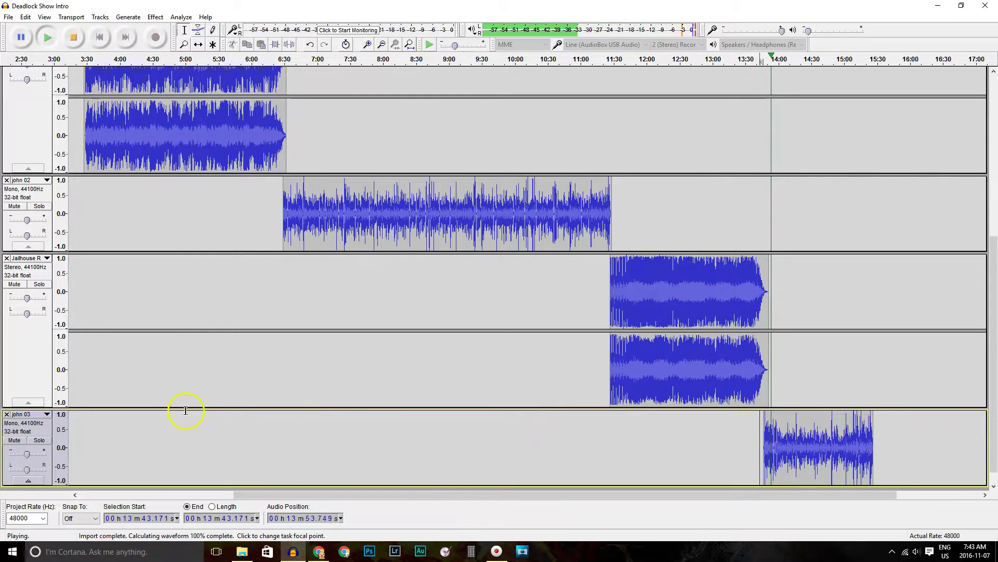
{"action": "left_click", "coordinate": [869, 442]}
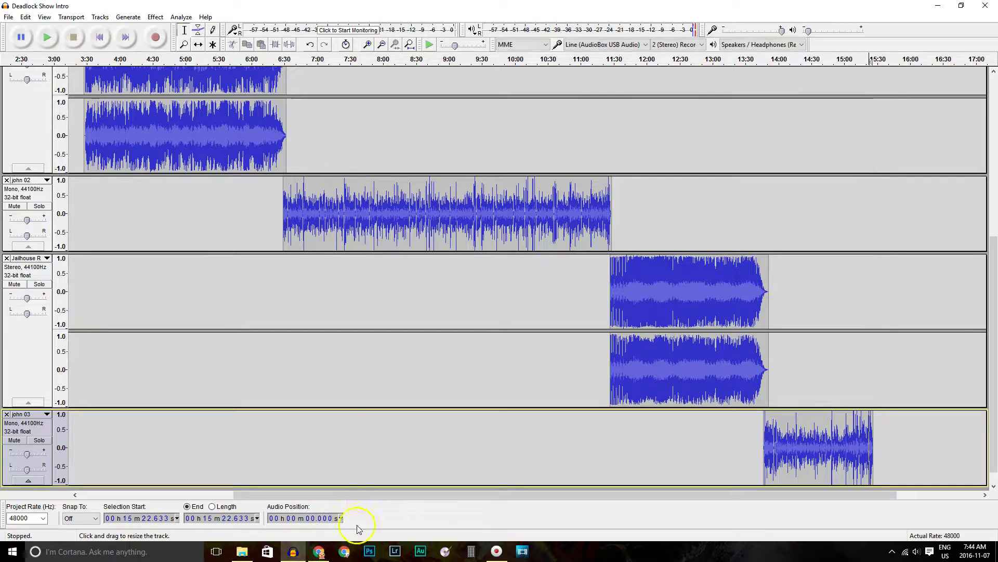
Step: Import I Want Candy.mp3 from the Music Selections folder as a new track below john 03
{"action": "left_click", "coordinate": [242, 552]}
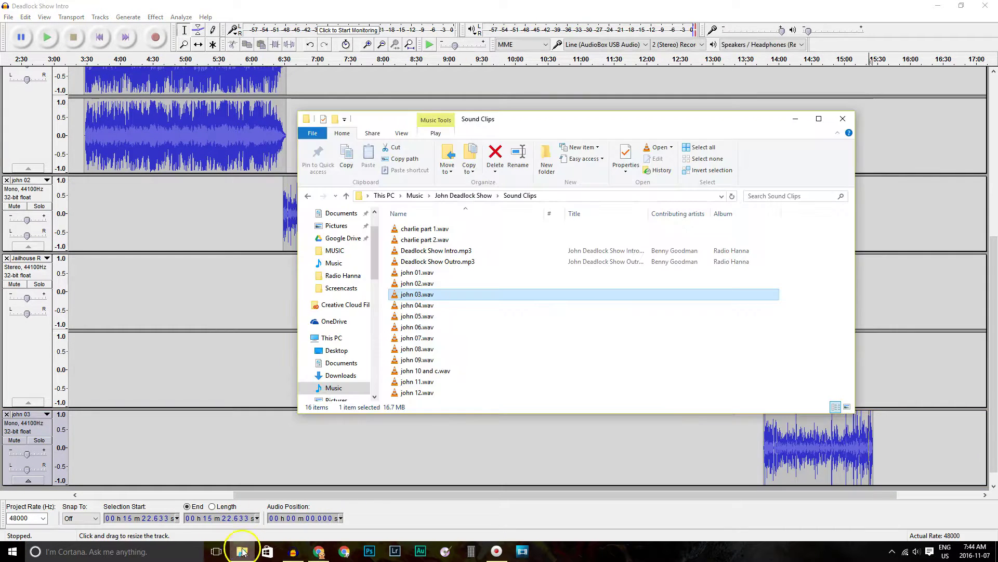
{"action": "left_click", "coordinate": [454, 197]}
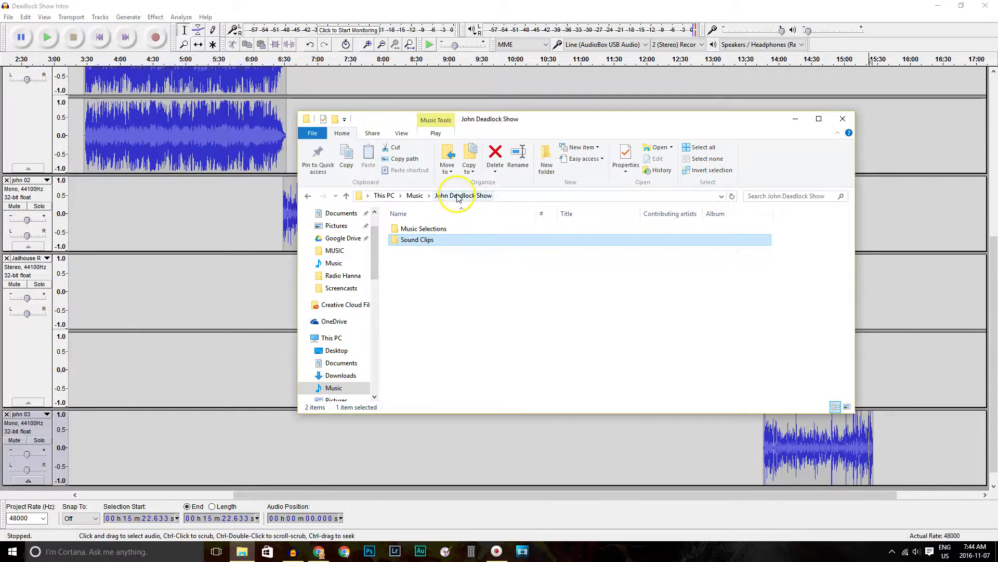
{"action": "double_click", "coordinate": [450, 229]}
{"action": "left_click_drag", "start_coordinate": [423, 261], "coordinate": [871, 489]}
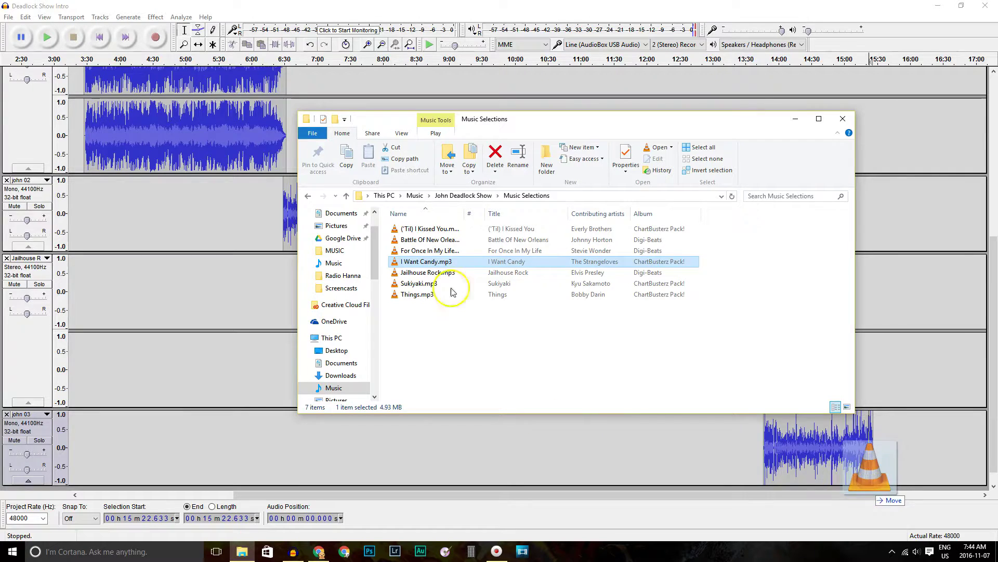
{"action": "left_click", "coordinate": [267, 8]}
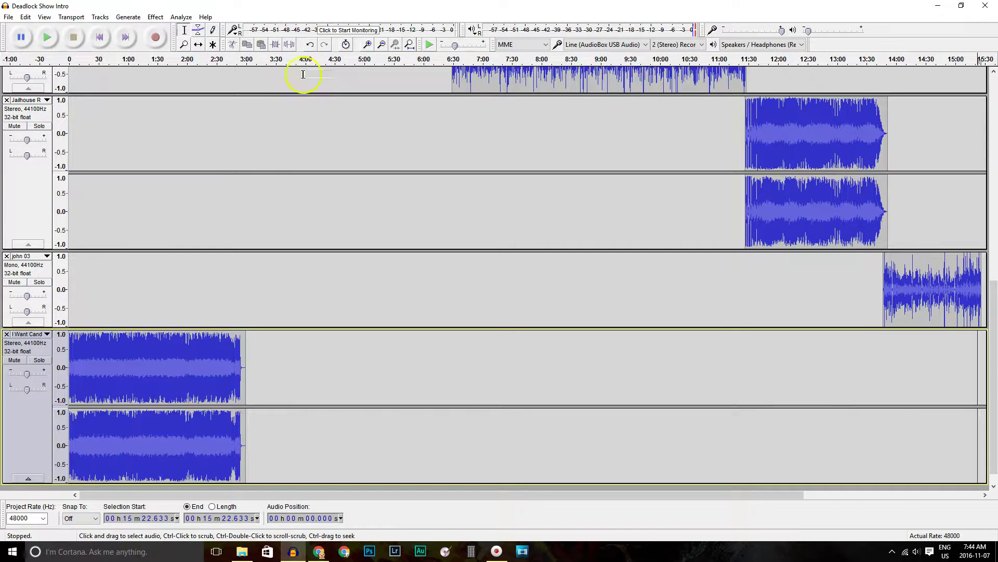
Step: Move the I Want Candy clip onto the Jailhouse Rock track, starting at about 15:24 near the end of john 03
{"action": "left_click", "coordinate": [198, 44]}
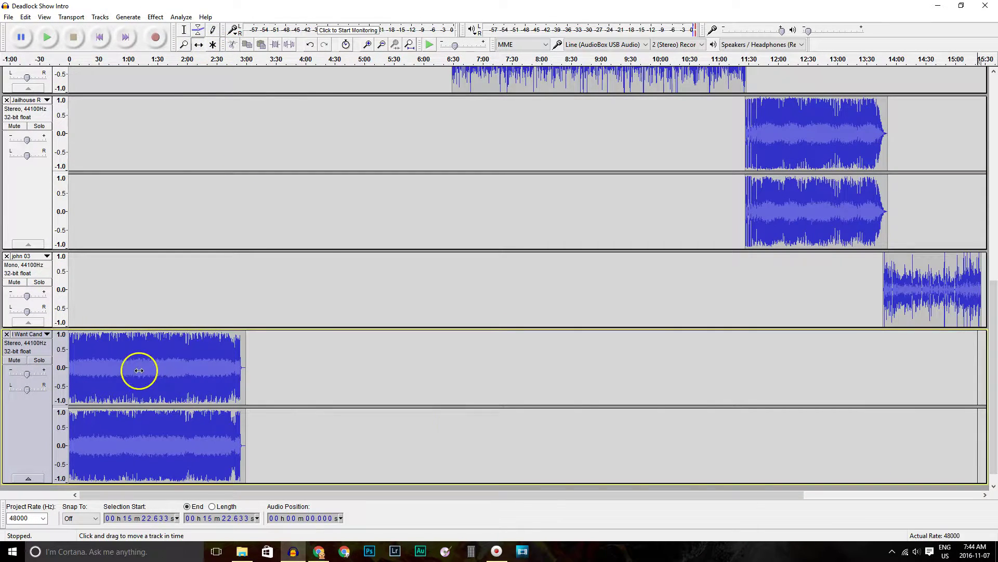
{"action": "left_click_drag", "start_coordinate": [139, 370], "coordinate": [780, 402]}
{"action": "left_click_drag", "start_coordinate": [727, 378], "coordinate": [988, 359]}
{"action": "left_click", "coordinate": [537, 226]}
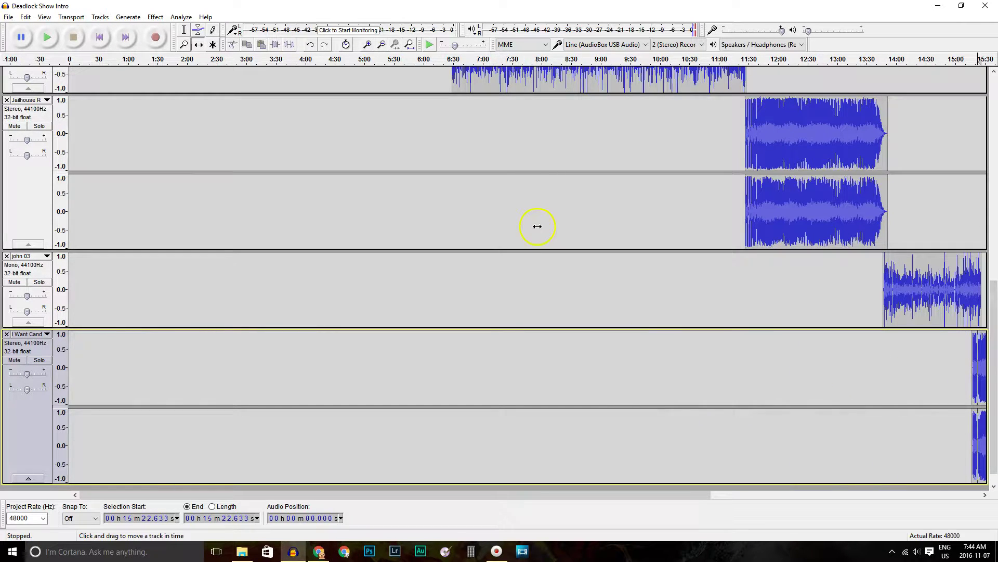
{"action": "left_click_drag", "start_coordinate": [484, 495], "coordinate": [731, 494]}
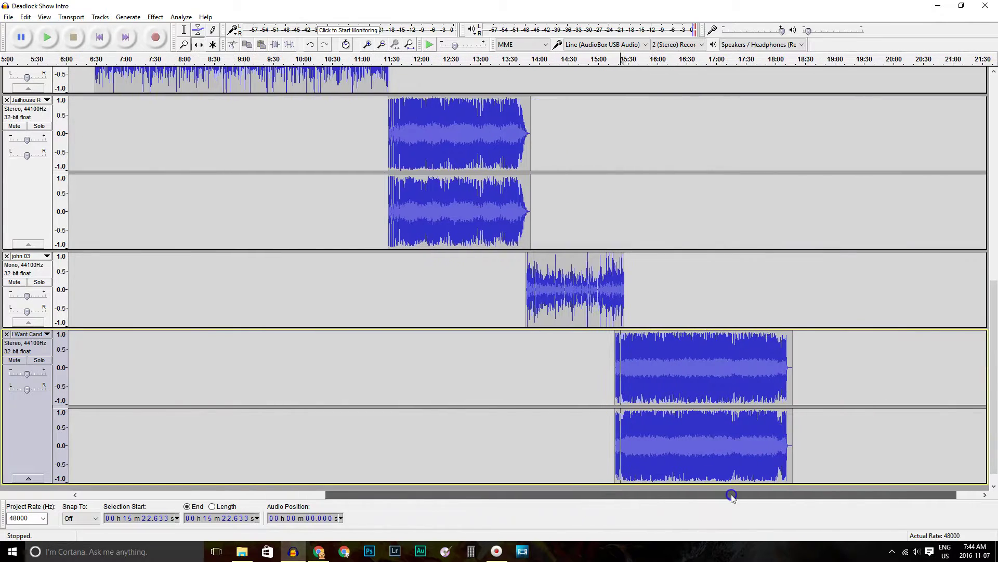
{"action": "left_click_drag", "start_coordinate": [673, 375], "coordinate": [679, 173]}
{"action": "left_click", "coordinate": [612, 195]}
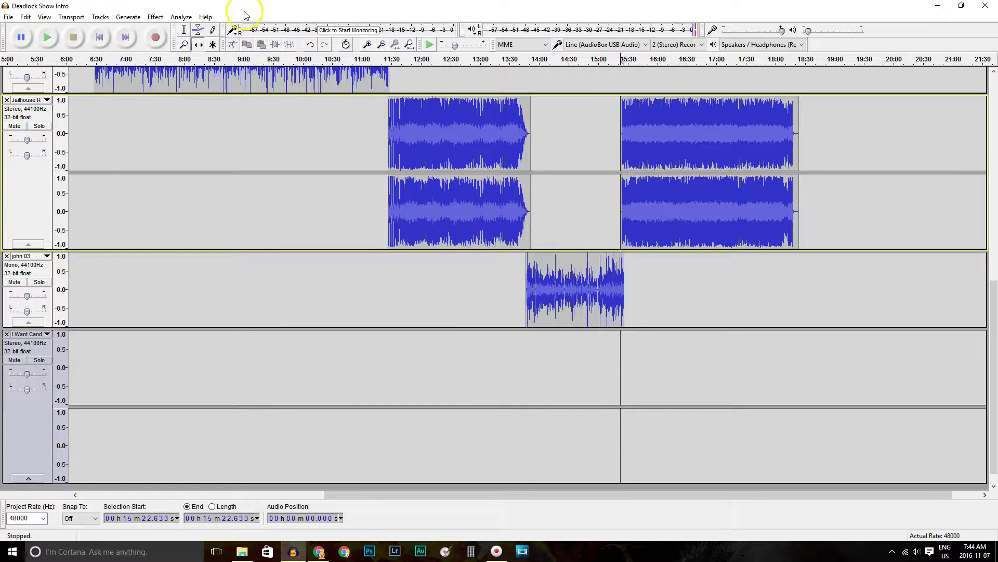
Step: Shift the I Want Candy clip to start at about 15:25.5, overlapping only the last words of john 03
{"action": "left_click", "coordinate": [190, 43]}
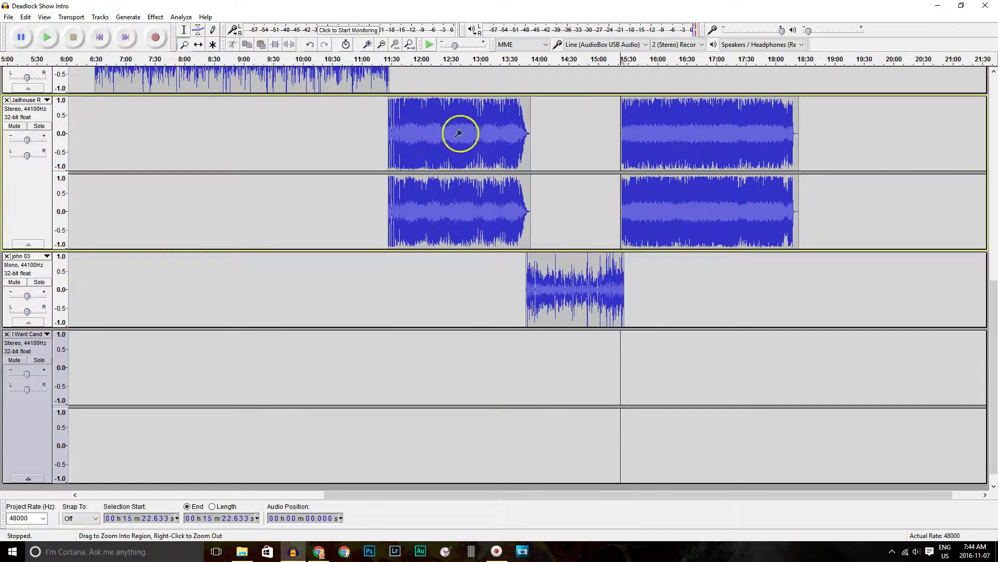
{"action": "left_click", "coordinate": [624, 267]}
{"action": "left_click", "coordinate": [627, 266]}
{"action": "left_click", "coordinate": [632, 267]}
{"action": "left_click", "coordinate": [650, 266]}
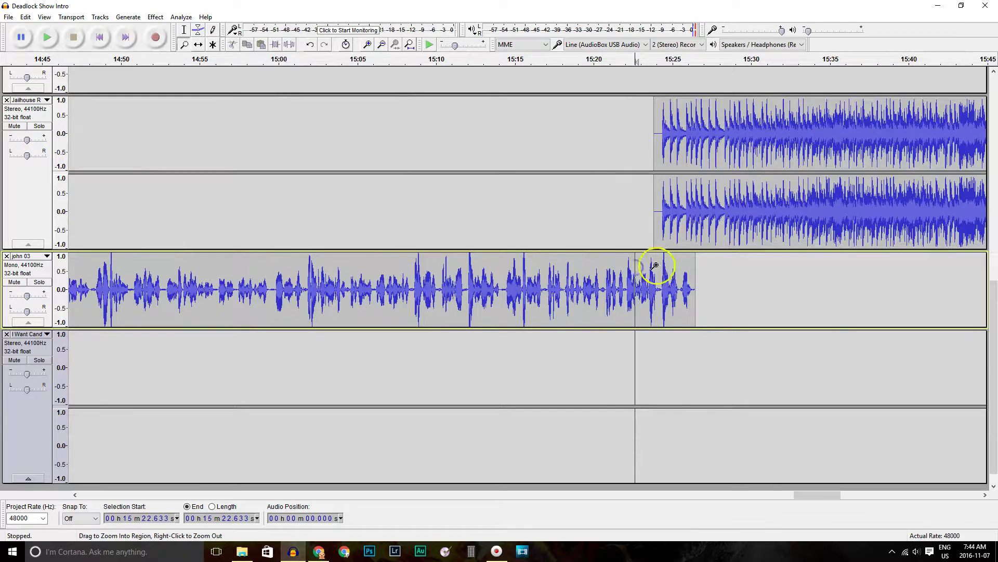
{"action": "left_click", "coordinate": [654, 266]}
{"action": "left_click", "coordinate": [198, 45]}
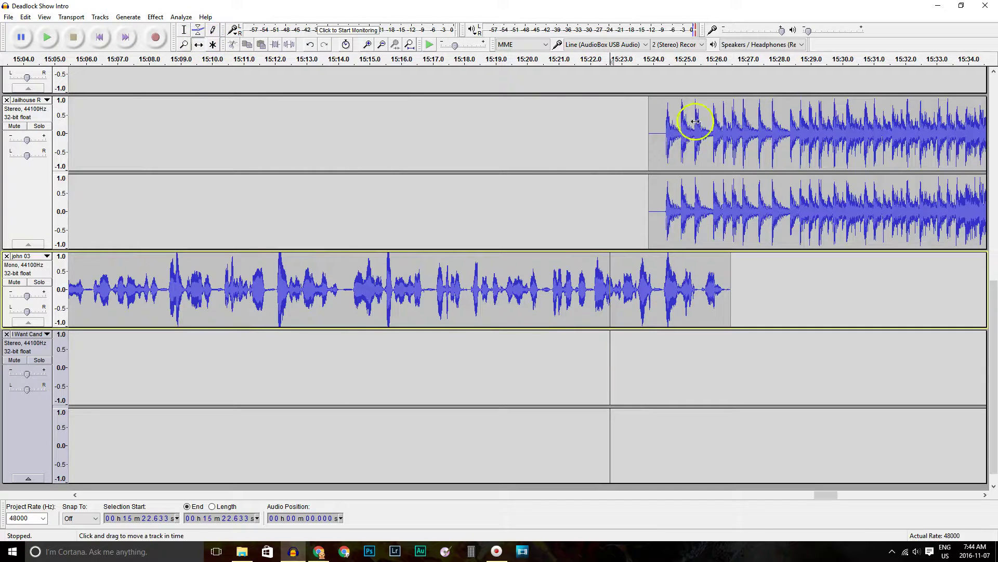
{"action": "left_click_drag", "start_coordinate": [694, 207], "coordinate": [749, 217]}
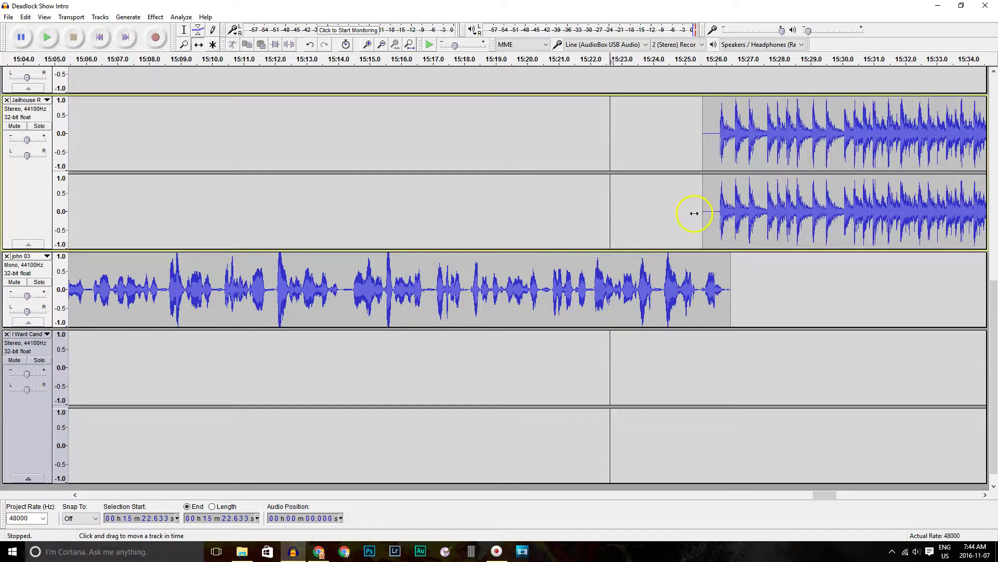
Step: Play the transition from john 03 into I Want Candy, starting at about 15:24.8
{"action": "left_click", "coordinate": [679, 204]}
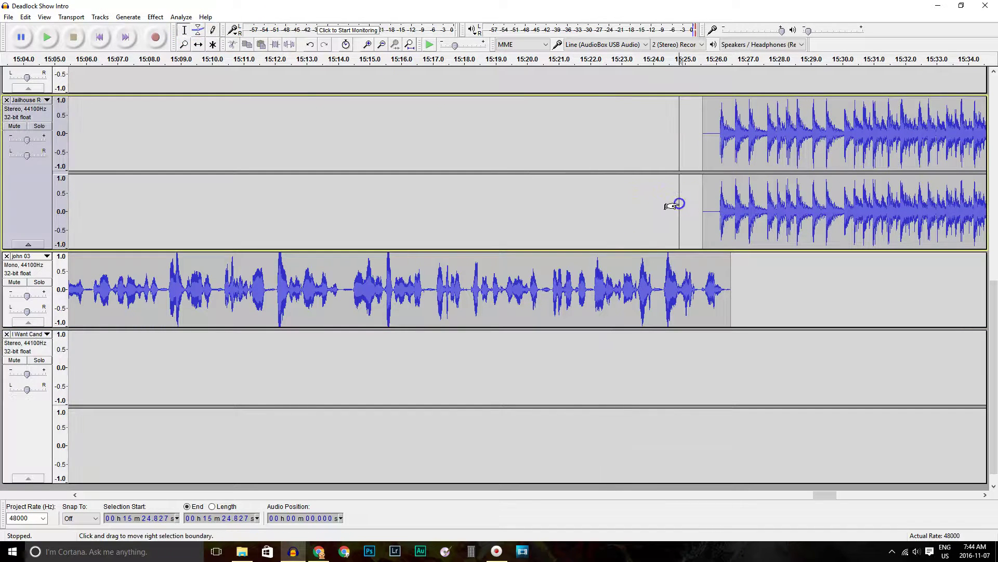
{"action": "key", "text": "space"}
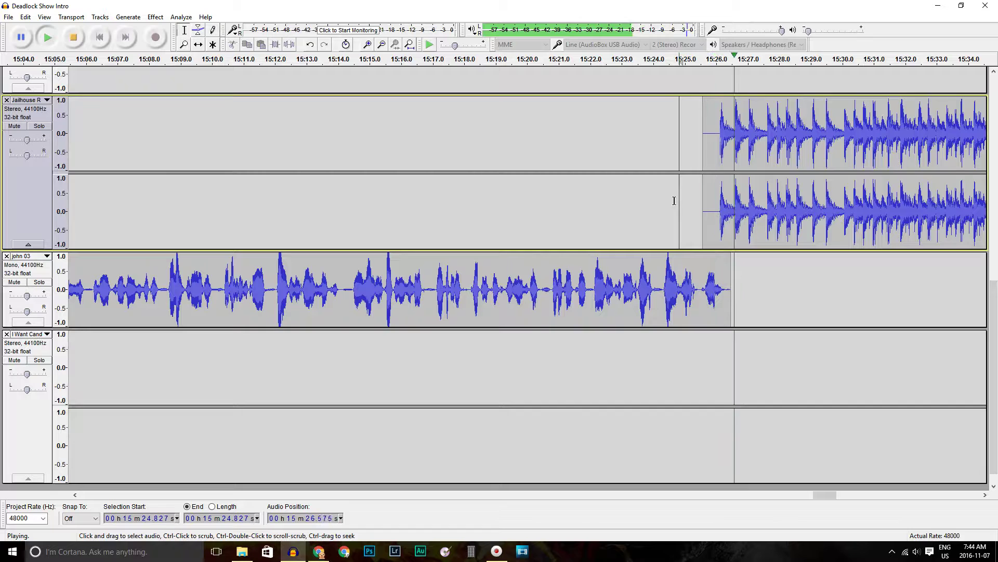
{"action": "key", "text": "space"}
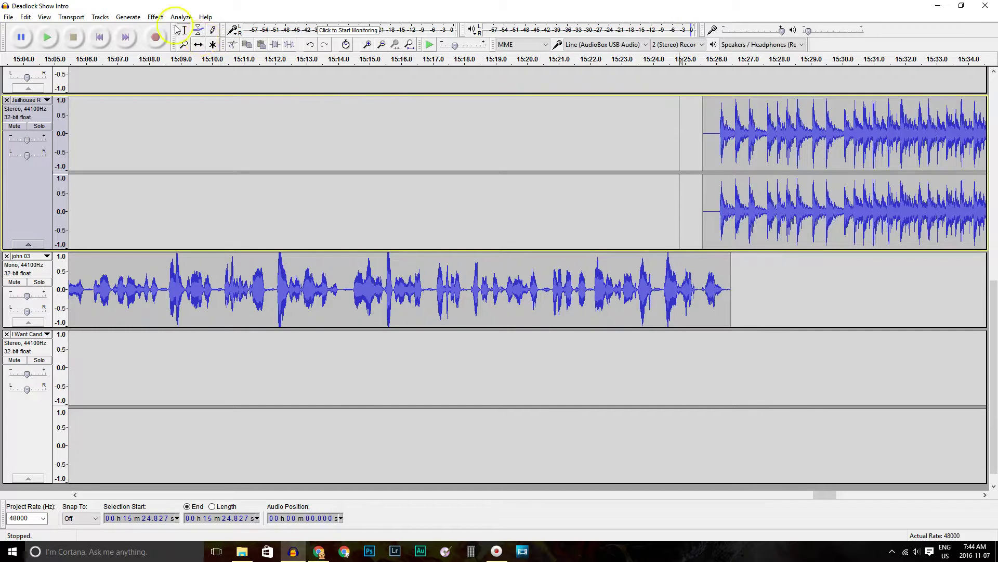
Step: Nudge the I Want Candy clip to start at about 15:25.7 and replay the transition from john 03
{"action": "left_click_drag", "start_coordinate": [812, 207], "coordinate": [819, 207]}
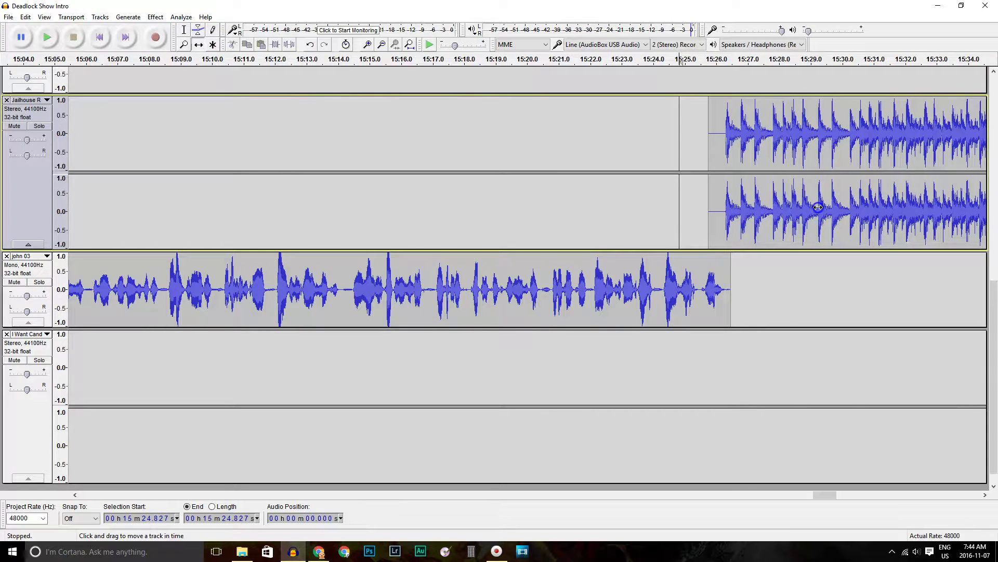
{"action": "key", "text": "space"}
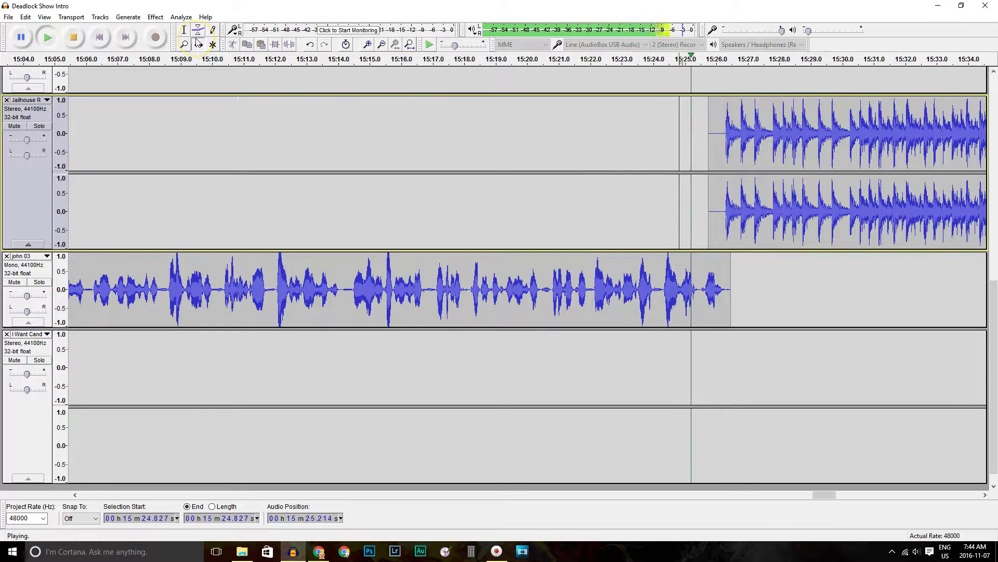
{"action": "key", "text": "space"}
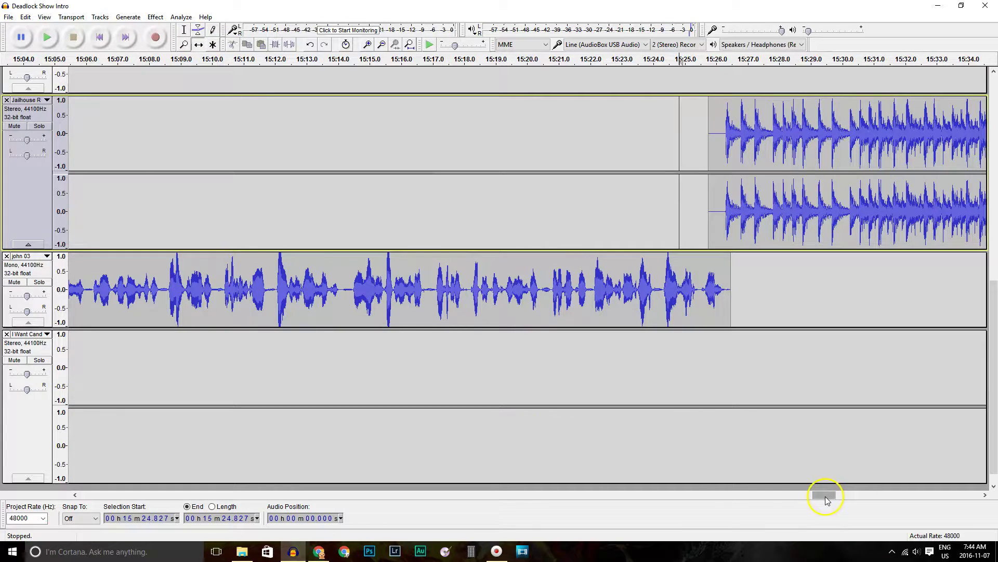
Step: Import john 04.wav from the Sound Clips folder as a new track and remove the emptied I Want Candy track
{"action": "left_click", "coordinate": [184, 44]}
{"action": "right_click", "coordinate": [302, 231]}
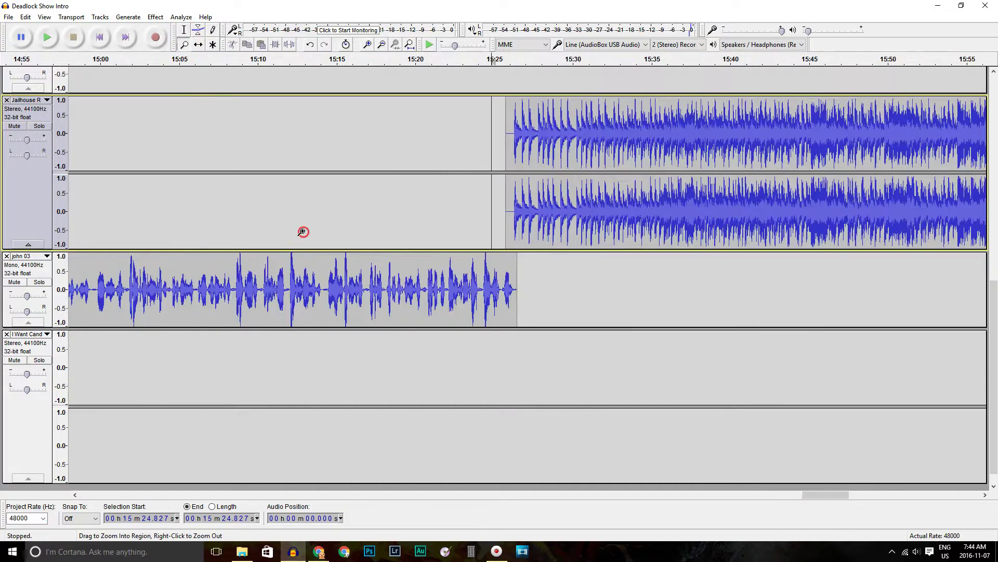
{"action": "right_click", "coordinate": [303, 232]}
{"action": "right_click", "coordinate": [303, 231]}
{"action": "right_click", "coordinate": [302, 232]}
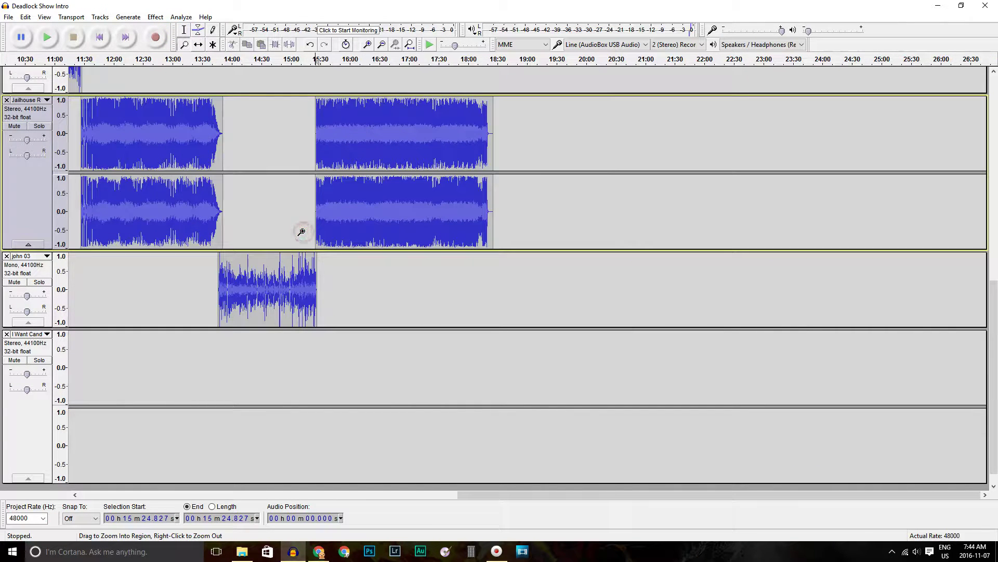
{"action": "left_click", "coordinate": [243, 553]}
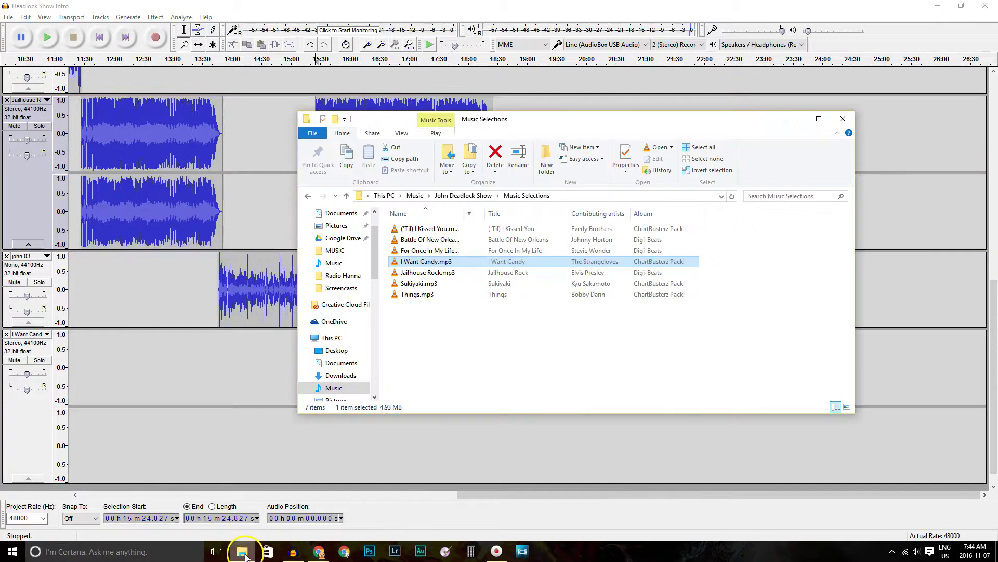
{"action": "left_click", "coordinate": [463, 196]}
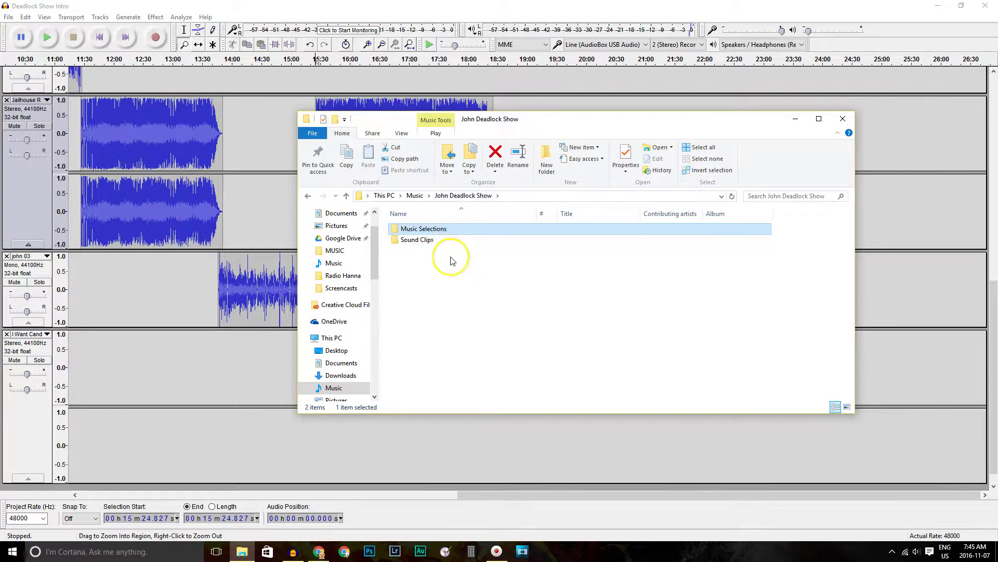
{"action": "double_click", "coordinate": [417, 240]}
{"action": "left_click", "coordinate": [417, 307]}
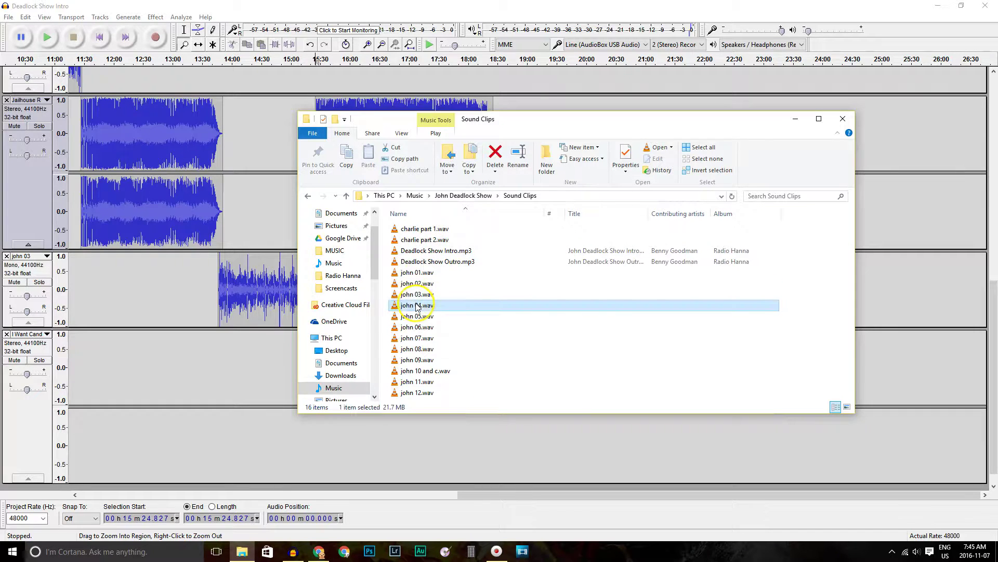
{"action": "left_click_drag", "start_coordinate": [418, 307], "coordinate": [899, 400]}
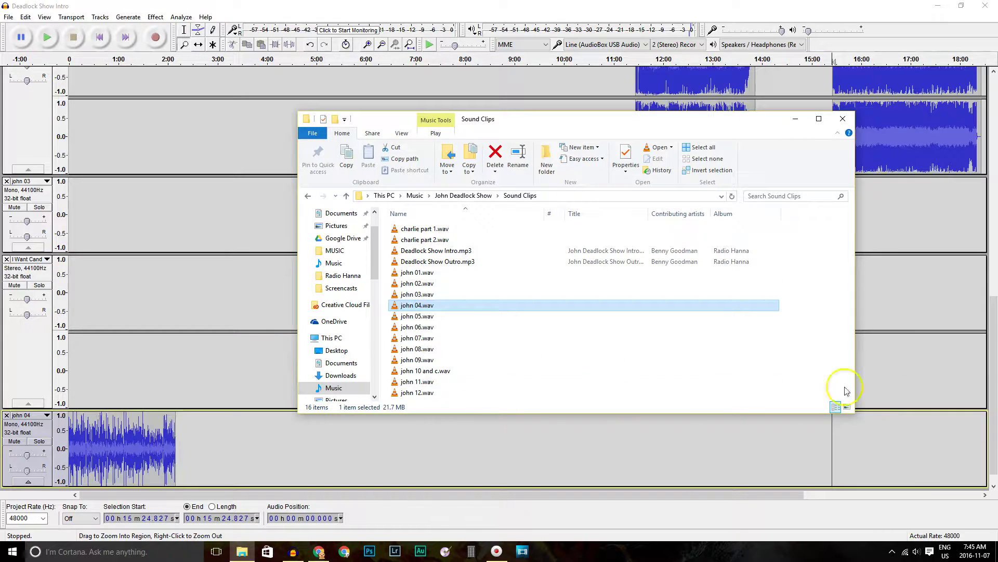
{"action": "left_click", "coordinate": [232, 161]}
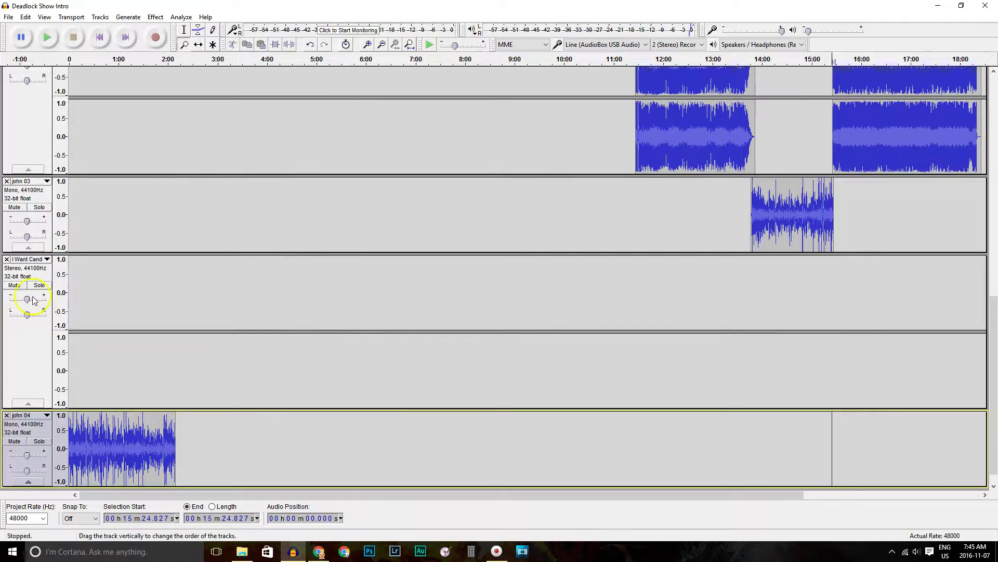
{"action": "left_click", "coordinate": [7, 259]}
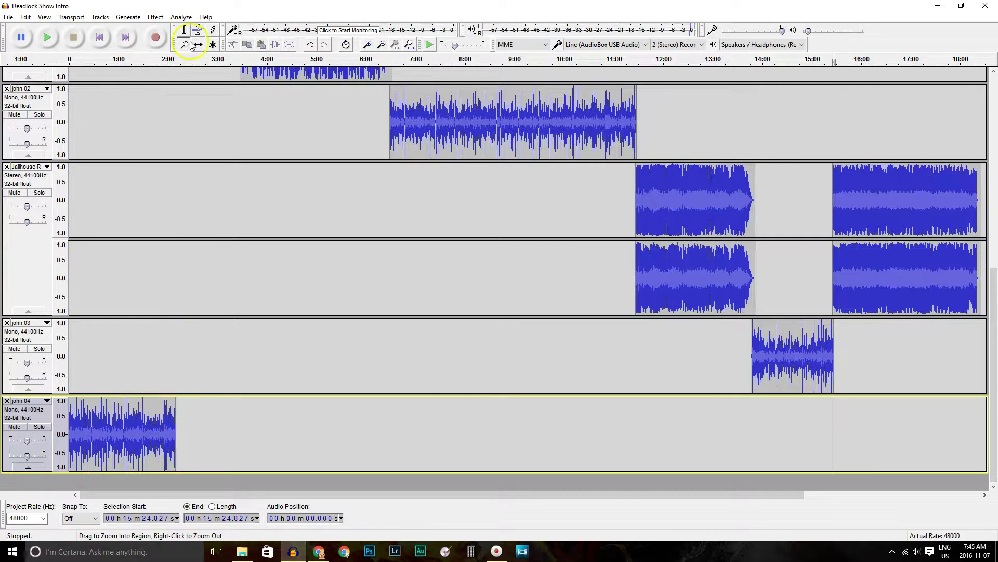
Step: Move the john 04 clip to start at about 18:19, at the end of I Want Candy
{"action": "left_click_drag", "start_coordinate": [119, 427], "coordinate": [965, 408]}
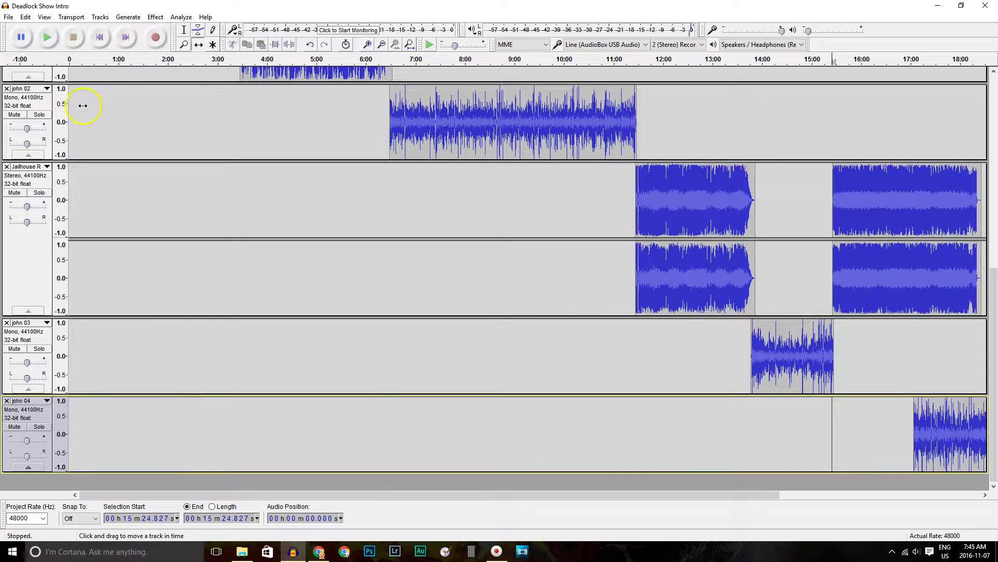
{"action": "left_click_drag", "start_coordinate": [369, 494], "coordinate": [597, 479]}
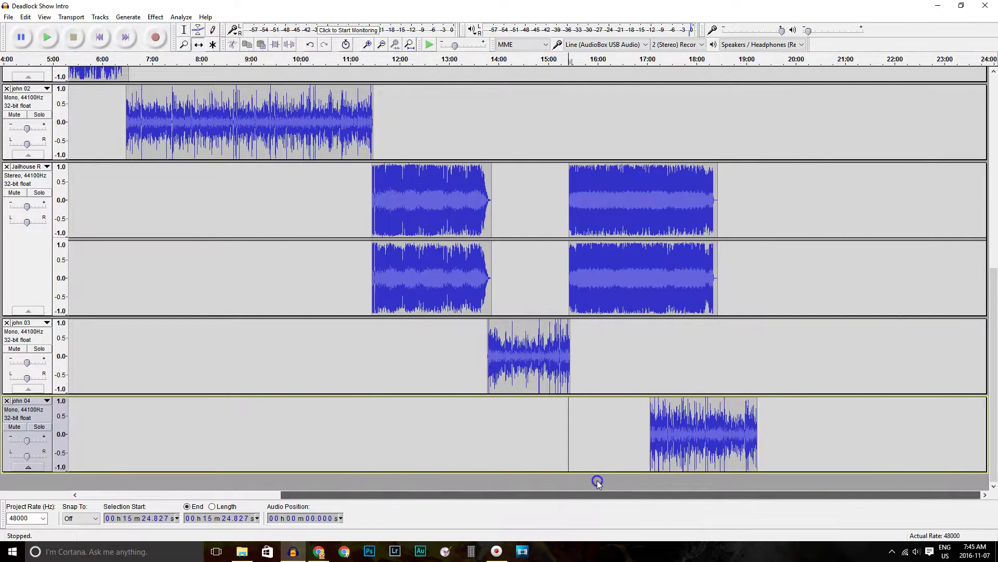
{"action": "left_click_drag", "start_coordinate": [690, 433], "coordinate": [752, 431]}
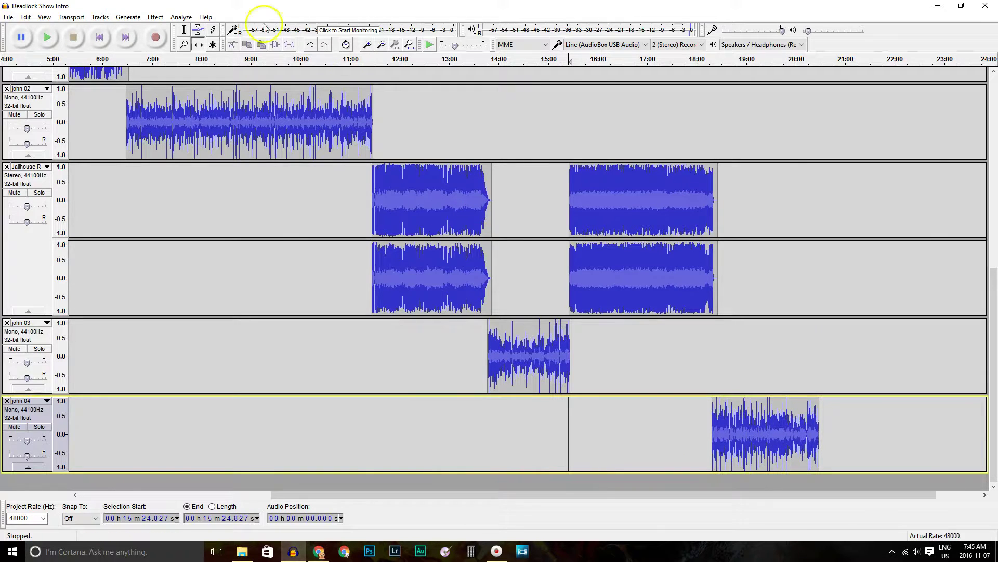
Step: Delete the silent tail of the I Want Candy clip from about 18:21.3 onward
{"action": "left_click", "coordinate": [183, 43]}
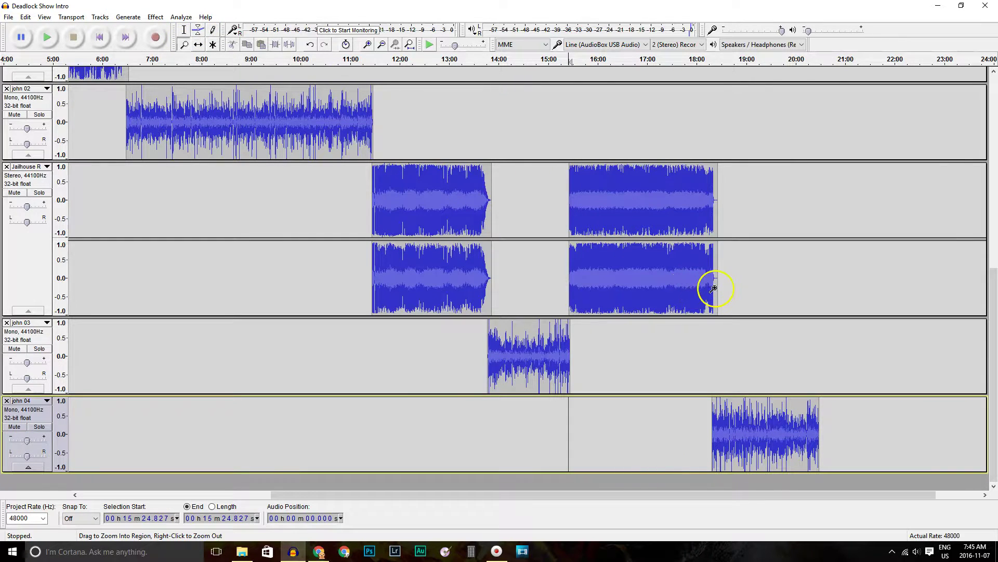
{"action": "left_click", "coordinate": [711, 288]}
{"action": "left_click", "coordinate": [712, 288]}
{"action": "left_click", "coordinate": [712, 288]}
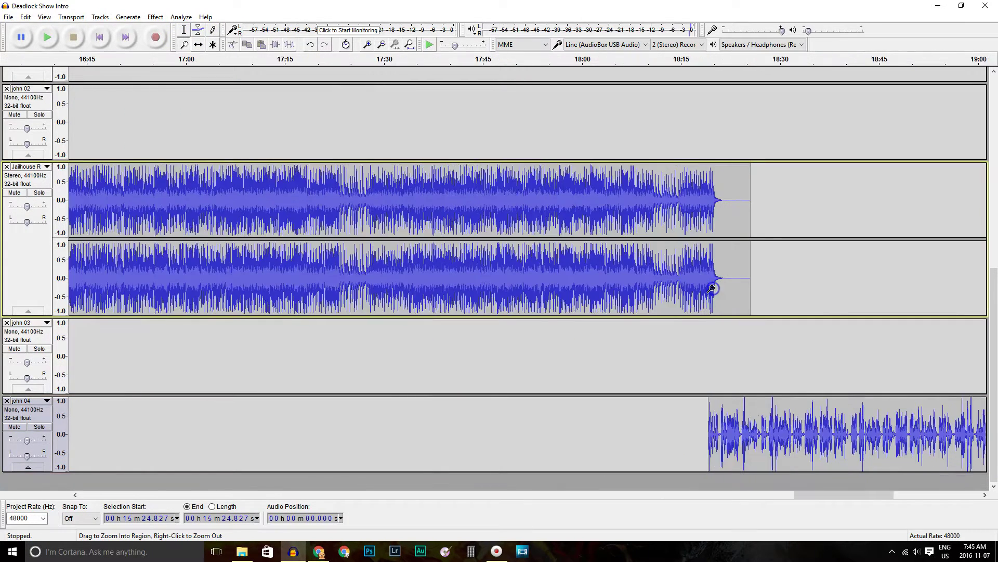
{"action": "left_click", "coordinate": [712, 289]}
{"action": "left_click", "coordinate": [712, 289]}
{"action": "left_click", "coordinate": [182, 31]}
{"action": "left_click_drag", "start_coordinate": [880, 202], "coordinate": [751, 213]}
{"action": "key", "text": "Delete"}
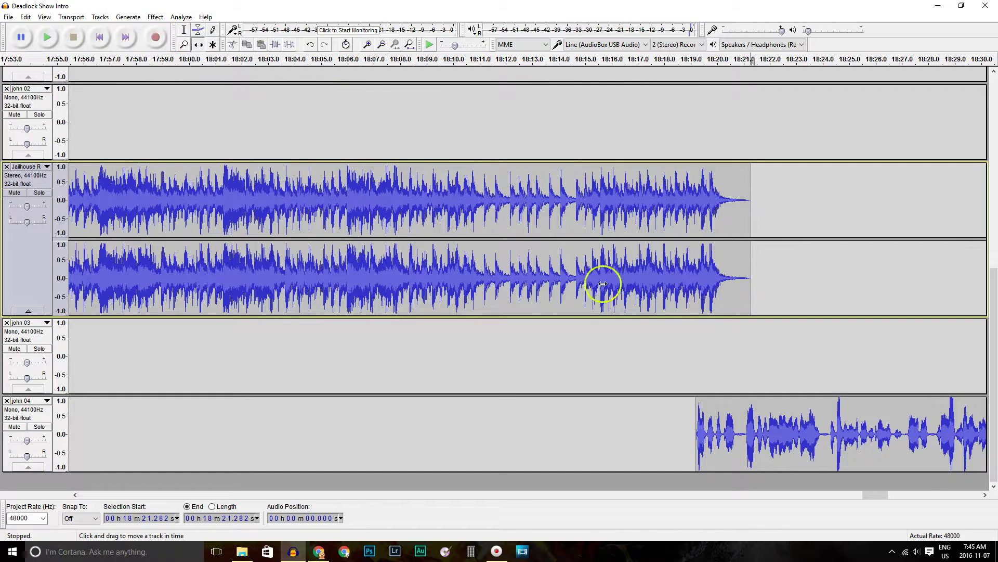
Step: Shift the john 04 clip to start at about 18:20.9 and play the transition from about 18:20
{"action": "left_click_drag", "start_coordinate": [731, 460], "coordinate": [778, 445]}
{"action": "left_click", "coordinate": [184, 31]}
{"action": "left_click", "coordinate": [717, 291]}
{"action": "key", "text": "space"}
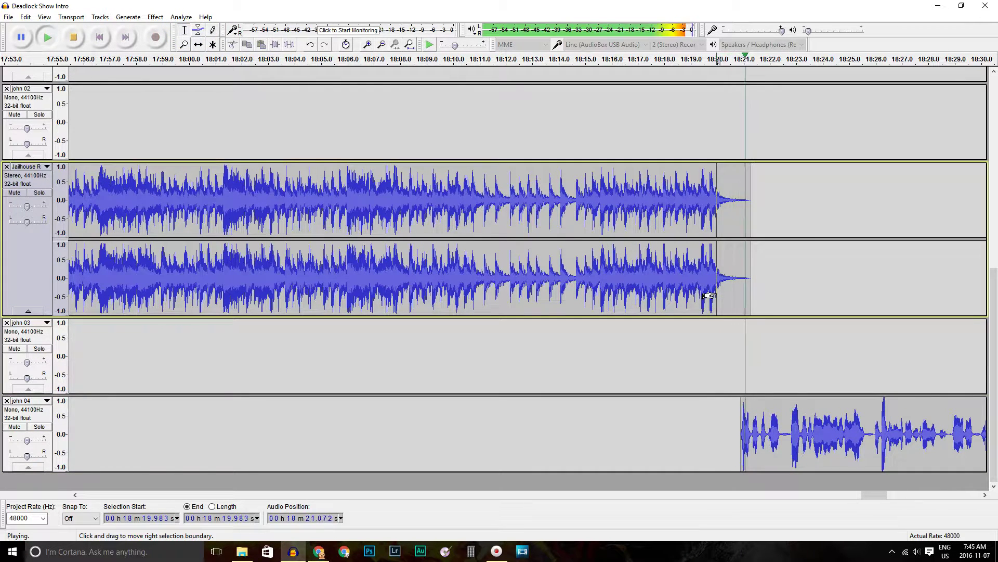
{"action": "left_click", "coordinate": [708, 295]}
{"action": "key", "text": "space"}
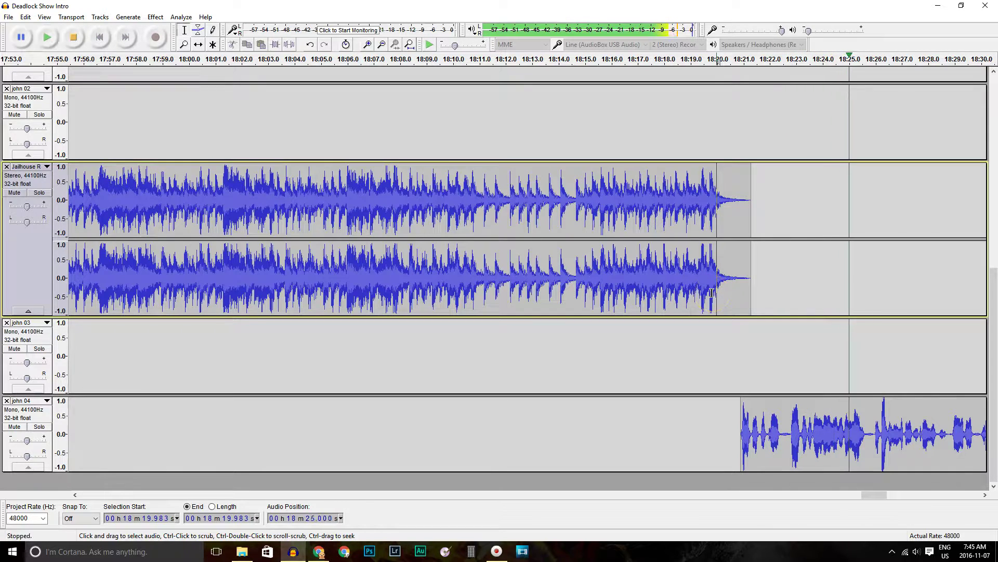
Step: Play the last part of the john 04 clip from several points between about 20:10 and 20:17 to find the cut point
{"action": "left_click", "coordinate": [899, 510]}
{"action": "left_click_drag", "start_coordinate": [878, 499], "coordinate": [969, 499]}
{"action": "left_click", "coordinate": [544, 435]}
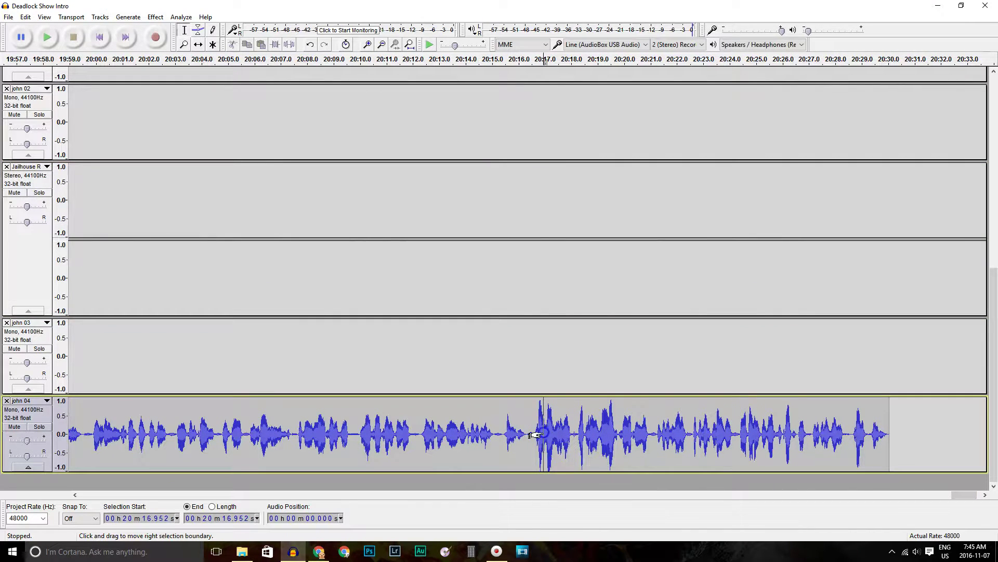
{"action": "key", "text": "space"}
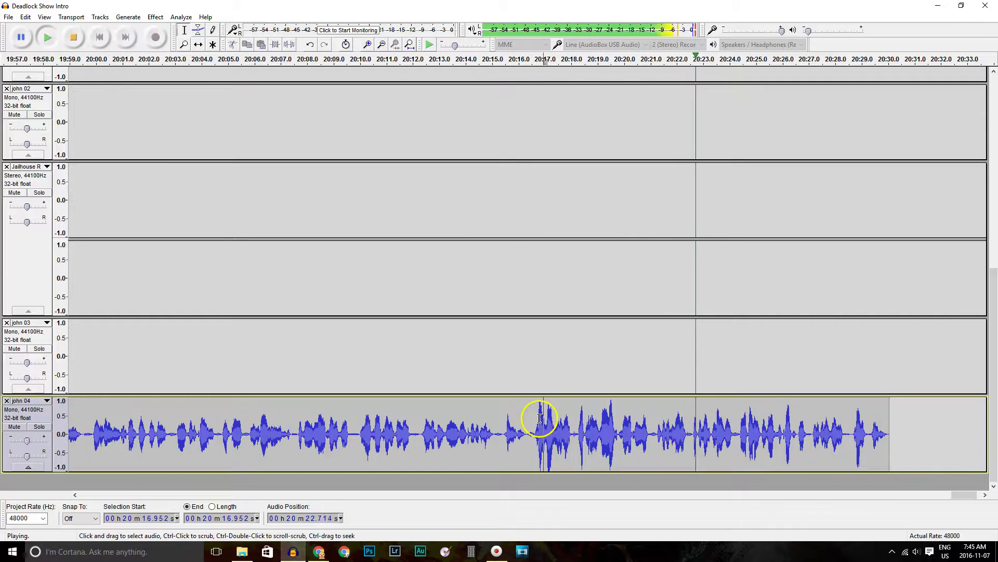
{"action": "key", "text": "space"}
{"action": "left_click", "coordinate": [526, 420]}
{"action": "key", "text": "space"}
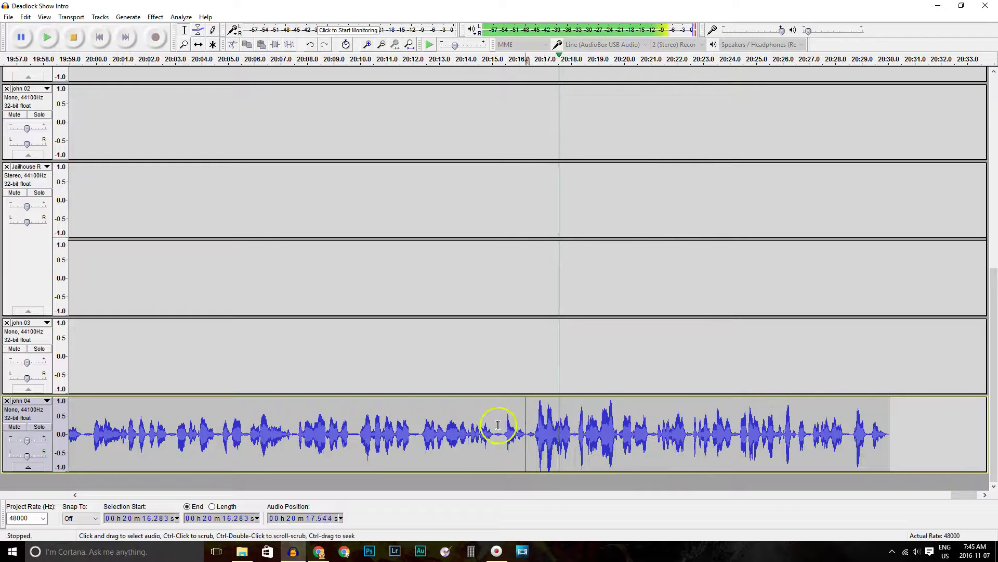
{"action": "left_click", "coordinate": [454, 425]}
{"action": "key", "text": "space"}
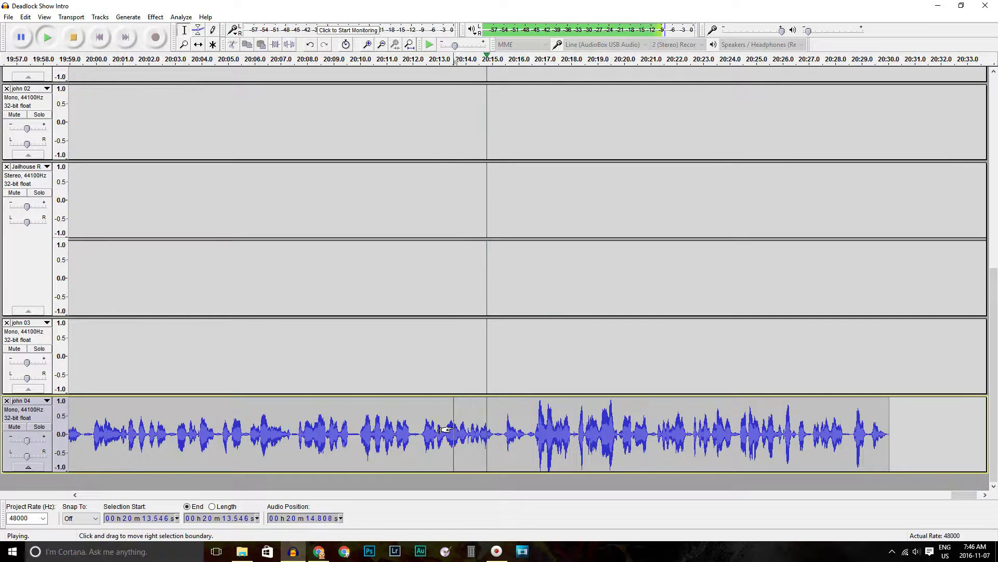
{"action": "left_click", "coordinate": [356, 426]}
{"action": "key", "text": "space"}
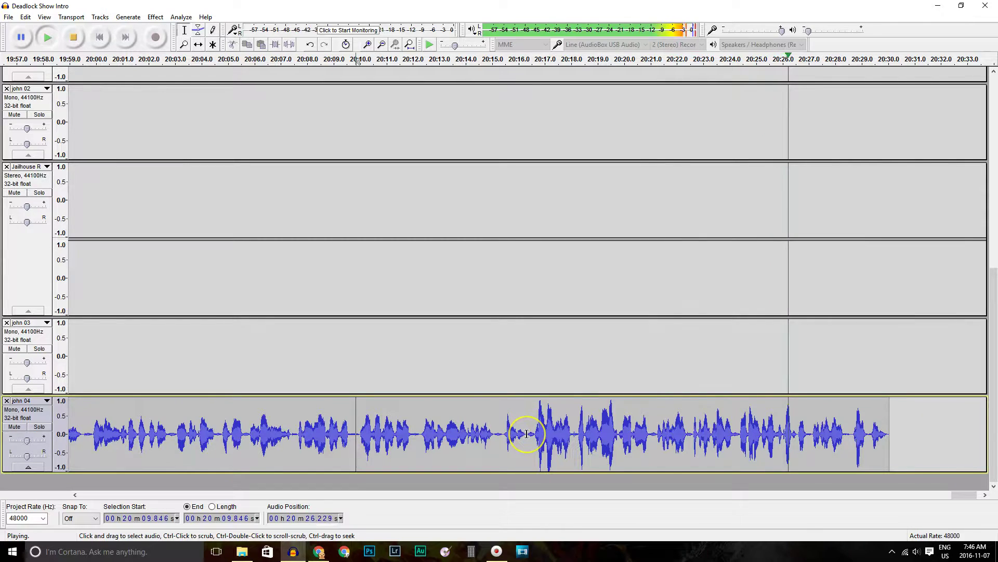
{"action": "key", "text": "space"}
Step: Delete the end of the john 04 clip from about 20:16.3 onward and play the new ending from about 20:14.3
{"action": "left_click_drag", "start_coordinate": [527, 434], "coordinate": [906, 430]}
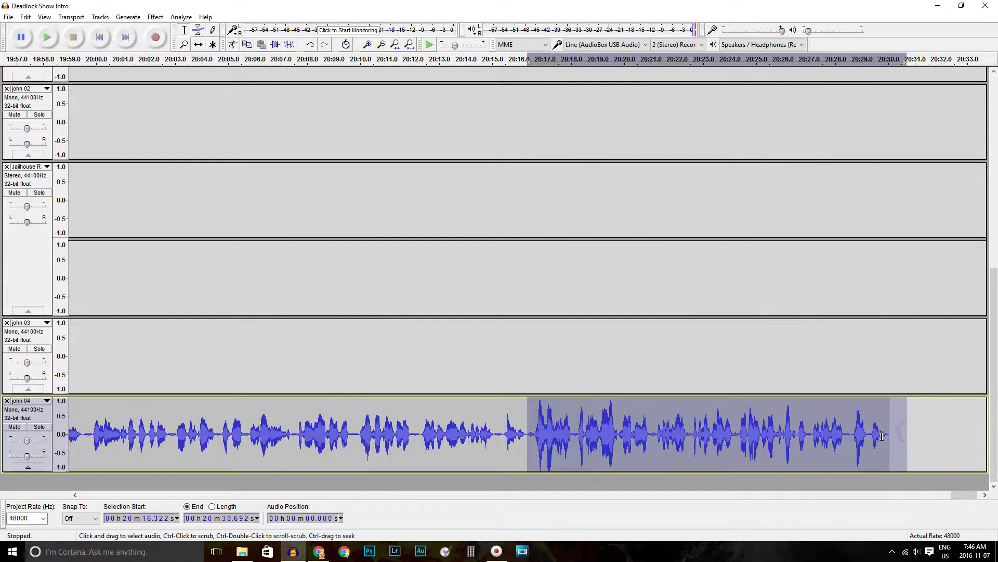
{"action": "key", "text": "Delete"}
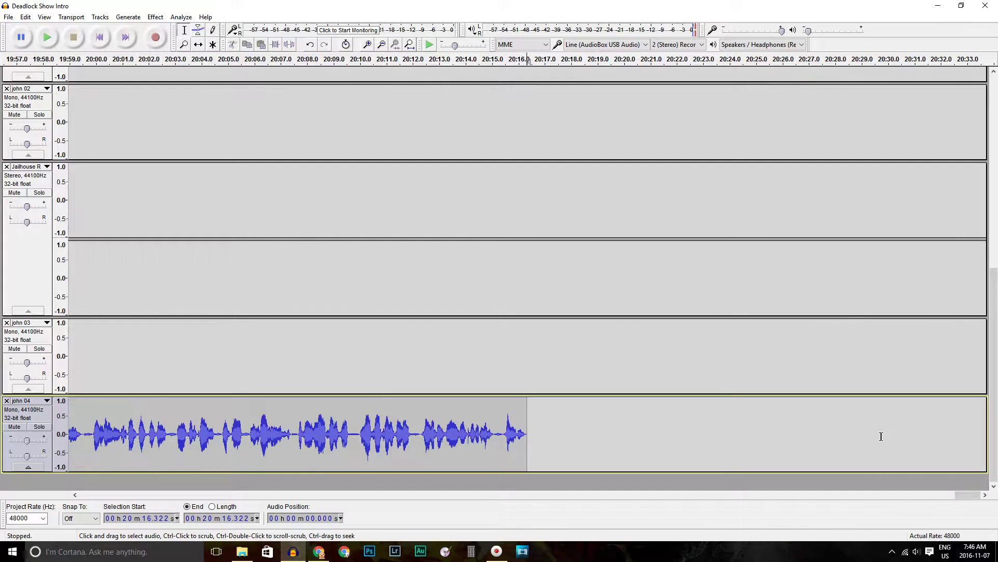
{"action": "left_click", "coordinate": [473, 434]}
{"action": "key", "text": "space"}
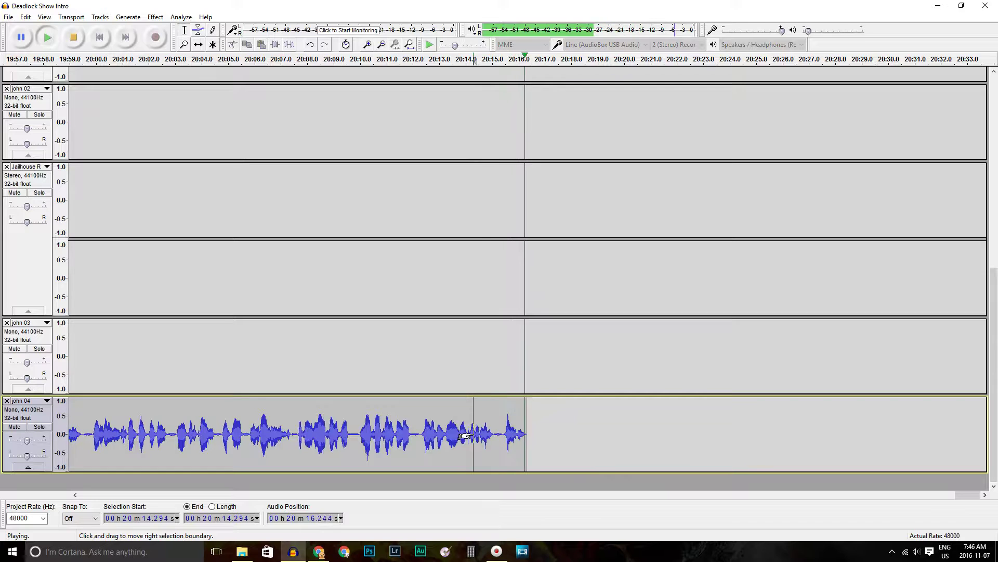
{"action": "left_click", "coordinate": [385, 489]}
Step: Import Fielding Memory Project.mp3 from the Sound Clips folder as a new track
{"action": "left_click", "coordinate": [249, 552]}
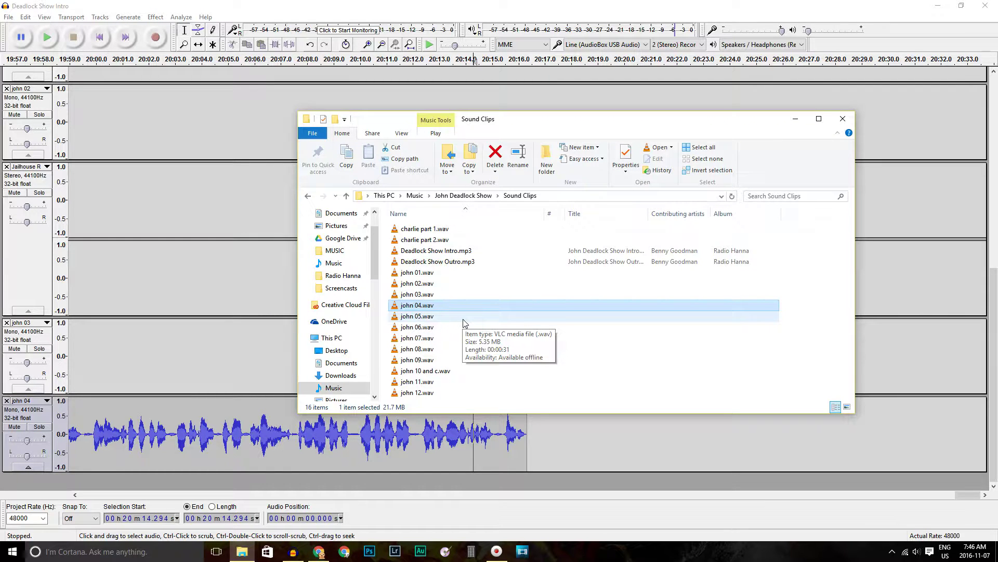
{"action": "left_click_drag", "start_coordinate": [442, 272], "coordinate": [533, 477]}
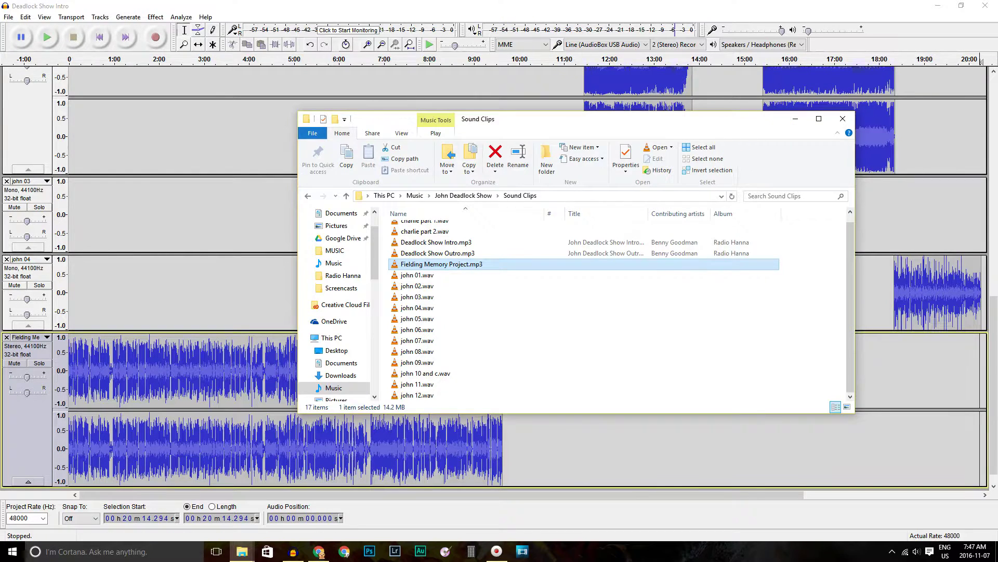
{"action": "left_click", "coordinate": [423, 101]}
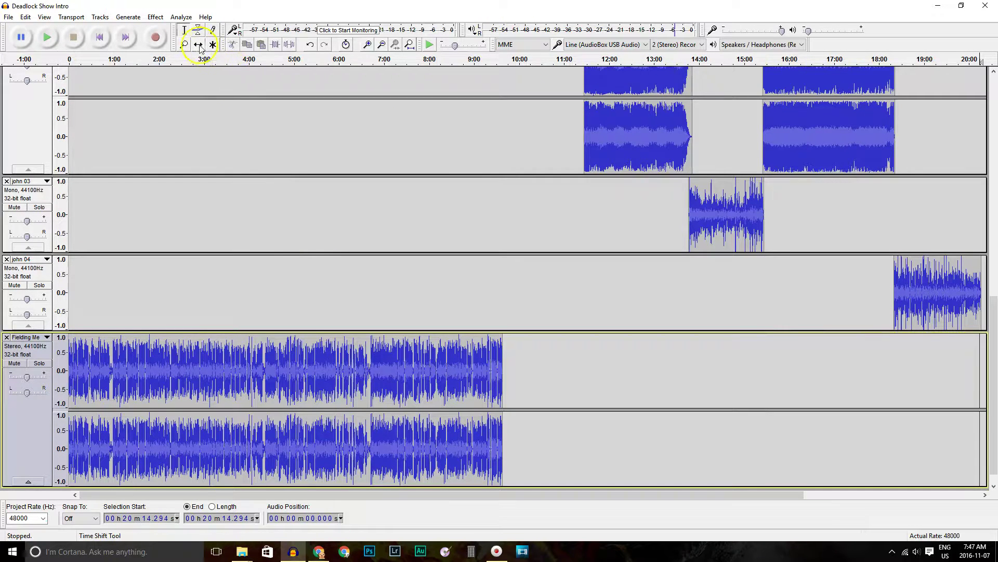
Step: Move the Fielding Memory Project clip to start at about 20:16, at the end of the john 04 clip
{"action": "left_click_drag", "start_coordinate": [164, 372], "coordinate": [827, 373]}
{"action": "left_click", "coordinate": [151, 497]}
{"action": "left_click_drag", "start_coordinate": [152, 497], "coordinate": [492, 494]}
{"action": "left_click_drag", "start_coordinate": [383, 384], "coordinate": [571, 382]}
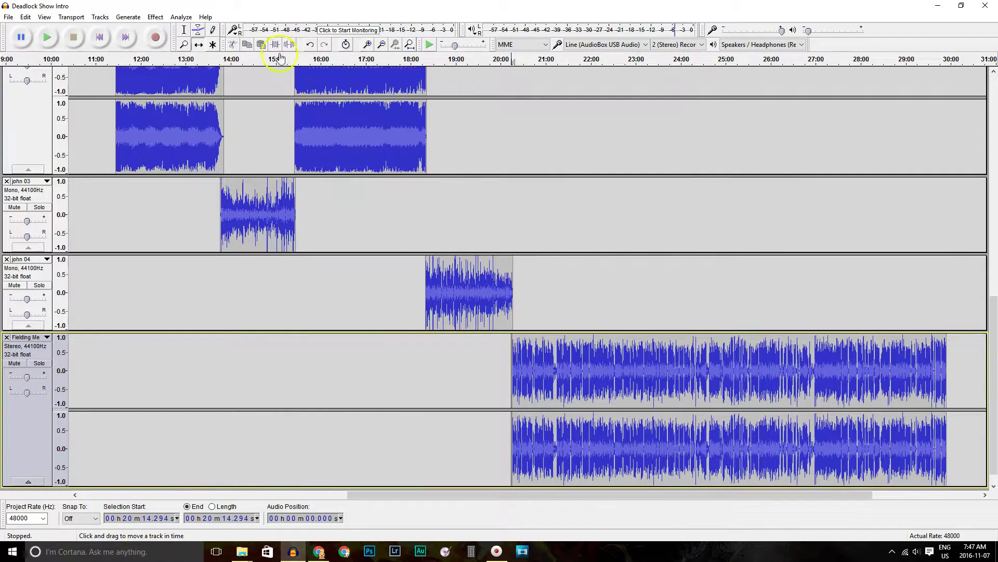
Step: Play the transition from john 04 into Fielding Memory Project from about 20:15.6
{"action": "left_click", "coordinate": [187, 45]}
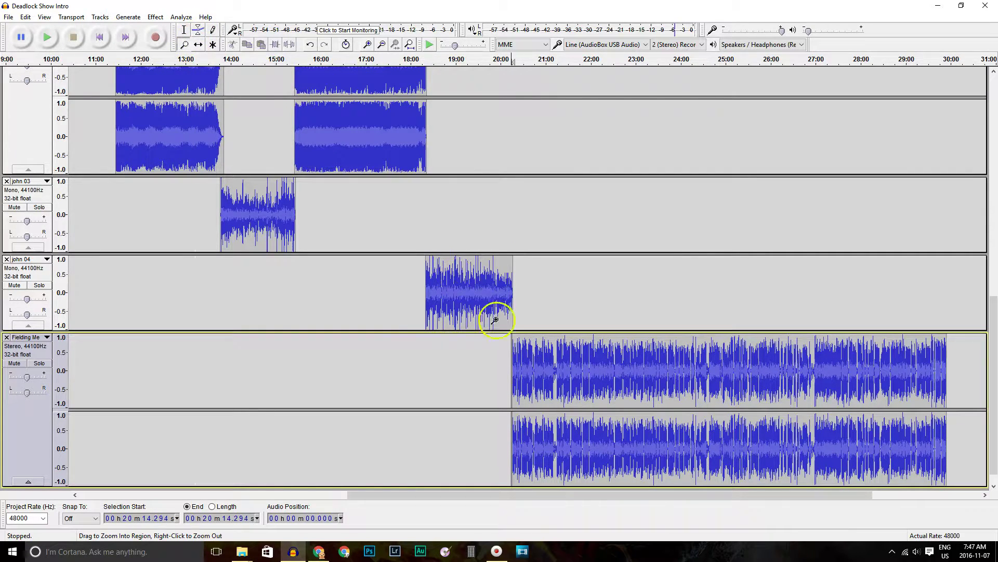
{"action": "left_click", "coordinate": [511, 328]}
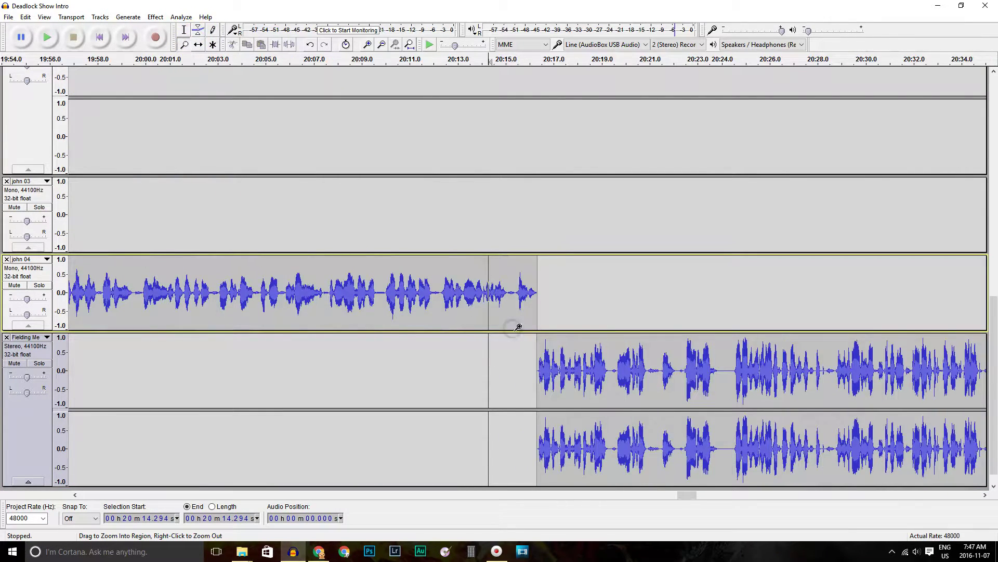
{"action": "left_click", "coordinate": [530, 325]}
{"action": "left_click", "coordinate": [182, 33]}
{"action": "left_click", "coordinate": [508, 356]}
{"action": "key", "text": "space"}
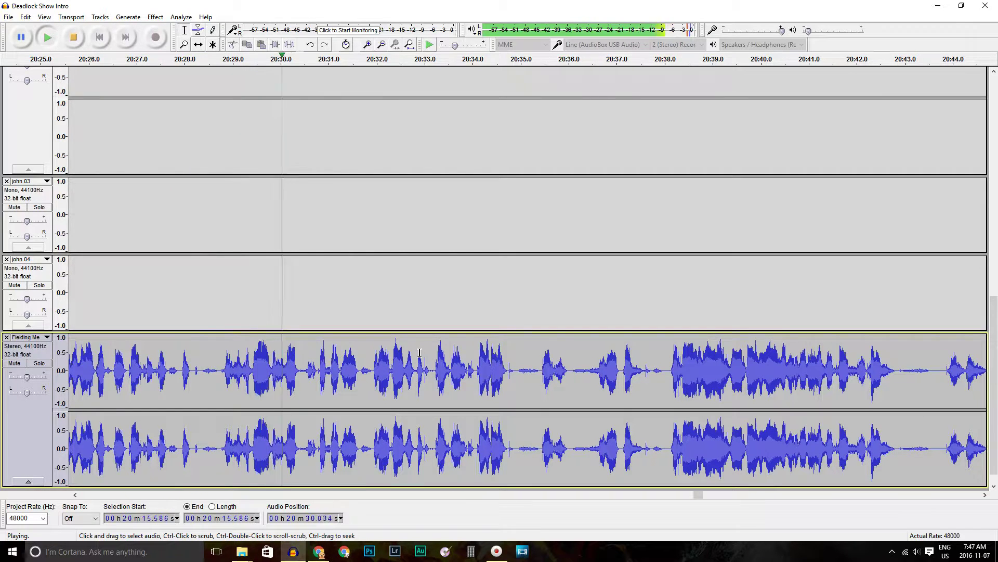
{"action": "key", "text": "space"}
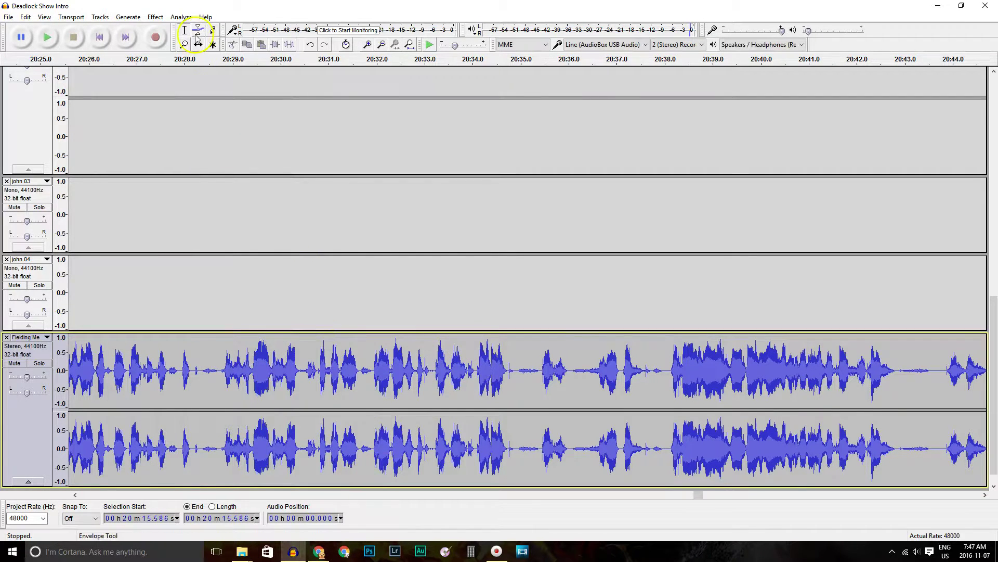
Step: Import john 05.wav from the Sound Clips folder as a new track below Fielding Memory Project, closing the unneeded ESD-USB folder window
{"action": "right_click", "coordinate": [283, 260]}
{"action": "right_click", "coordinate": [283, 260]}
{"action": "right_click", "coordinate": [283, 260]}
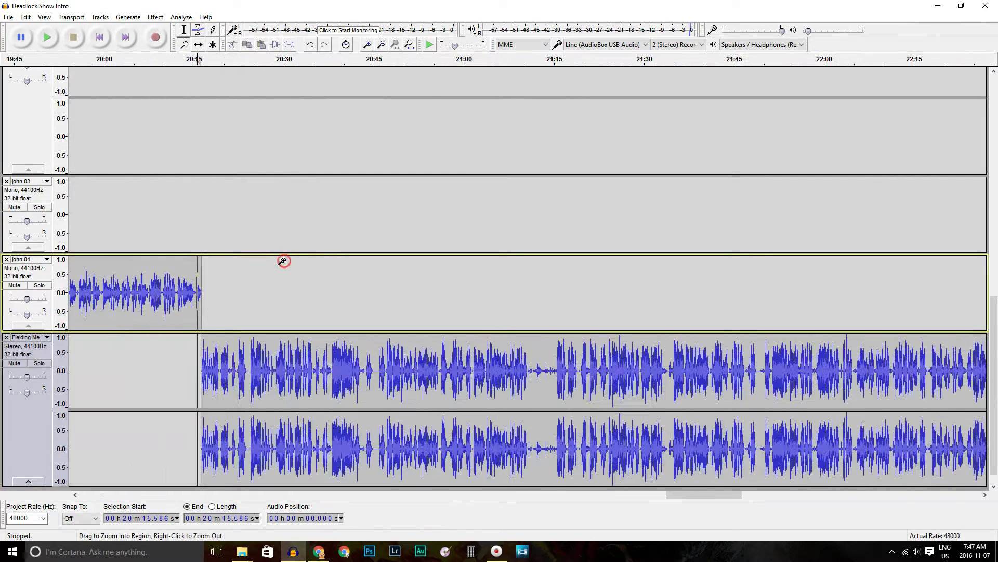
{"action": "right_click", "coordinate": [283, 260]}
{"action": "right_click", "coordinate": [283, 261]}
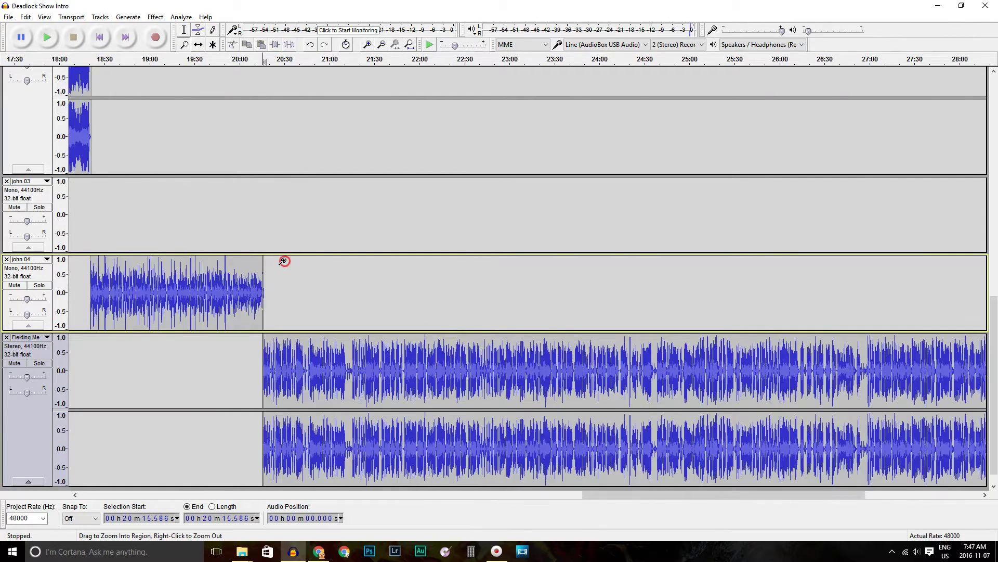
{"action": "right_click", "coordinate": [283, 260]}
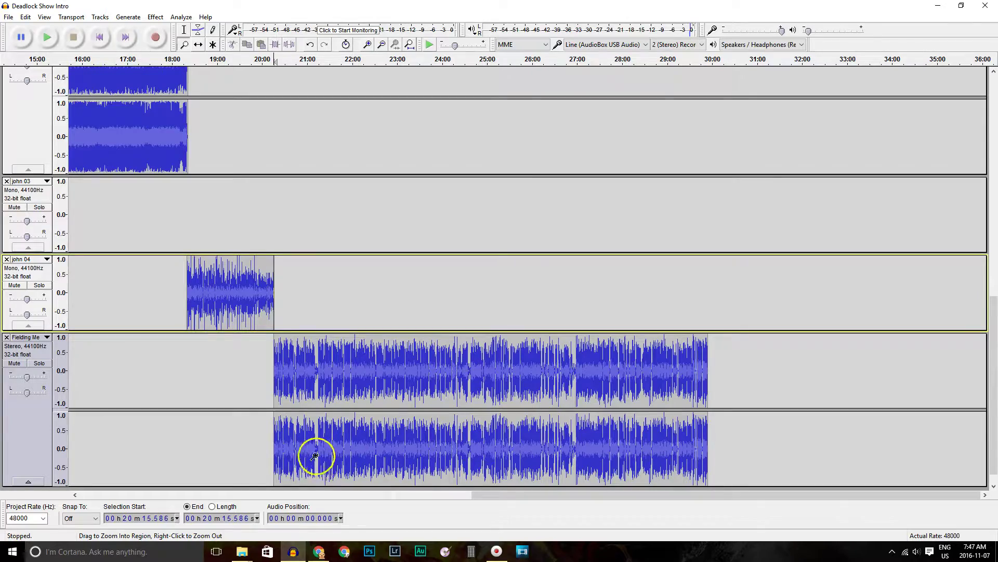
{"action": "left_click", "coordinate": [243, 554]}
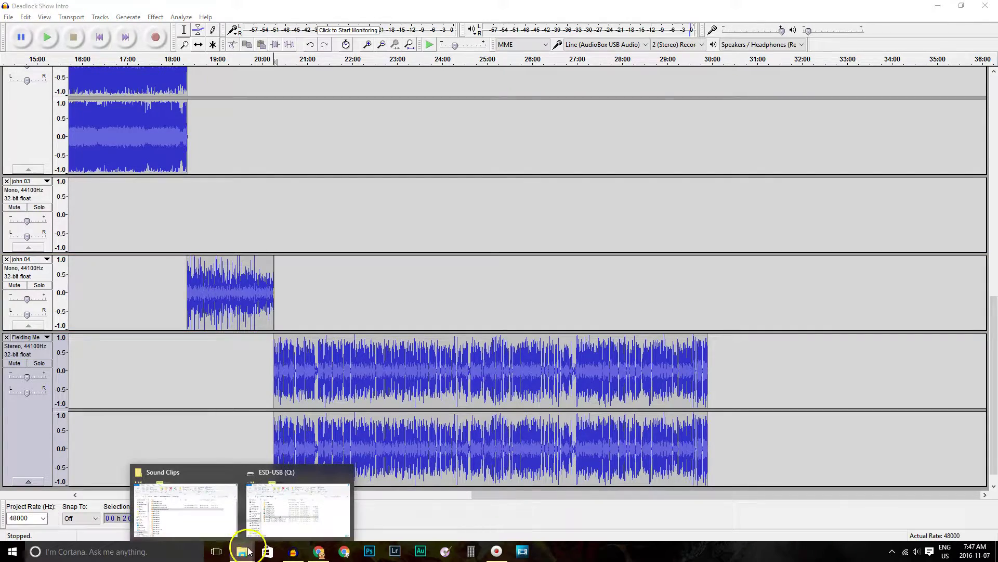
{"action": "left_click", "coordinate": [346, 472]}
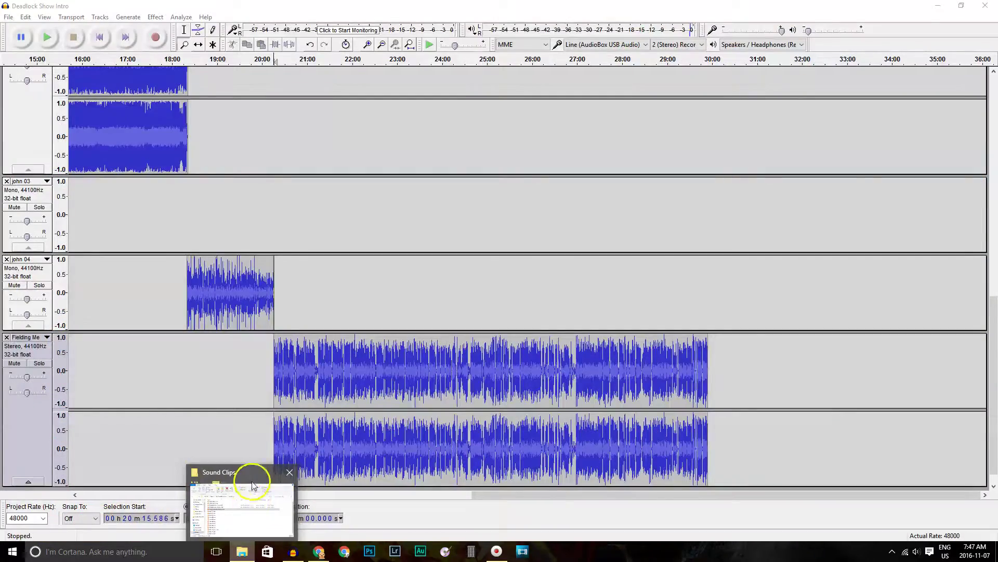
{"action": "left_click", "coordinate": [252, 476]}
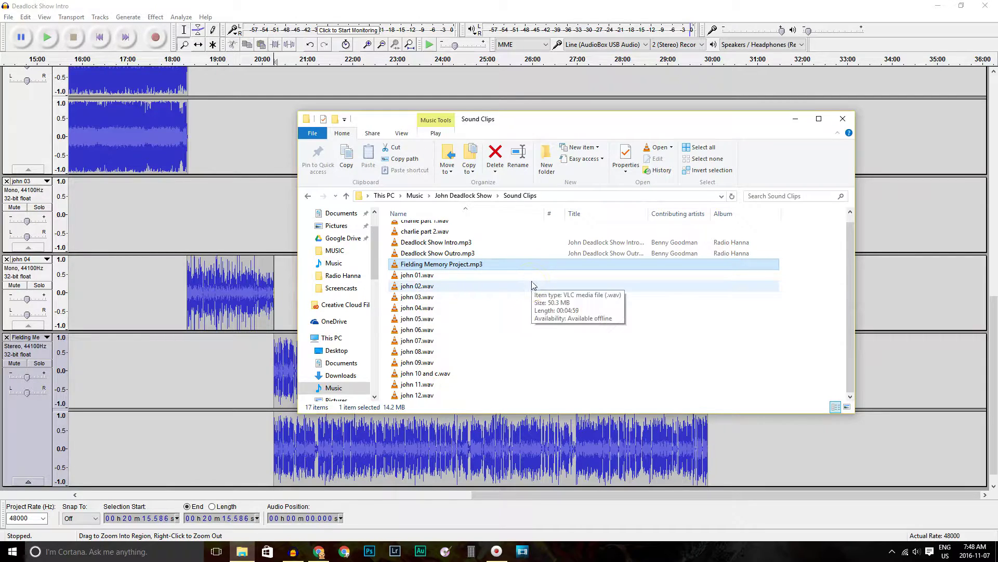
{"action": "left_click", "coordinate": [444, 322]}
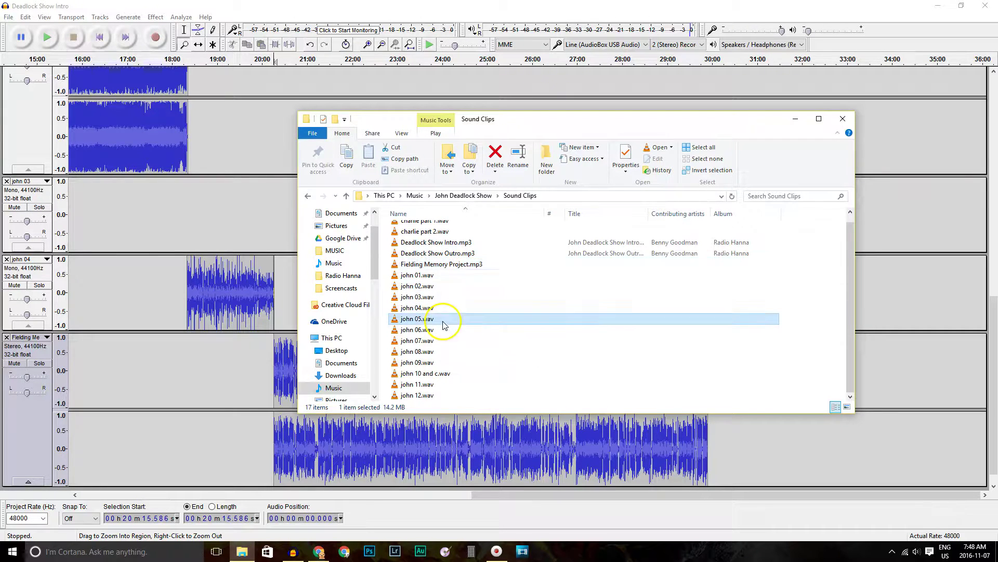
{"action": "left_click_drag", "start_coordinate": [419, 322], "coordinate": [733, 479]}
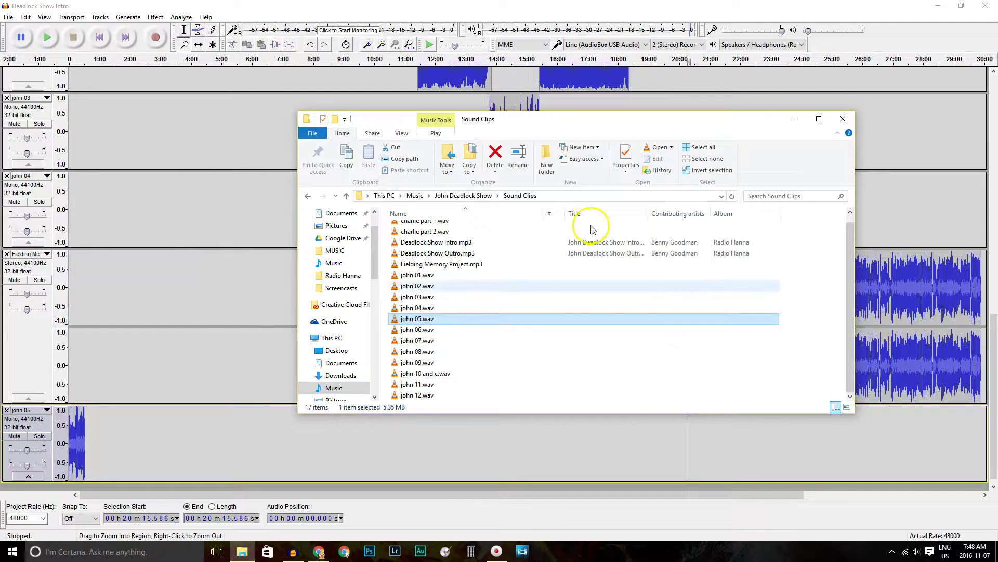
{"action": "left_click", "coordinate": [602, 11]}
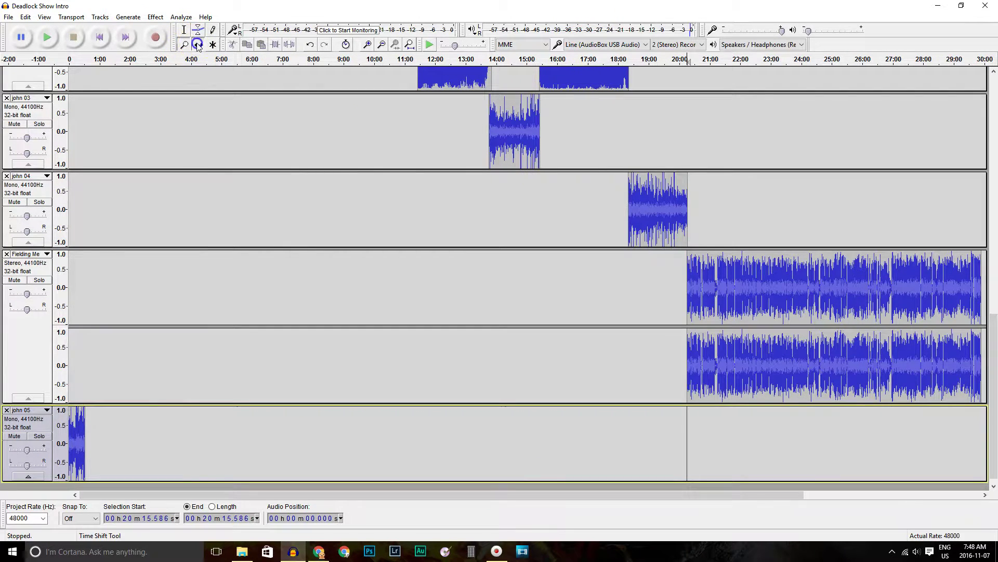
Step: Move the john 05 clip to start at about 29:53.9, slightly overlapping the end of the Fielding Memory Project clip
{"action": "left_click_drag", "start_coordinate": [79, 428], "coordinate": [982, 427]}
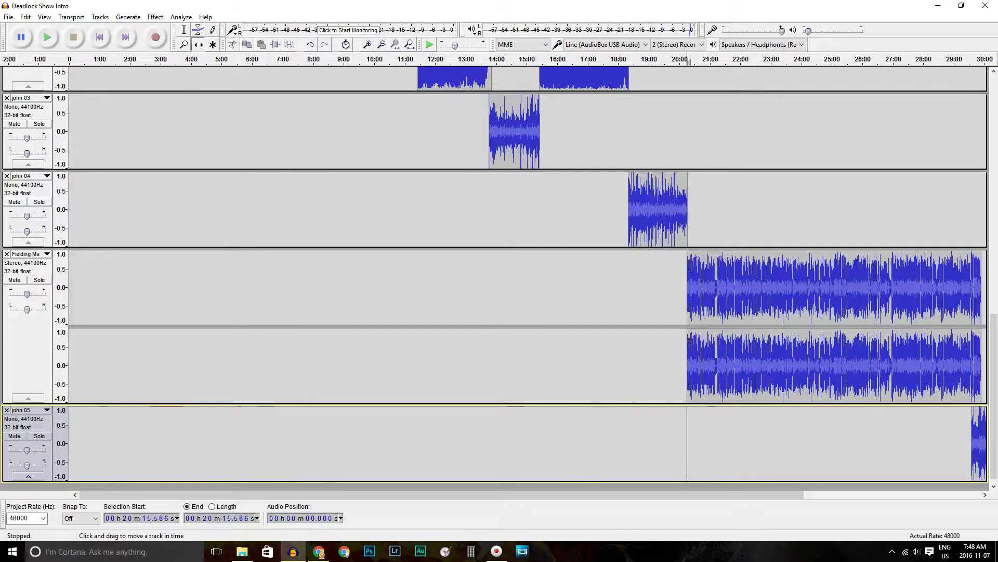
{"action": "left_click", "coordinate": [977, 381]}
{"action": "left_click", "coordinate": [978, 381]}
{"action": "left_click", "coordinate": [978, 381]}
{"action": "left_click", "coordinate": [977, 381]}
{"action": "left_click", "coordinate": [976, 289]}
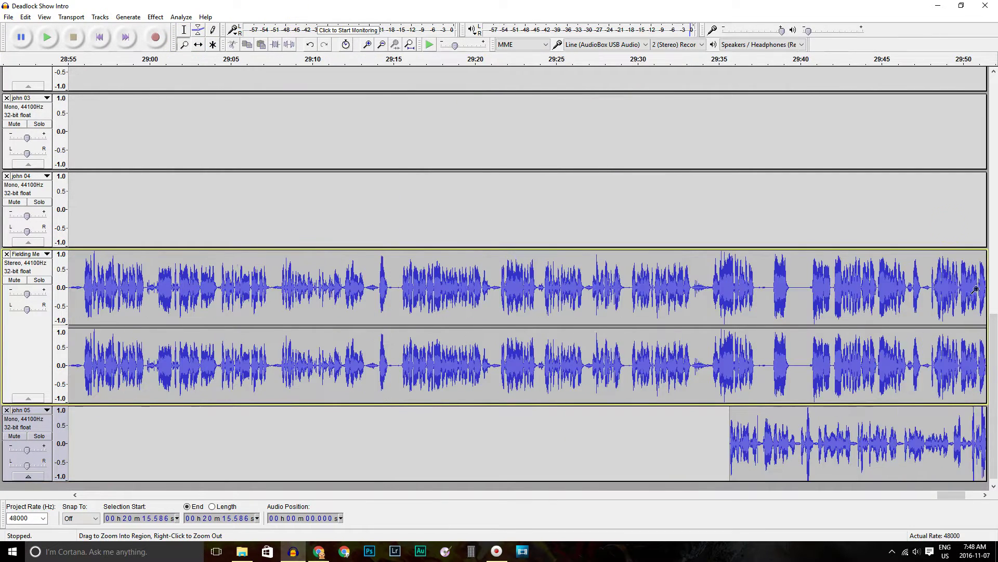
{"action": "left_click", "coordinate": [200, 43]}
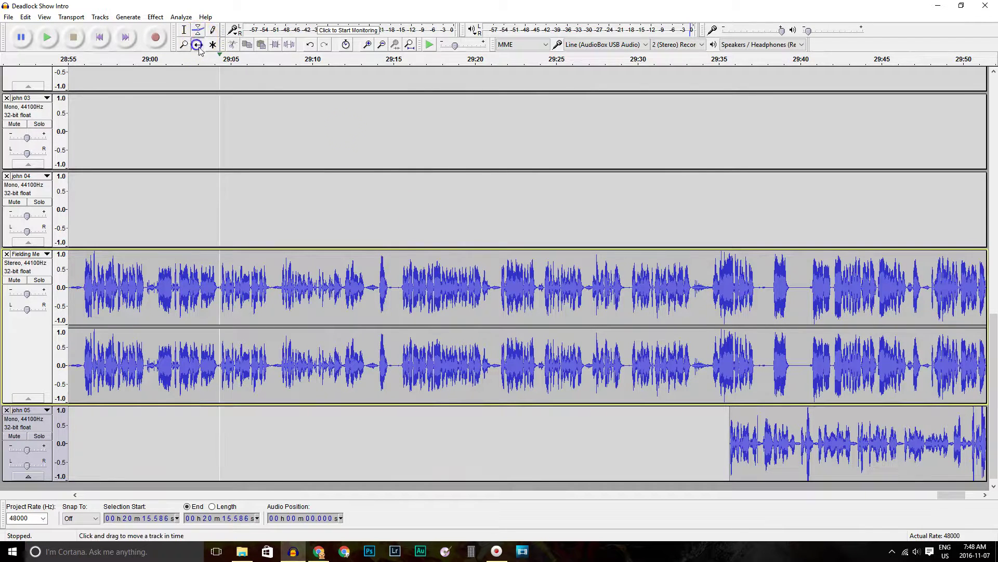
{"action": "left_click_drag", "start_coordinate": [948, 500], "coordinate": [970, 498]}
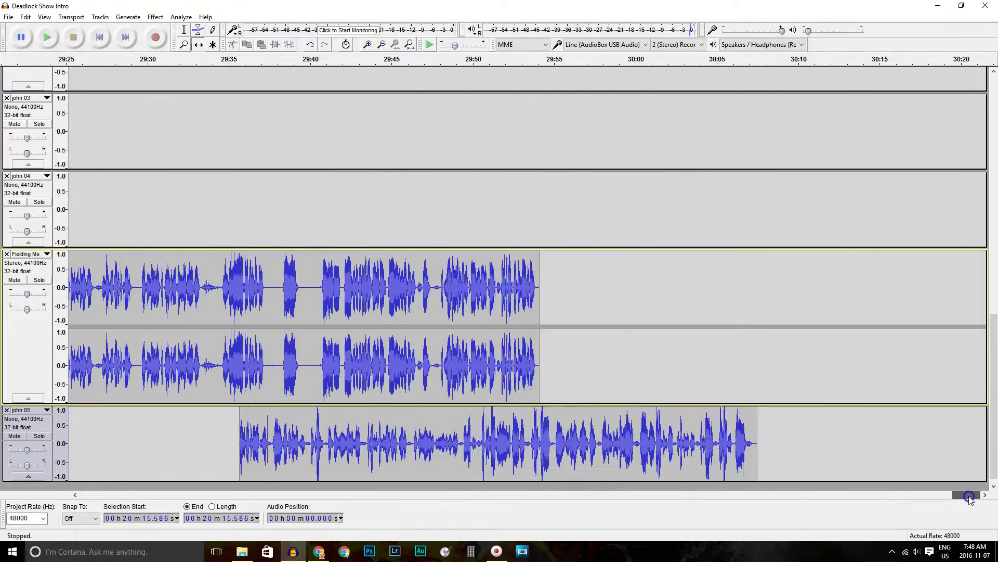
{"action": "left_click_drag", "start_coordinate": [272, 433], "coordinate": [569, 414]}
Step: Play the transition from Fielding Memory Project into john 05 twice from about 29:53.6, stopping near 29:56.6
{"action": "left_click", "coordinate": [184, 30]}
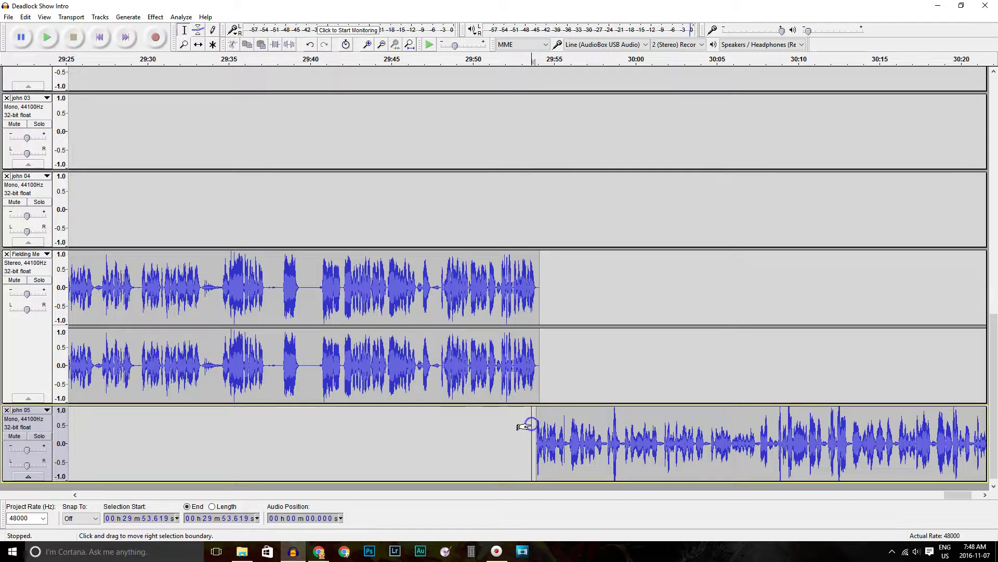
{"action": "key", "text": "space"}
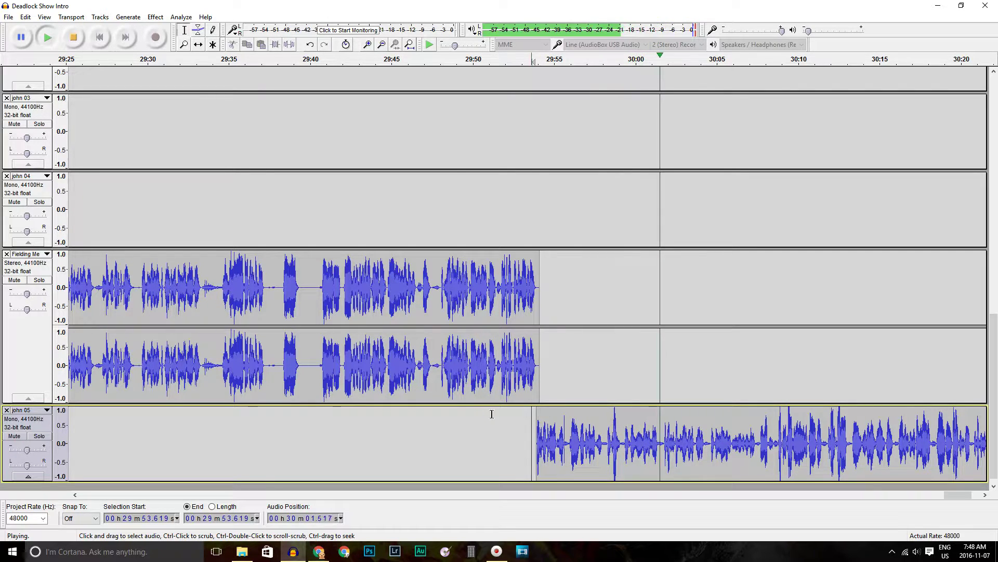
{"action": "left_click", "coordinate": [515, 424]}
{"action": "key", "text": "space"}
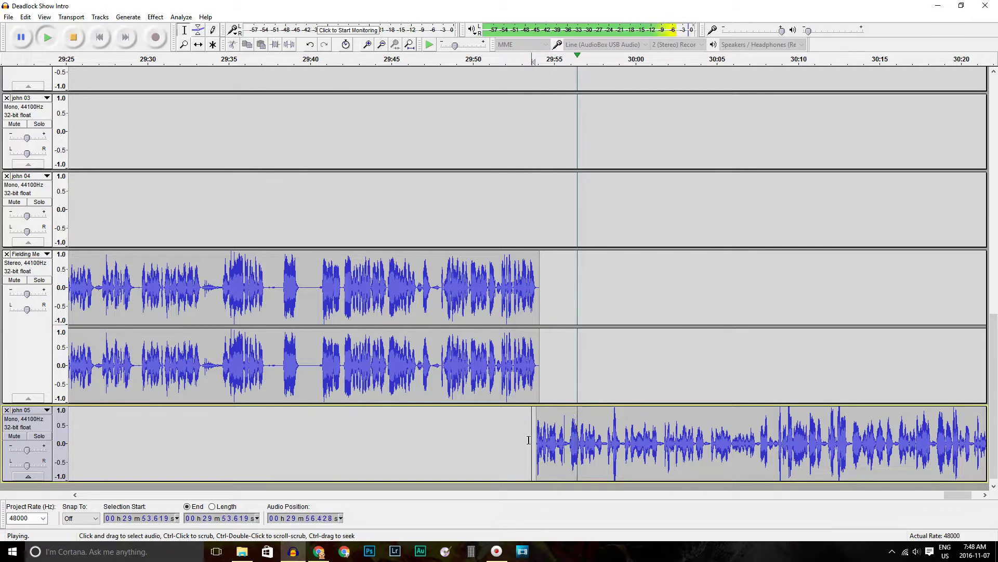
{"action": "left_click", "coordinate": [546, 437]}
{"action": "left_click", "coordinate": [580, 437]}
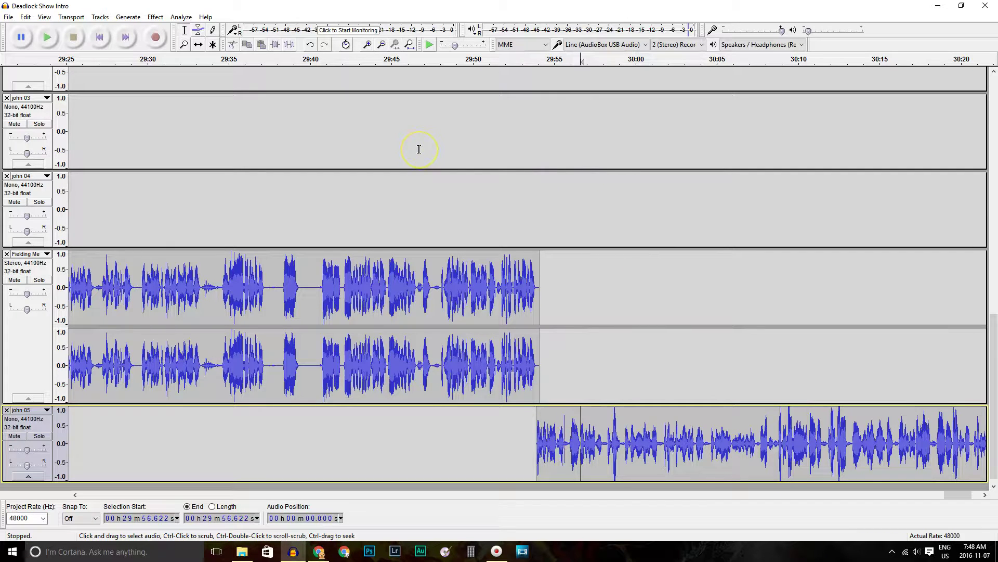
Step: Play the opening phrase of john 05 from about 29:56.1 to locate where the unwanted words end
{"action": "left_click", "coordinate": [184, 44]}
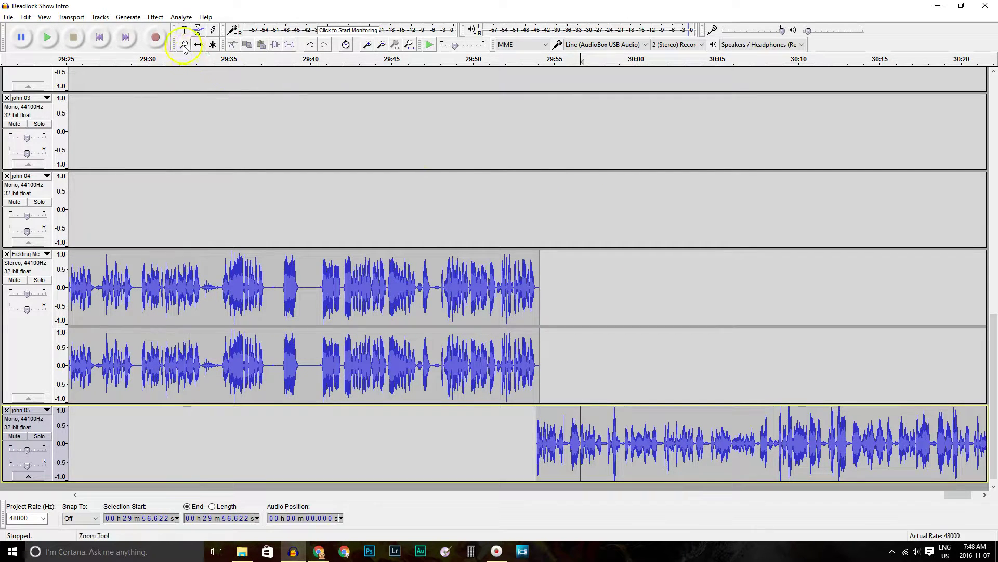
{"action": "left_click", "coordinate": [576, 426]}
{"action": "left_click", "coordinate": [576, 426]}
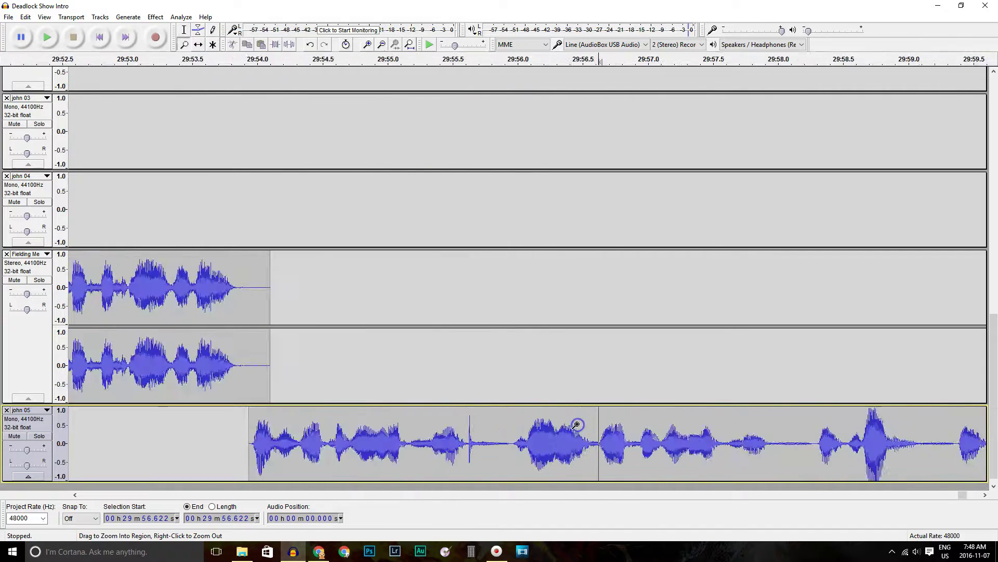
{"action": "left_click", "coordinate": [576, 425]}
{"action": "key", "text": "space"}
{"action": "key", "text": "space"}
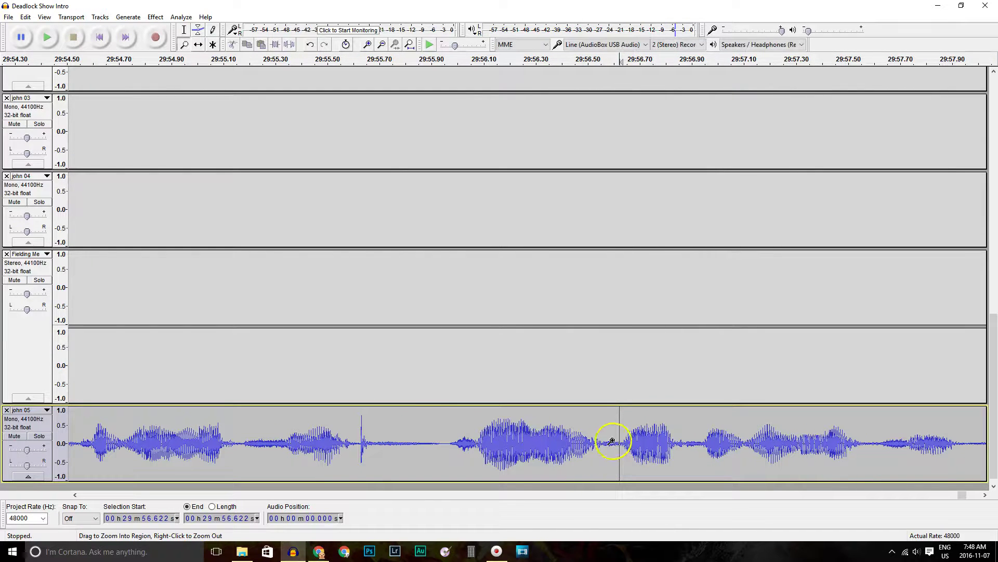
{"action": "left_click", "coordinate": [185, 30]}
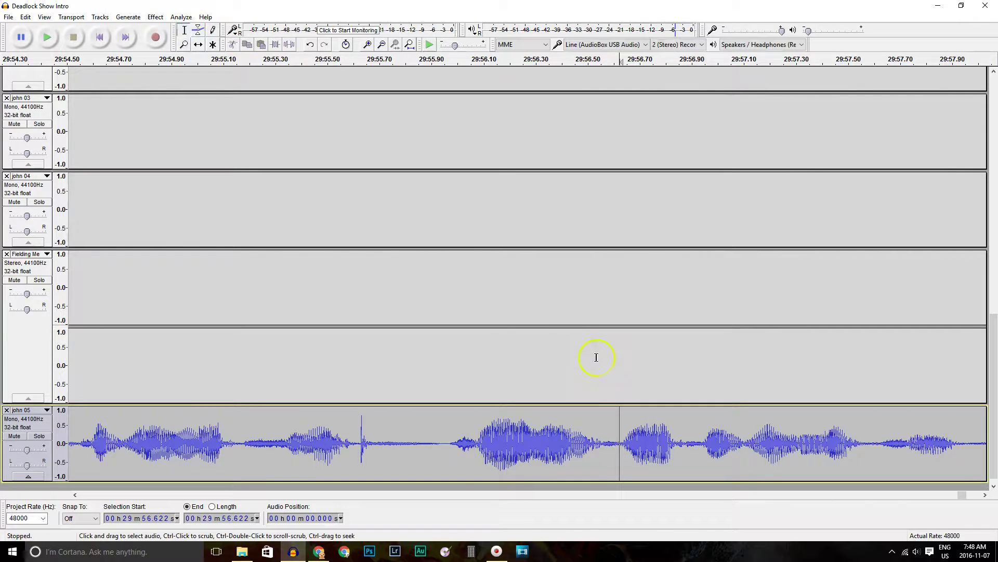
{"action": "left_click", "coordinate": [478, 434]}
{"action": "key", "text": "space"}
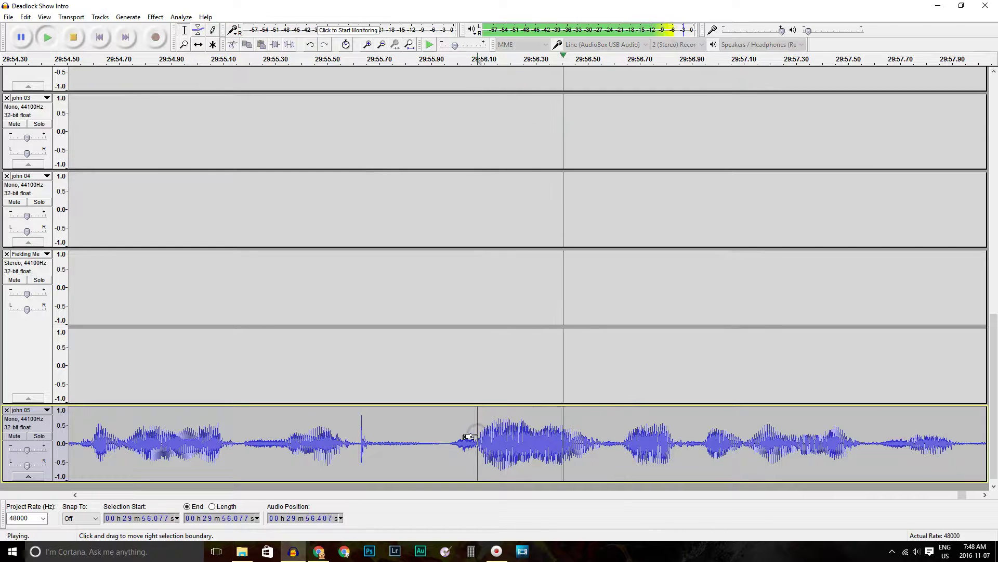
{"action": "key", "text": "space"}
Step: Audition john 05 from about 29:56.6, and delete its opening section from about 29:53.9 to 29:56.56
{"action": "left_click", "coordinate": [619, 437]}
{"action": "key", "text": "space"}
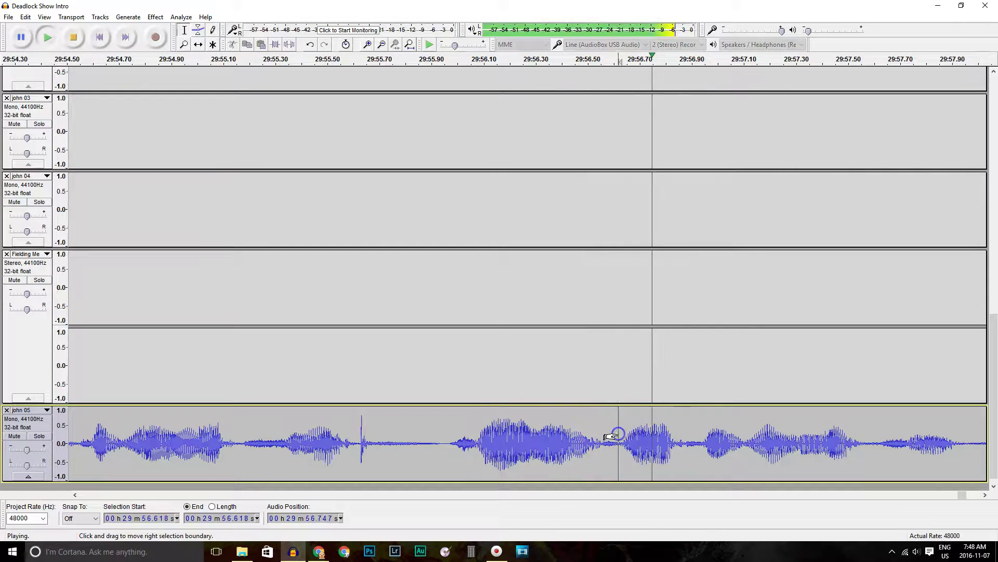
{"action": "key", "text": "space"}
{"action": "key", "text": "space"}
{"action": "key", "text": "space"}
{"action": "left_click_drag", "start_coordinate": [602, 442], "coordinate": [234, 442]}
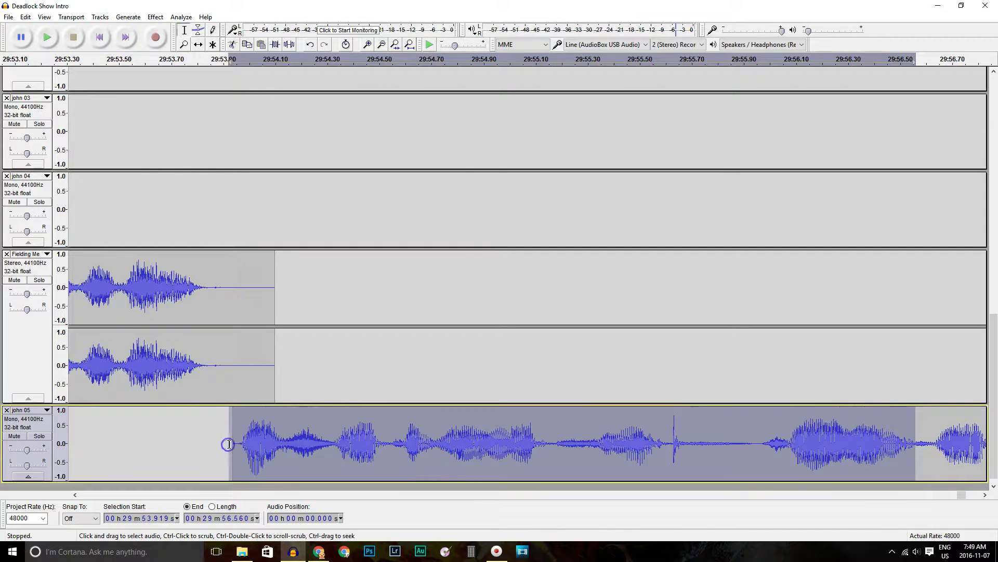
{"action": "key", "text": "Delete"}
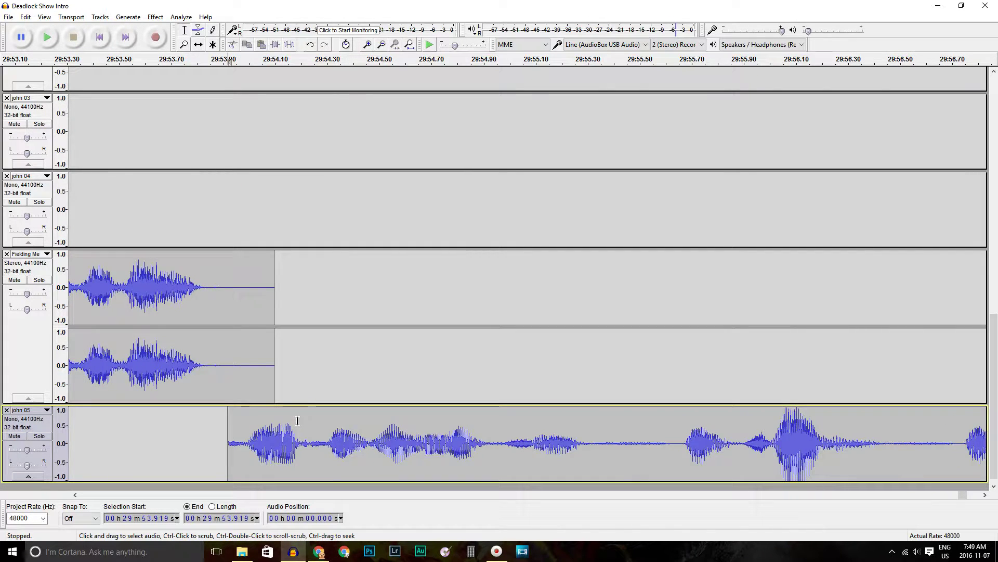
Step: Play the transition from Fielding Memory Project into the trimmed john 05 from about 29:53.8
{"action": "left_click", "coordinate": [198, 43]}
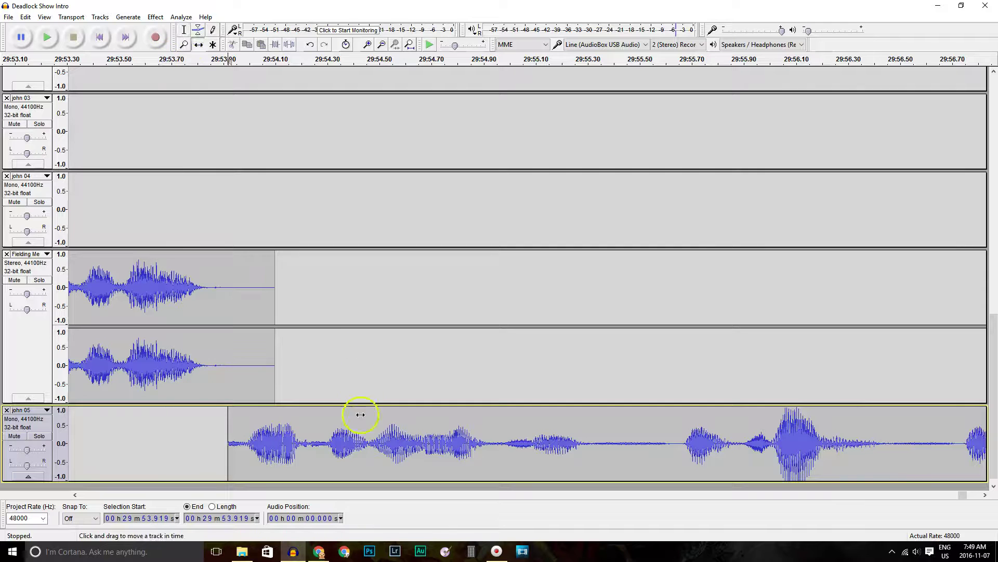
{"action": "left_click", "coordinate": [185, 32]}
{"action": "left_click", "coordinate": [199, 263]}
{"action": "key", "text": "space"}
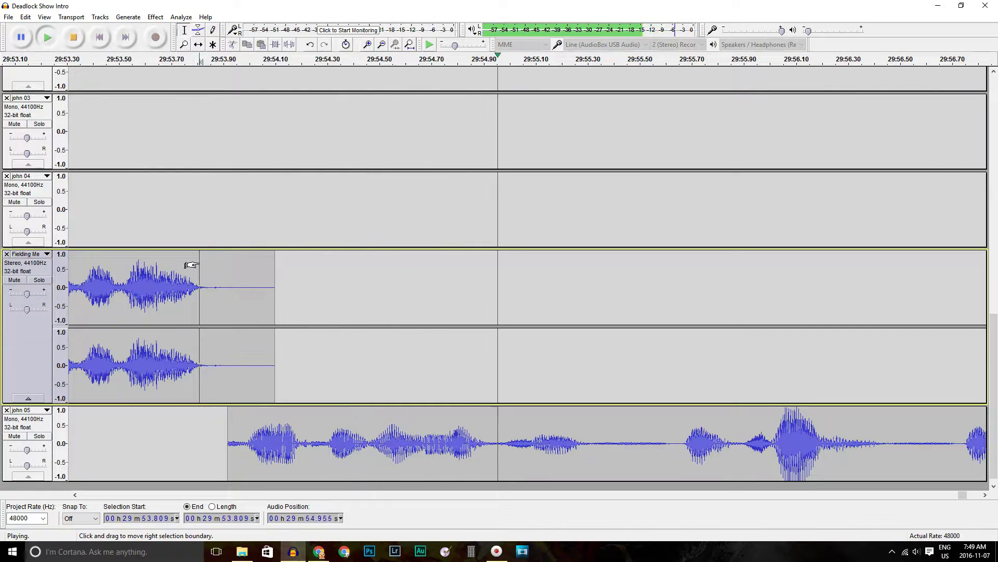
{"action": "key", "text": "space"}
Step: Play the closing seconds of john 05 from about 30:19.1
{"action": "left_click", "coordinate": [183, 44]}
{"action": "right_click", "coordinate": [252, 276]}
{"action": "right_click", "coordinate": [253, 277]}
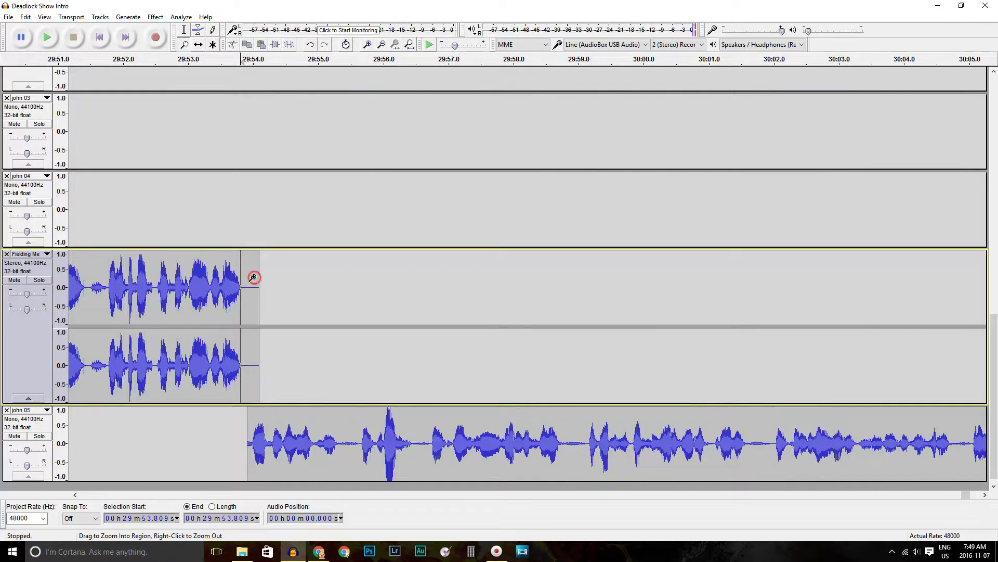
{"action": "right_click", "coordinate": [254, 277]}
{"action": "right_click", "coordinate": [253, 277]}
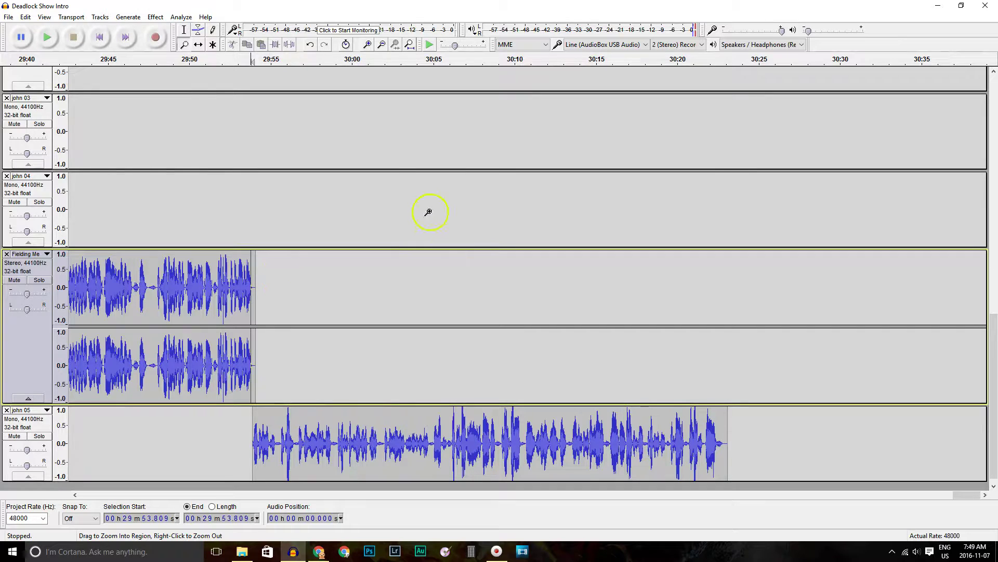
{"action": "left_click", "coordinate": [662, 428]}
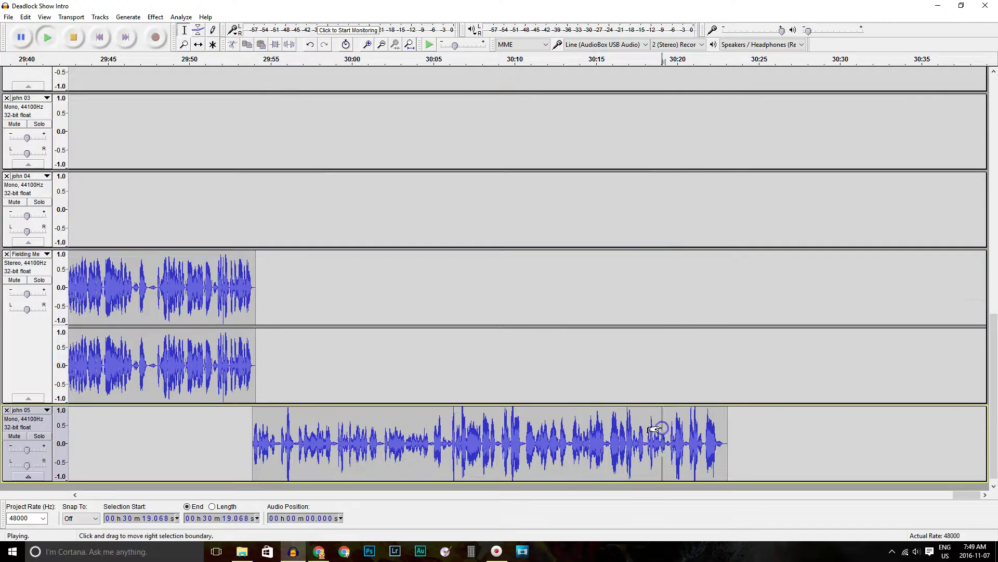
{"action": "key", "text": "space"}
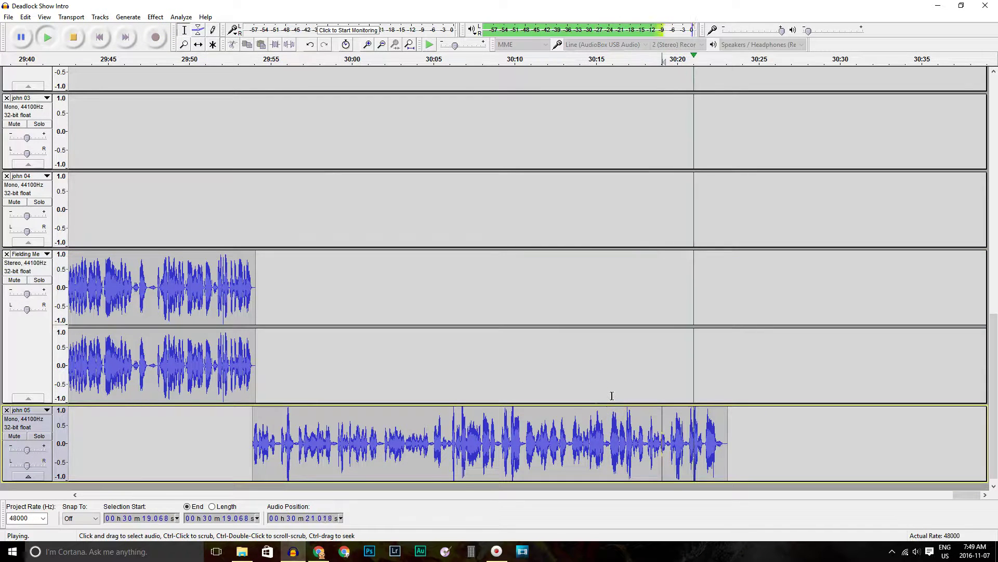
{"action": "key", "text": "space"}
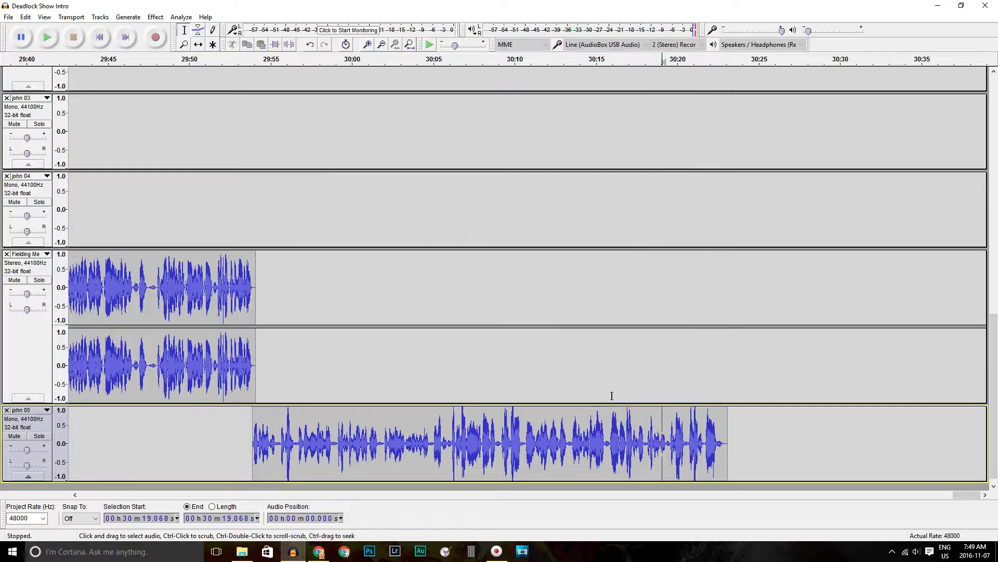
Step: Import the song For Once In My Life from the Music Selections folder as a new track below john 05
{"action": "left_click", "coordinate": [243, 553]}
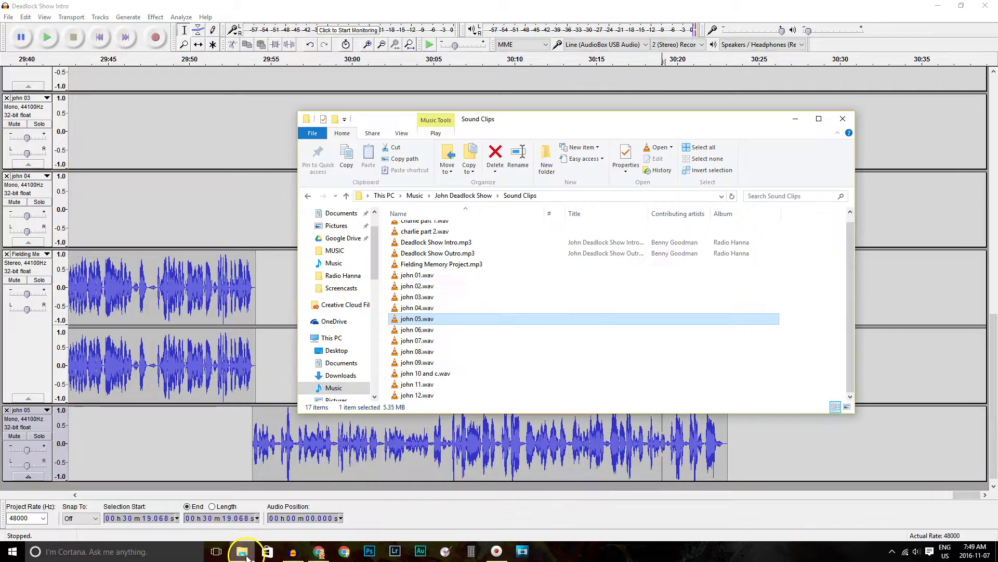
{"action": "left_click", "coordinate": [464, 196]}
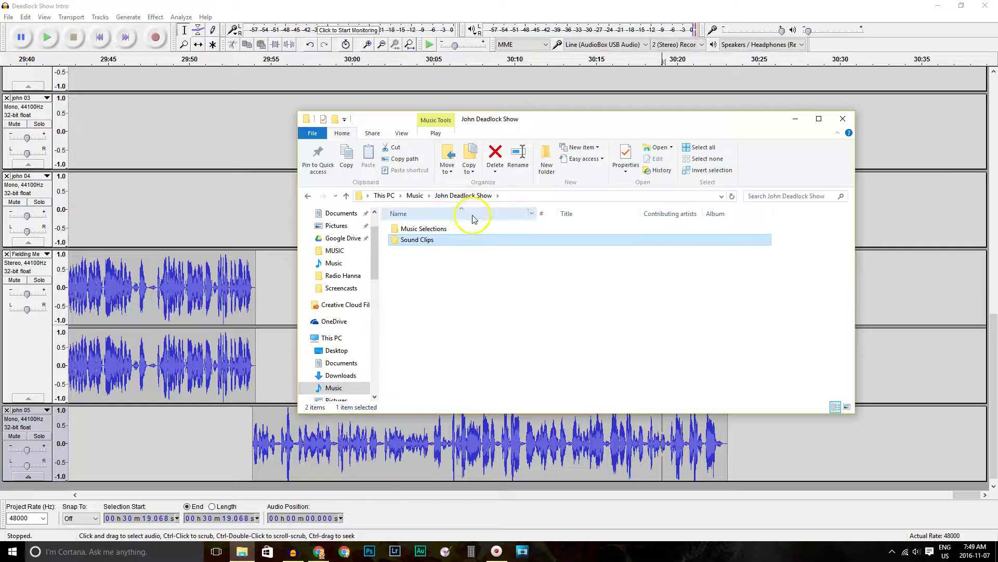
{"action": "double_click", "coordinate": [465, 229]}
{"action": "left_click_drag", "start_coordinate": [445, 251], "coordinate": [742, 448]}
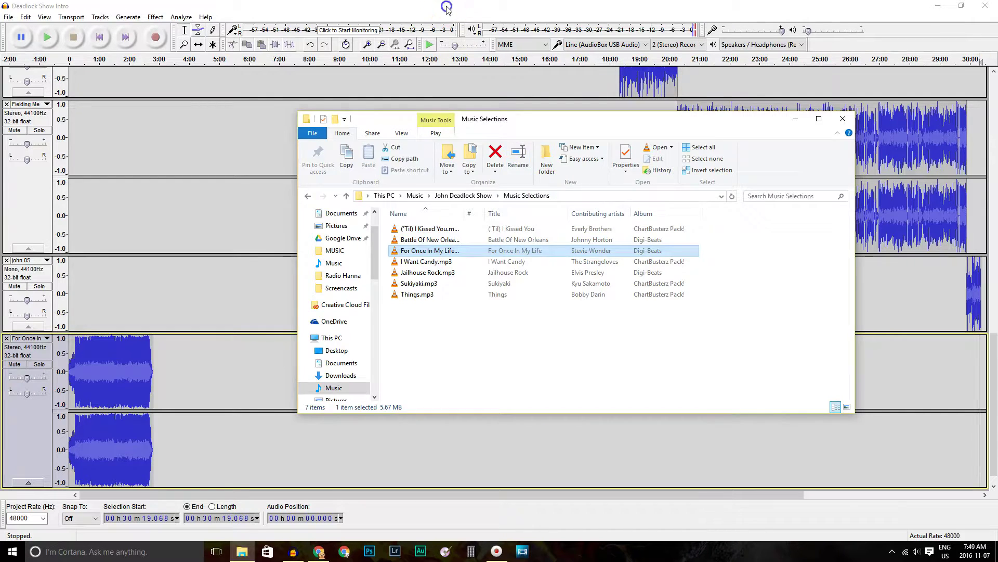
Step: Move the For Once In My Life clip to start right at the end of john 05, at about 30:23
{"action": "left_click", "coordinate": [275, 46]}
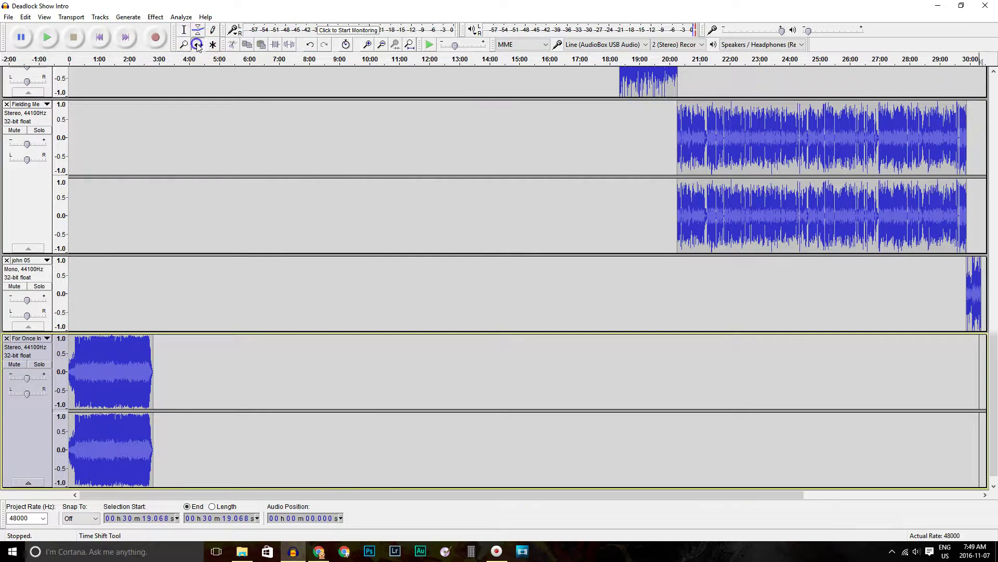
{"action": "left_click_drag", "start_coordinate": [87, 361], "coordinate": [974, 377]}
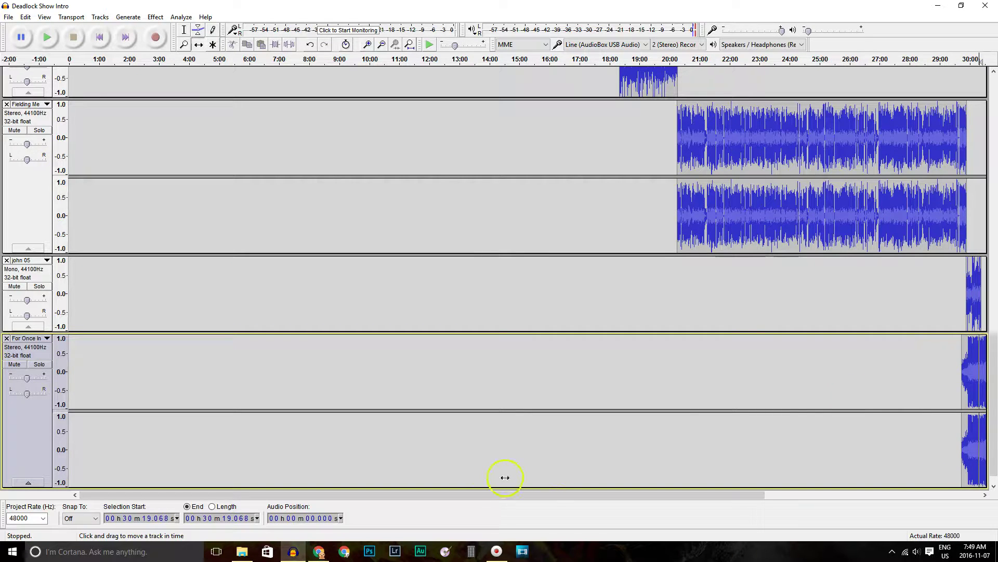
{"action": "left_click_drag", "start_coordinate": [584, 494], "coordinate": [738, 494]}
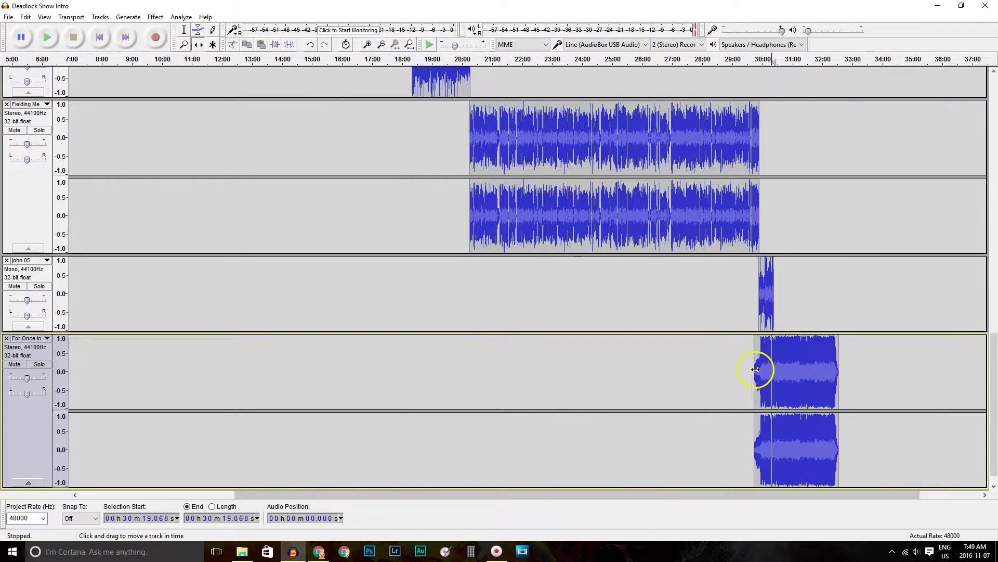
{"action": "left_click_drag", "start_coordinate": [773, 361], "coordinate": [802, 356]}
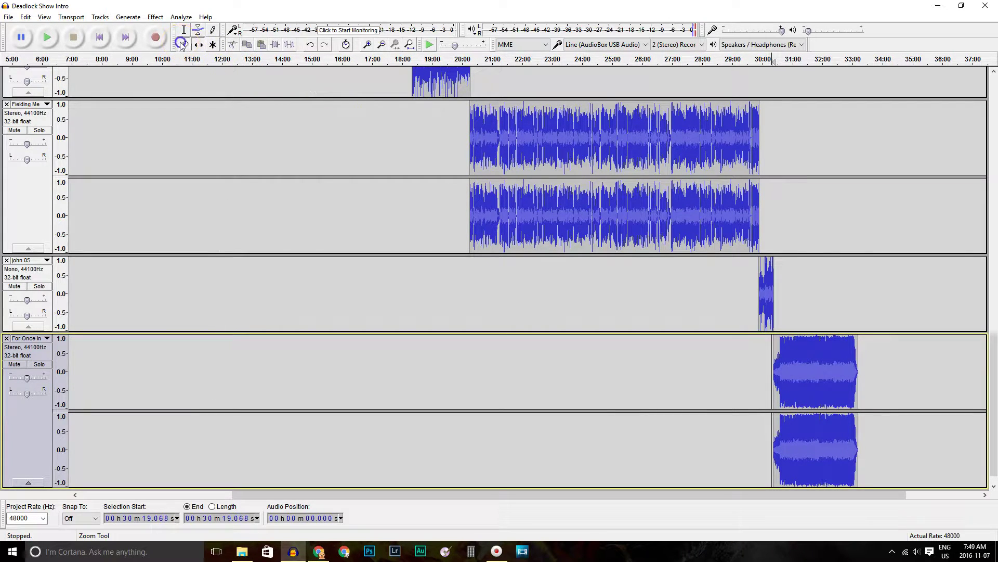
Step: Shift For Once In My Life to start at about 30:22.8, slightly overlapping john 05, and play the transition from about 30:19.1
{"action": "left_click", "coordinate": [773, 313]}
{"action": "left_click", "coordinate": [774, 314]}
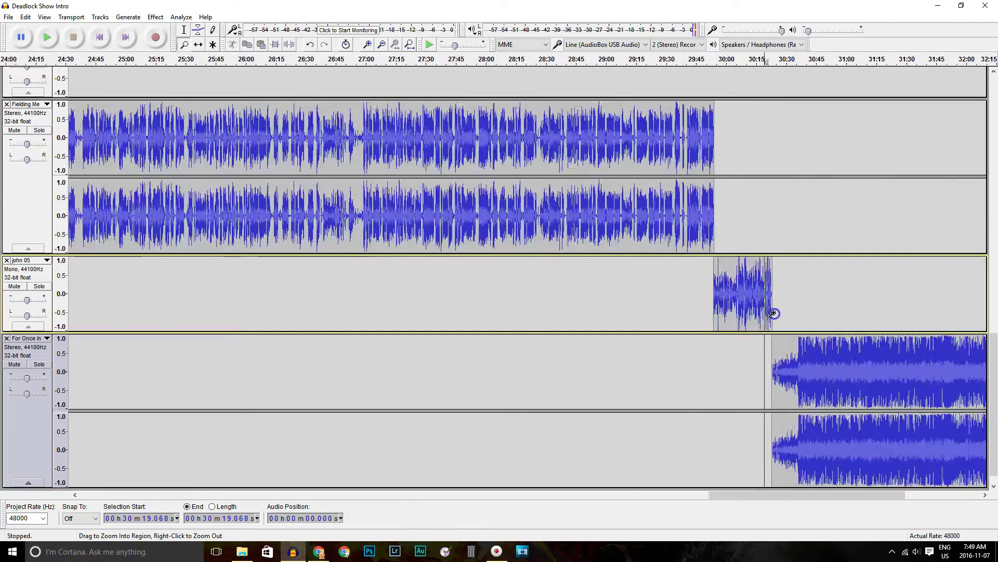
{"action": "left_click", "coordinate": [773, 314]}
{"action": "left_click", "coordinate": [772, 314]}
{"action": "left_click", "coordinate": [766, 314]}
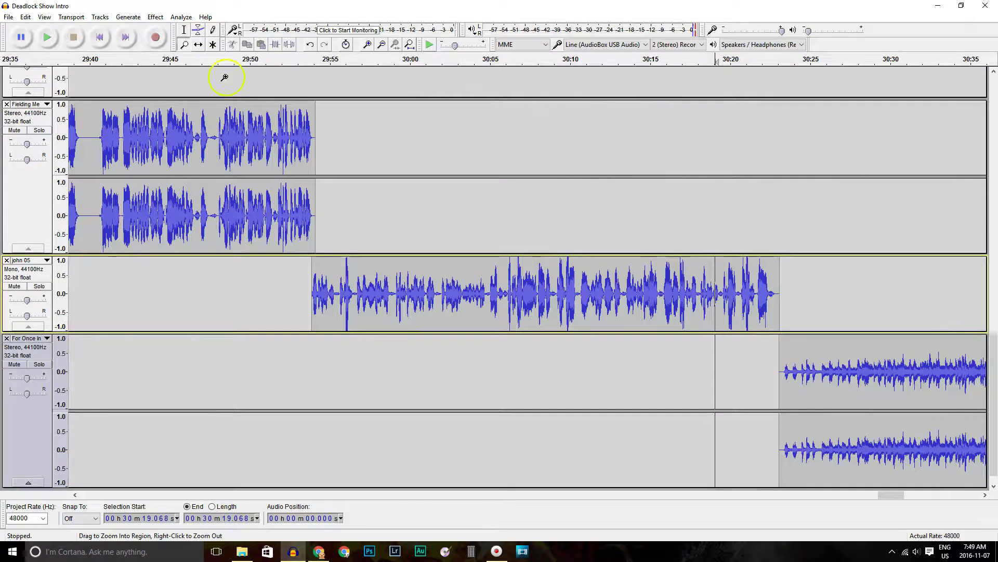
{"action": "left_click_drag", "start_coordinate": [830, 365], "coordinate": [803, 355]}
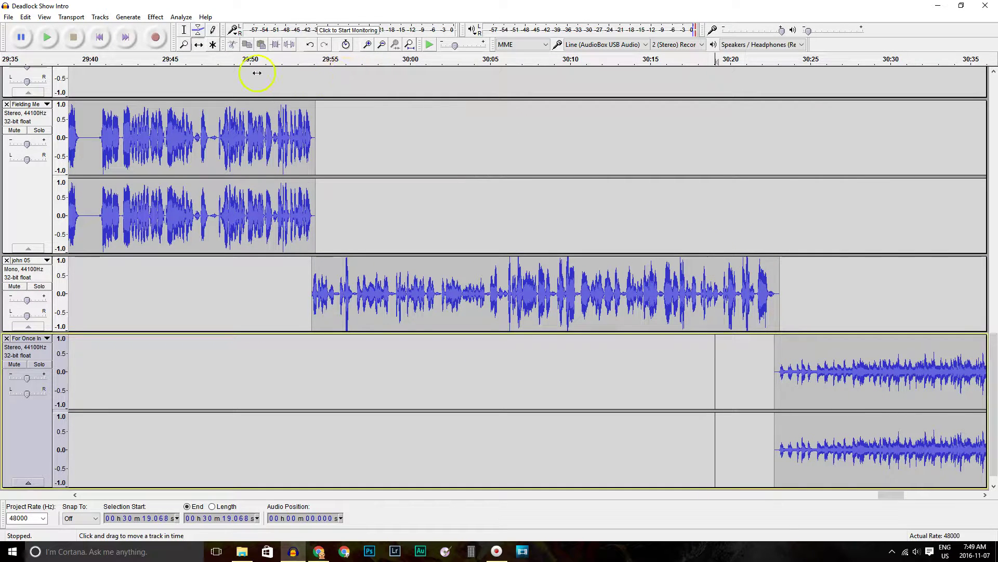
{"action": "key", "text": "space"}
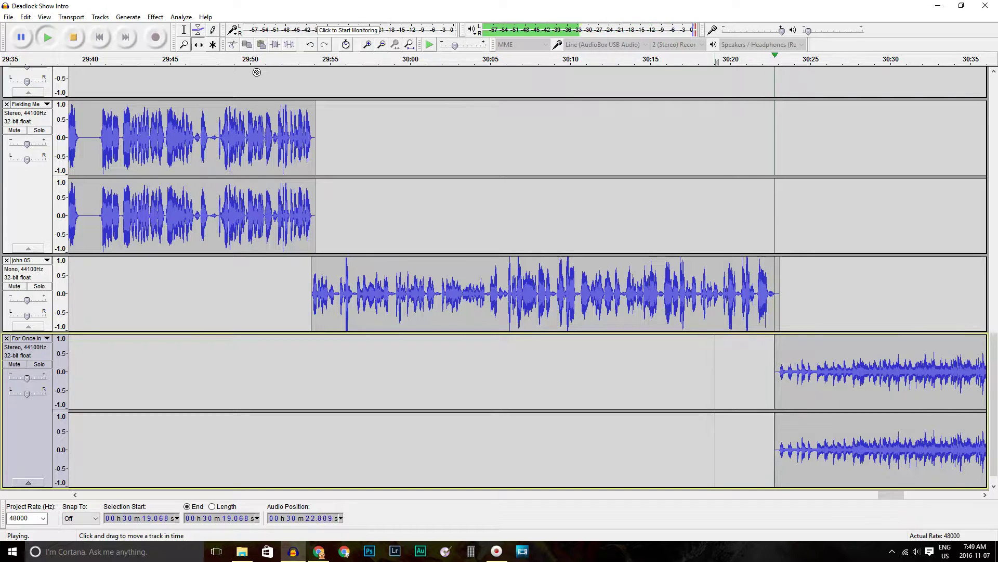
{"action": "key", "text": "space"}
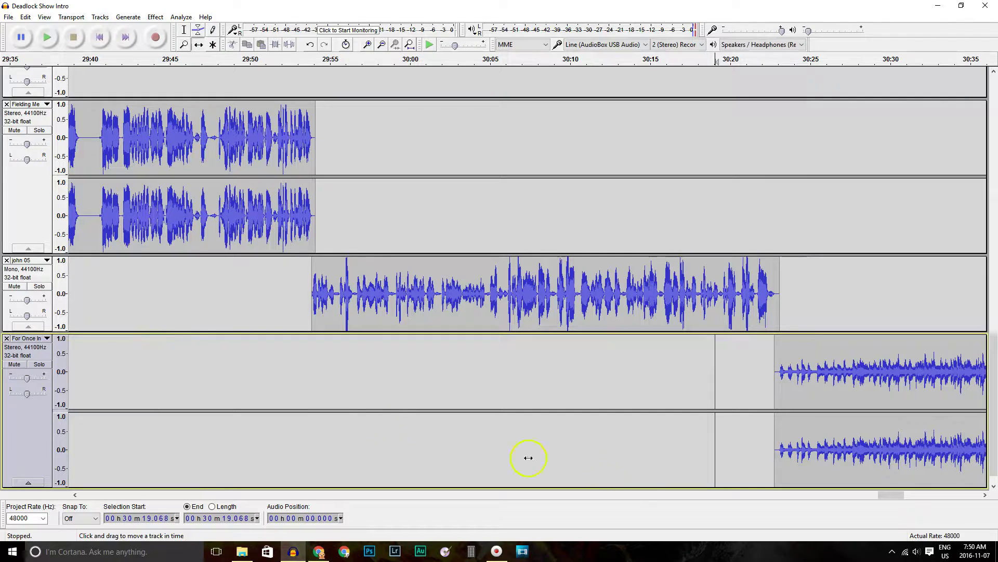
Step: Import john 06.wav from the Sound Clips folder as a new track below For Once In My Life
{"action": "left_click", "coordinate": [242, 552]}
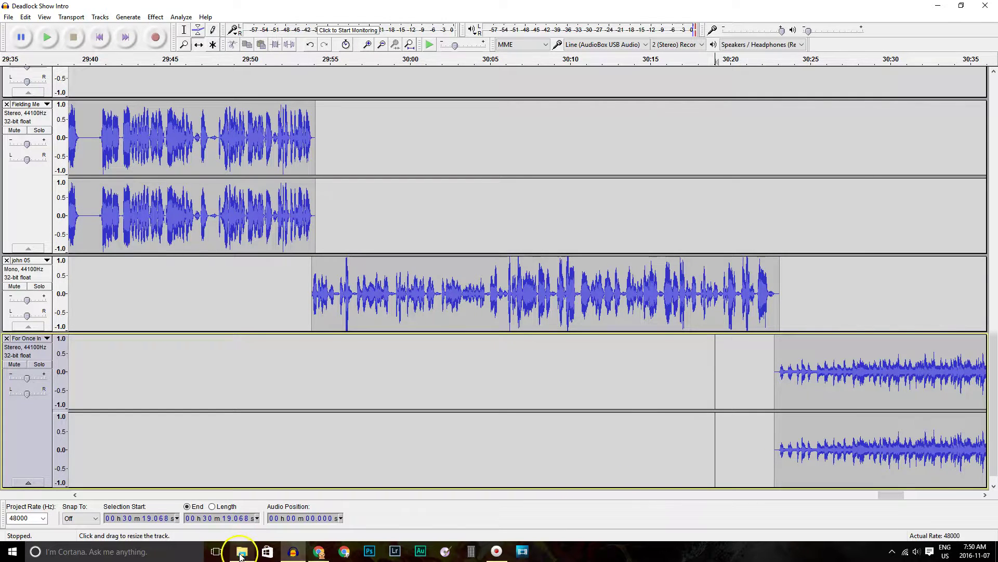
{"action": "left_click", "coordinate": [445, 197]}
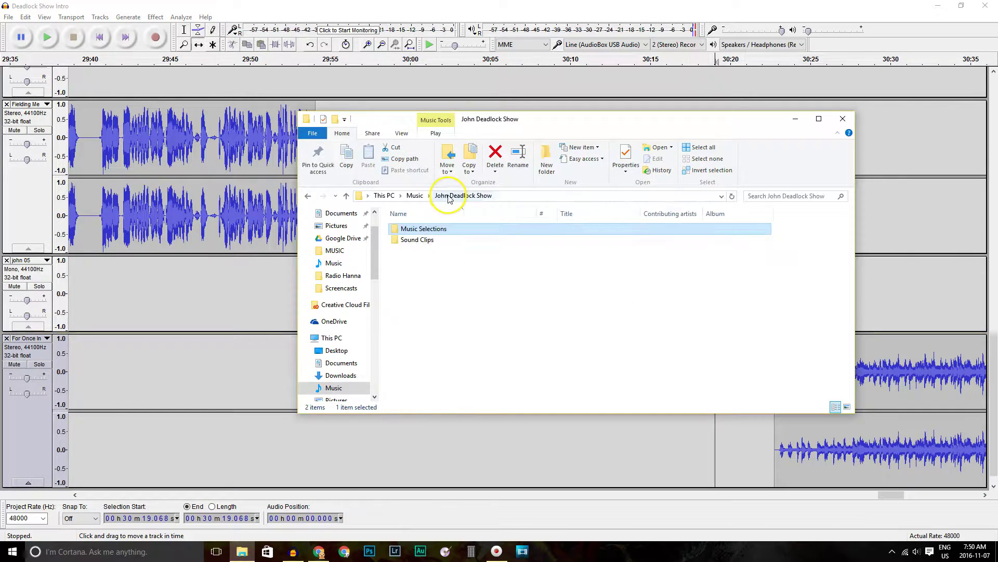
{"action": "double_click", "coordinate": [423, 239]}
{"action": "left_click_drag", "start_coordinate": [417, 338], "coordinate": [853, 461]}
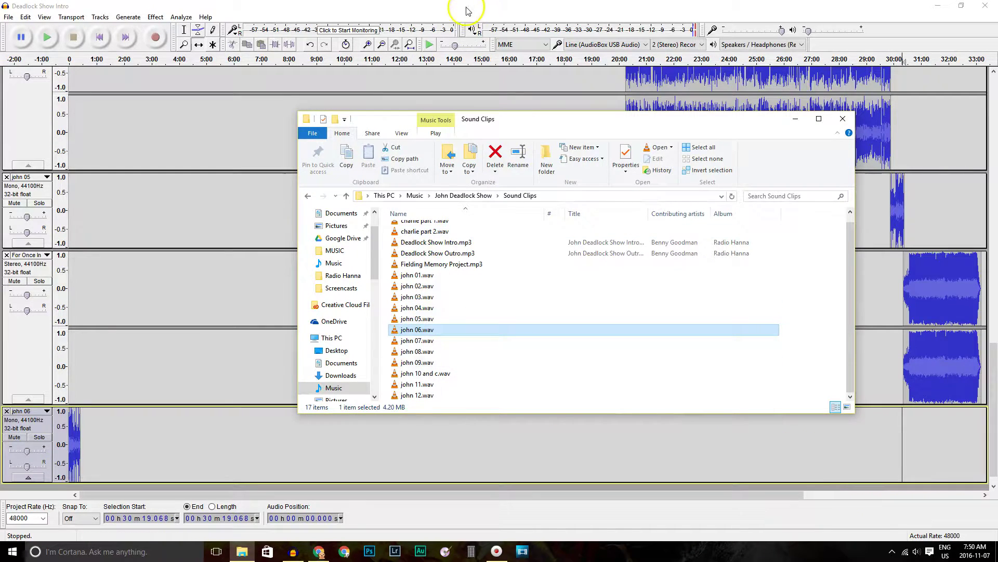
{"action": "left_click", "coordinate": [466, 10]}
Step: Move the john 06 clip to start at about 33:10.5, overlapping the faded end of For Once In My Life
{"action": "left_click_drag", "start_coordinate": [73, 427], "coordinate": [980, 432]}
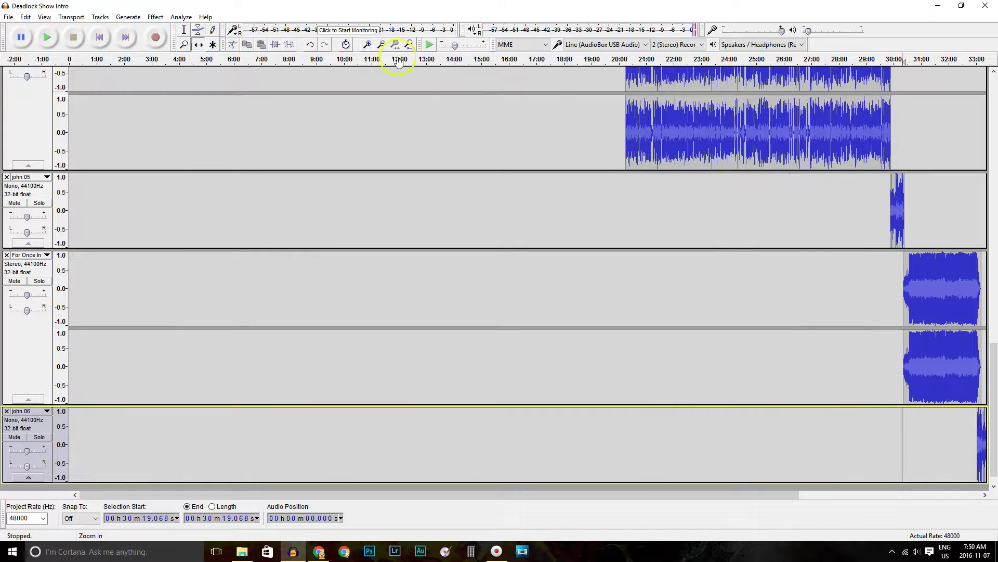
{"action": "left_click", "coordinate": [979, 399]}
{"action": "left_click", "coordinate": [979, 399]}
{"action": "left_click", "coordinate": [979, 400]}
{"action": "left_click", "coordinate": [978, 400]}
{"action": "left_click", "coordinate": [977, 399]}
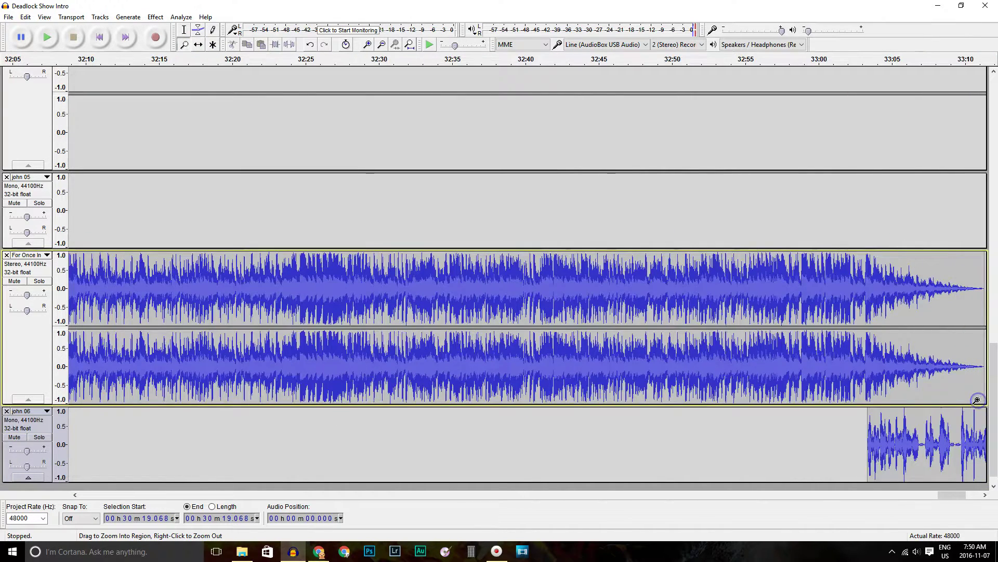
{"action": "left_click", "coordinate": [977, 399]}
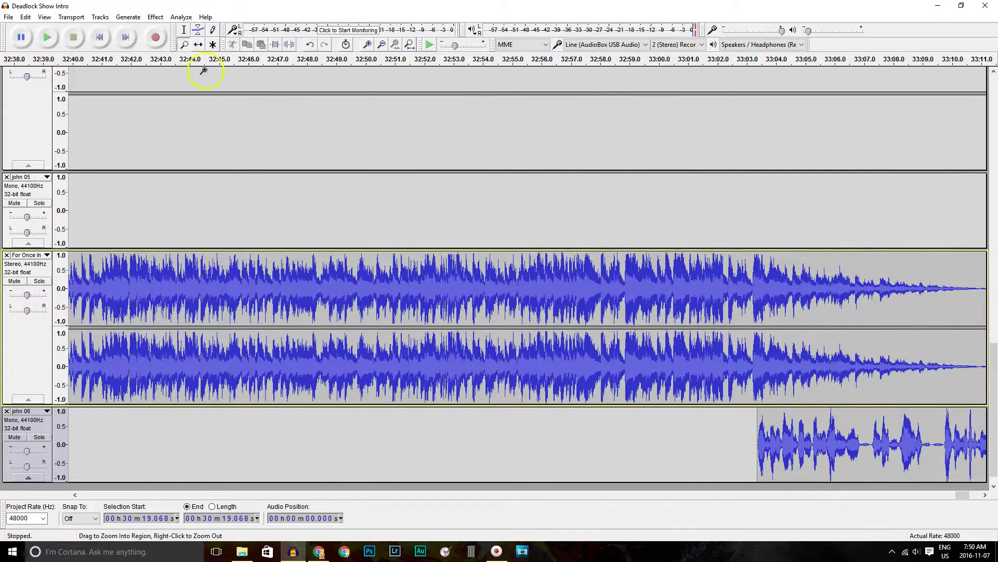
{"action": "left_click_drag", "start_coordinate": [801, 449], "coordinate": [955, 436]}
{"action": "left_click_drag", "start_coordinate": [957, 498], "coordinate": [966, 497]}
{"action": "left_click_drag", "start_coordinate": [688, 439], "coordinate": [709, 436]}
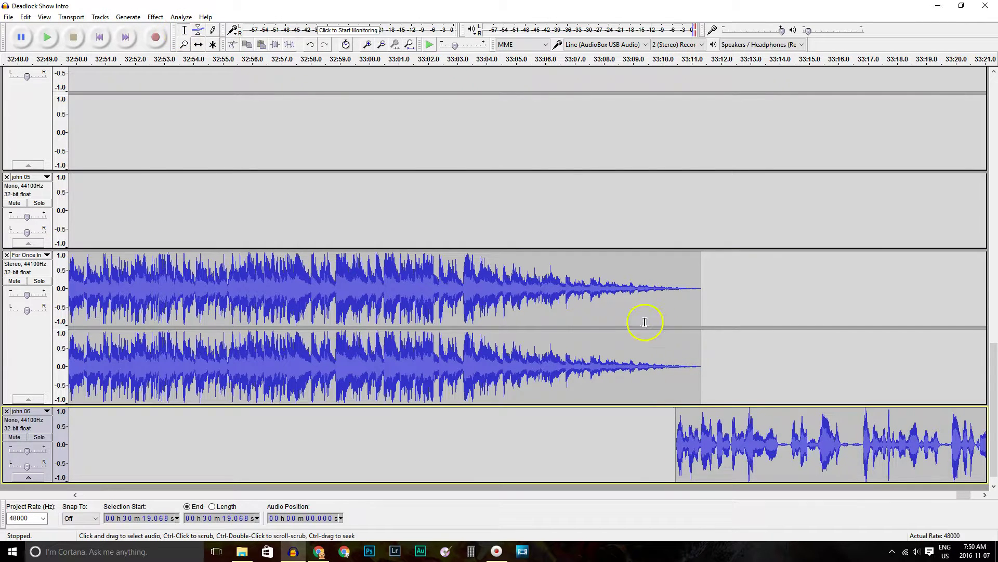
Step: Play the transition from For Once In My Life into john 06 from about 33:09.6
{"action": "left_click", "coordinate": [650, 338]}
{"action": "key", "text": "space"}
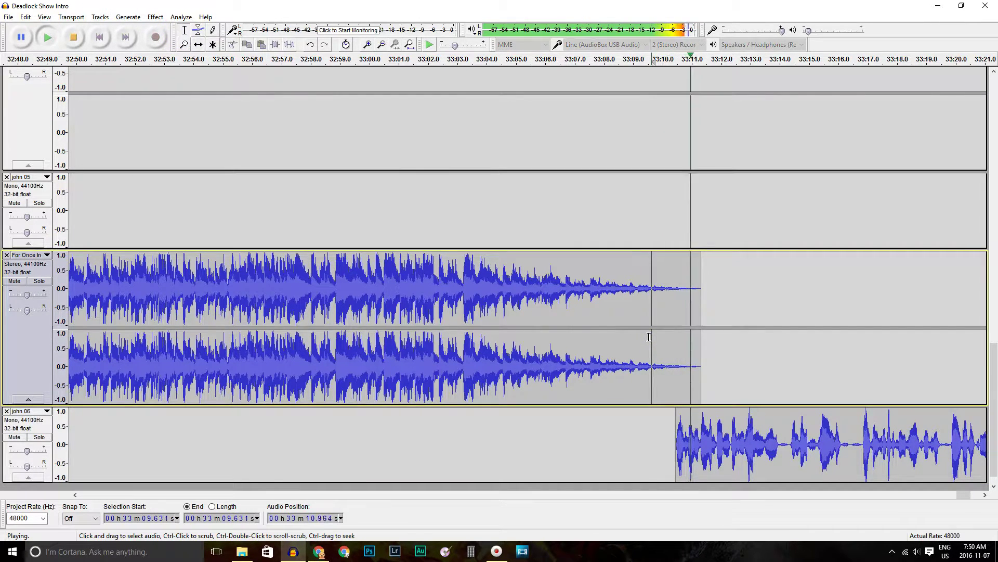
{"action": "key", "text": "space"}
Step: Shift the john 06 clip earlier to start at about 33:09 and play the transition from about 33:08.5
{"action": "left_click_drag", "start_coordinate": [754, 452], "coordinate": [711, 452]}
{"action": "left_click", "coordinate": [188, 33]}
{"action": "left_click", "coordinate": [618, 352]}
{"action": "key", "text": "space"}
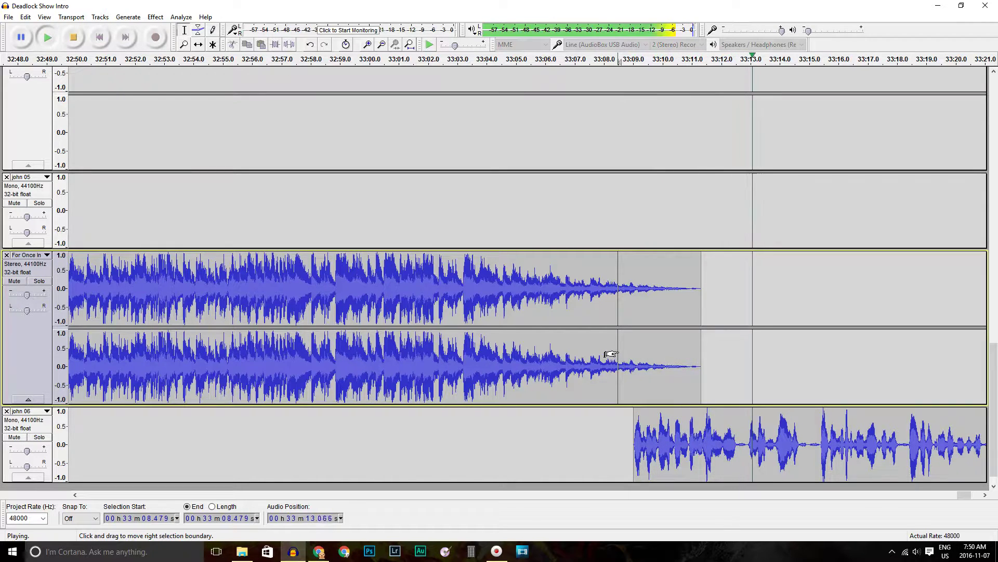
{"action": "left_click", "coordinate": [775, 408]}
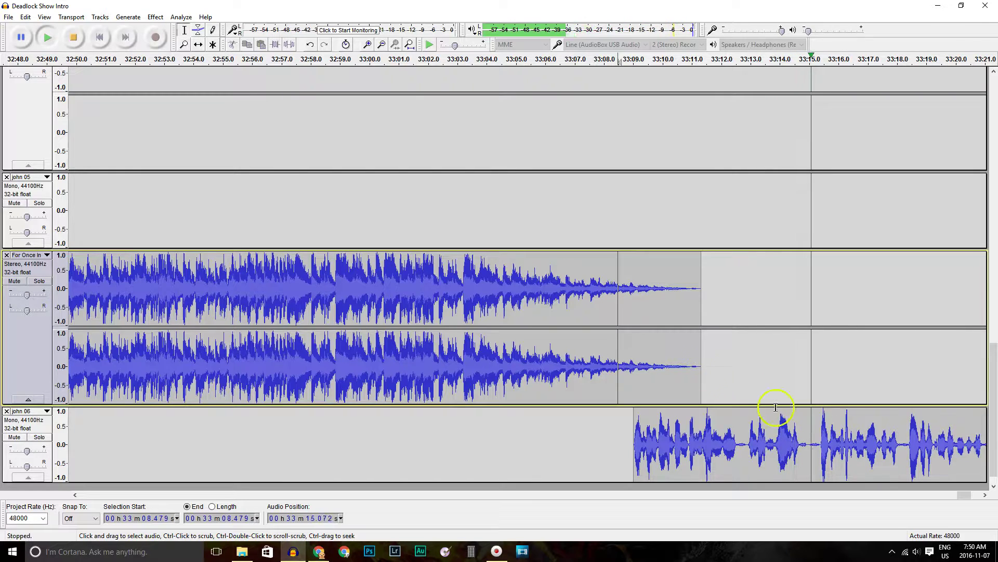
Step: Play john 06 from about 33:23.8 to its end and delete its closing section from about 33:30.6 onward
{"action": "left_click_drag", "start_coordinate": [968, 495], "coordinate": [981, 495]}
{"action": "left_click", "coordinate": [546, 382]}
{"action": "key", "text": "space"}
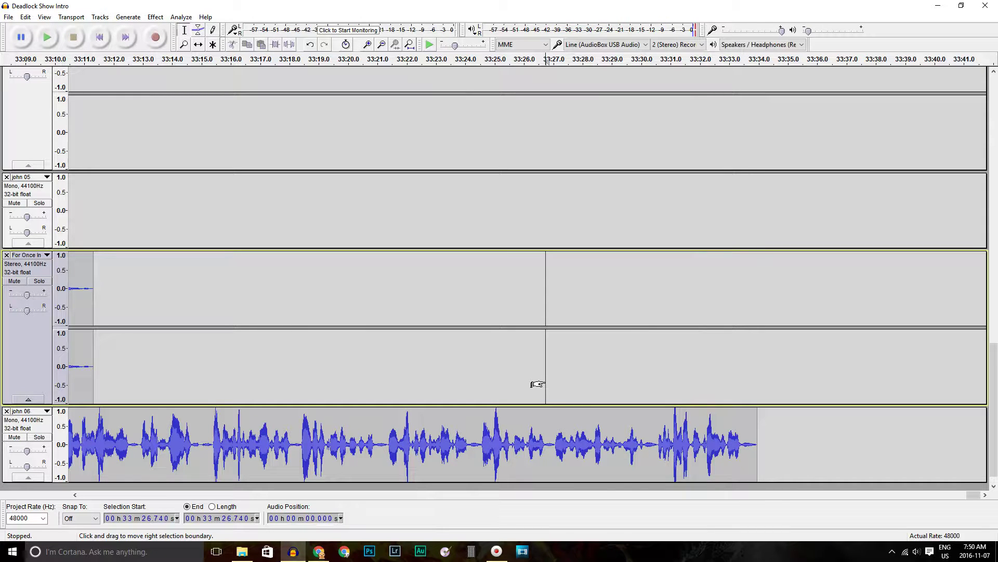
{"action": "left_click", "coordinate": [460, 419]}
{"action": "key", "text": "space"}
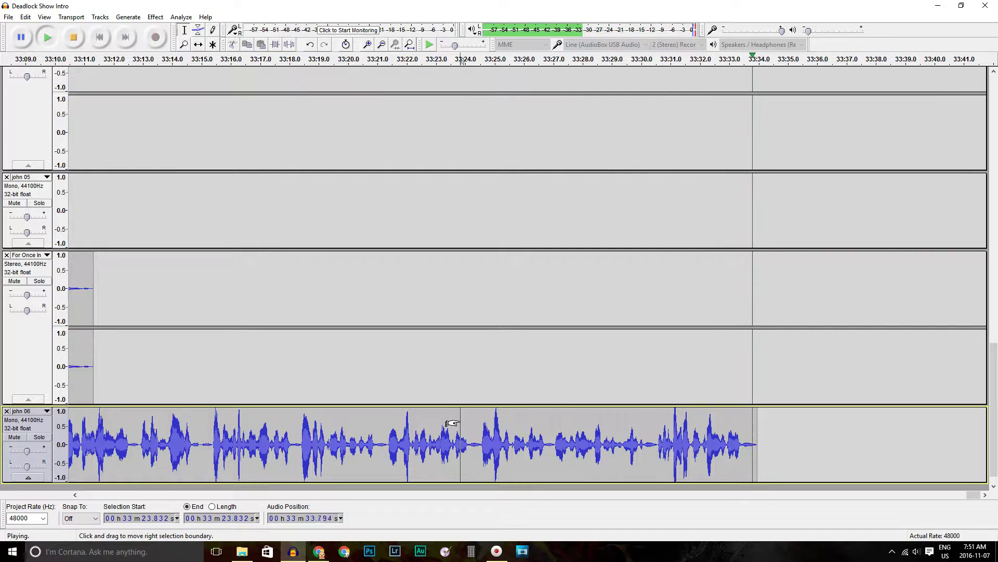
{"action": "left_click_drag", "start_coordinate": [793, 443], "coordinate": [661, 450]}
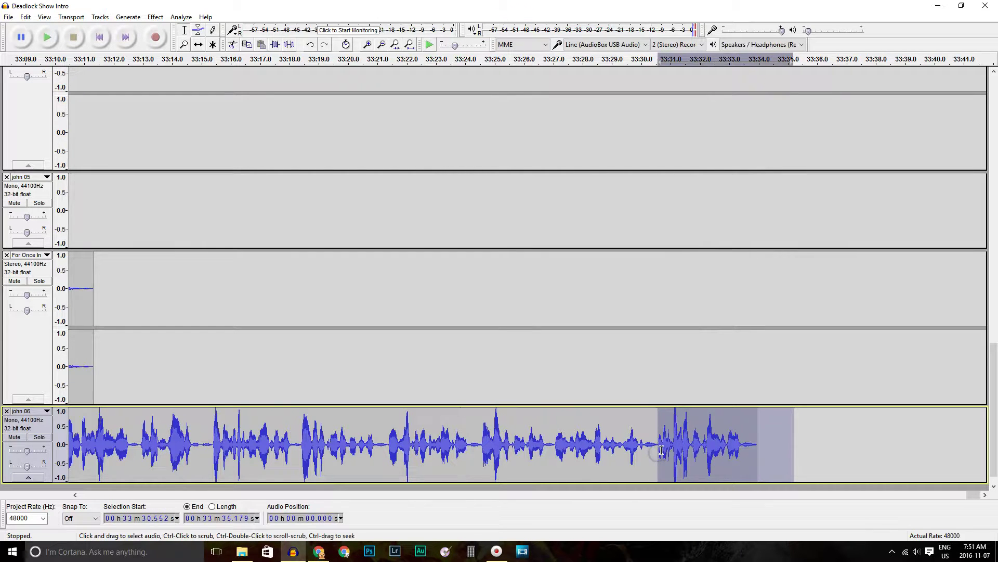
{"action": "key", "text": "Delete"}
Step: Play the trimmed john 06 clip from about 33:27.4 and again from about 33:17.8 to check its ending
{"action": "left_click", "coordinate": [563, 367]}
{"action": "key", "text": "space"}
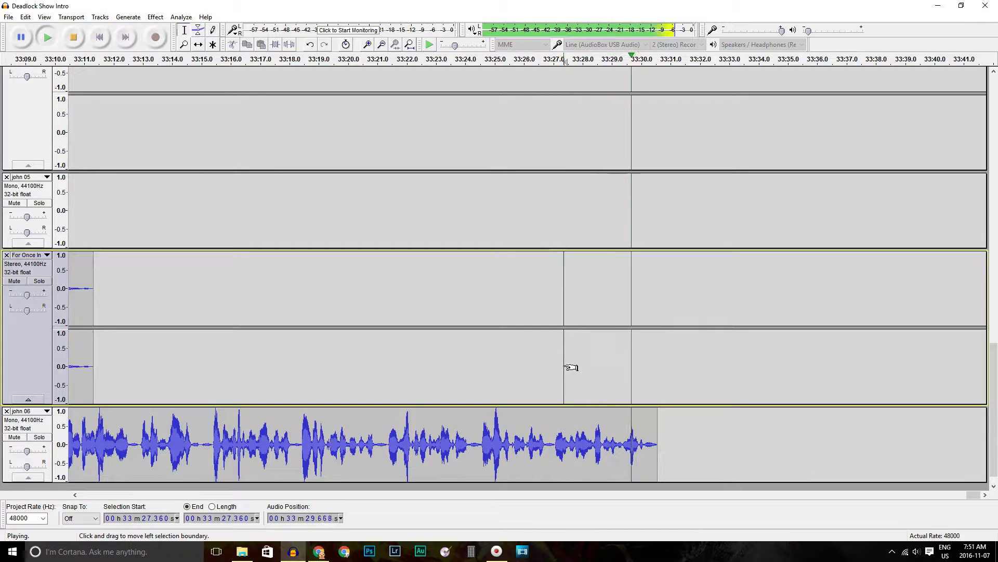
{"action": "key", "text": "space"}
{"action": "key", "text": "space"}
{"action": "left_click", "coordinate": [285, 378]}
{"action": "key", "text": "space"}
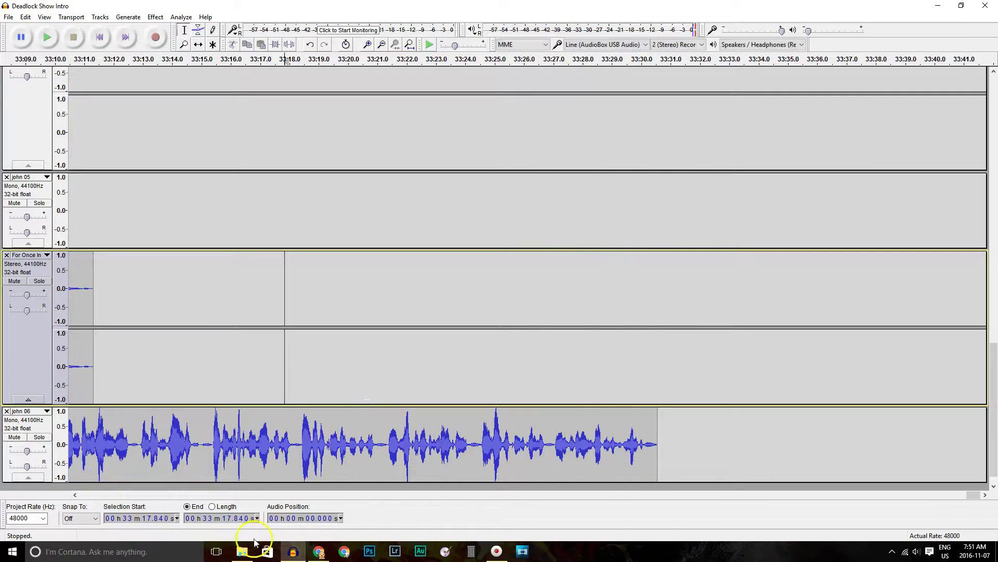
Step: Import john 07.wav from the Sound Clips folder as a new track below john 06
{"action": "left_click", "coordinate": [243, 551]}
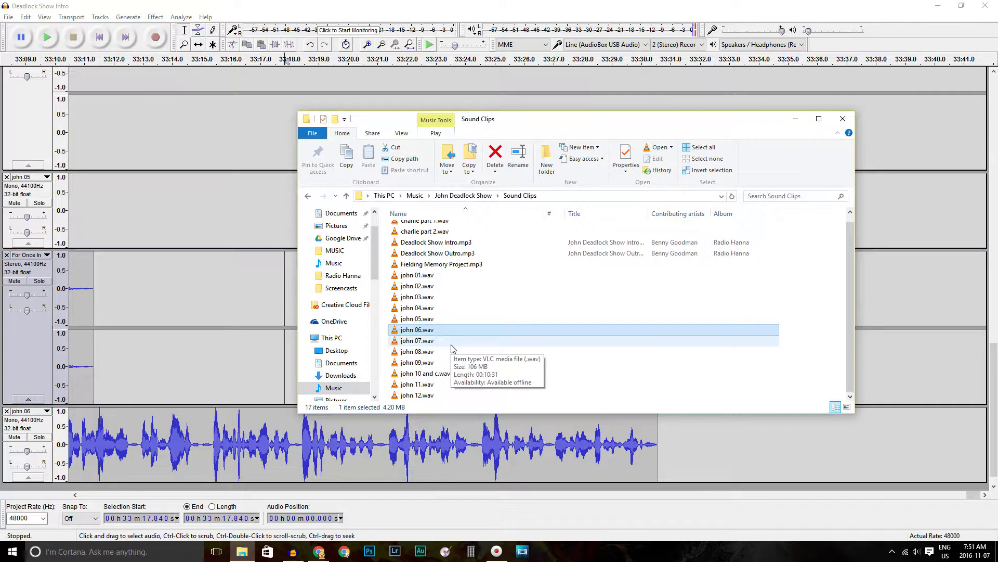
{"action": "left_click", "coordinate": [448, 344]}
{"action": "left_click_drag", "start_coordinate": [438, 345], "coordinate": [666, 486]}
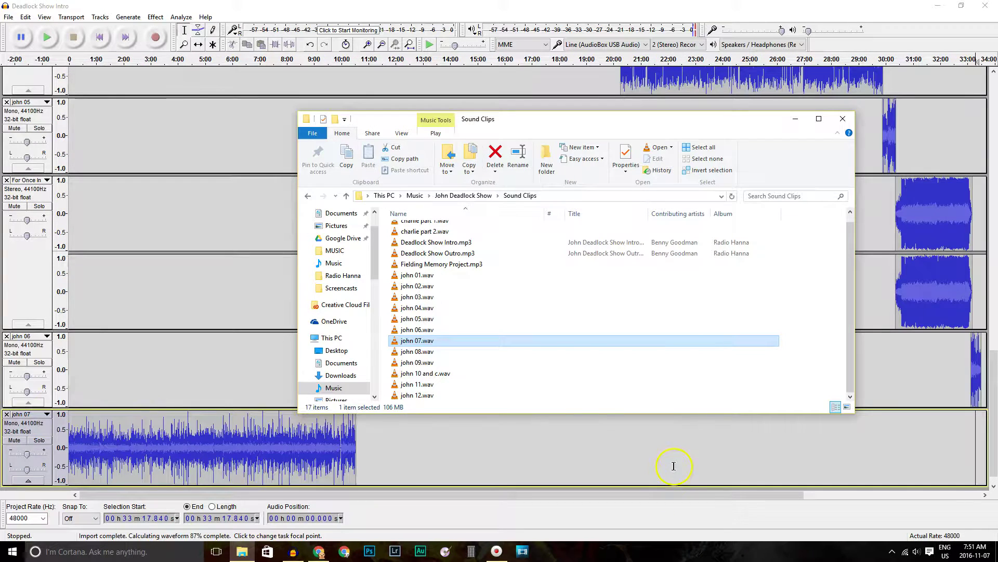
{"action": "left_click", "coordinate": [341, 10]}
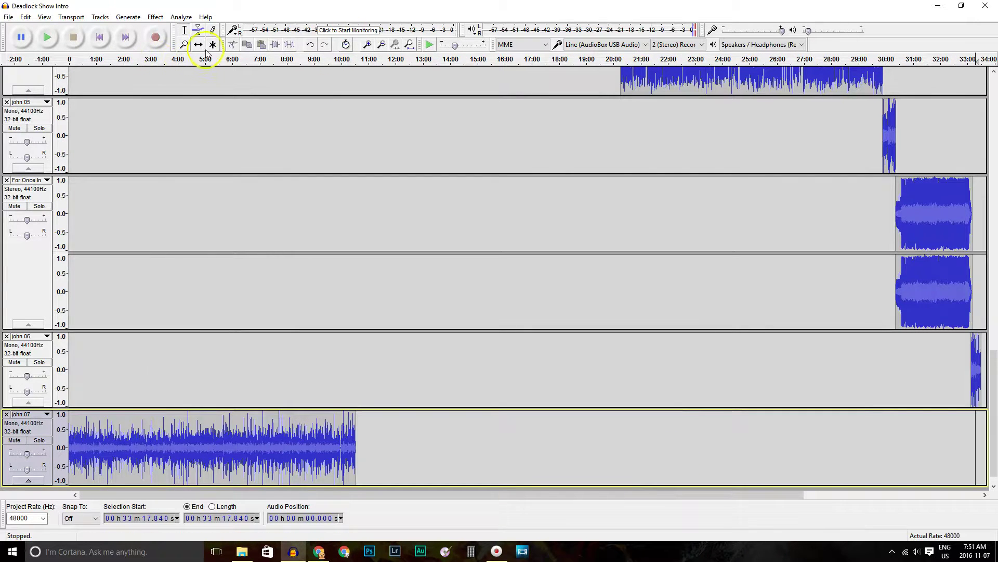
Step: Move the john 07 clip to start just after the end of john 06, at about 33:30.7
{"action": "left_click_drag", "start_coordinate": [200, 437], "coordinate": [868, 438]}
{"action": "left_click_drag", "start_coordinate": [962, 436], "coordinate": [988, 430]}
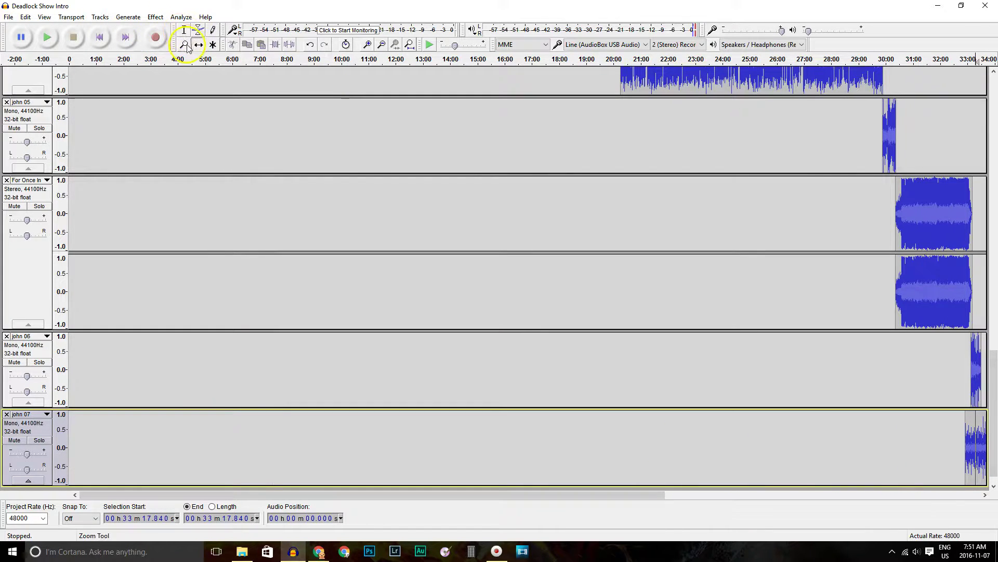
{"action": "left_click", "coordinate": [978, 410]}
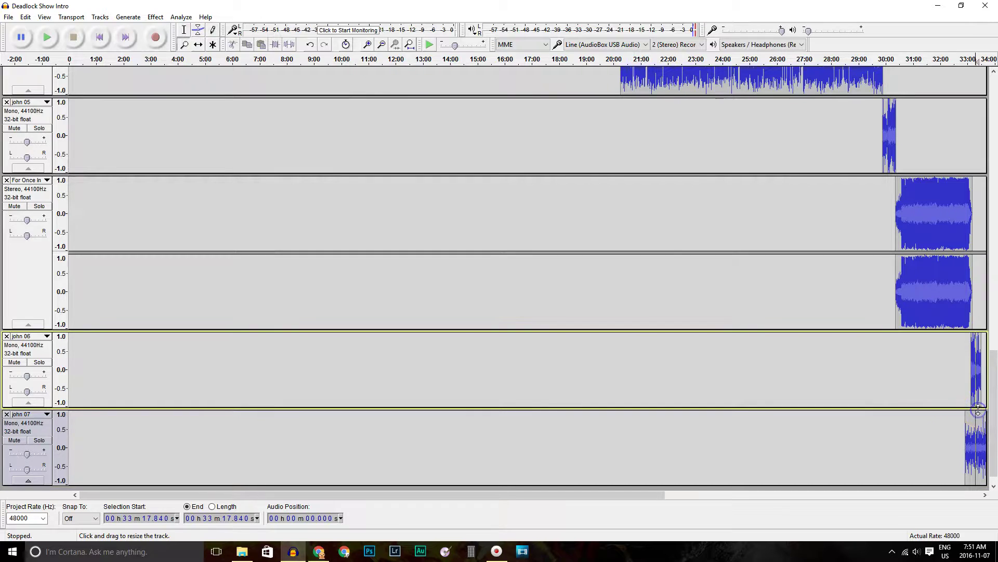
{"action": "left_click", "coordinate": [976, 380]}
{"action": "left_click", "coordinate": [977, 380]}
{"action": "left_click", "coordinate": [976, 381]}
{"action": "left_click", "coordinate": [976, 381]}
{"action": "left_click", "coordinate": [975, 380]}
{"action": "left_click", "coordinate": [946, 384]}
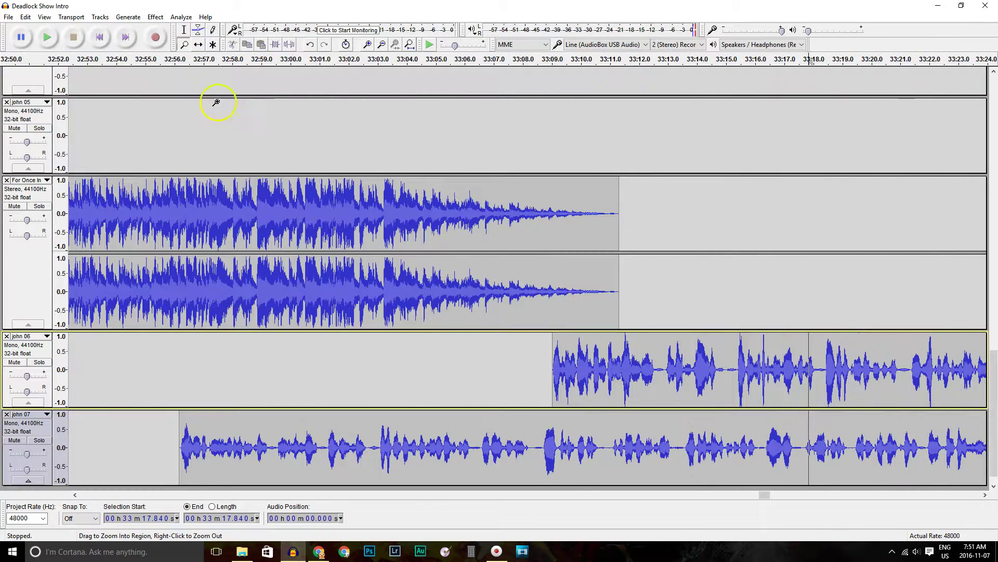
{"action": "left_click", "coordinate": [203, 47]}
{"action": "left_click_drag", "start_coordinate": [778, 494], "coordinate": [774, 495]}
{"action": "left_click_drag", "start_coordinate": [373, 431], "coordinate": [596, 446]}
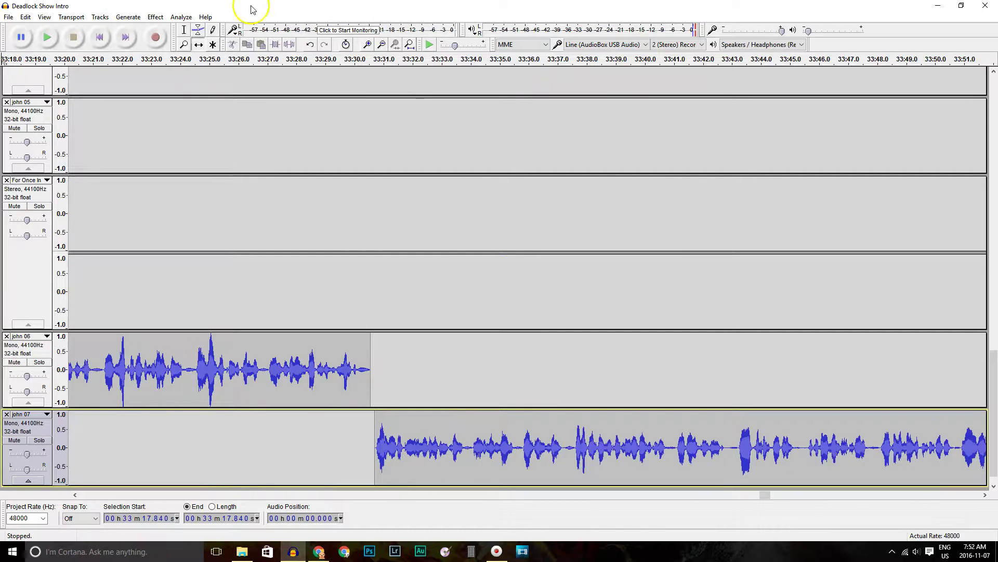
Step: Play the transition from john 06 into john 07 from about 33:29.4 and again from about 33:30.3
{"action": "left_click", "coordinate": [185, 31]}
{"action": "left_click", "coordinate": [337, 433]}
{"action": "key", "text": "space"}
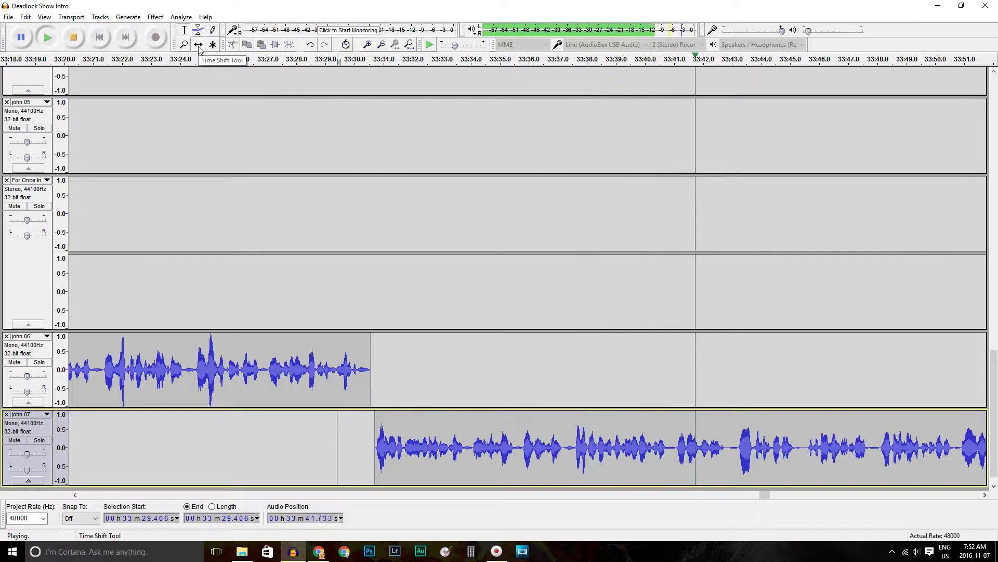
{"action": "key", "text": "space"}
{"action": "left_click", "coordinate": [323, 264]}
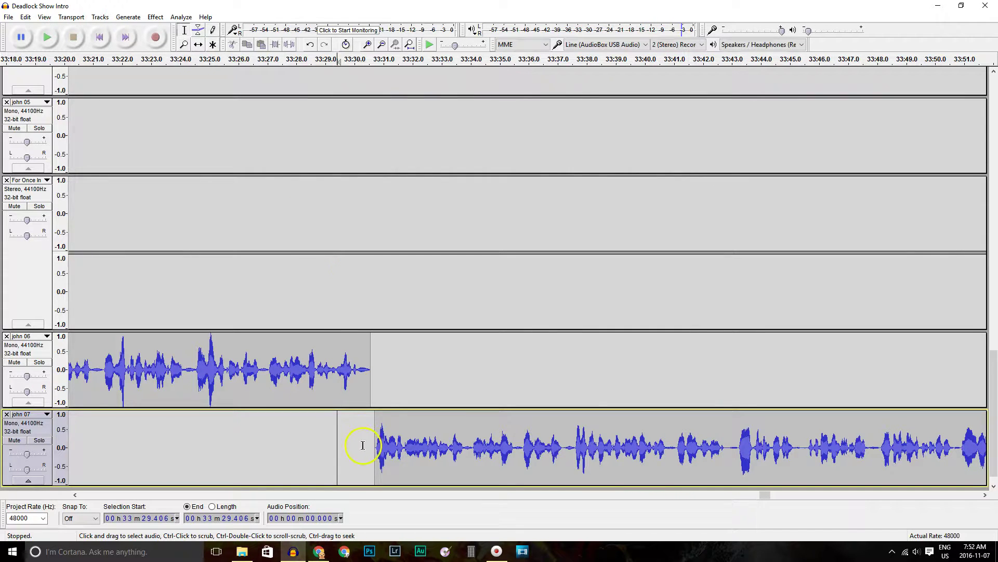
{"action": "key", "text": "space"}
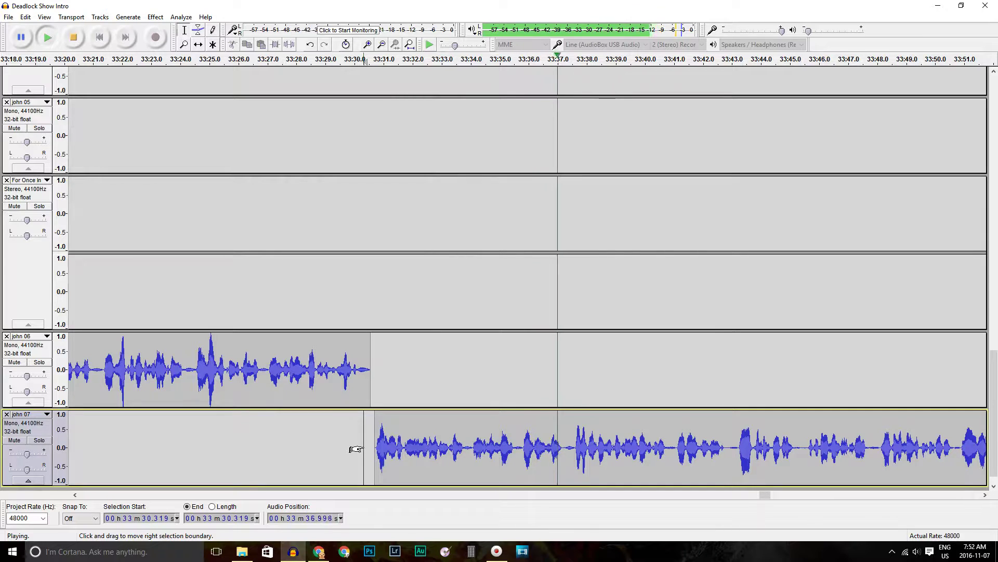
{"action": "key", "text": "space"}
Step: Delete the opening of john 07 up to about 33:37.6, shift the clip to start at about 33:30.8 and play the join
{"action": "left_click_drag", "start_coordinate": [372, 448], "coordinate": [562, 436]}
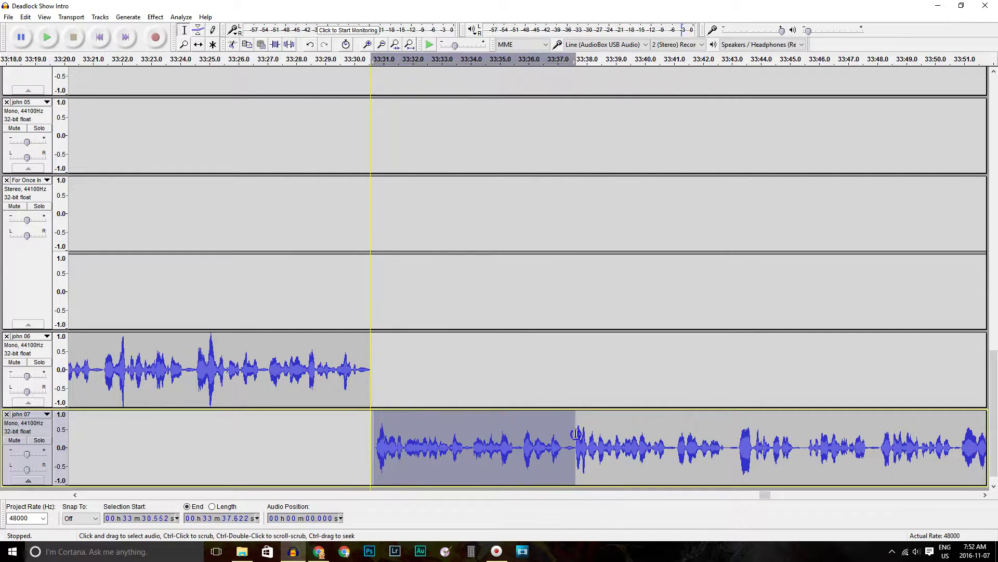
{"action": "key", "text": "Delete"}
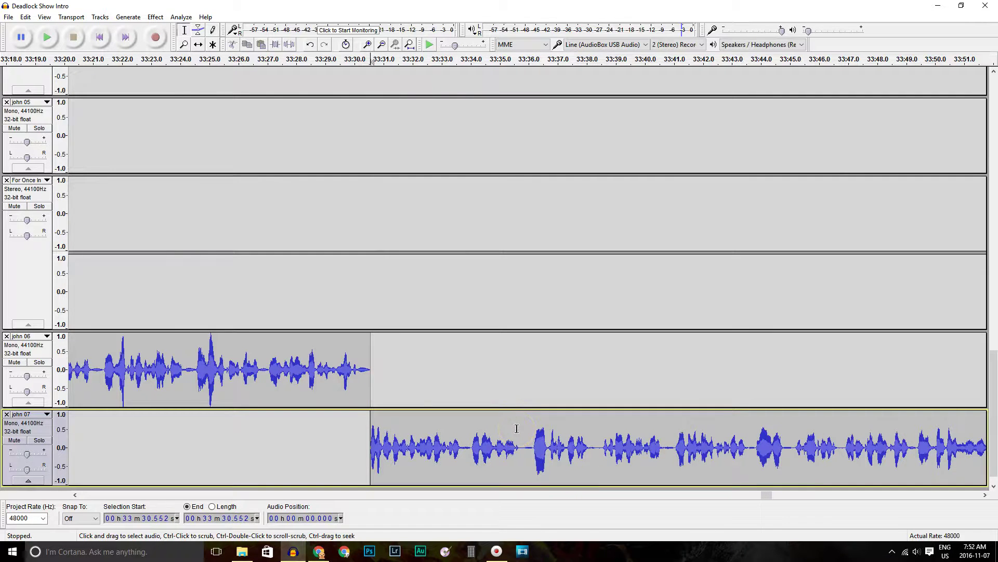
{"action": "left_click", "coordinate": [198, 46]}
{"action": "left_click_drag", "start_coordinate": [432, 436], "coordinate": [438, 436]}
{"action": "key", "text": "space"}
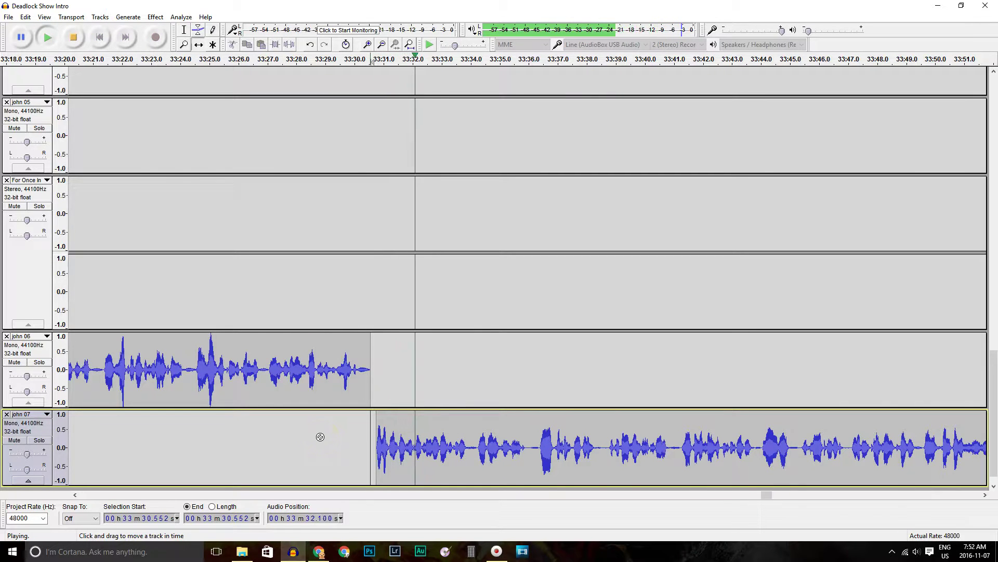
{"action": "key", "text": "space"}
Step: Play the end of john 07 from about 43:44.8
{"action": "left_click_drag", "start_coordinate": [769, 497], "coordinate": [977, 497]}
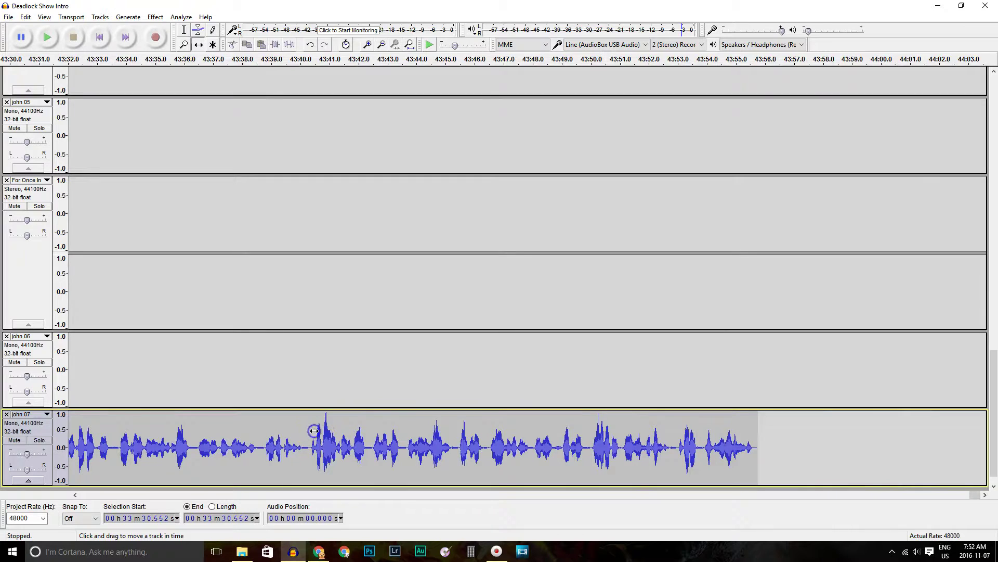
{"action": "left_click", "coordinate": [439, 439]}
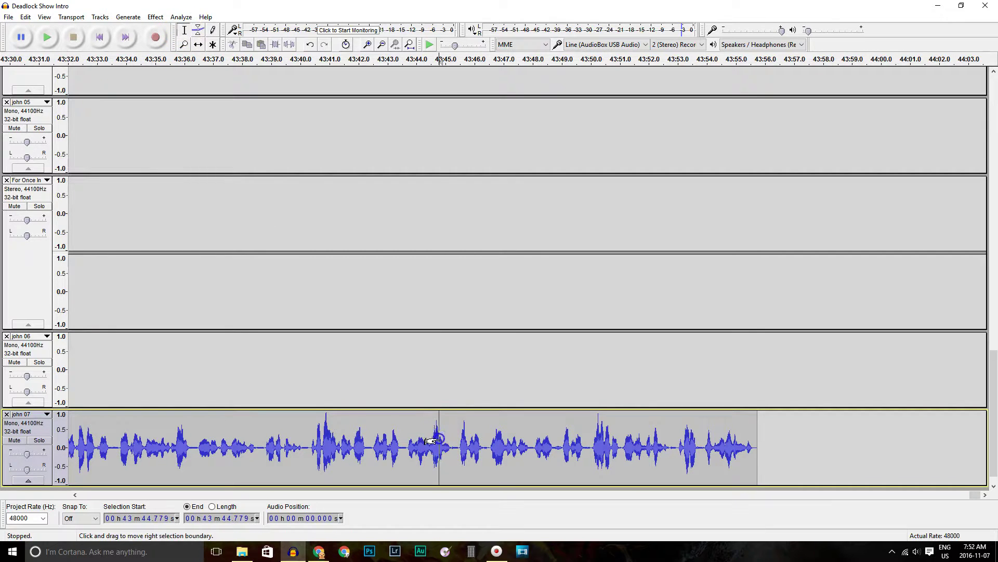
{"action": "key", "text": "space"}
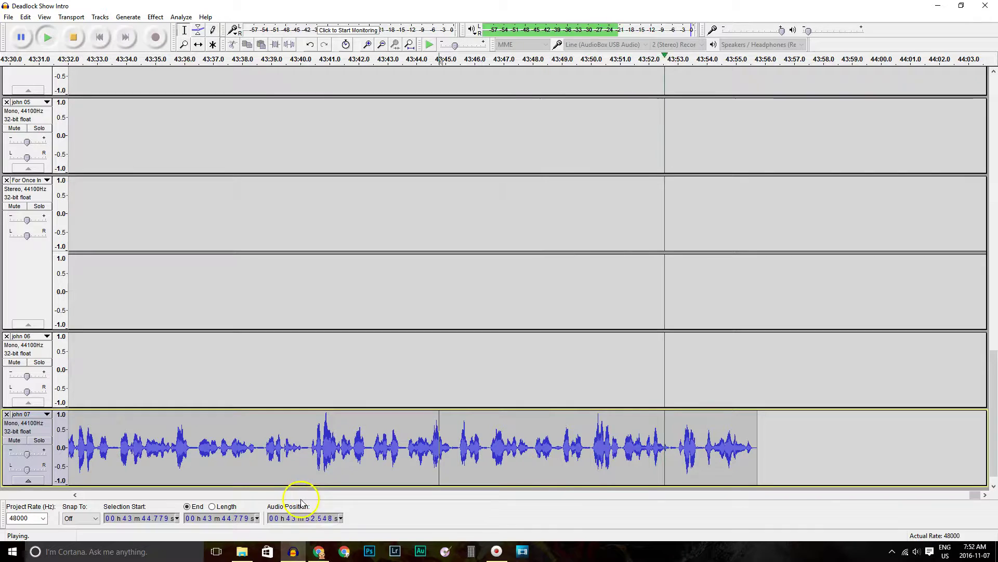
Step: Import the Battle Of New Orleans song from the Music Selections folder as a new track below john 07
{"action": "mouse_move", "coordinate": [245, 552]}
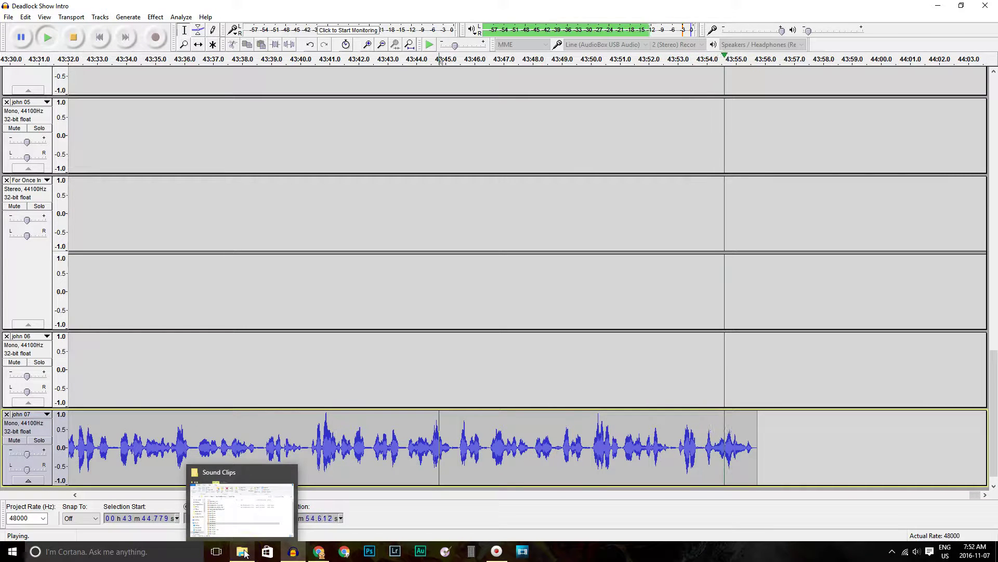
{"action": "left_click", "coordinate": [244, 552]}
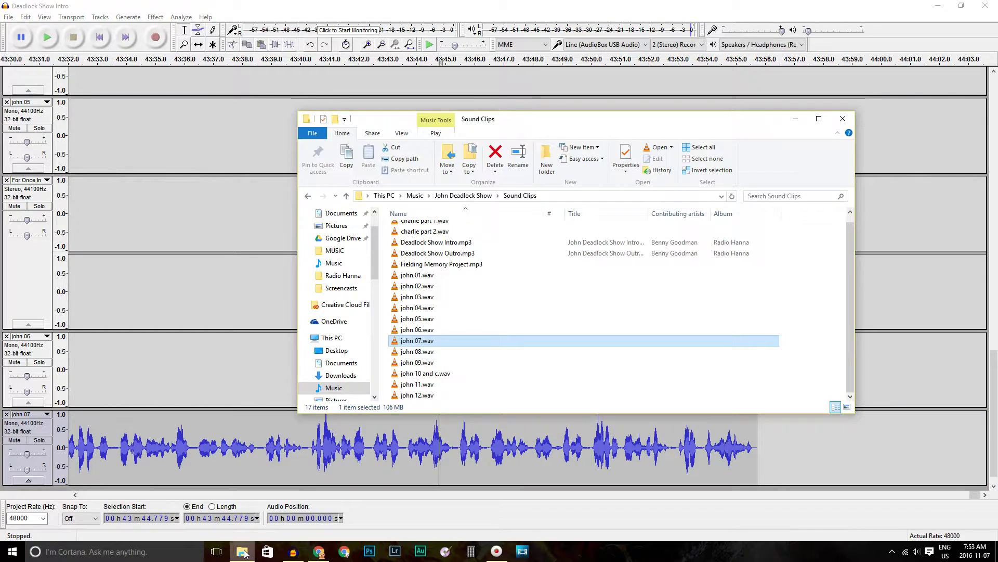
{"action": "left_click", "coordinate": [474, 197]}
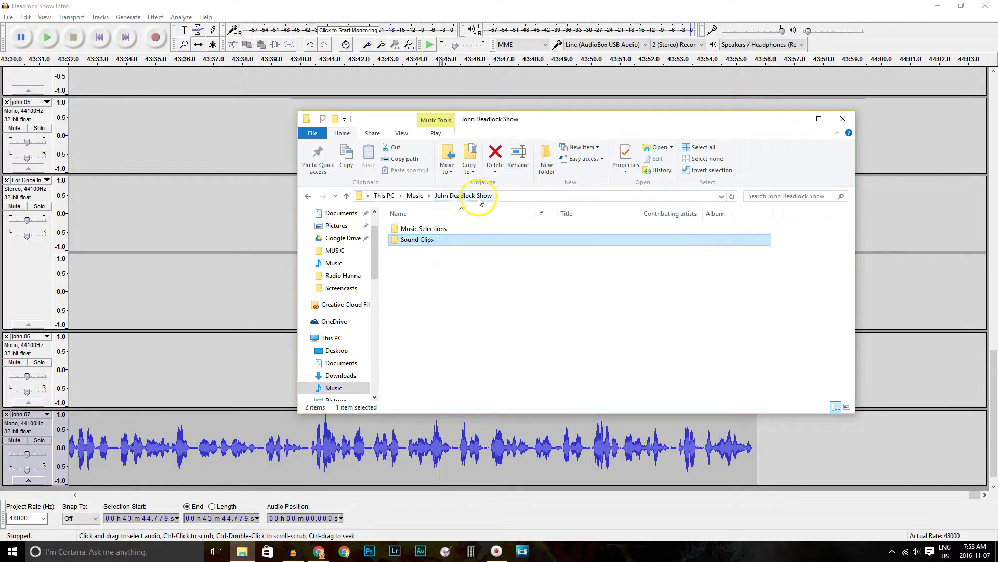
{"action": "double_click", "coordinate": [446, 230]}
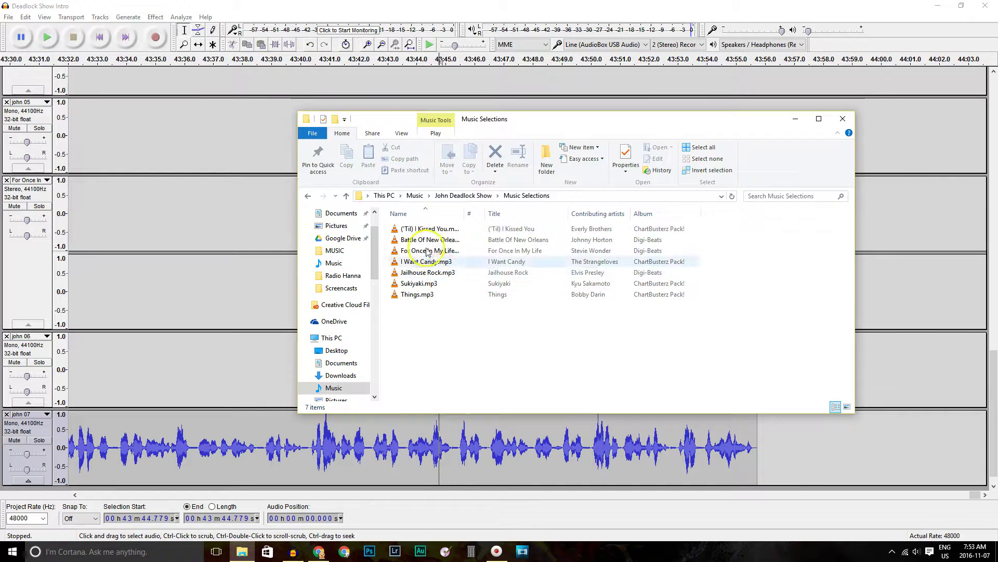
{"action": "left_click_drag", "start_coordinate": [416, 241], "coordinate": [776, 485]}
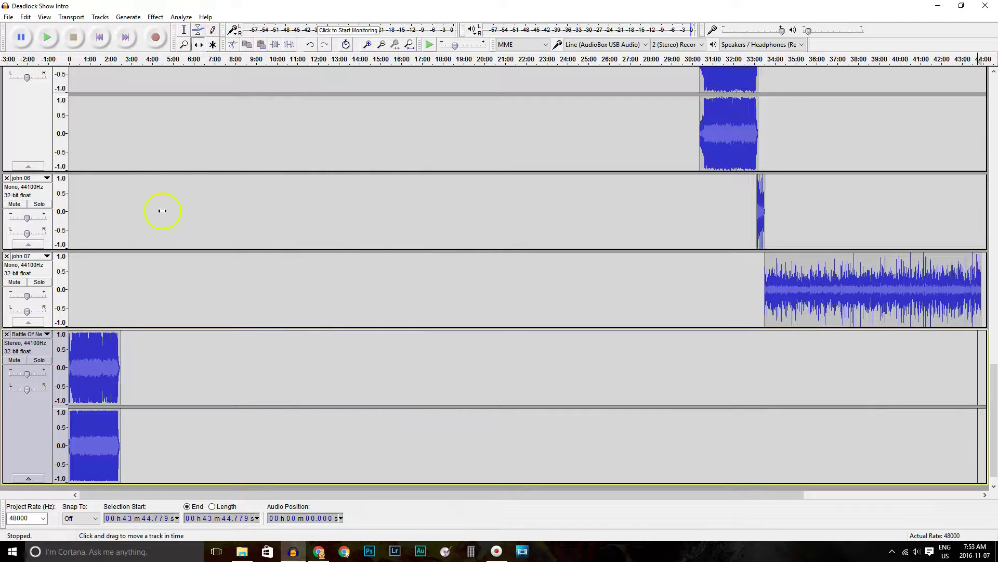
Step: Move the Battle Of New Orleans clip to start right at the end of john 07, at about 43:55.7
{"action": "left_click_drag", "start_coordinate": [104, 358], "coordinate": [988, 364]}
{"action": "left_click_drag", "start_coordinate": [769, 496], "coordinate": [920, 477]}
{"action": "left_click_drag", "start_coordinate": [770, 362], "coordinate": [790, 362]}
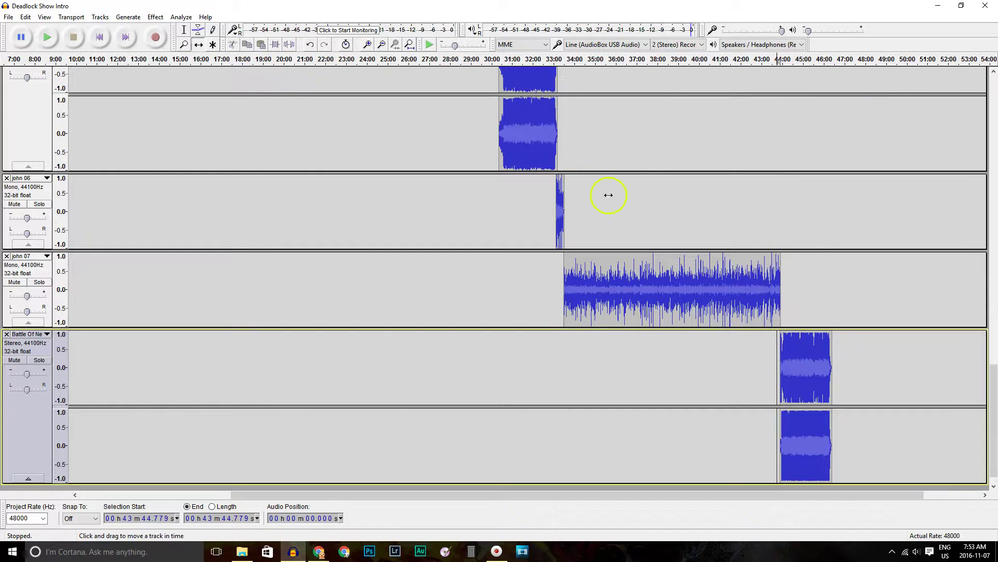
Step: Shift Battle Of New Orleans to start at about 43:55.3, slightly overlapping john 07, and play the transition from about 43:54.1
{"action": "left_click", "coordinate": [781, 323]}
{"action": "left_click", "coordinate": [781, 324]}
{"action": "left_click", "coordinate": [781, 323]}
{"action": "left_click", "coordinate": [782, 323]}
{"action": "left_click", "coordinate": [781, 324]}
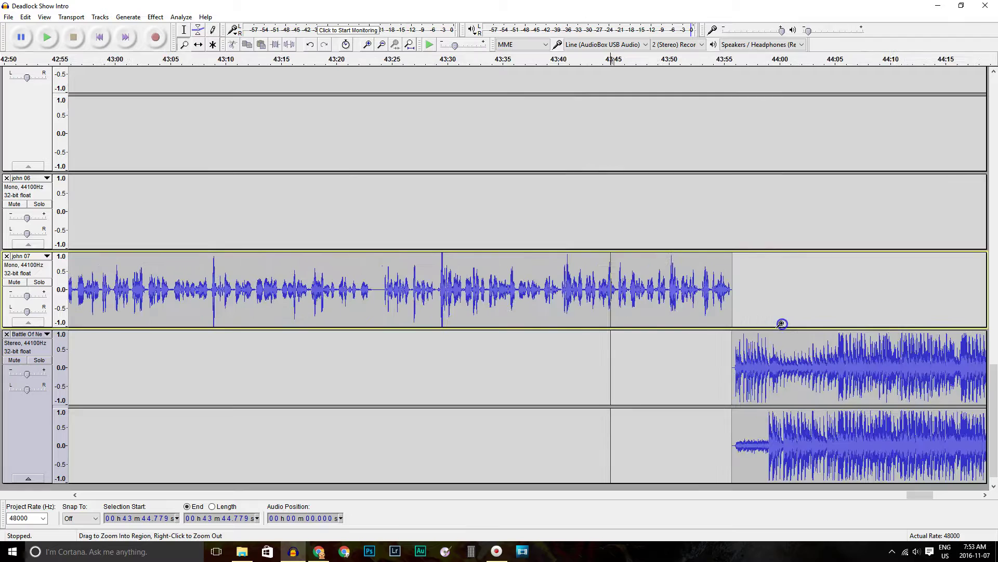
{"action": "left_click", "coordinate": [744, 324]}
{"action": "left_click", "coordinate": [744, 324]}
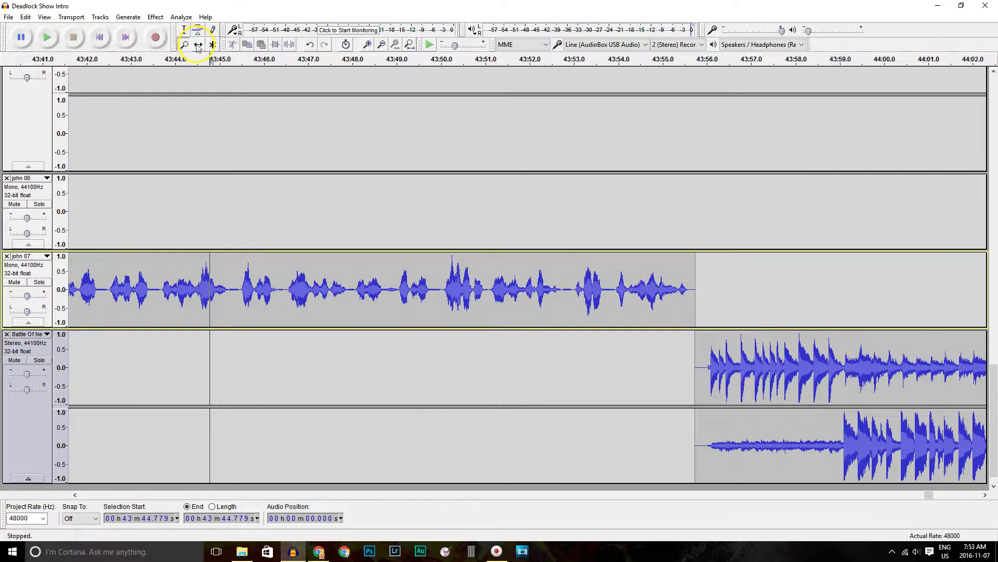
{"action": "left_click_drag", "start_coordinate": [742, 367], "coordinate": [721, 368]}
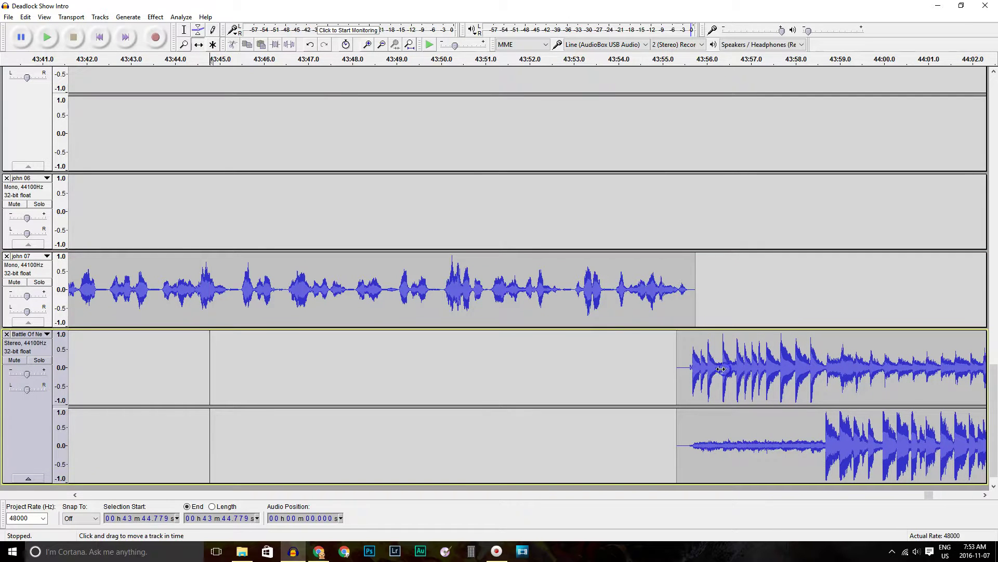
{"action": "left_click", "coordinate": [184, 31]}
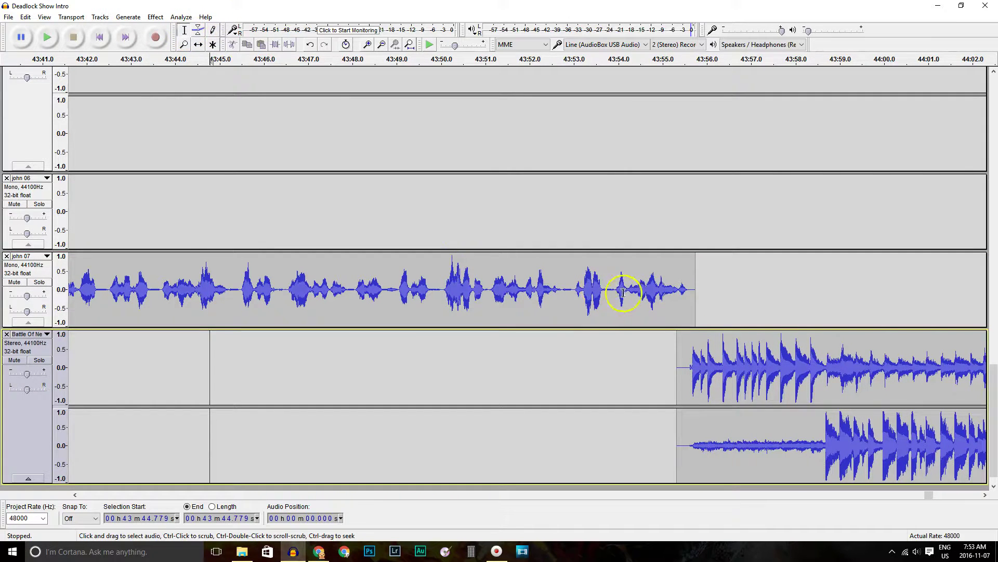
{"action": "left_click", "coordinate": [624, 295]}
{"action": "key", "text": "space"}
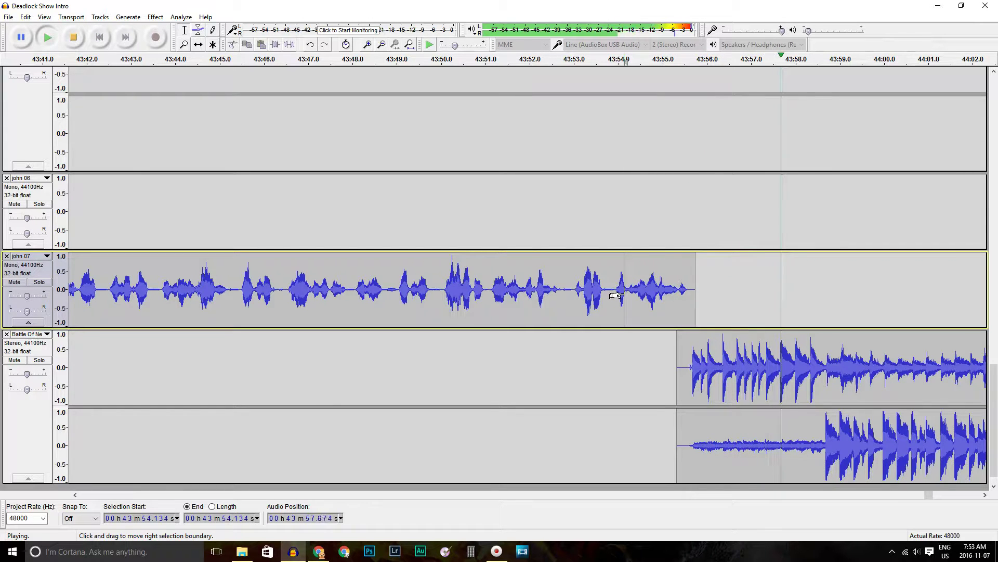
Step: Fade out the tail of the Battle Of New Orleans clip from about 46:20.4 to its end
{"action": "key", "text": "space"}
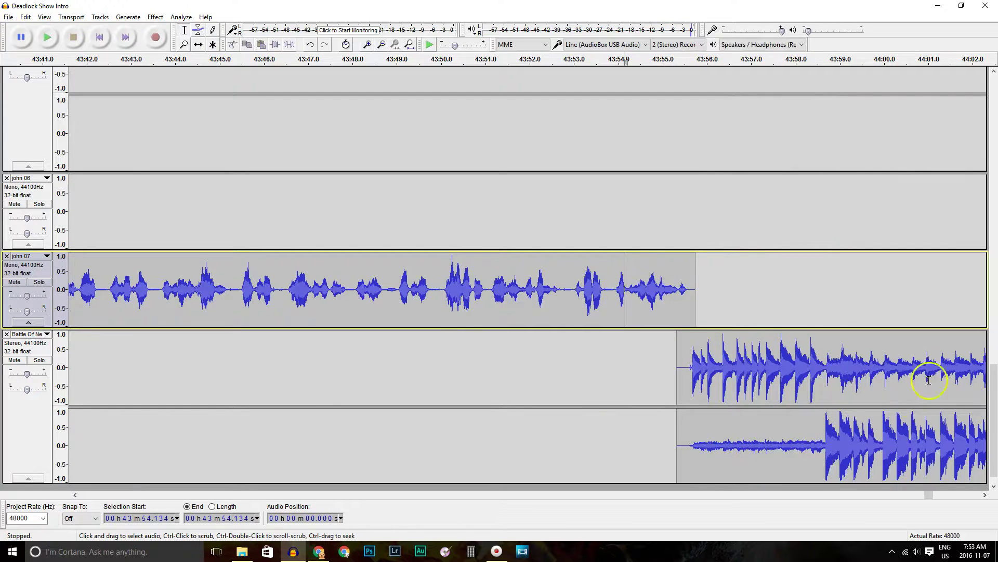
{"action": "left_click_drag", "start_coordinate": [929, 498], "coordinate": [977, 493]}
{"action": "left_click_drag", "start_coordinate": [792, 454], "coordinate": [590, 463]}
{"action": "key", "text": "Delete"}
{"action": "key", "text": "Delete"}
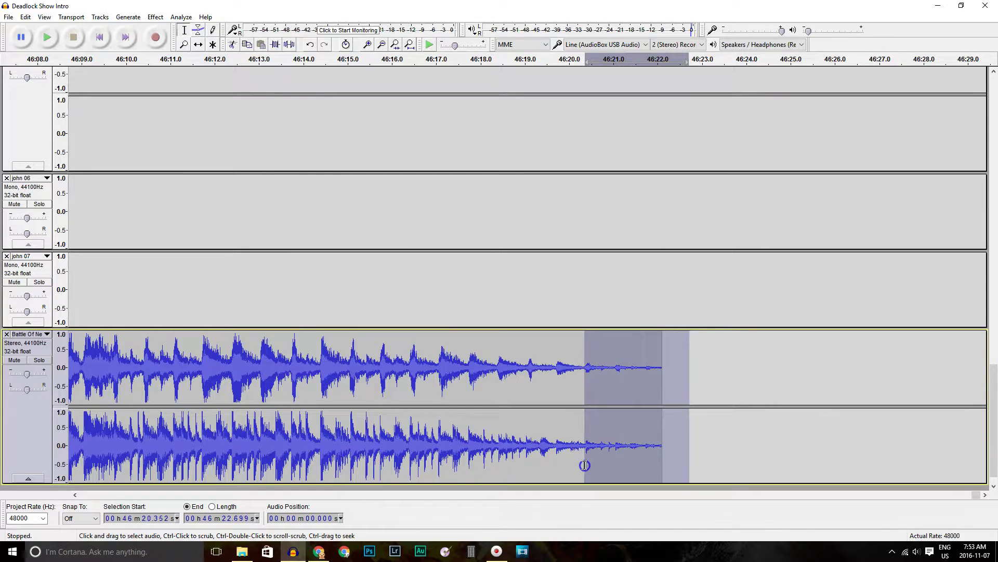
{"action": "left_click", "coordinate": [154, 17]}
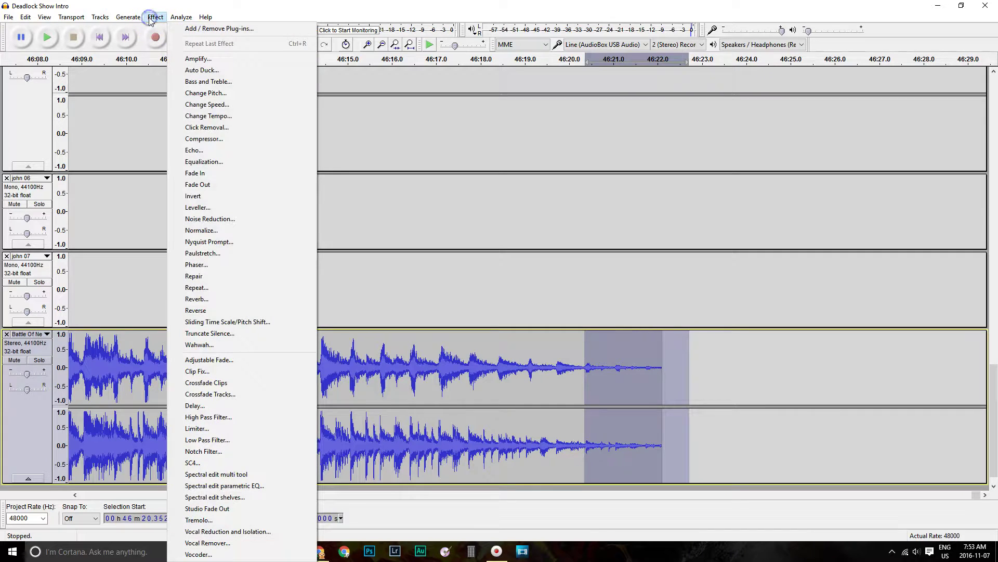
{"action": "left_click", "coordinate": [194, 184]}
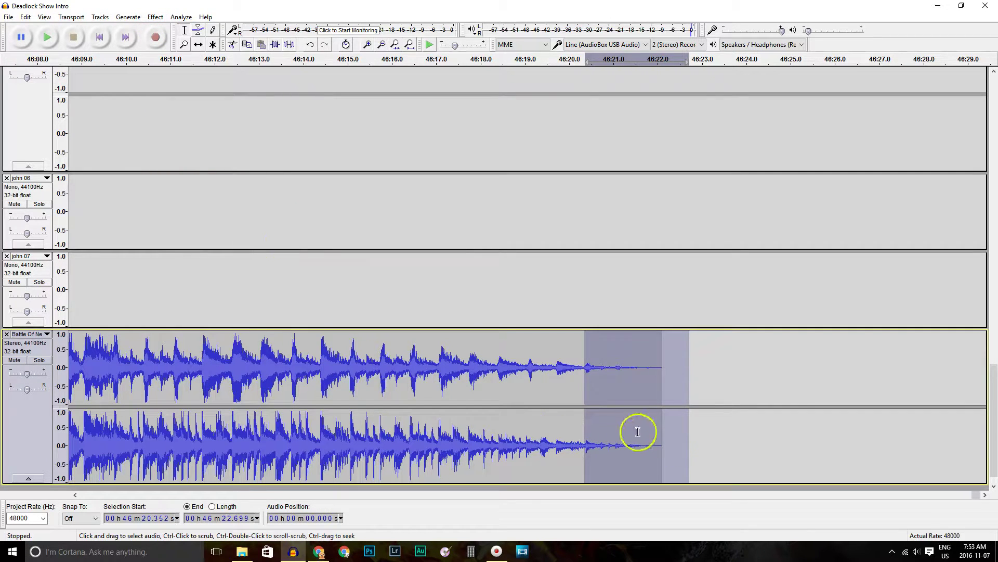
{"action": "left_click", "coordinate": [691, 445]}
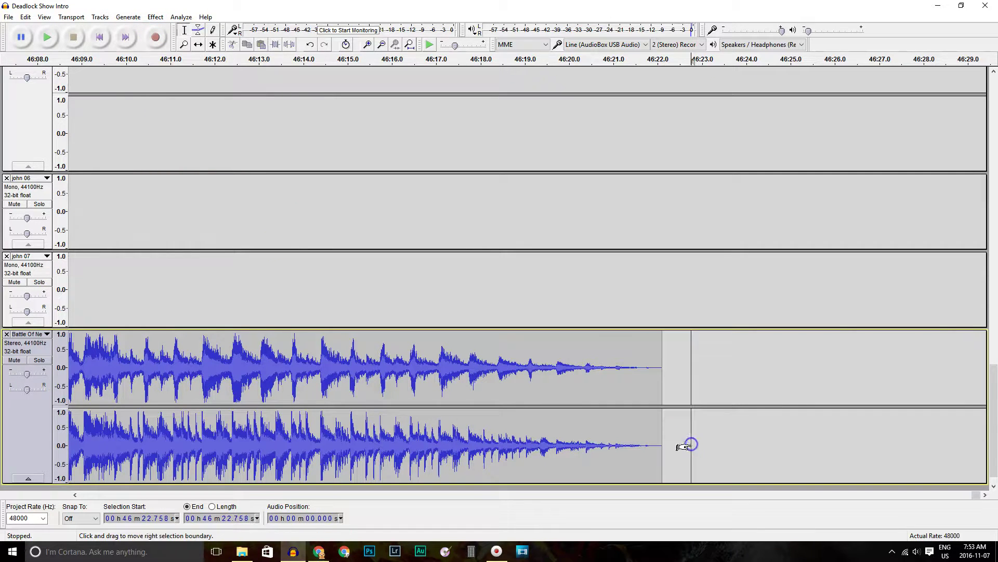
Step: Import john 08.wav from the Sound Clips folder as a new track below Battle Of New Orleans
{"action": "left_click", "coordinate": [246, 554]}
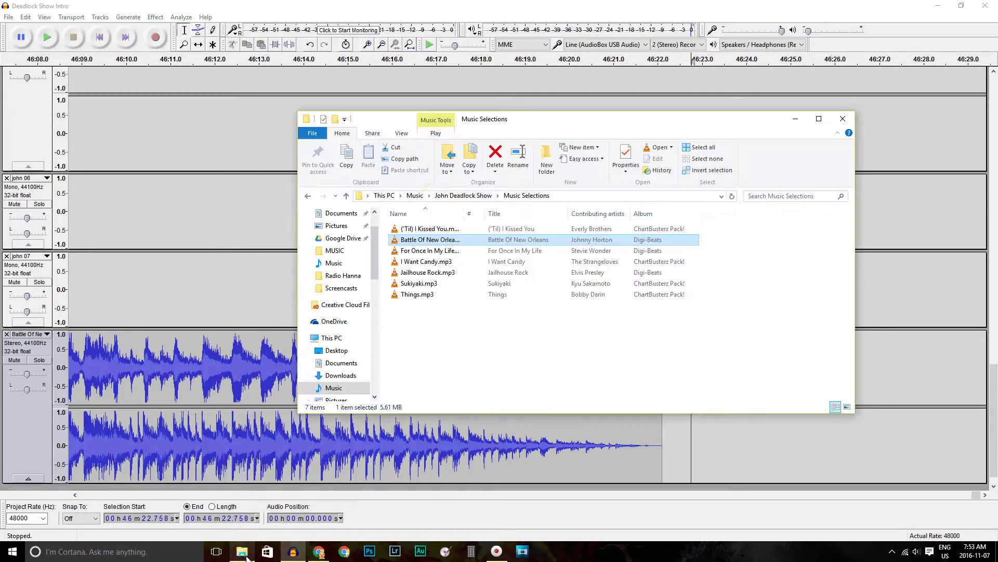
{"action": "left_click", "coordinate": [460, 200]}
{"action": "double_click", "coordinate": [435, 241]}
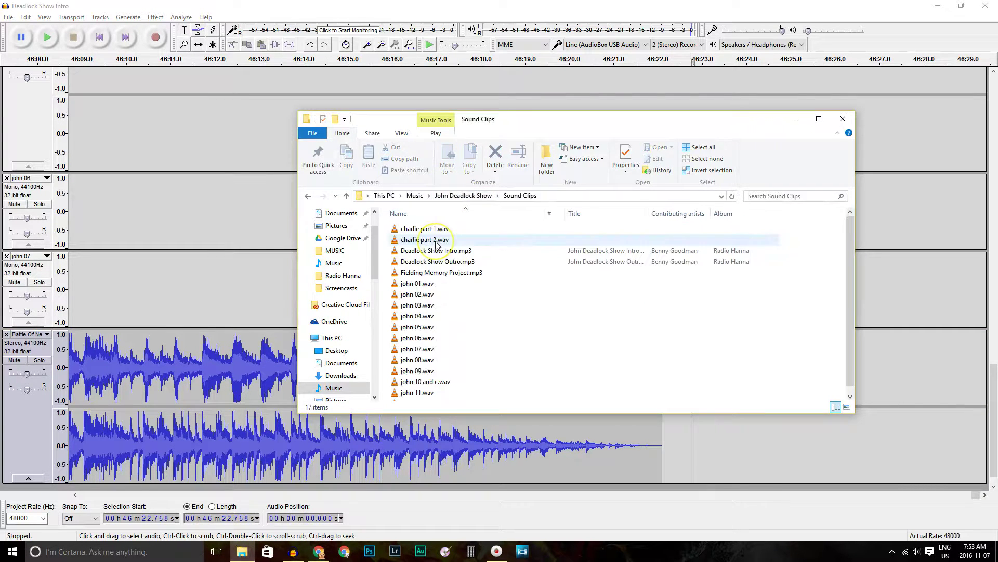
{"action": "left_click", "coordinate": [422, 362]}
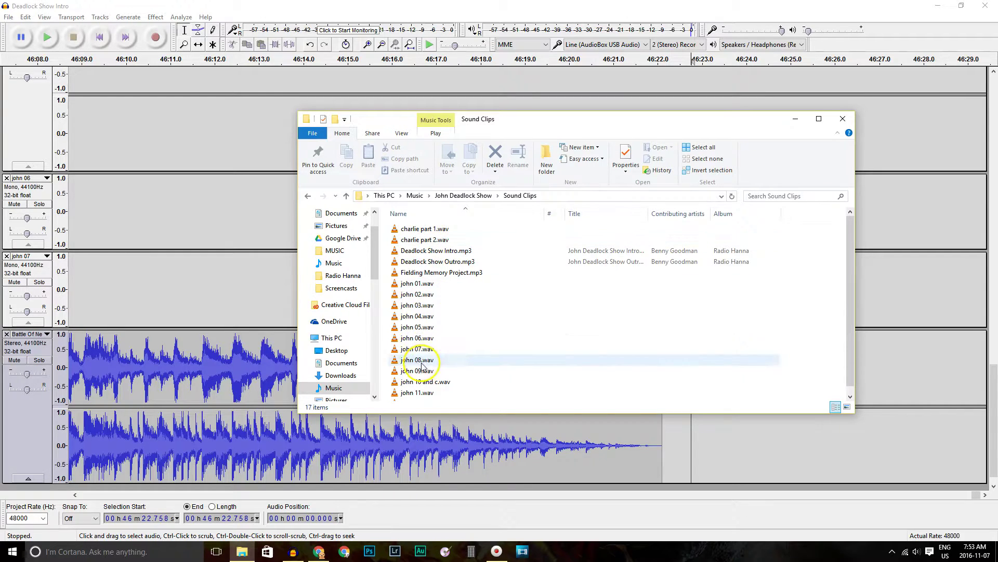
{"action": "left_click_drag", "start_coordinate": [421, 363], "coordinate": [675, 465]}
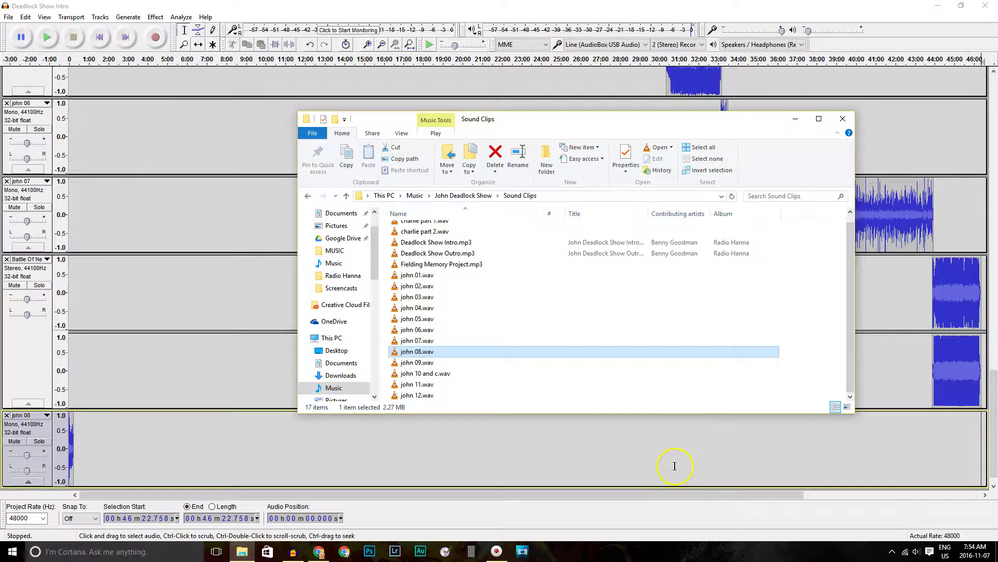
Step: Move the john 08 clip to start right at the end of Battle Of New Orleans, at about 46:22
{"action": "left_click", "coordinate": [204, 40]}
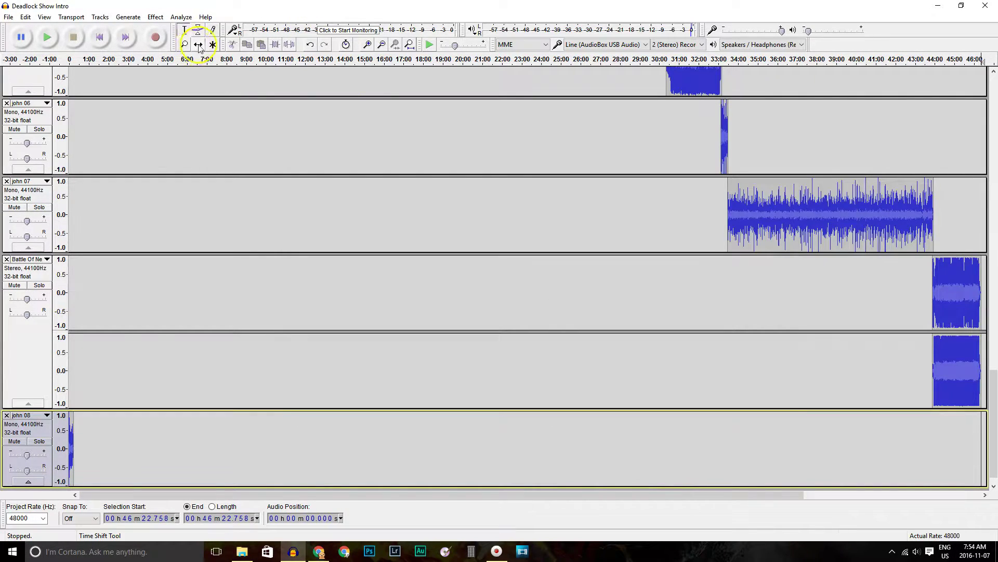
{"action": "left_click_drag", "start_coordinate": [70, 428], "coordinate": [437, 415]}
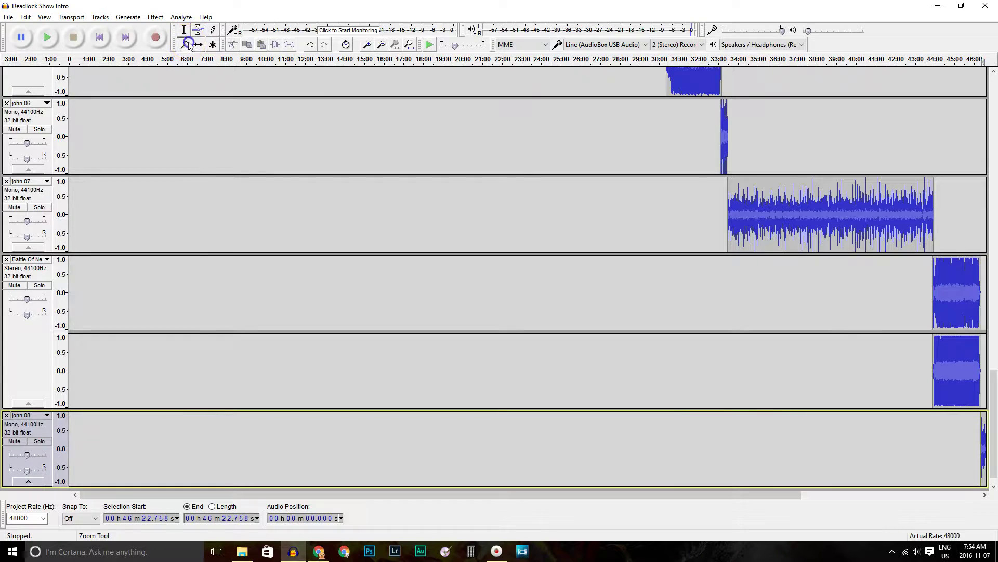
{"action": "left_click", "coordinate": [979, 444]}
{"action": "left_click", "coordinate": [979, 444]}
{"action": "left_click", "coordinate": [980, 444]}
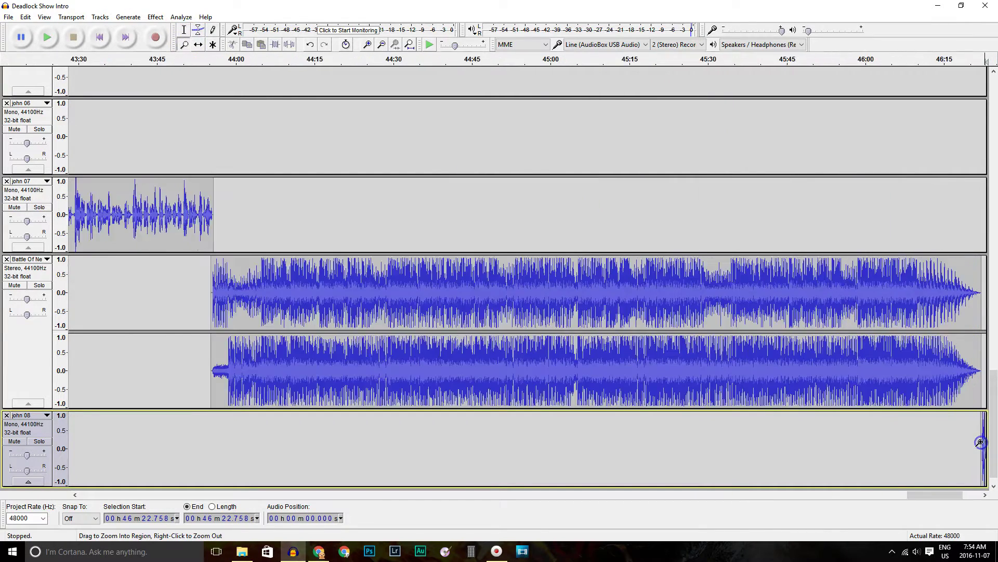
{"action": "left_click", "coordinate": [979, 442]}
{"action": "left_click_drag", "start_coordinate": [953, 495], "coordinate": [961, 498]}
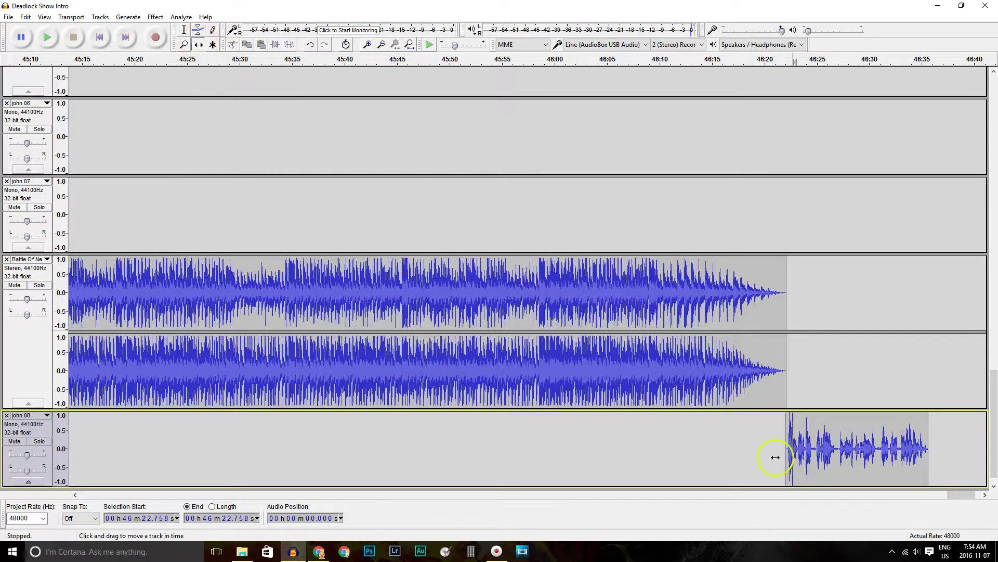
Step: Shift john 08 gradually earlier to start at about 46:20.1, overlapping the song's fade, and check the transition by playing from about 46:19.9
{"action": "left_click_drag", "start_coordinate": [824, 460], "coordinate": [817, 462]}
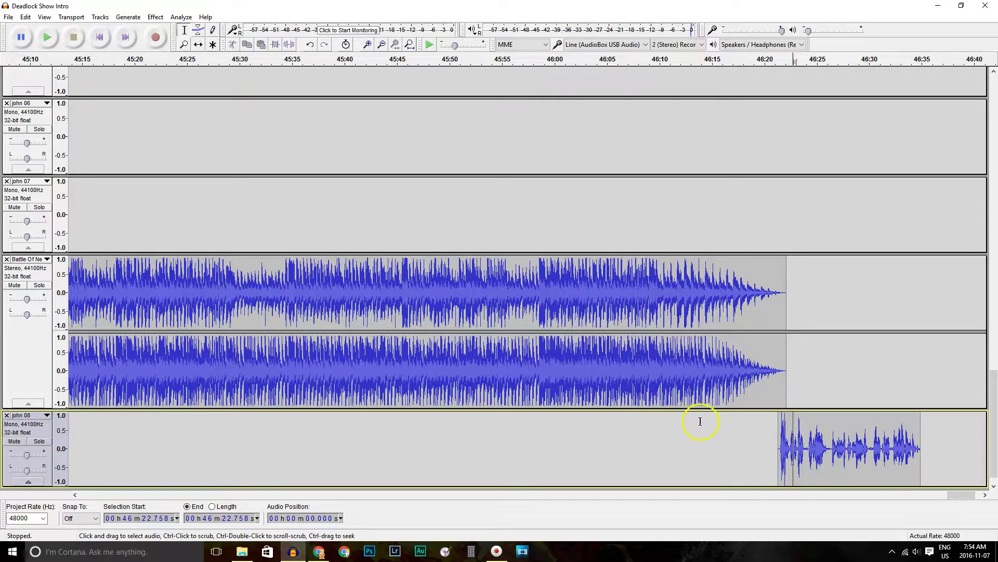
{"action": "left_click", "coordinate": [763, 428]}
{"action": "key", "text": "space"}
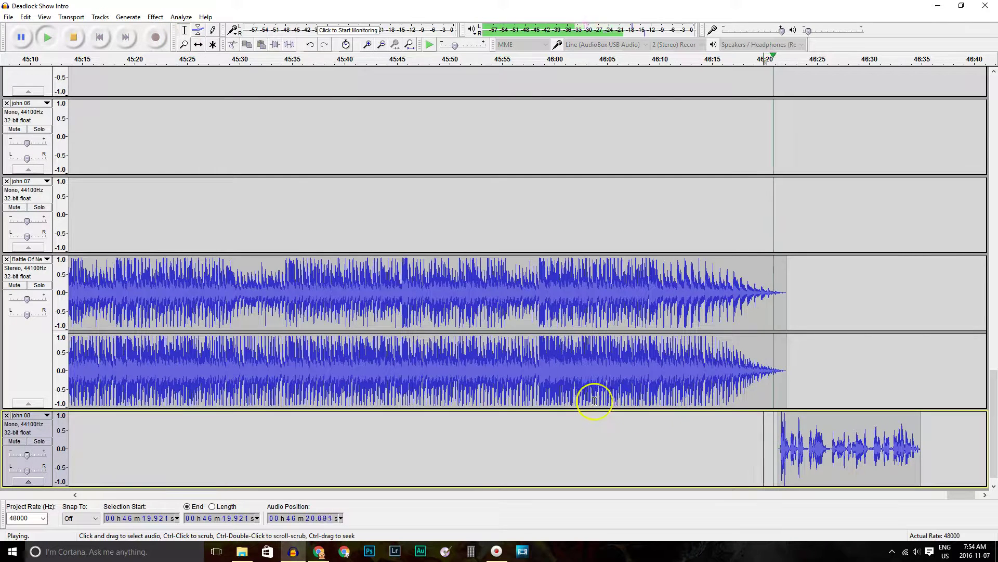
{"action": "key", "text": "space"}
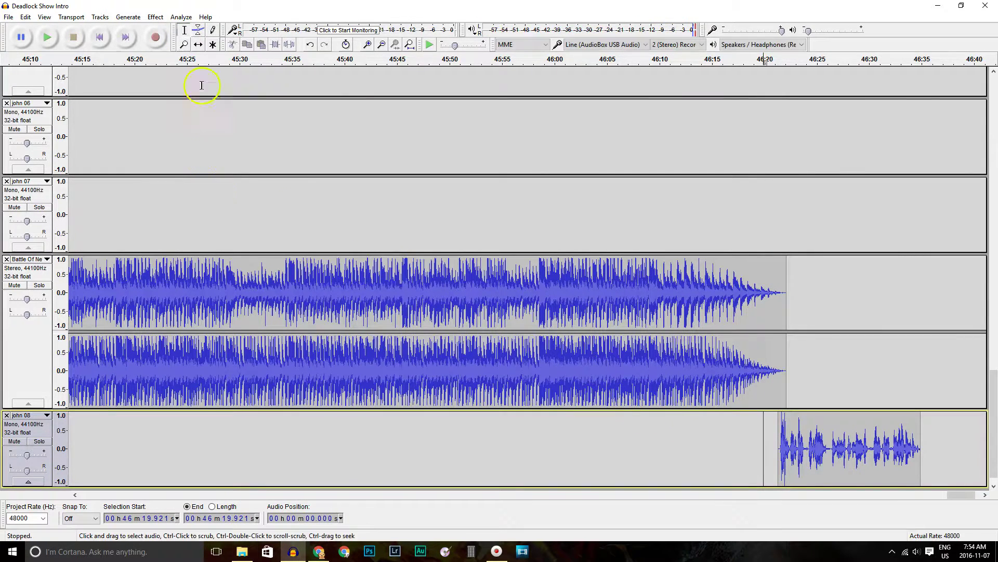
{"action": "left_click_drag", "start_coordinate": [860, 460], "coordinate": [853, 459]}
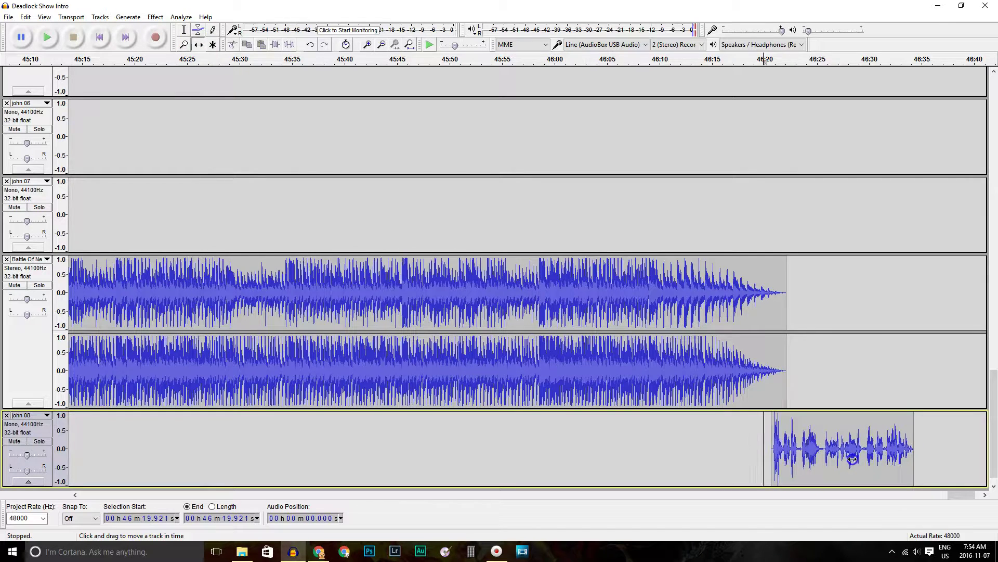
{"action": "left_click", "coordinate": [181, 31]}
{"action": "left_click", "coordinate": [763, 454]}
{"action": "key", "text": "space"}
{"action": "key", "text": "space"}
{"action": "left_click_drag", "start_coordinate": [849, 470], "coordinate": [838, 461]}
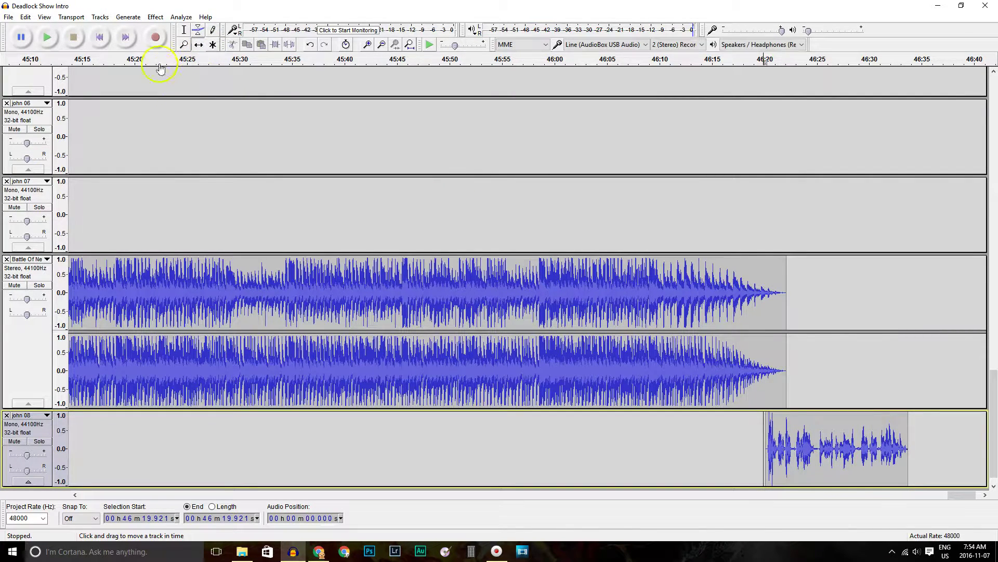
{"action": "key", "text": "space"}
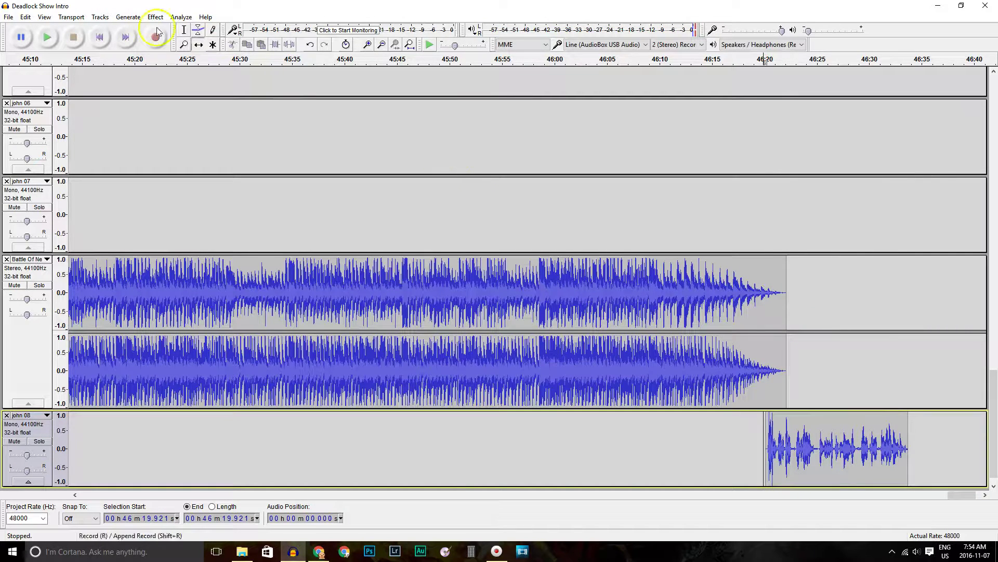
Step: Play the end of john 08 from about 46:28.7
{"action": "left_click", "coordinate": [856, 435]}
{"action": "key", "text": "space"}
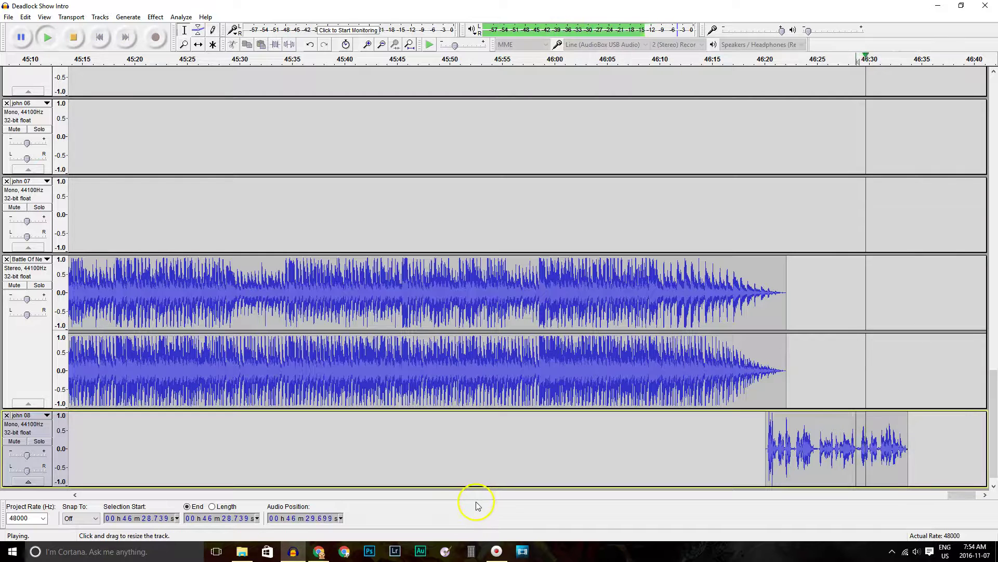
{"action": "key", "text": "space"}
Step: Import john 09.wav from the Sound Clips folder as a new track and move its clip roughly to john 08's position on the timeline
{"action": "left_click", "coordinate": [242, 551]}
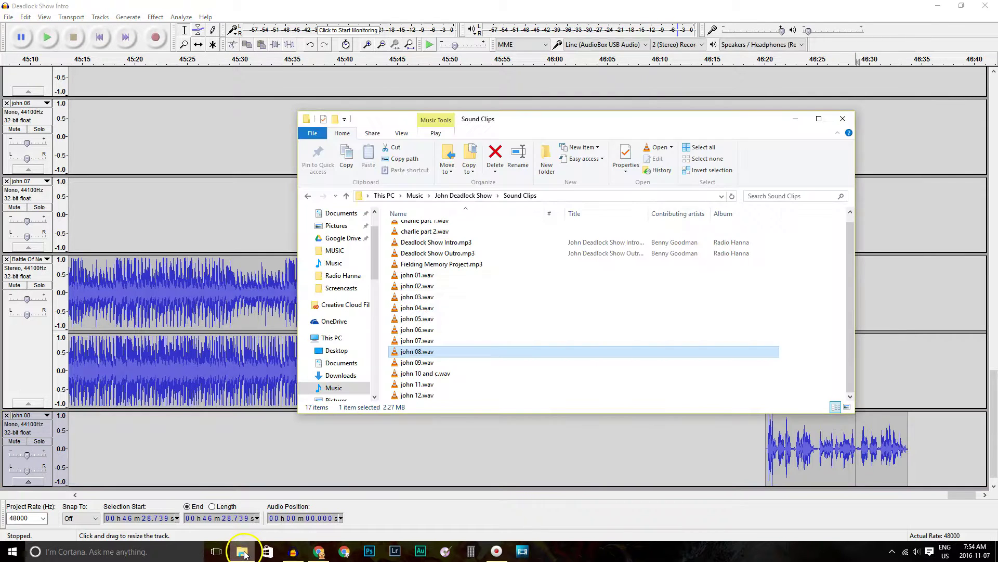
{"action": "left_click_drag", "start_coordinate": [417, 362], "coordinate": [899, 479]}
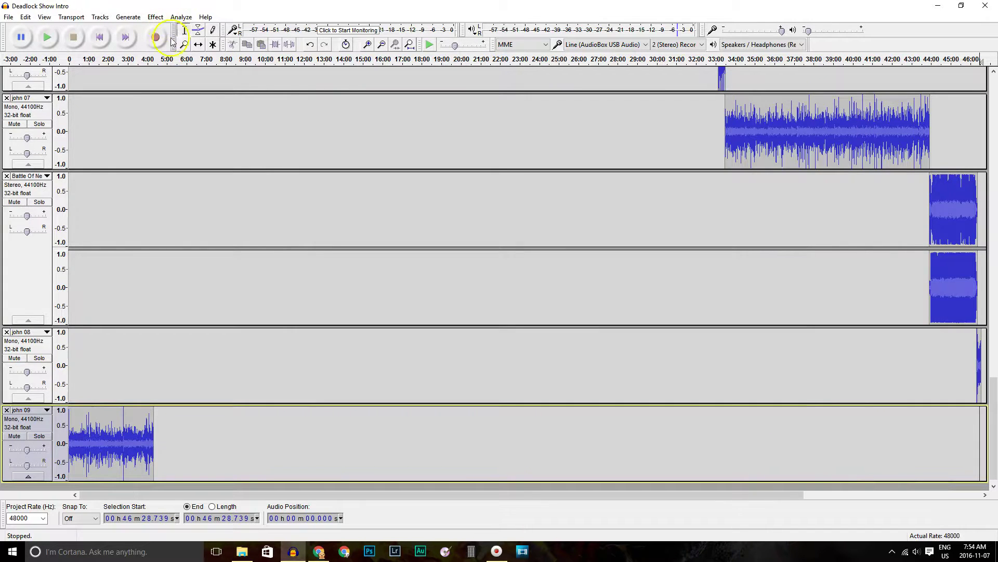
{"action": "left_click_drag", "start_coordinate": [97, 442], "coordinate": [979, 433]}
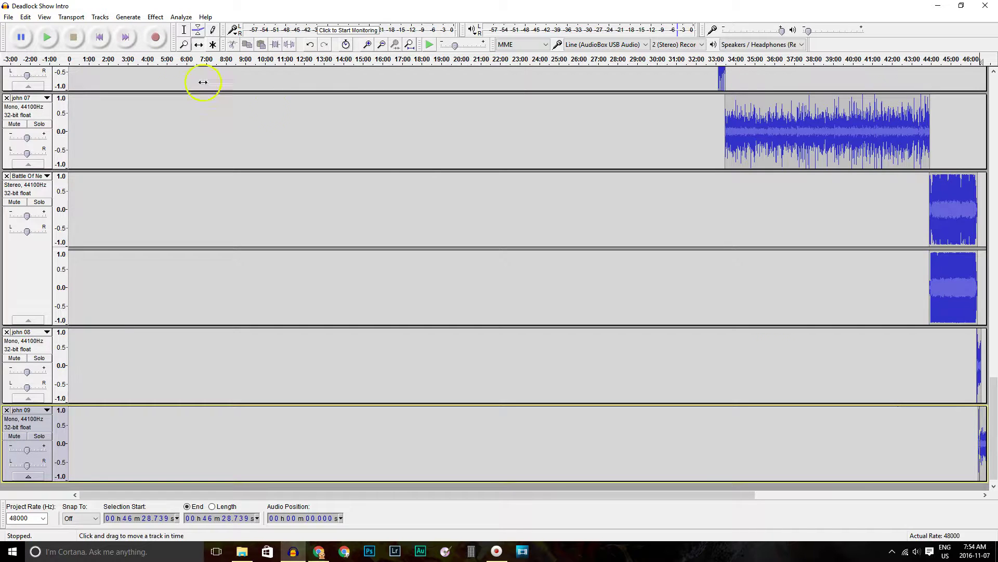
Step: Shift john 09 to start just after john 08 ends, at about 46:34.1, and play the transition from about 46:28.7
{"action": "left_click", "coordinate": [978, 399]}
{"action": "left_click", "coordinate": [978, 410]}
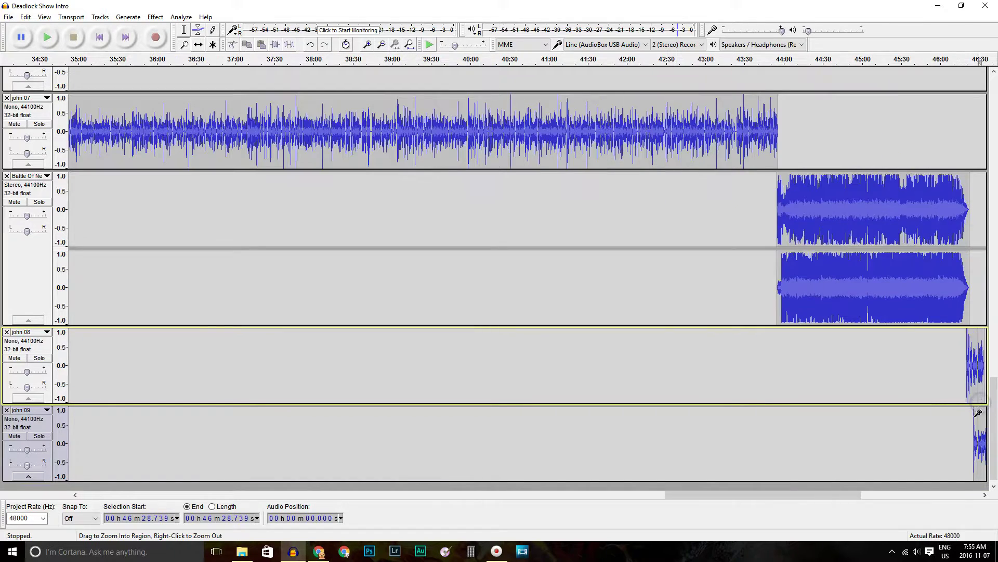
{"action": "left_click", "coordinate": [978, 411]}
{"action": "left_click", "coordinate": [978, 413]}
{"action": "left_click", "coordinate": [978, 414]}
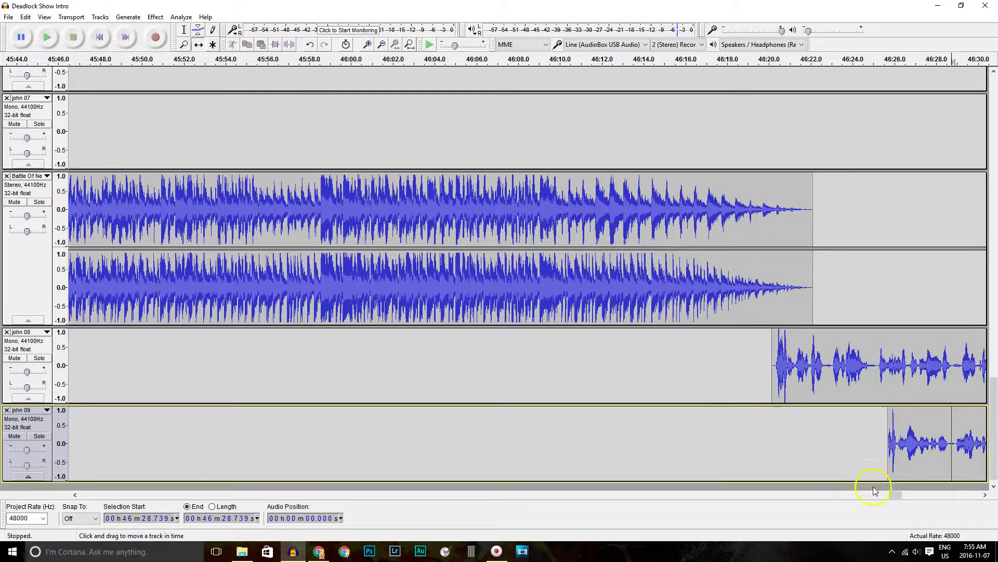
{"action": "left_click_drag", "start_coordinate": [894, 495], "coordinate": [908, 495]}
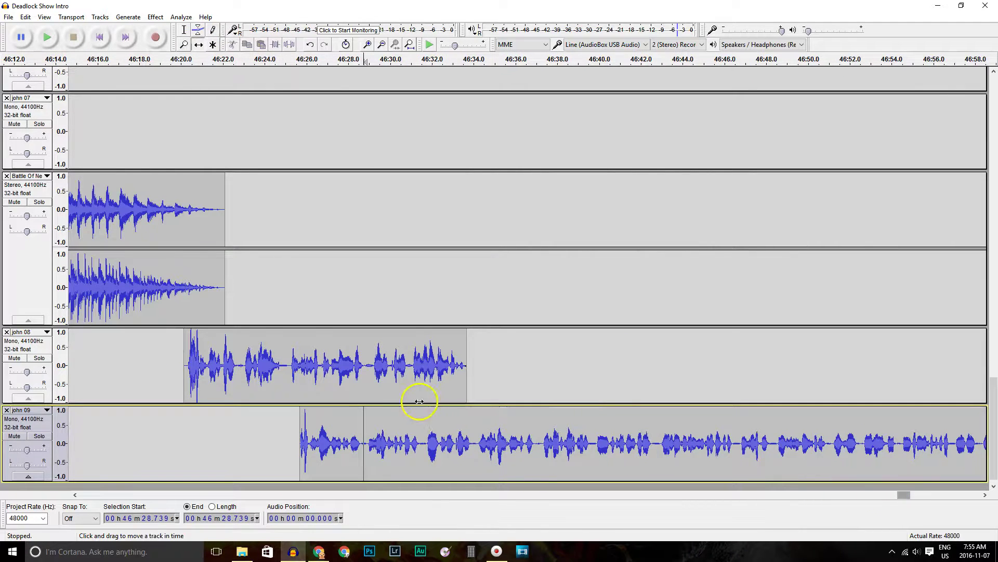
{"action": "left_click_drag", "start_coordinate": [403, 430], "coordinate": [575, 428]}
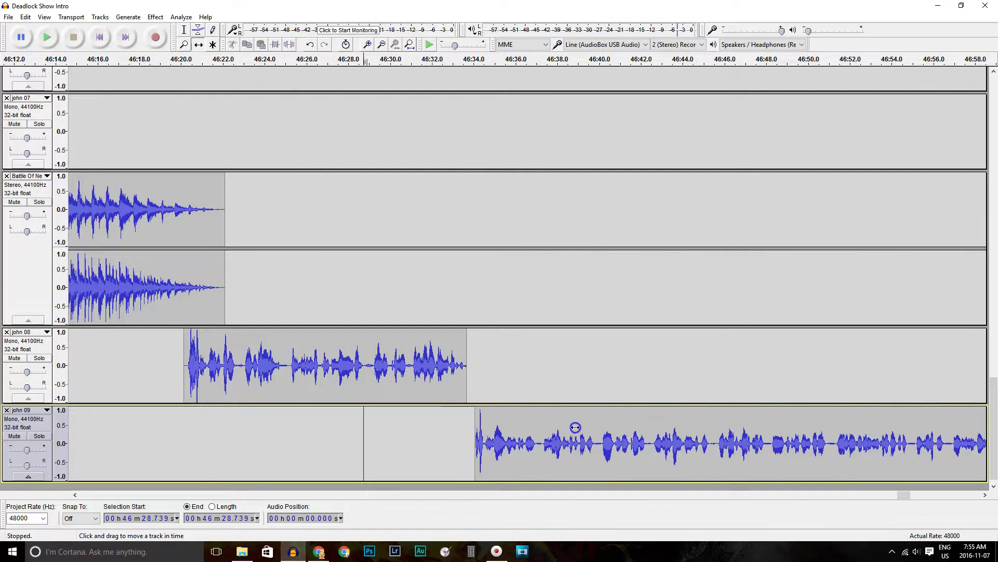
{"action": "key", "text": "space"}
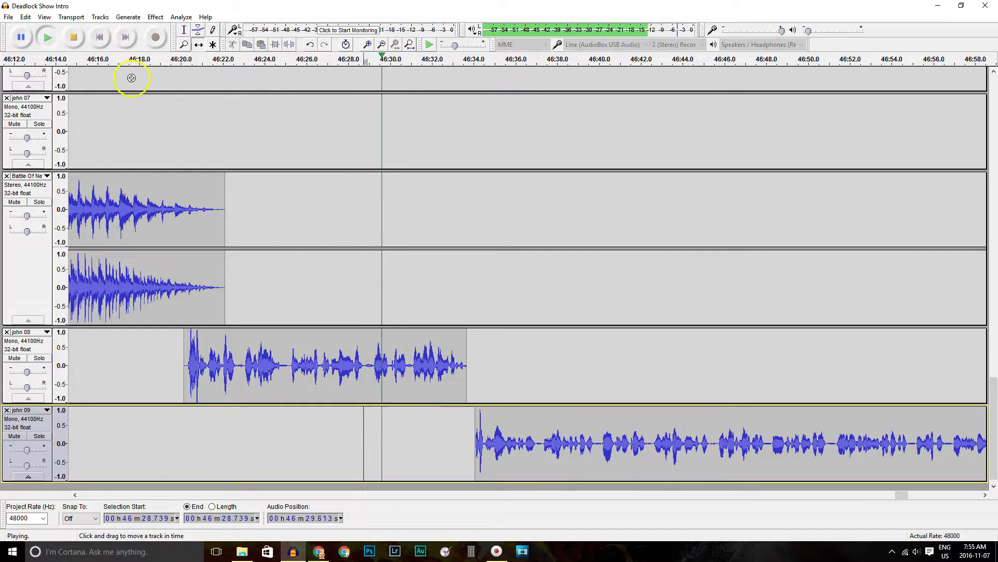
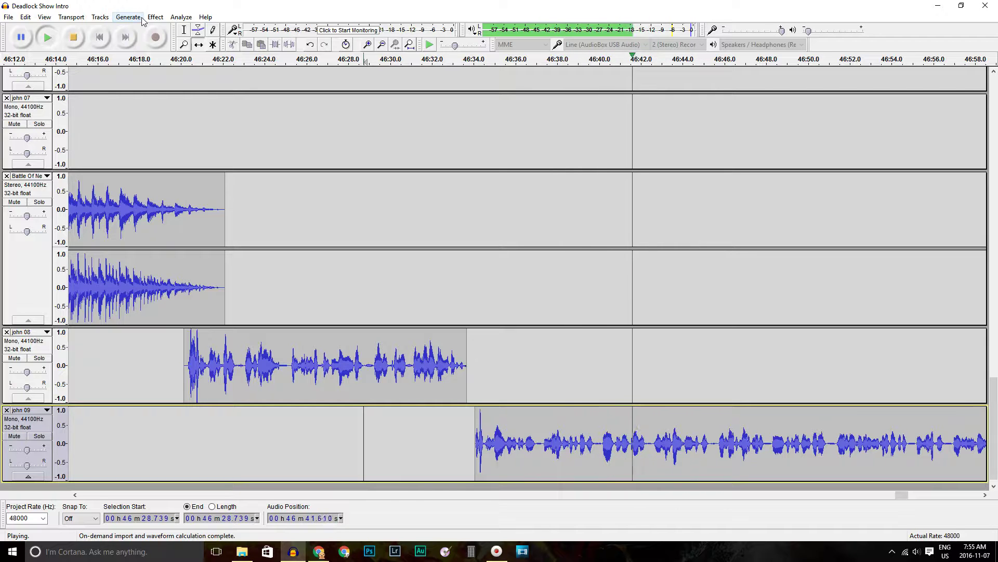
{"action": "left_click", "coordinate": [804, 178]}
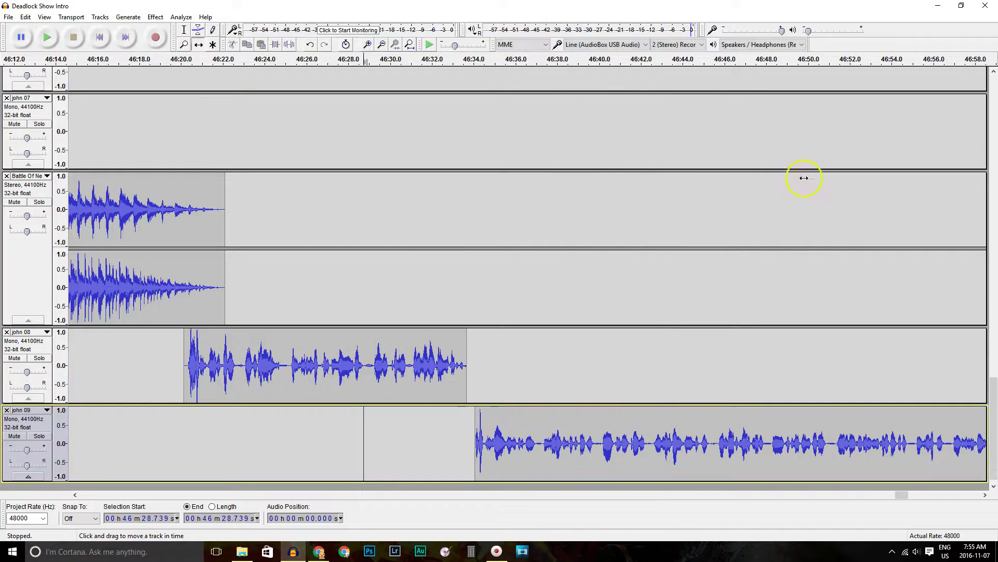
Step: Play the end of john 09 from about 50:39.8
{"action": "left_click_drag", "start_coordinate": [900, 494], "coordinate": [972, 486]}
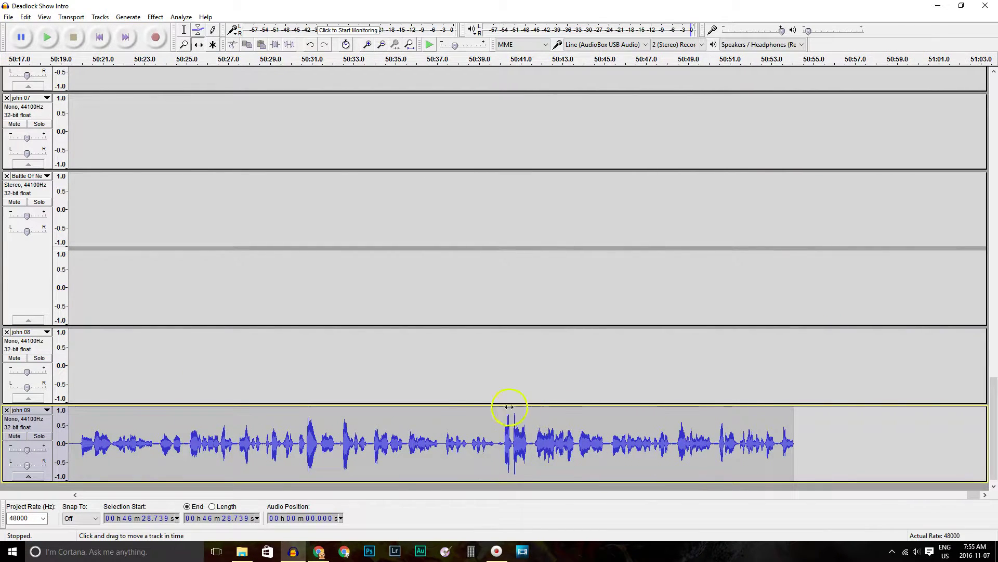
{"action": "left_click", "coordinate": [533, 455]}
{"action": "key", "text": "space"}
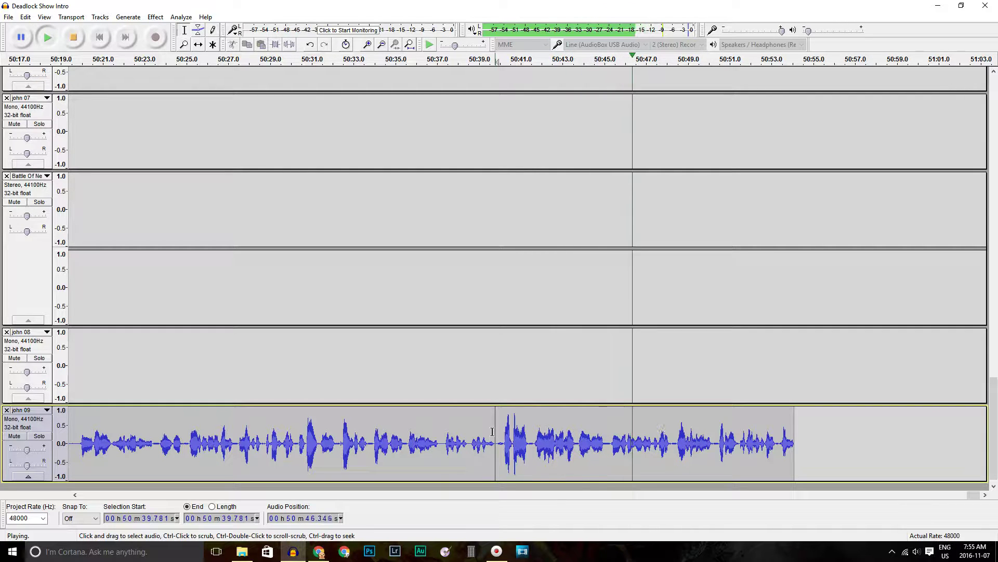
{"action": "key", "text": "space"}
Step: Save the project under the new name John Deadlock Show Ep011 without copying the dependent audio files into it
{"action": "left_click", "coordinate": [9, 17]}
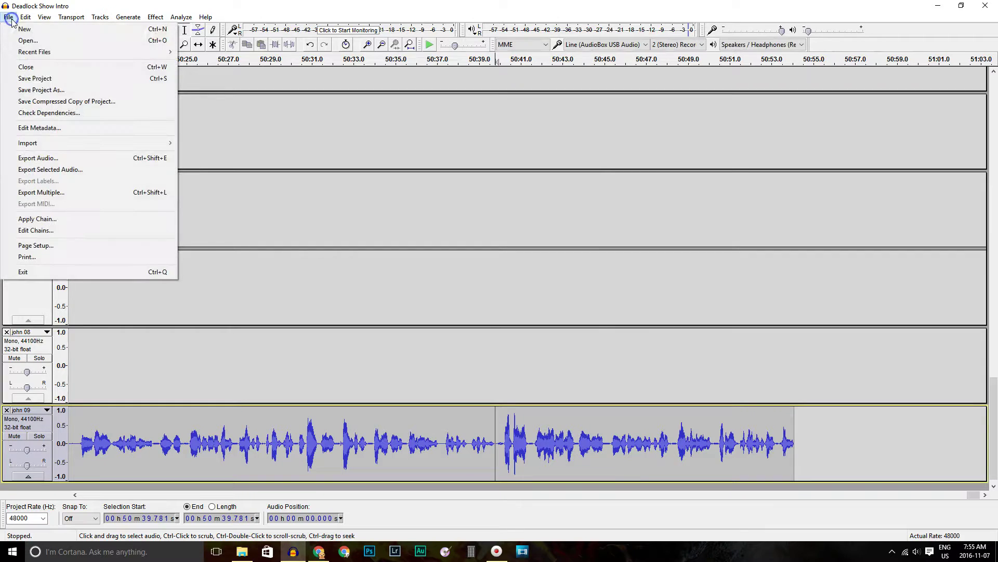
{"action": "left_click", "coordinate": [40, 90]}
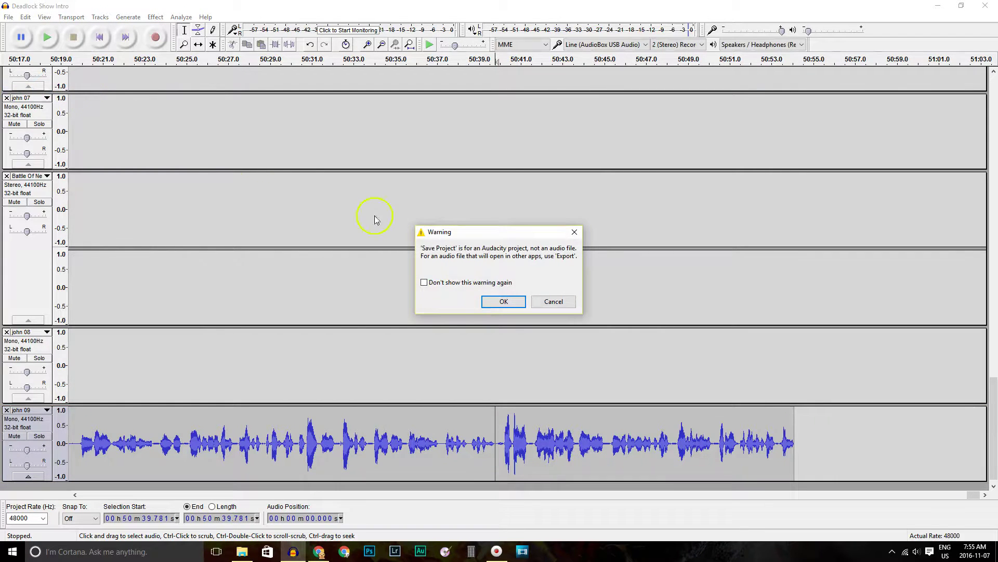
{"action": "left_click", "coordinate": [504, 302]}
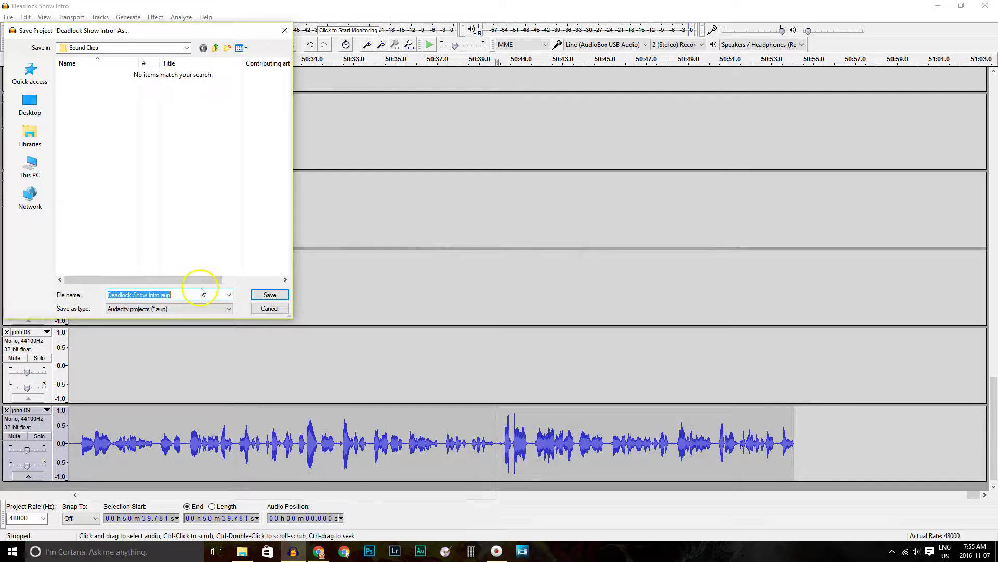
{"action": "type", "text": "John D"}
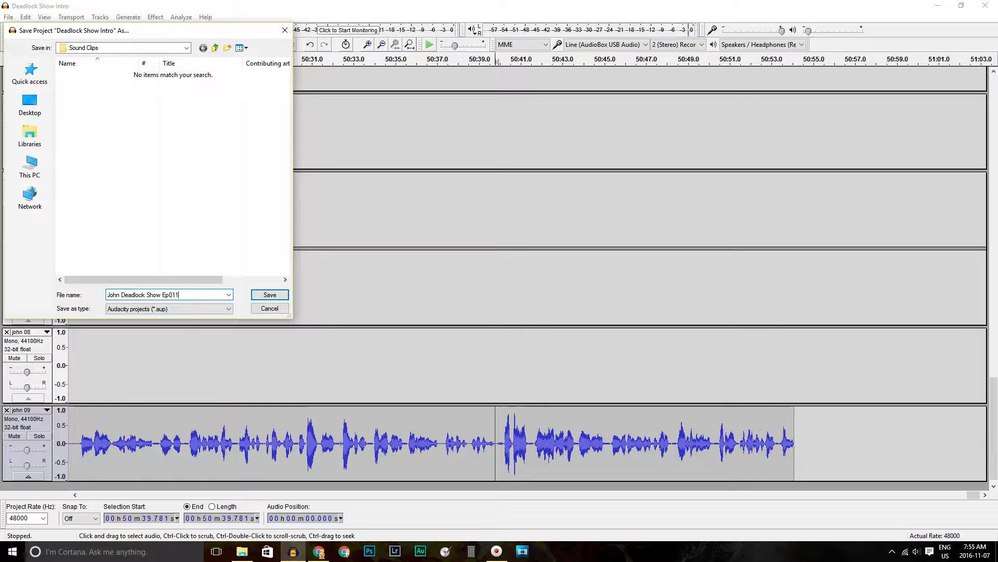
{"action": "key", "text": "Return"}
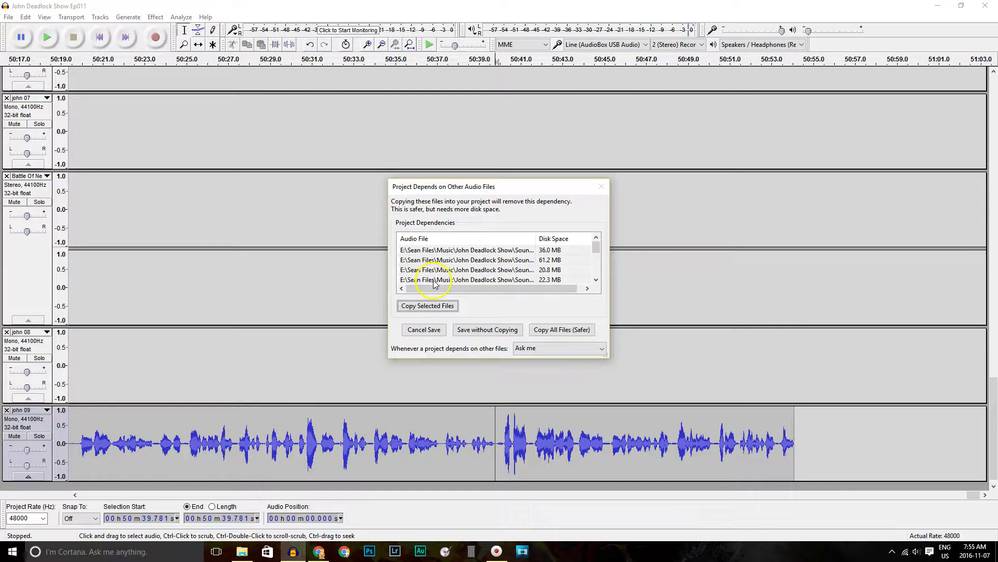
{"action": "left_click", "coordinate": [487, 330]}
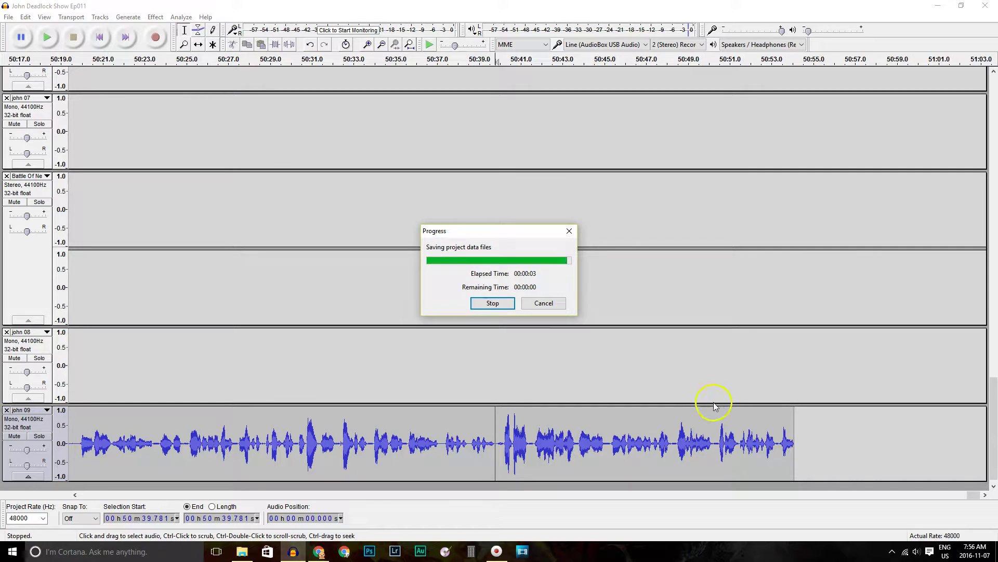
Step: Play the end of john 09 from about 50:48.7 and import Things.mp3 from the Music Selections folder as a new track
{"action": "left_click", "coordinate": [681, 432]}
{"action": "key", "text": "space"}
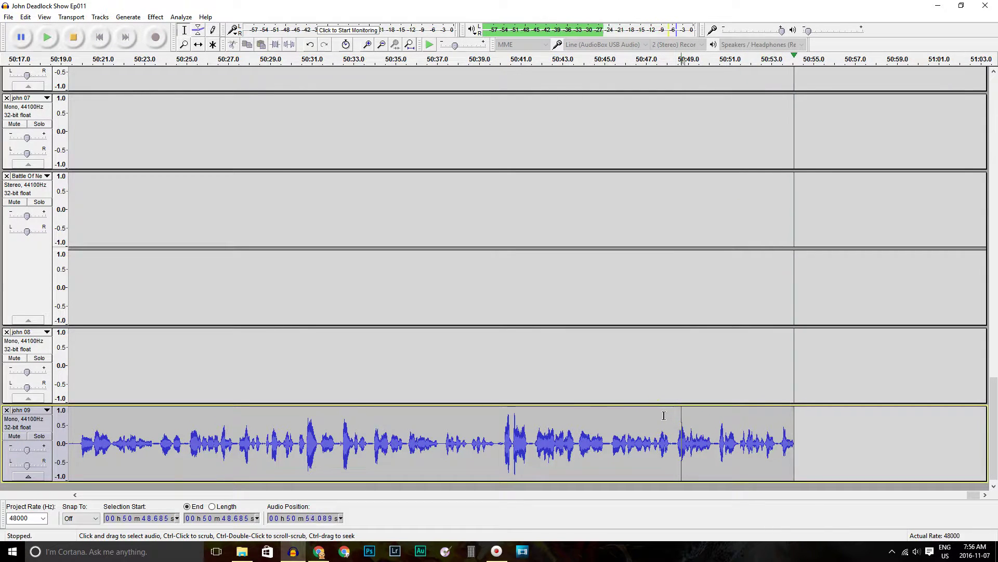
{"action": "left_click", "coordinate": [241, 550]}
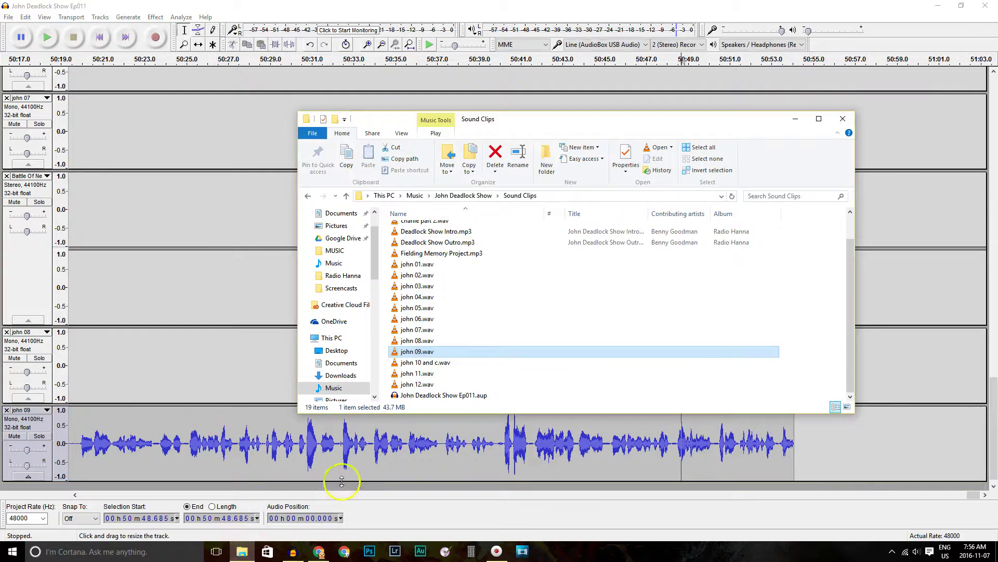
{"action": "left_click", "coordinate": [453, 198]}
{"action": "double_click", "coordinate": [449, 229]}
{"action": "left_click_drag", "start_coordinate": [414, 297], "coordinate": [798, 464]}
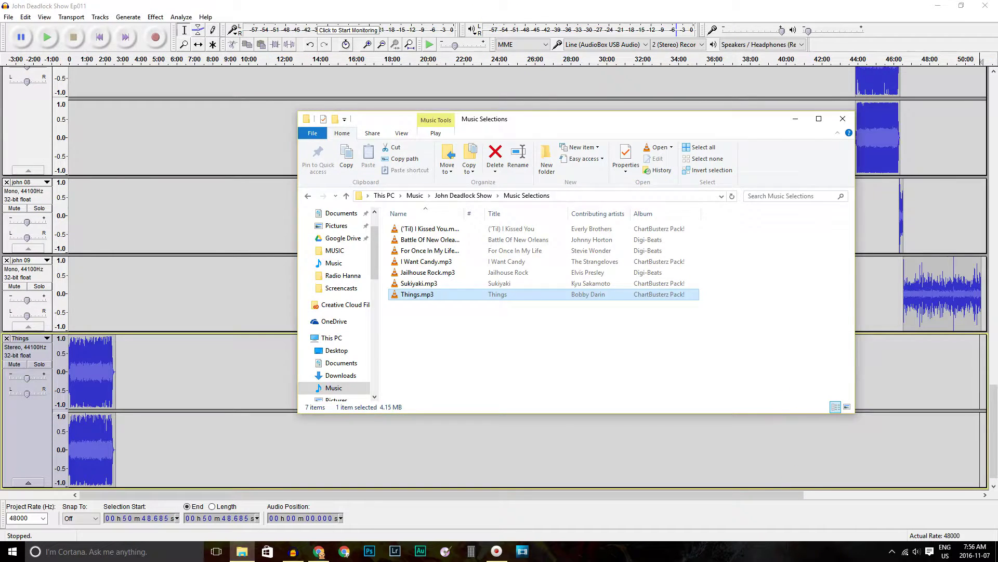
Step: Move the Things clip along the timeline to roughly where john 09 ends
{"action": "left_click", "coordinate": [74, 178]}
{"action": "left_click", "coordinate": [198, 44]}
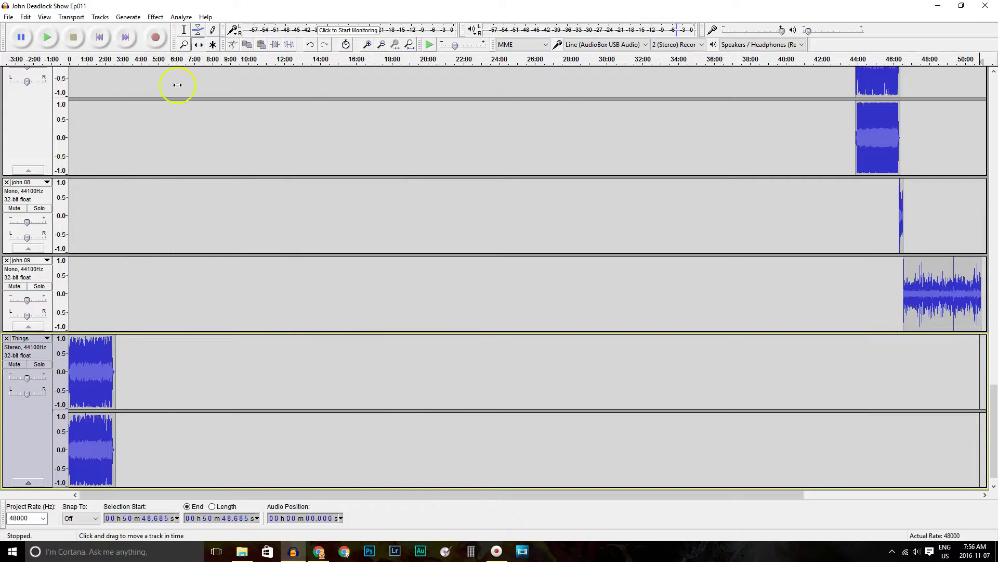
{"action": "left_click_drag", "start_coordinate": [99, 377], "coordinate": [990, 396]}
{"action": "left_click_drag", "start_coordinate": [778, 494], "coordinate": [858, 498]}
{"action": "left_click_drag", "start_coordinate": [869, 361], "coordinate": [880, 365]}
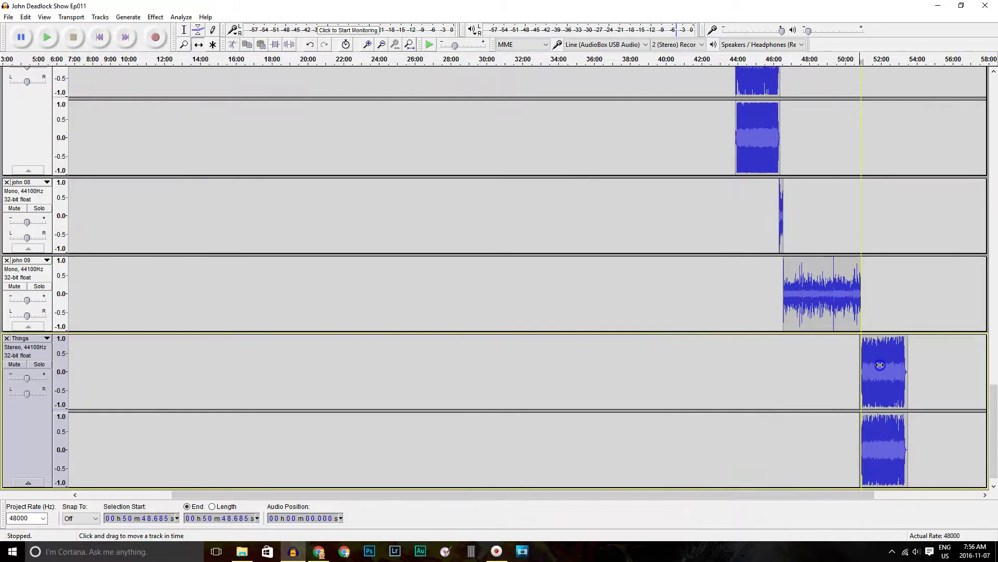
Step: Align the start of Things with the end of john 09 at about 50:54.1 and play the transition from about 50:53.0
{"action": "left_click", "coordinate": [185, 46]}
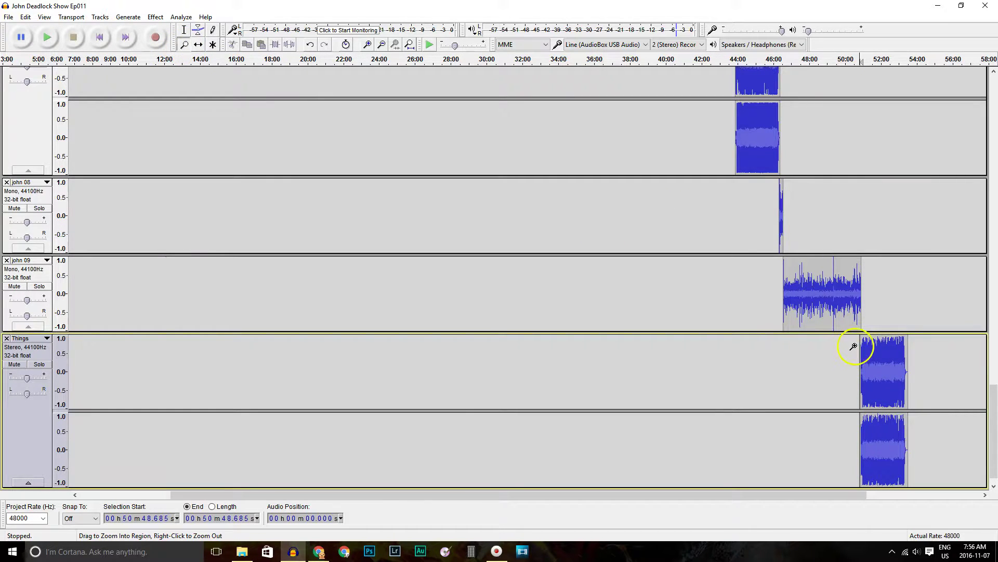
{"action": "left_click", "coordinate": [853, 346]}
{"action": "left_click", "coordinate": [856, 341]}
{"action": "left_click", "coordinate": [856, 341]}
{"action": "left_click", "coordinate": [857, 340]}
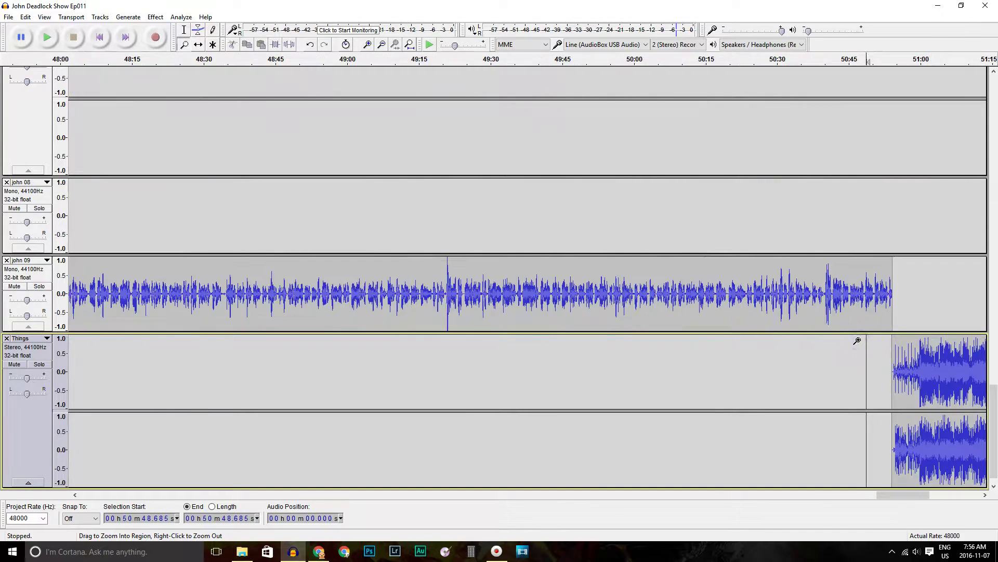
{"action": "left_click", "coordinate": [877, 338]}
{"action": "left_click", "coordinate": [878, 338]}
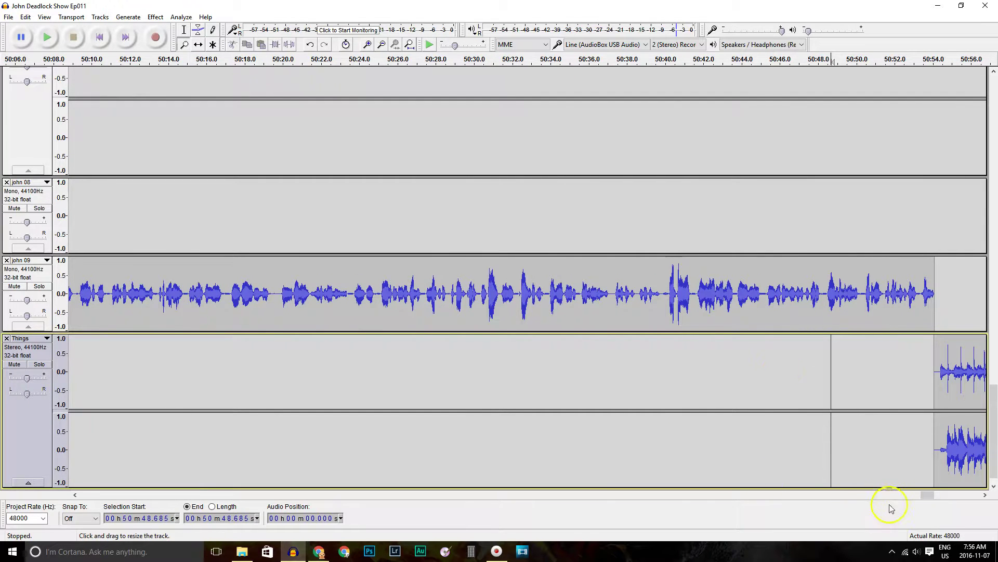
{"action": "left_click_drag", "start_coordinate": [929, 495], "coordinate": [935, 497]}
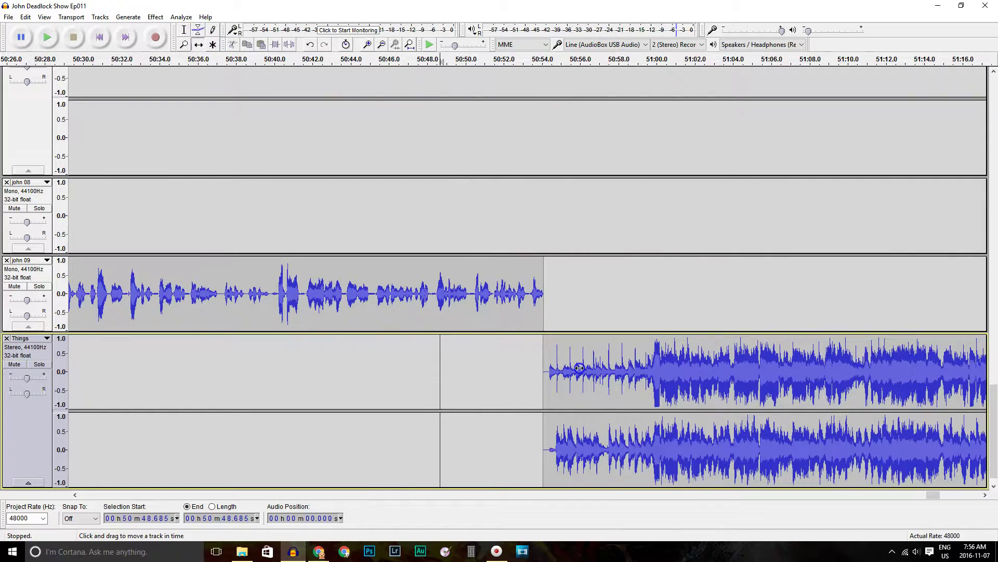
{"action": "left_click", "coordinate": [184, 30]}
{"action": "left_click", "coordinate": [523, 357]}
{"action": "key", "text": "space"}
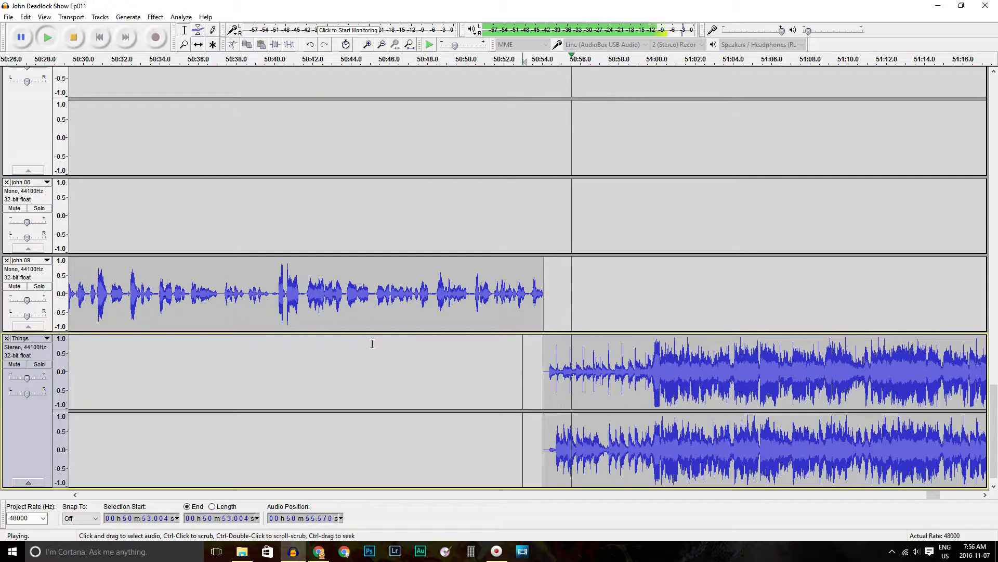
{"action": "key", "text": "space"}
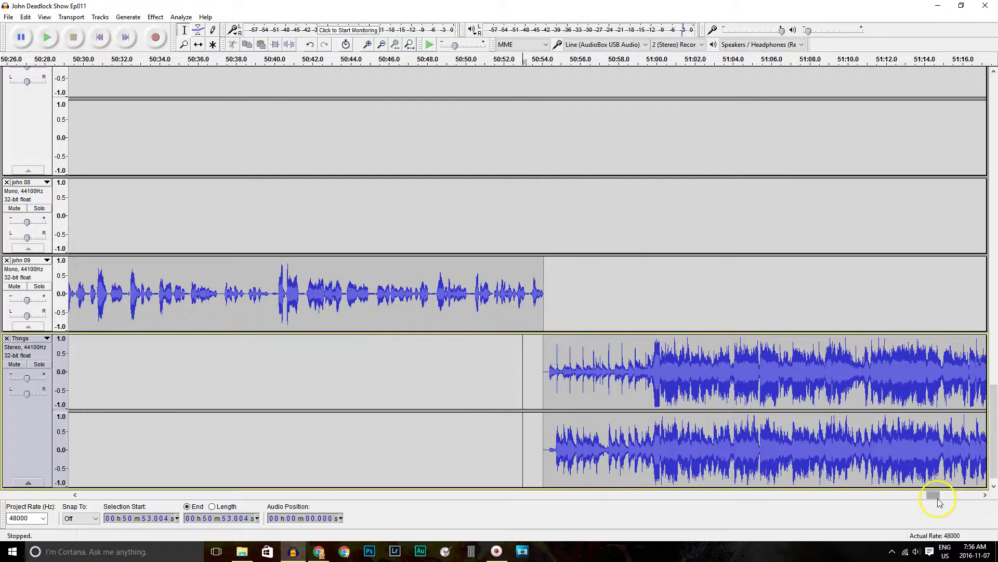
Step: Delete the silent tail of the Things clip after about 53:20.8
{"action": "left_click_drag", "start_coordinate": [934, 498], "coordinate": [973, 495]}
{"action": "left_click_drag", "start_coordinate": [881, 446], "coordinate": [683, 474]}
{"action": "key", "text": "Delete"}
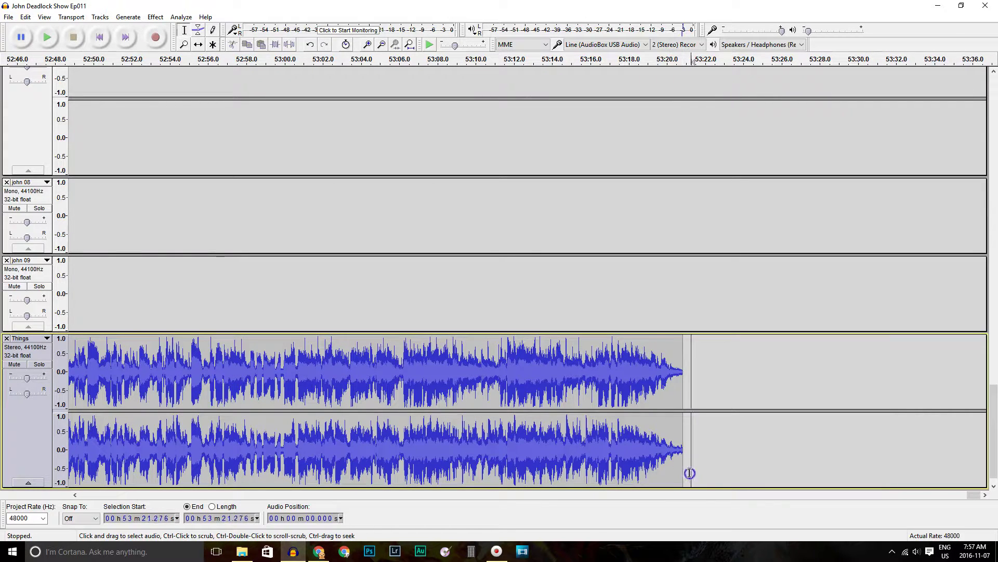
Step: Fade out the end of Things from about 53:18.9 and play the faded ending
{"action": "left_click_drag", "start_coordinate": [690, 473], "coordinate": [650, 472]}
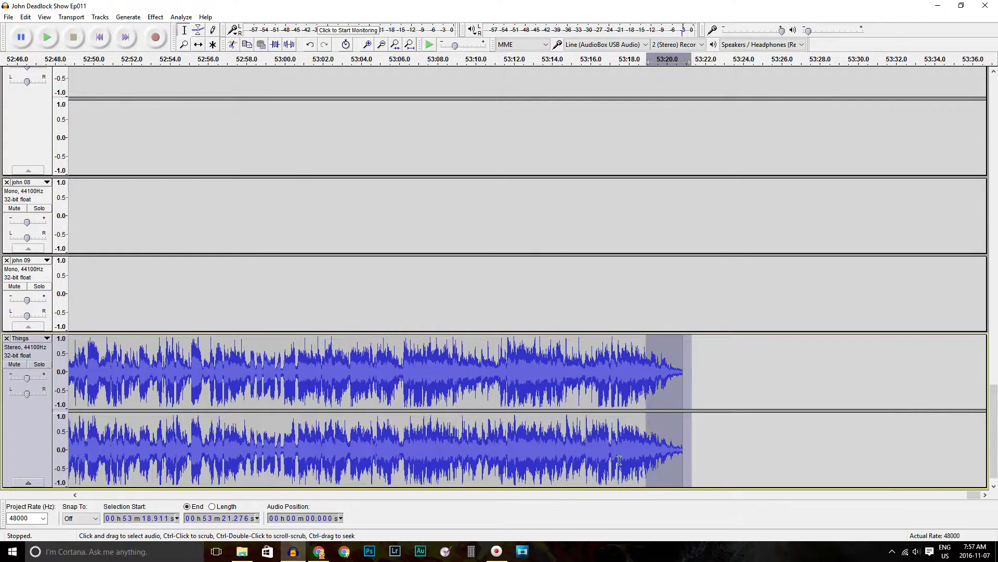
{"action": "left_click", "coordinate": [155, 17]}
{"action": "left_click", "coordinate": [230, 188]}
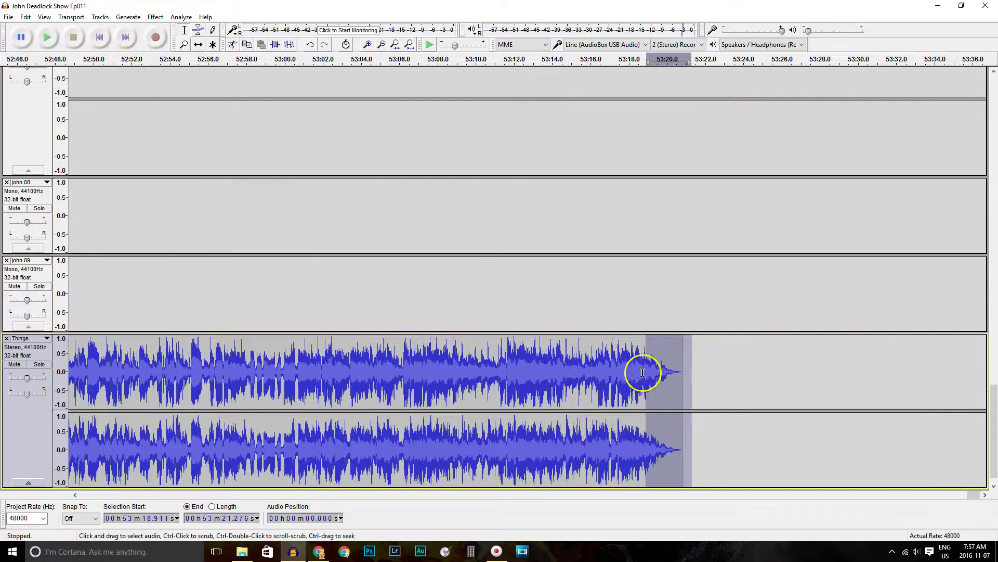
{"action": "left_click", "coordinate": [643, 373]}
{"action": "key", "text": "space"}
{"action": "key", "text": "space"}
{"action": "left_click", "coordinate": [663, 373]}
{"action": "key", "text": "space"}
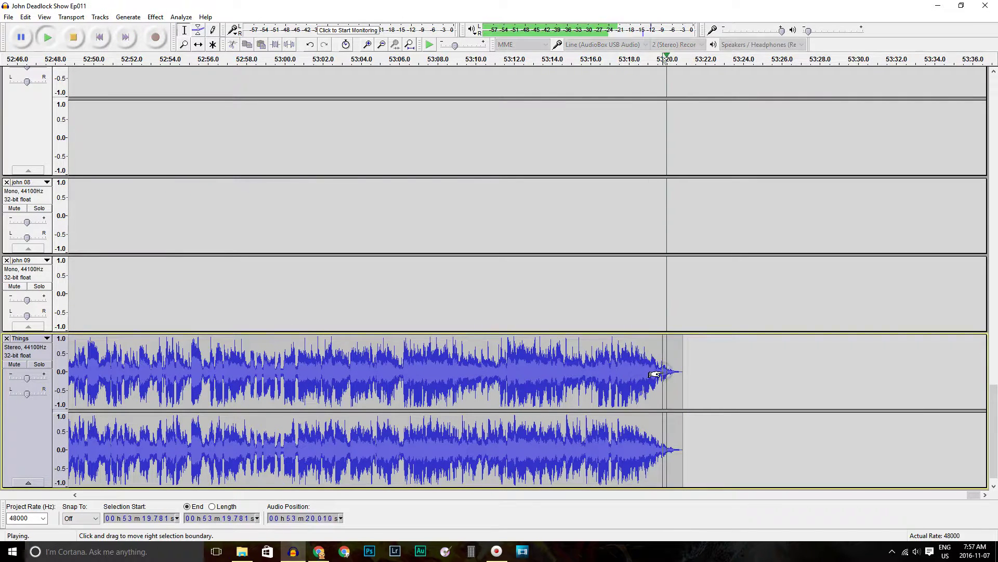
Step: Import john 10 and c.wav from the Sound Clips folder as a new track and move its clip roughly to the end of Things
{"action": "left_click", "coordinate": [242, 552]}
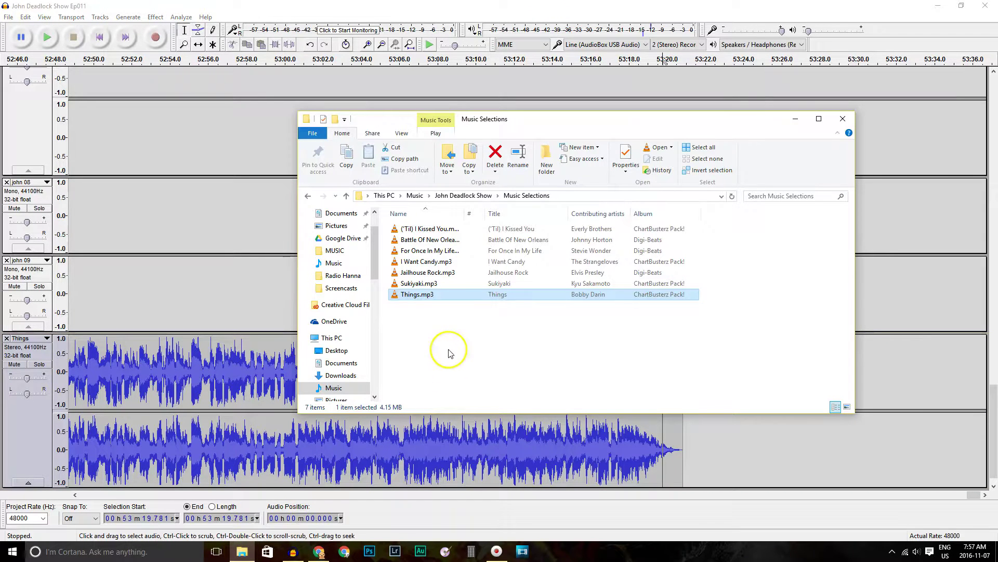
{"action": "left_click", "coordinate": [463, 195]}
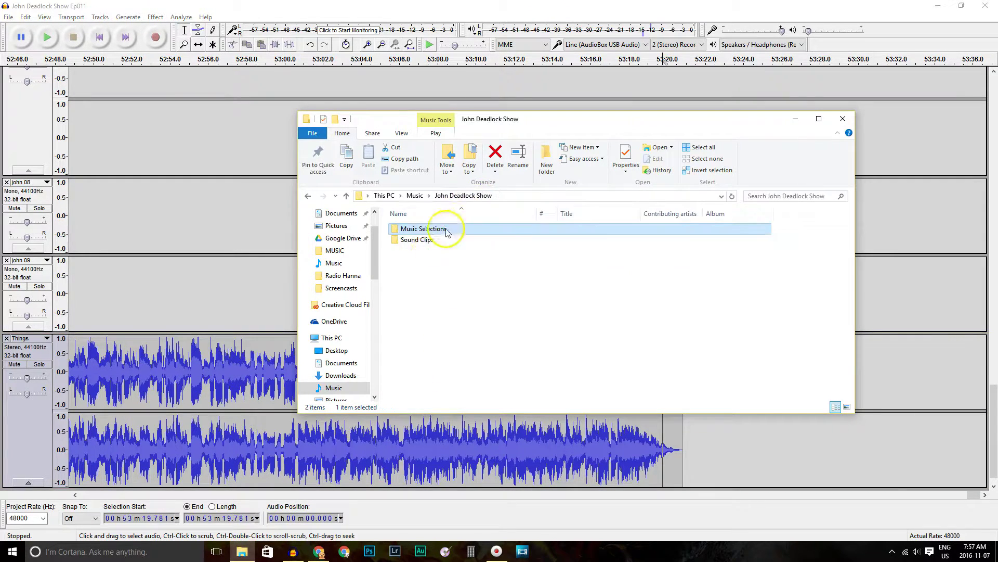
{"action": "double_click", "coordinate": [416, 240]}
{"action": "left_click_drag", "start_coordinate": [411, 392], "coordinate": [695, 472]}
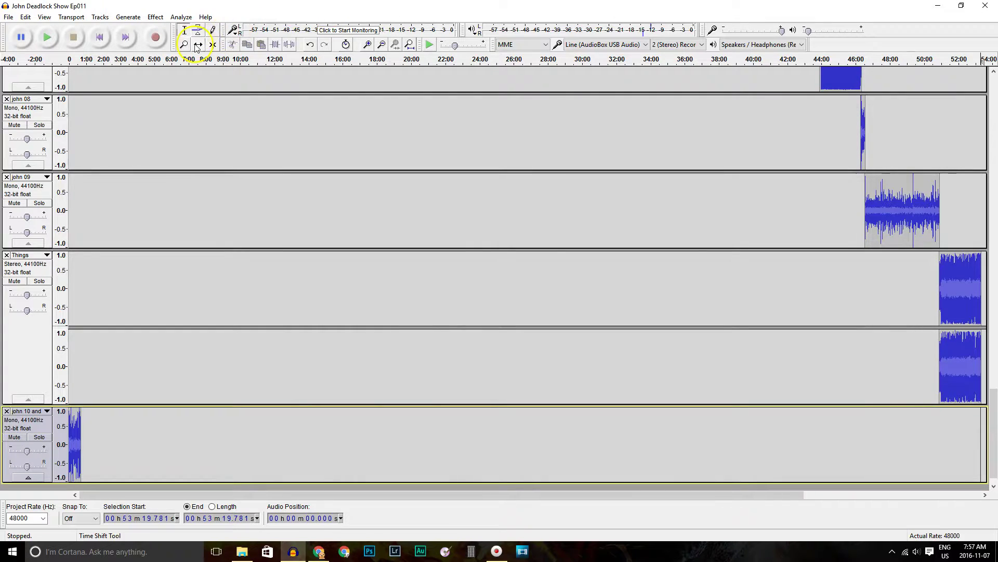
{"action": "left_click_drag", "start_coordinate": [76, 428], "coordinate": [984, 436]}
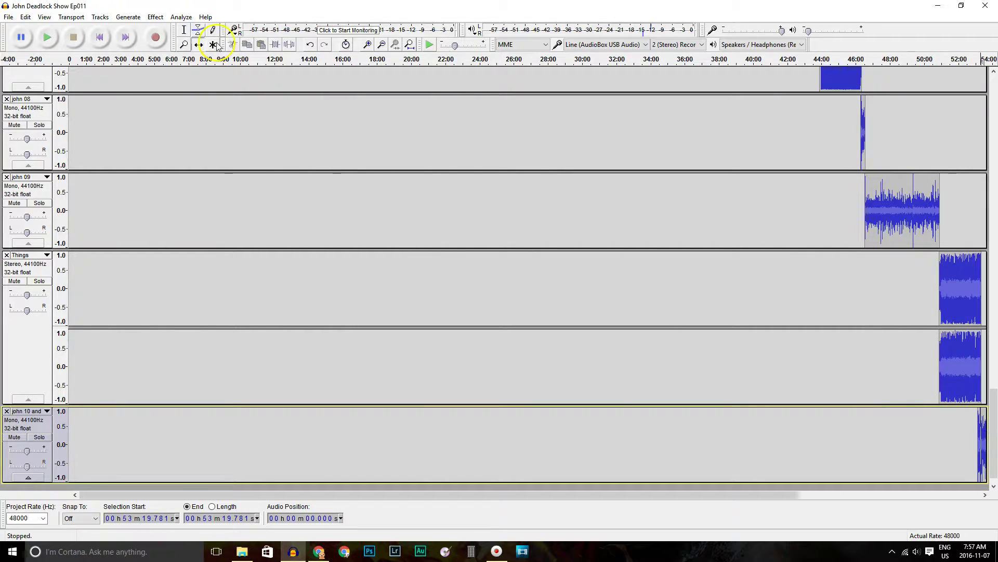
Step: Shift the john 10 and c clip to start slightly before Things ends, at about 53:20.4
{"action": "left_click", "coordinate": [979, 385]}
{"action": "left_click", "coordinate": [979, 386]}
{"action": "left_click", "coordinate": [978, 385]}
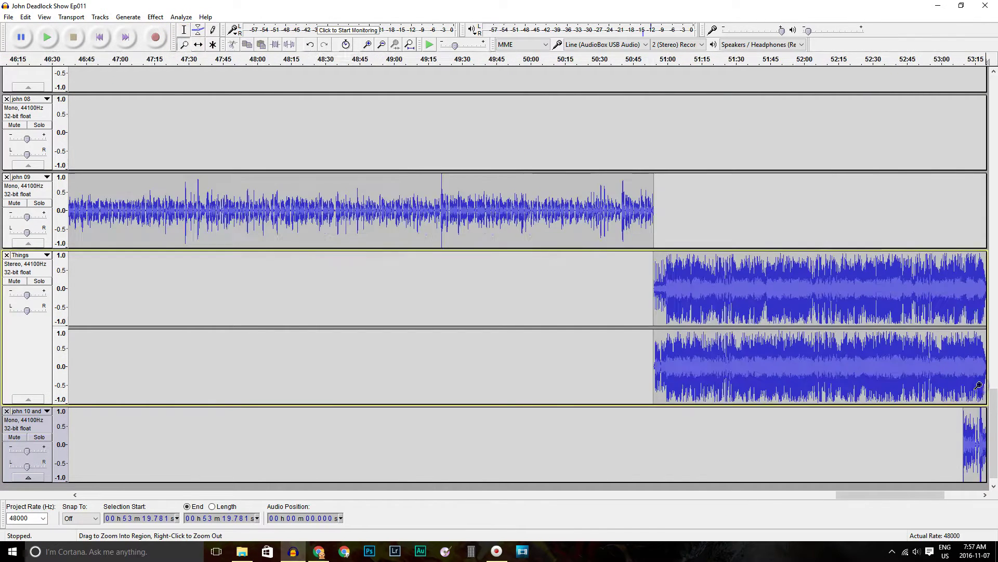
{"action": "left_click", "coordinate": [979, 386]}
{"action": "left_click", "coordinate": [979, 385]}
{"action": "left_click_drag", "start_coordinate": [947, 495], "coordinate": [962, 495]}
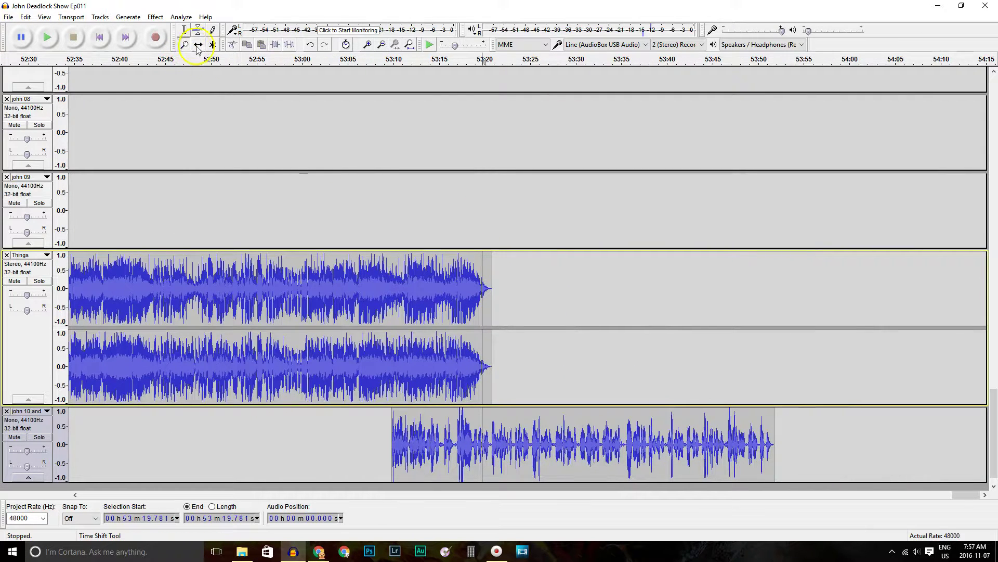
{"action": "left_click_drag", "start_coordinate": [426, 446], "coordinate": [523, 438]}
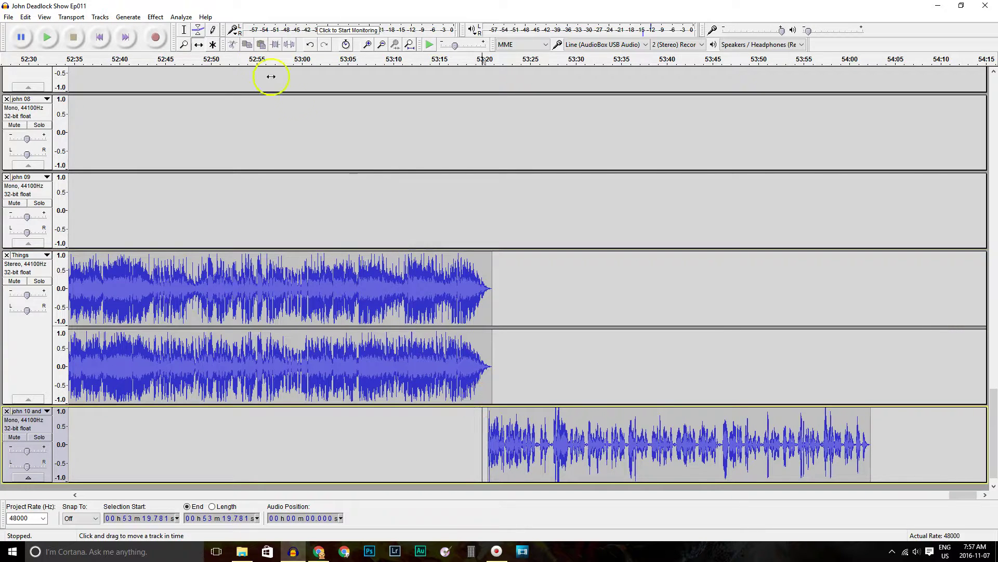
Step: Play the transition from Things into john 10 and c from about 53:20.0
{"action": "left_click", "coordinate": [185, 45]}
{"action": "left_click", "coordinate": [484, 344]}
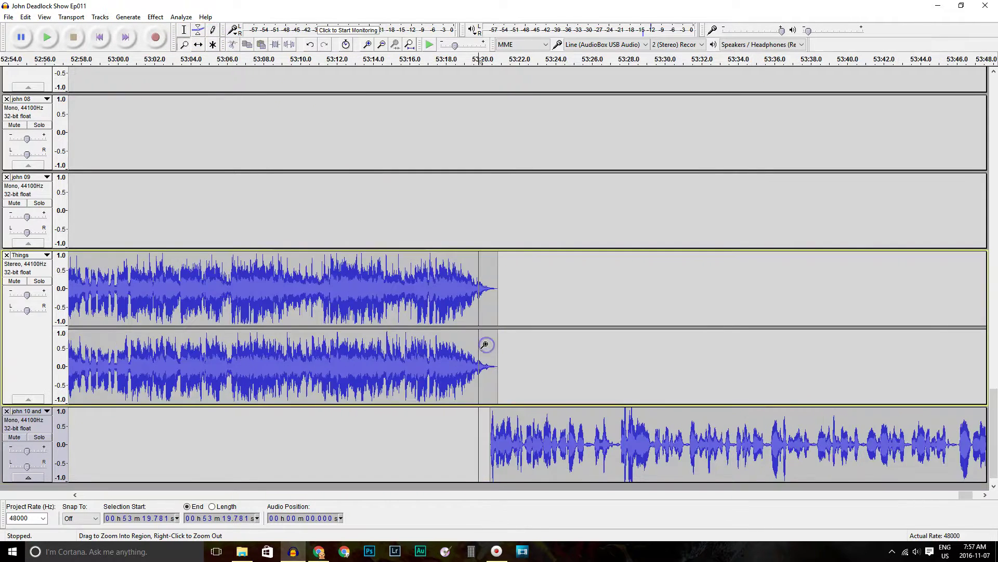
{"action": "left_click", "coordinate": [484, 344]}
{"action": "left_click", "coordinate": [486, 345]}
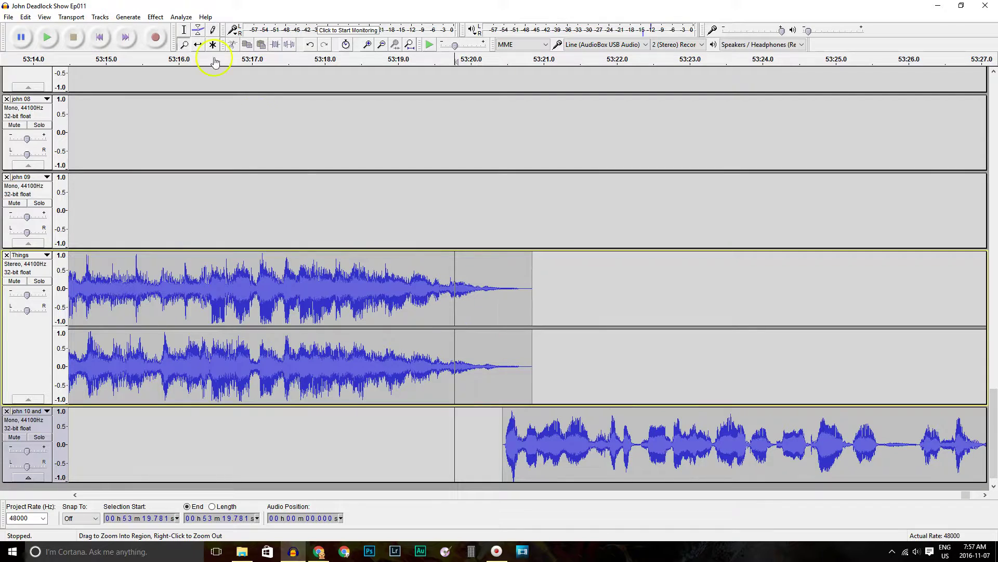
{"action": "left_click", "coordinate": [185, 30]}
{"action": "left_click", "coordinate": [472, 352]}
{"action": "key", "text": "space"}
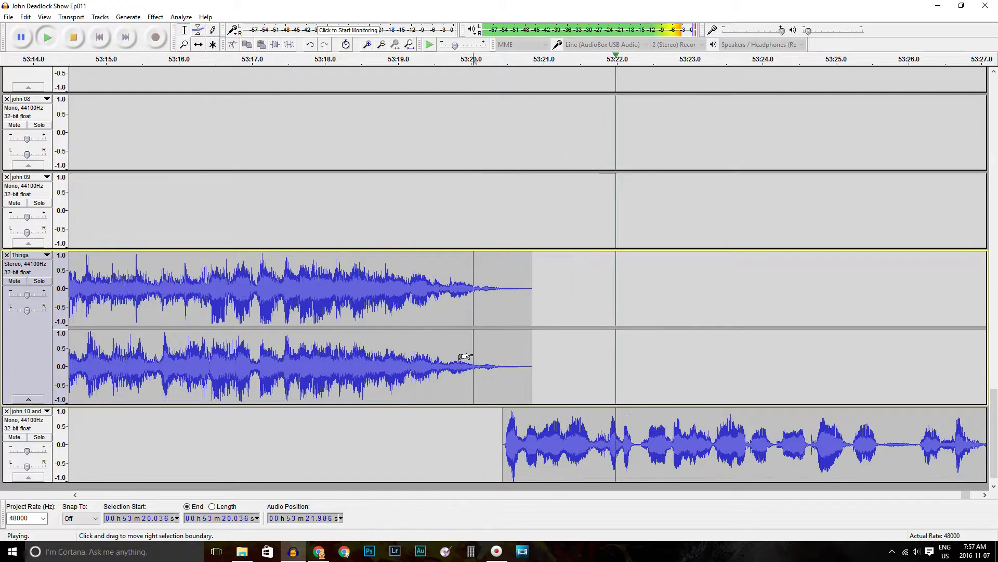
{"action": "key", "text": "space"}
Step: Play the end of john 10 and c from about 53:59.2
{"action": "left_click_drag", "start_coordinate": [966, 495], "coordinate": [977, 496]}
{"action": "left_click", "coordinate": [526, 435]}
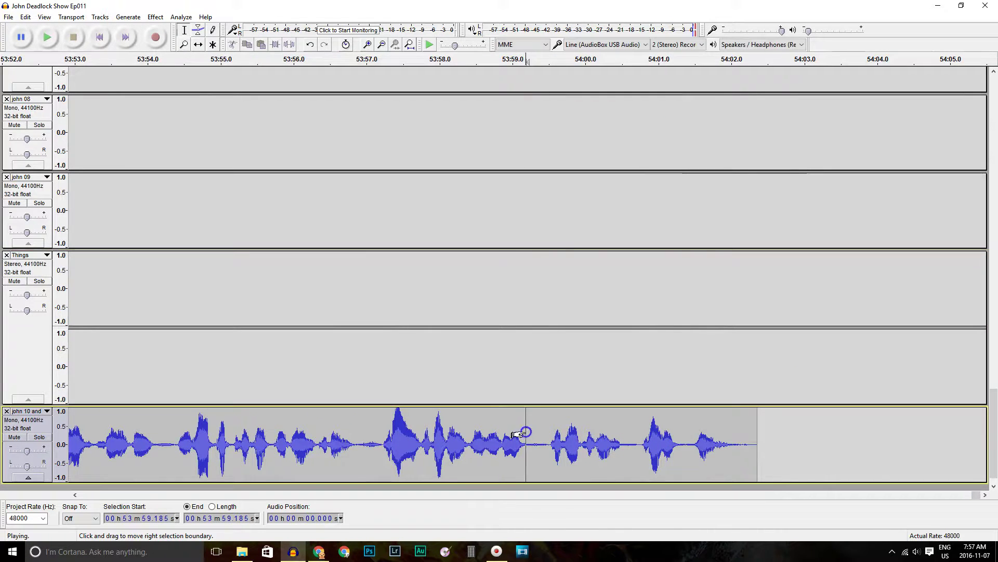
{"action": "key", "text": "space"}
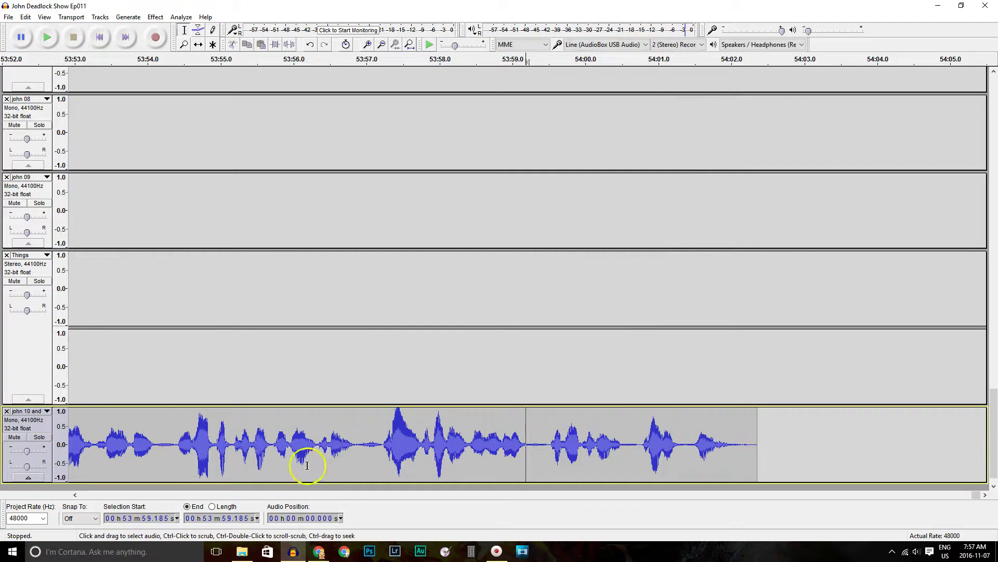
Step: Import charlie part 1.wav from the Sound Clips folder as a new track
{"action": "left_click", "coordinate": [243, 552]}
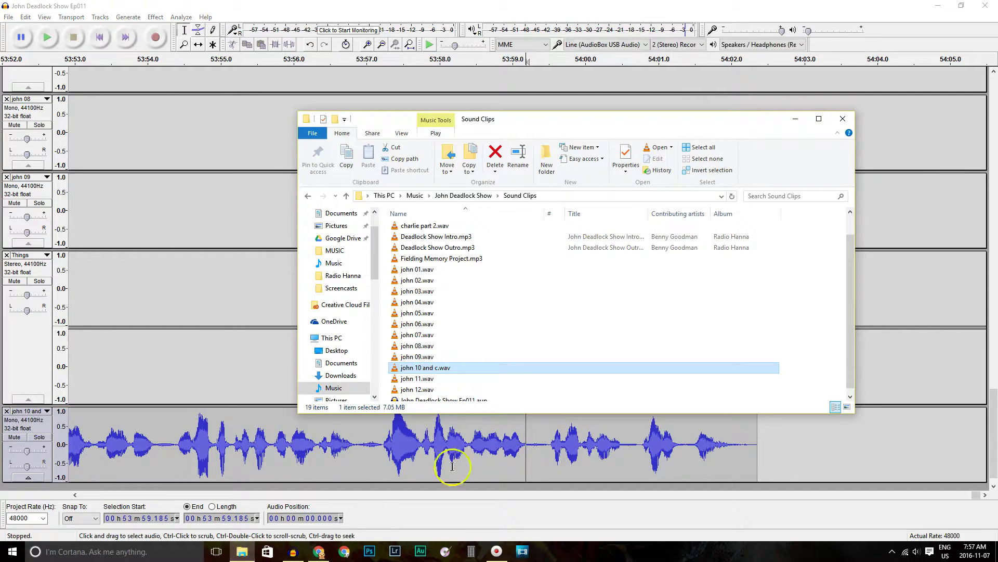
{"action": "scroll", "coordinate": [444, 279], "scroll_direction": "up", "scroll_amount": 1}
{"action": "left_click_drag", "start_coordinate": [418, 225], "coordinate": [781, 481]}
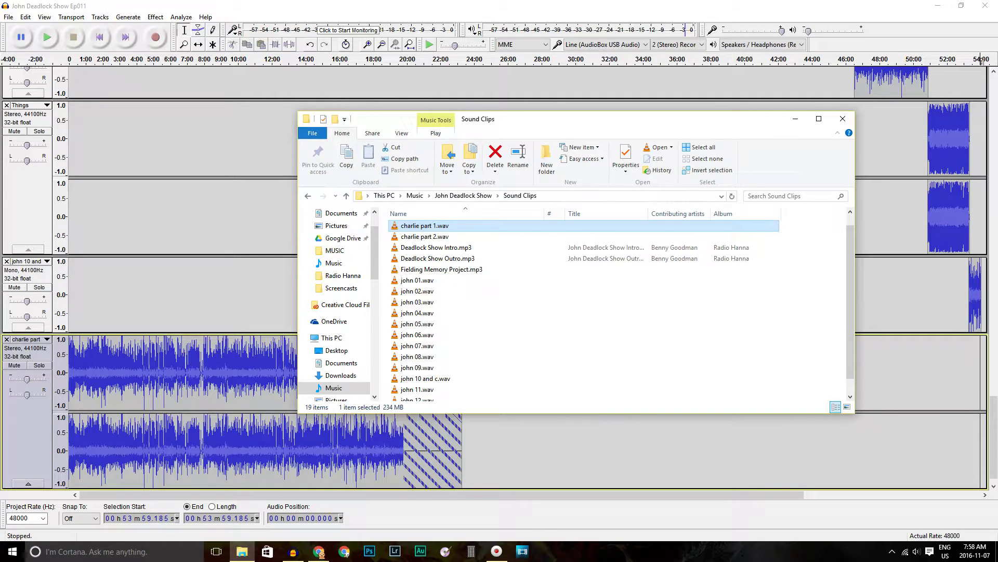
Step: Shift the charlie part 1 clip to start where john 10 and c ends, at about 54:02.3
{"action": "left_click", "coordinate": [417, 86]}
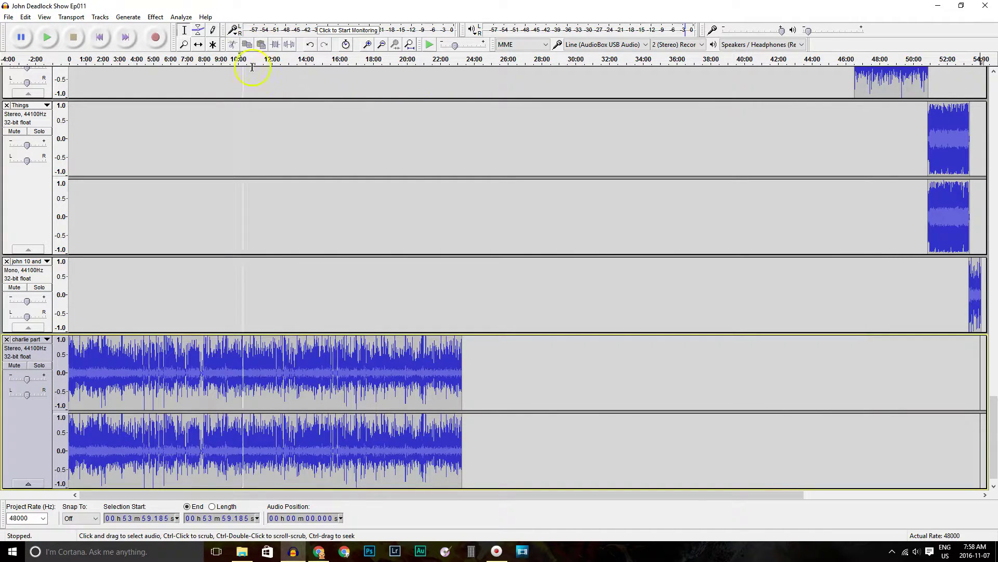
{"action": "left_click", "coordinate": [197, 45]}
{"action": "left_click_drag", "start_coordinate": [163, 360], "coordinate": [994, 372]}
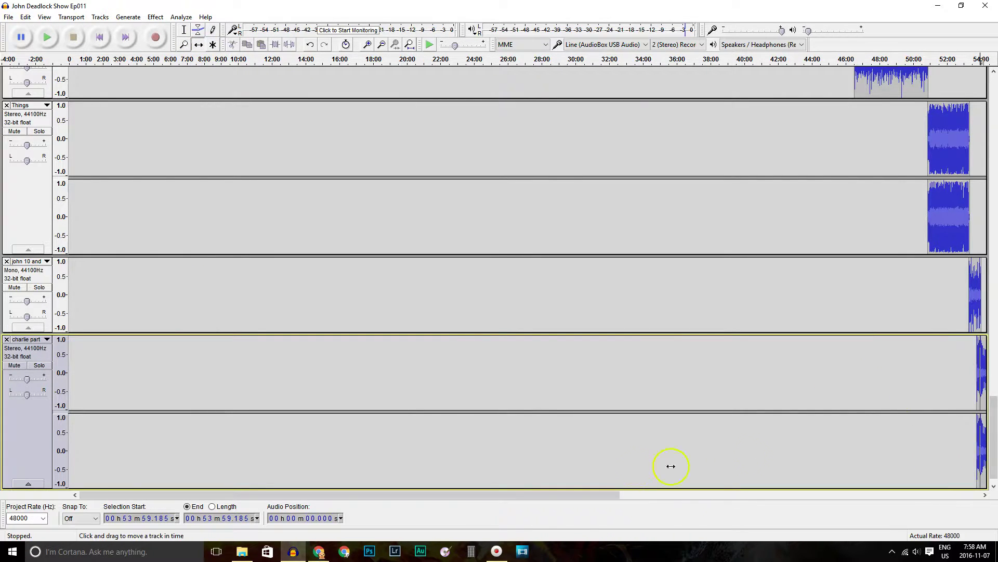
{"action": "left_click_drag", "start_coordinate": [555, 494], "coordinate": [720, 494]}
{"action": "left_click_drag", "start_coordinate": [733, 373], "coordinate": [740, 373]}
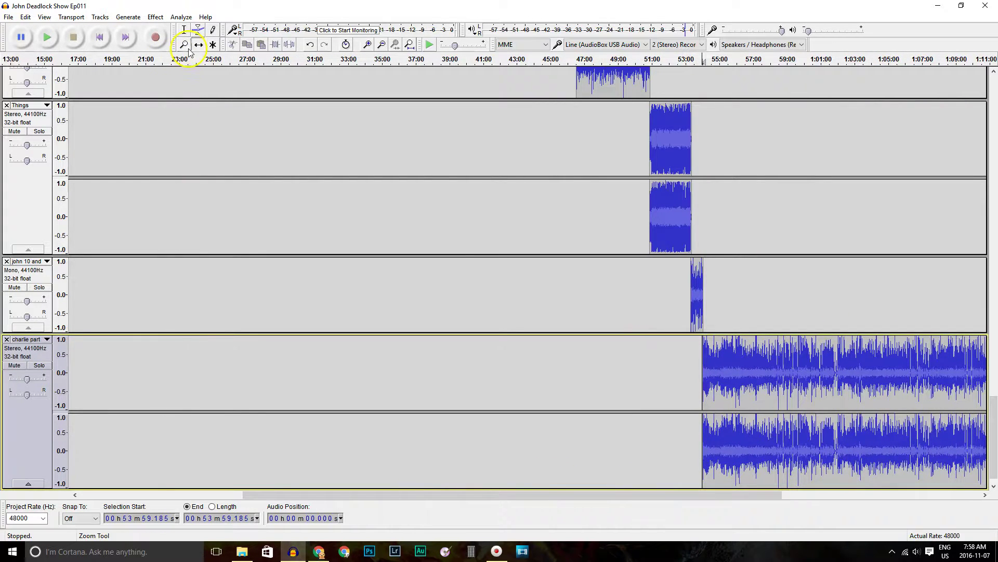
Step: Delete the silence at the start of charlie part 1, from about 54:02.26 to 54:02.65
{"action": "left_click", "coordinate": [703, 345]}
{"action": "left_click", "coordinate": [702, 345]}
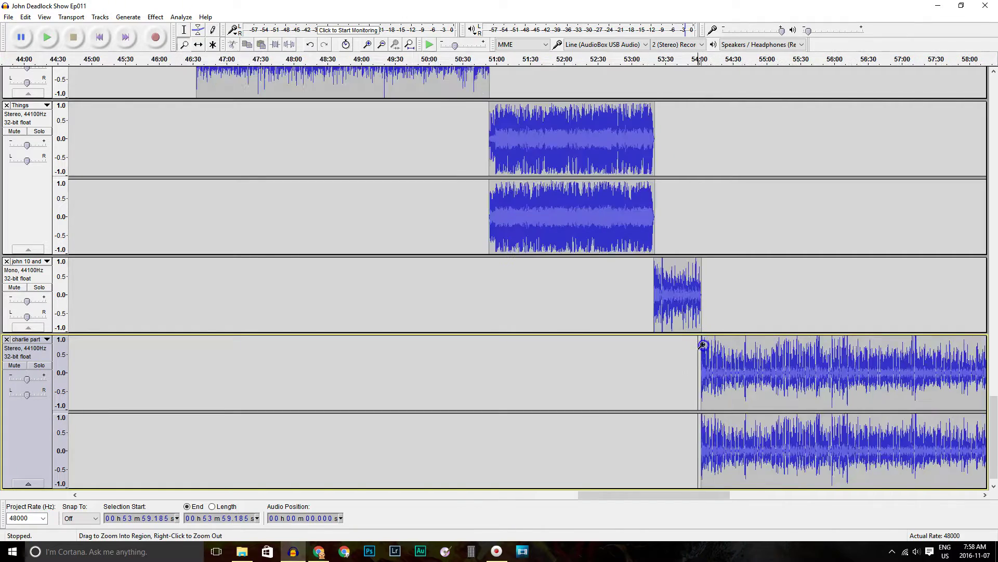
{"action": "left_click", "coordinate": [700, 345]}
{"action": "left_click", "coordinate": [697, 345]}
{"action": "left_click", "coordinate": [691, 345]}
{"action": "left_click", "coordinate": [689, 345]}
{"action": "left_click", "coordinate": [681, 346]}
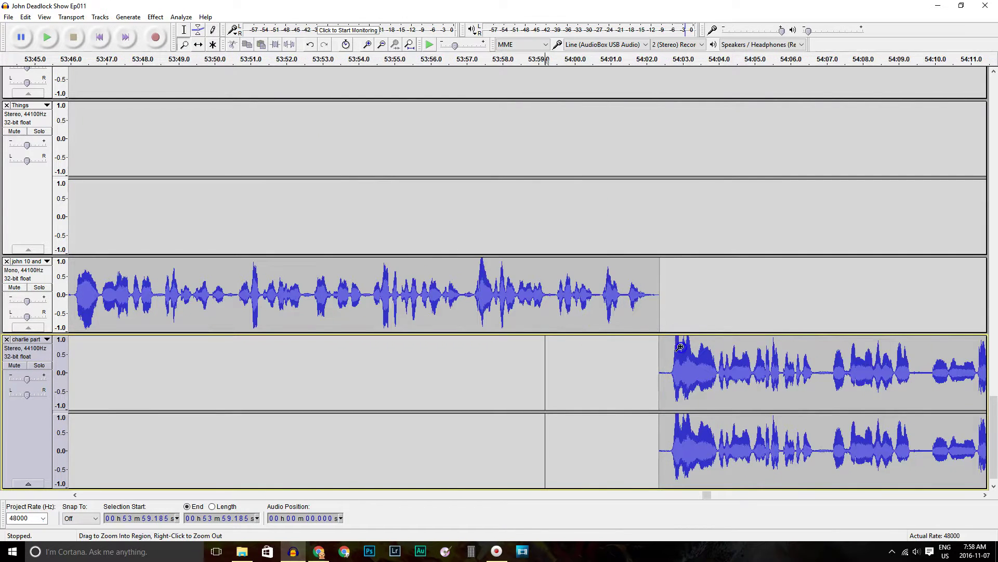
{"action": "left_click", "coordinate": [678, 347]}
{"action": "left_click", "coordinate": [183, 30]}
{"action": "left_click_drag", "start_coordinate": [633, 381], "coordinate": [661, 379]}
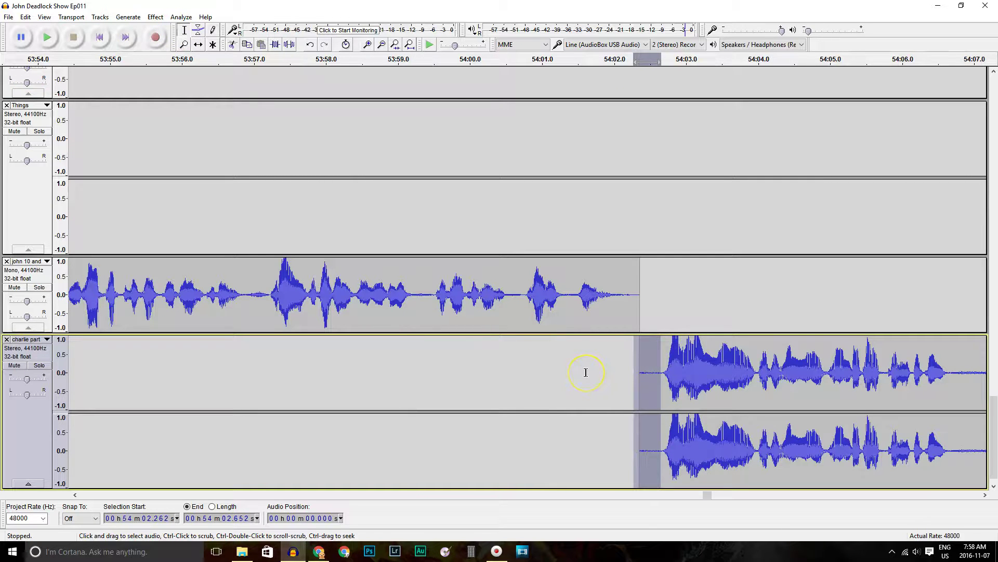
{"action": "key", "text": "Delete"}
Step: Play the transition from john 10 and c into charlie part 1 from about 54:02.2
{"action": "left_click", "coordinate": [627, 365]}
{"action": "key", "text": "space"}
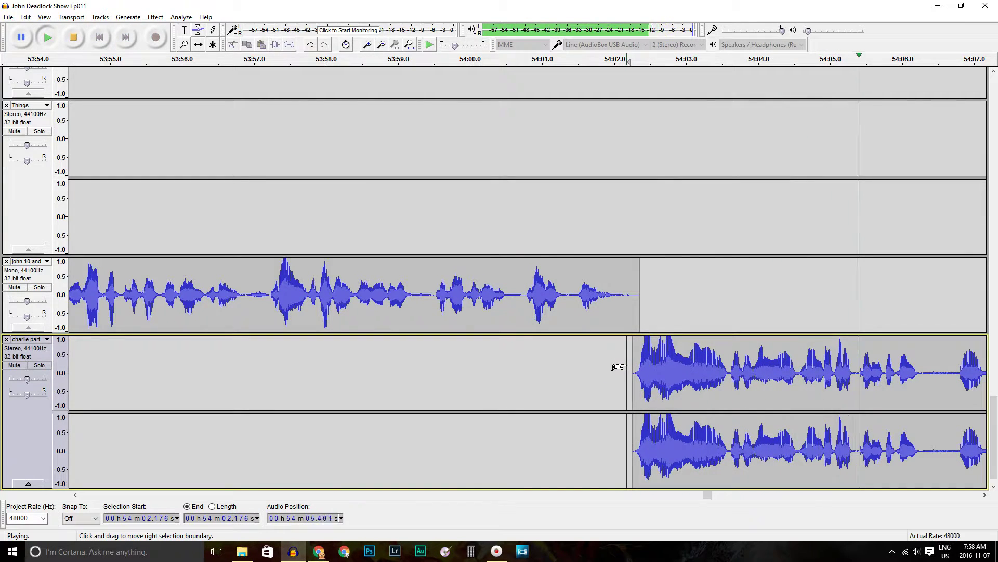
{"action": "left_click", "coordinate": [648, 355]}
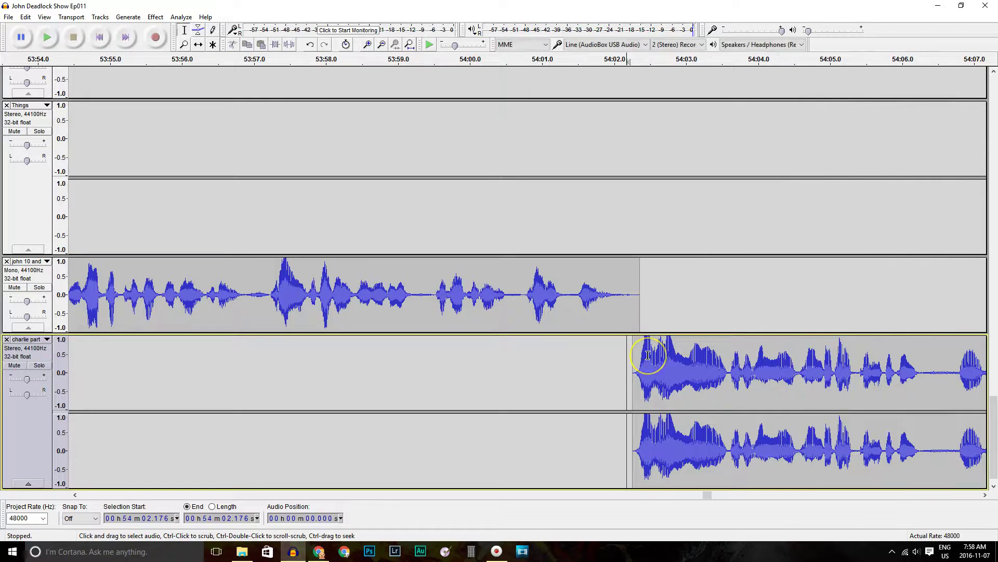
Step: Shift the charlie part 1 clip slightly earlier to start at about 54:02.2, overlapping the end of john 10 and c
{"action": "left_click", "coordinate": [183, 46]}
{"action": "left_click_drag", "start_coordinate": [676, 356], "coordinate": [676, 355]}
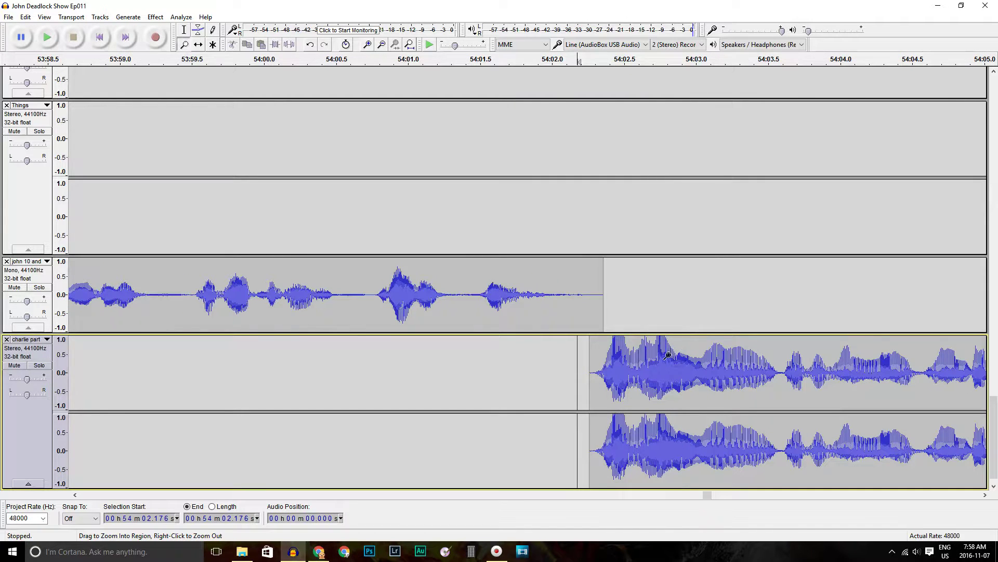
{"action": "left_click", "coordinate": [197, 46]}
{"action": "left_click_drag", "start_coordinate": [664, 416], "coordinate": [534, 396]}
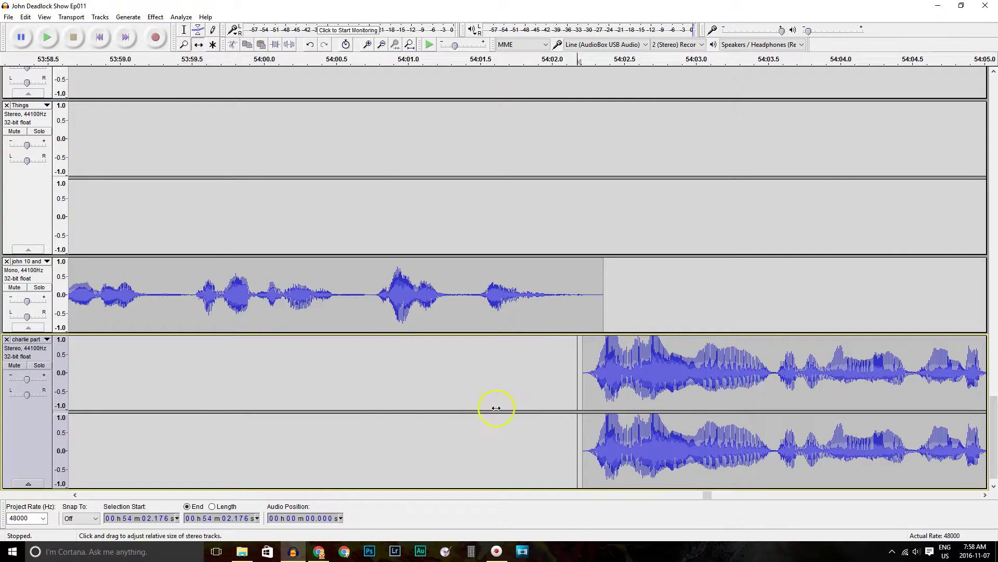
Step: Import charlie part 2.wav from the Sound Clips folder as a new track
{"action": "right_click", "coordinate": [545, 407]}
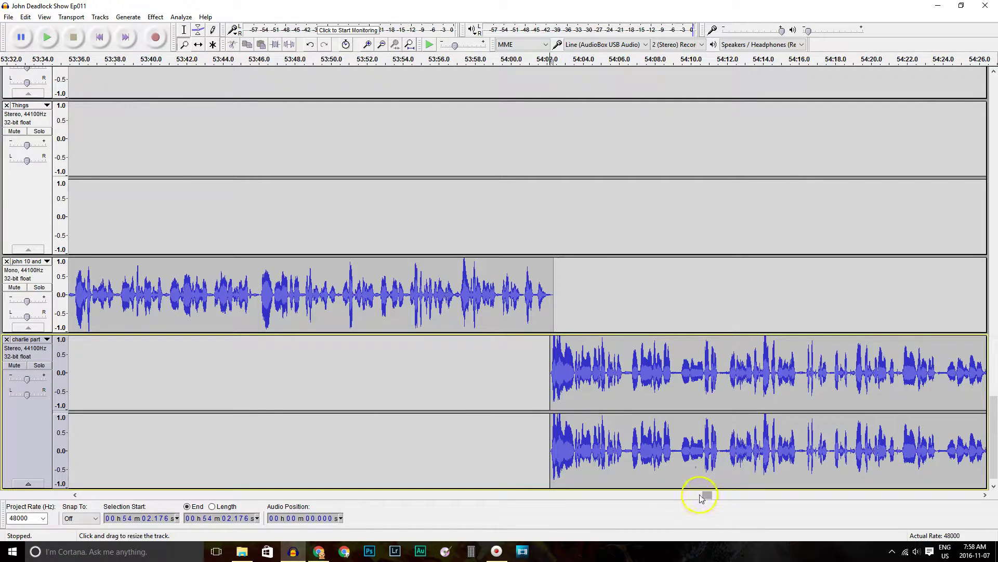
{"action": "left_click", "coordinate": [242, 552]}
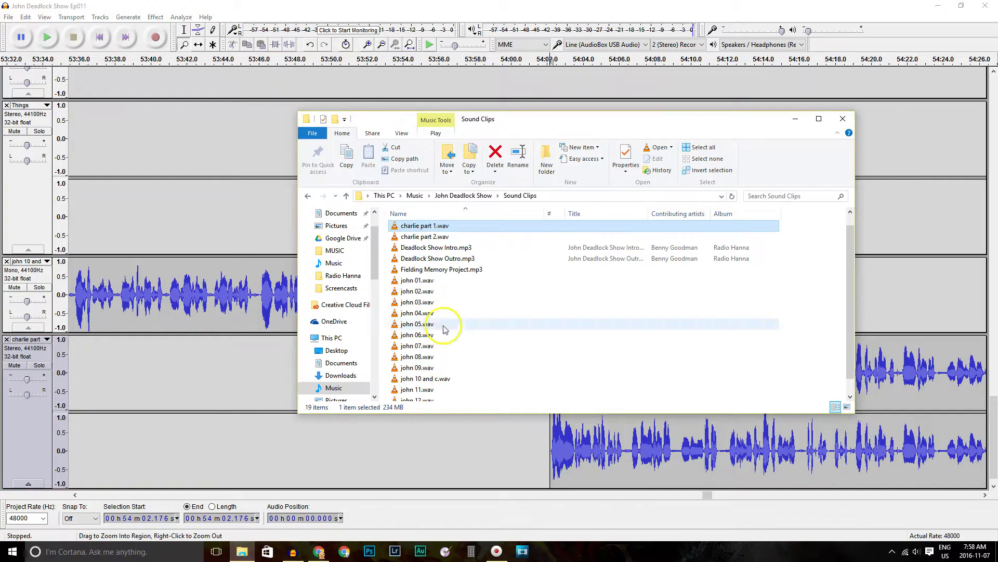
{"action": "key", "text": "Delete"}
{"action": "scroll", "coordinate": [934, 480], "scroll_direction": "down", "scroll_amount": 6}
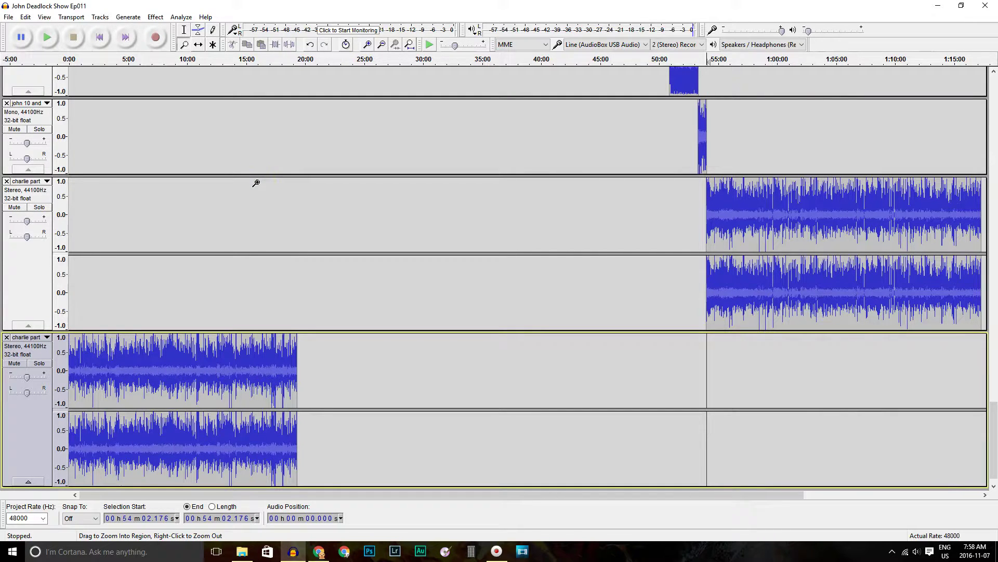
Step: Move the charlie part 2 clip onto the charlie part 1 track, just after the part 1 clip
{"action": "left_click", "coordinate": [199, 43]}
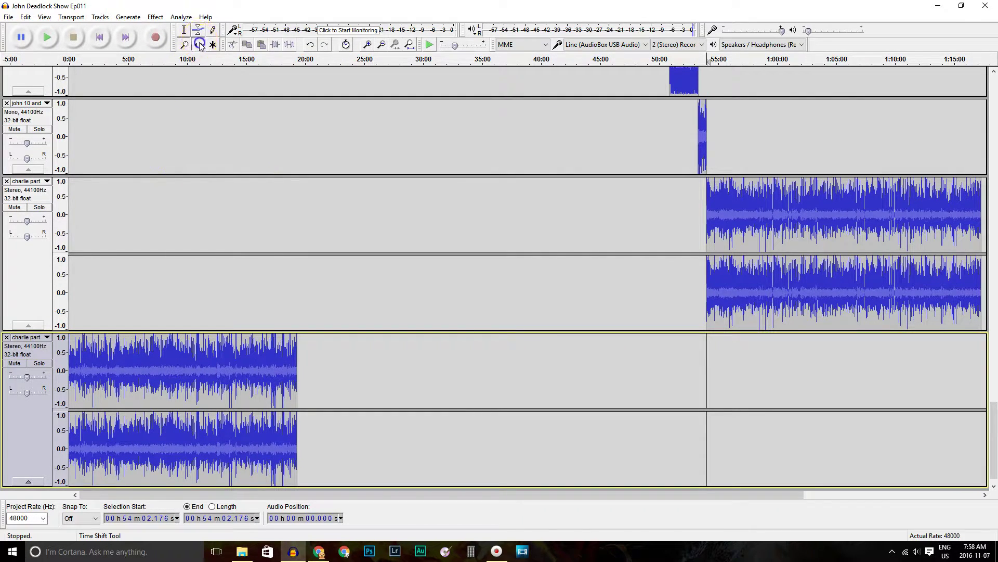
{"action": "left_click_drag", "start_coordinate": [209, 383], "coordinate": [966, 392]}
{"action": "left_click_drag", "start_coordinate": [899, 382], "coordinate": [992, 384]}
{"action": "left_click_drag", "start_coordinate": [674, 492], "coordinate": [864, 494]}
{"action": "left_click_drag", "start_coordinate": [703, 375], "coordinate": [744, 315]}
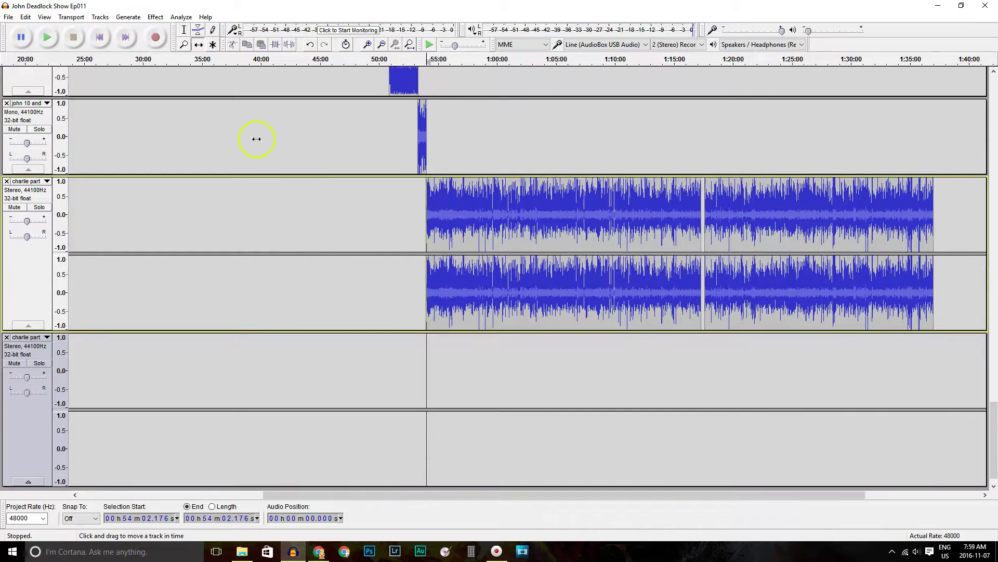
Step: Close the gap between the two charlie clips by shifting part 2 to the end of part 1, at about 1:17:18
{"action": "left_click", "coordinate": [186, 46]}
{"action": "left_click", "coordinate": [702, 215]}
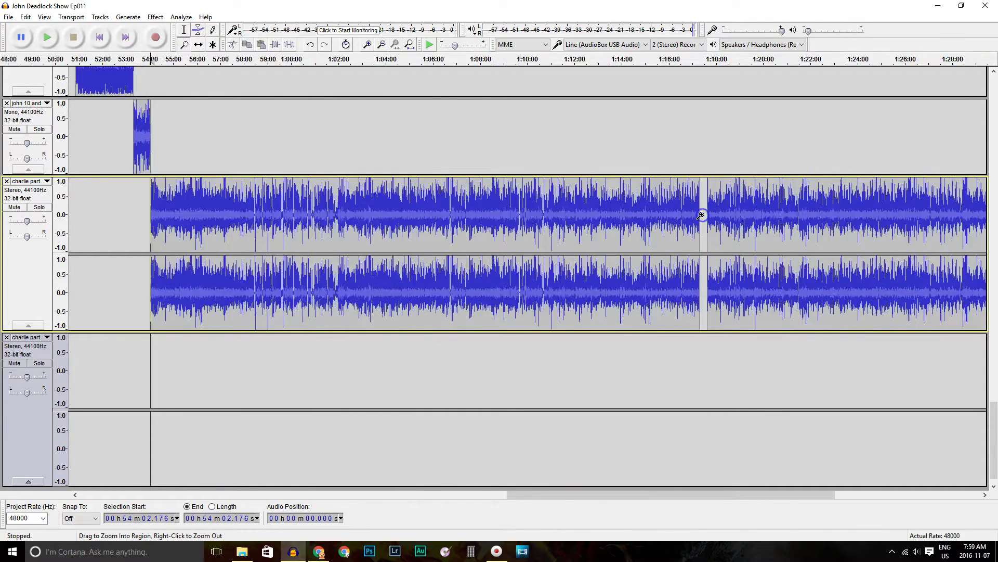
{"action": "left_click", "coordinate": [701, 215]}
{"action": "left_click", "coordinate": [702, 215]}
{"action": "left_click", "coordinate": [702, 214]}
{"action": "left_click", "coordinate": [702, 215]}
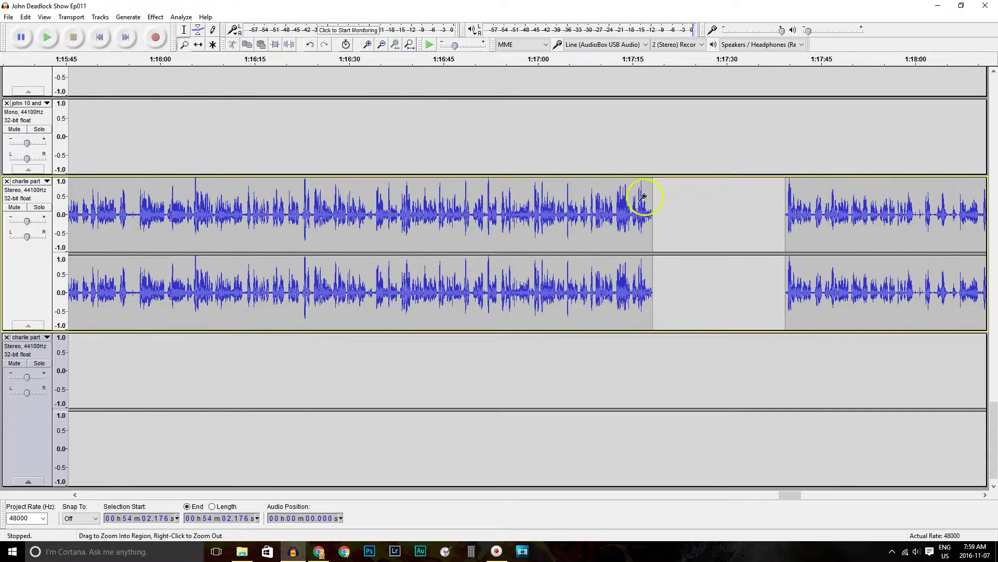
{"action": "left_click", "coordinate": [197, 45]}
{"action": "left_click_drag", "start_coordinate": [857, 228], "coordinate": [725, 228]}
Step: Try to play the join between charlie part 1 and charlie part 2
{"action": "left_click", "coordinate": [184, 30]}
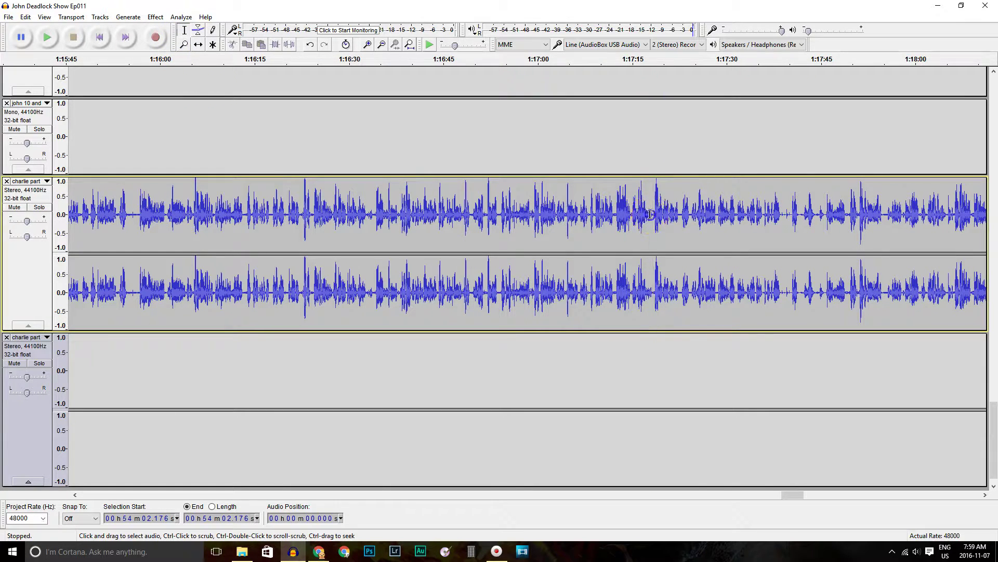
{"action": "key", "text": "space"}
{"action": "key", "text": "space"}
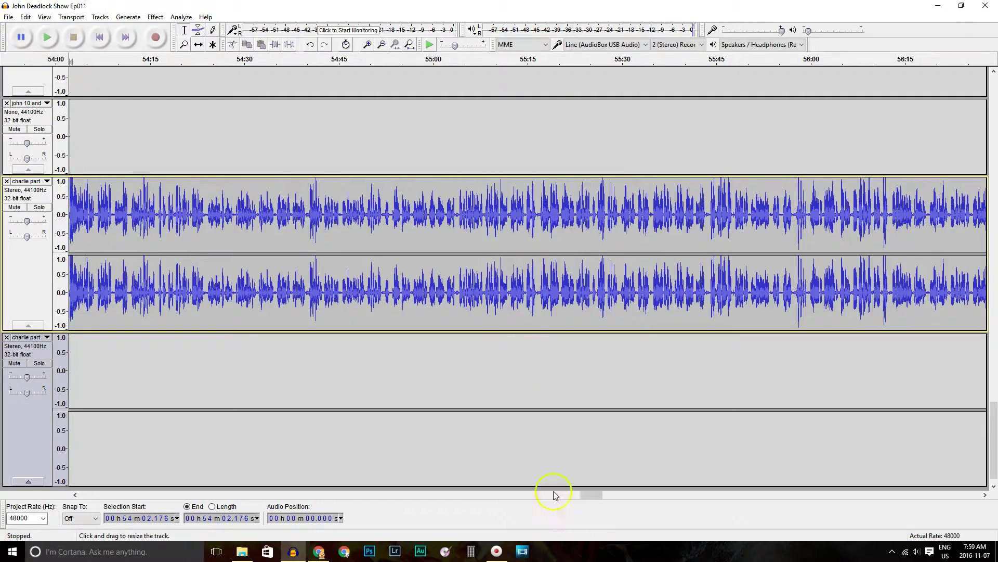
Step: Remove the emptied charlie part 2 track from the project
{"action": "left_click_drag", "start_coordinate": [594, 498], "coordinate": [977, 490]}
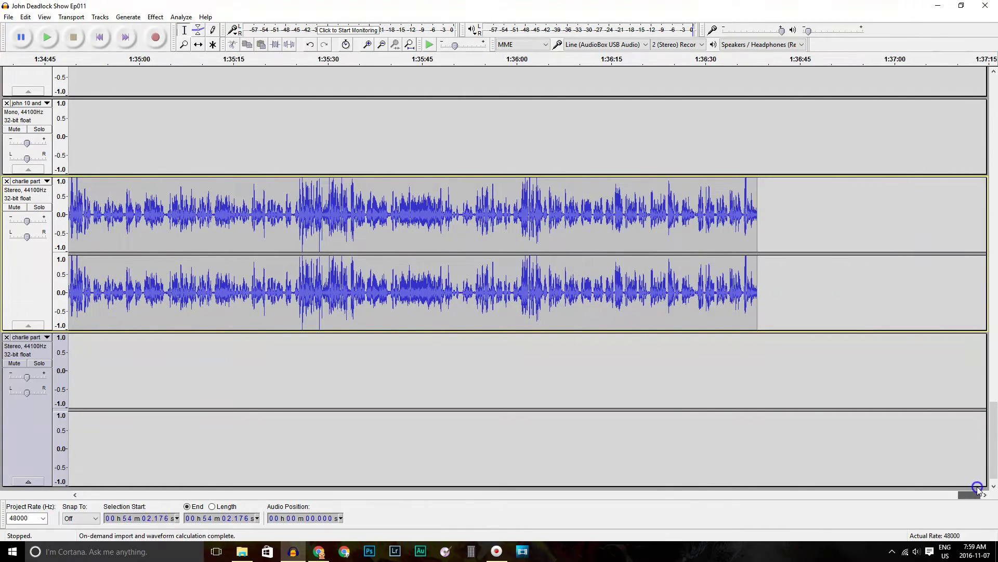
{"action": "left_click", "coordinate": [7, 337]}
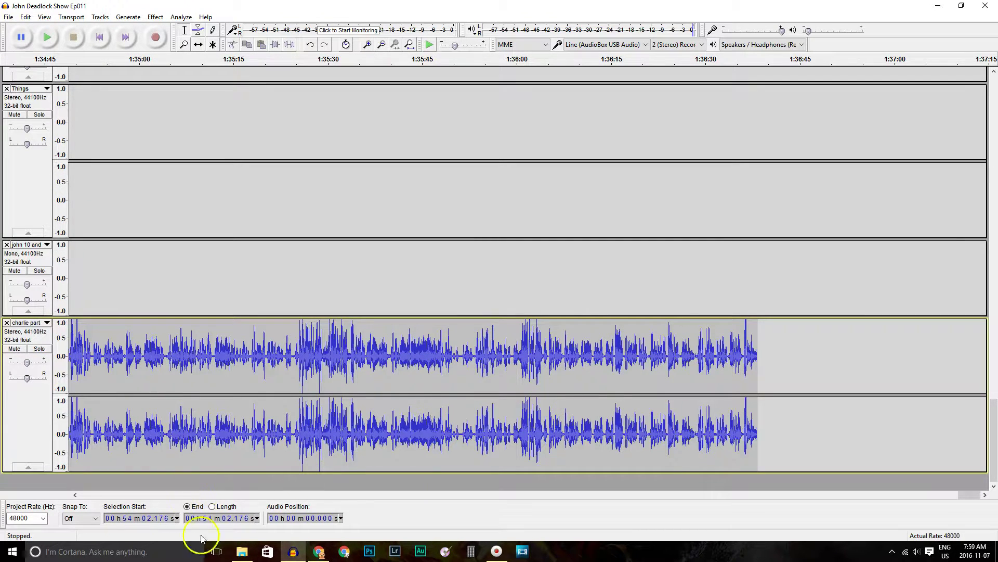
Step: Import john 11.wav from the Sound Clips folder and shift its clip to the end of charlie part 2
{"action": "left_click", "coordinate": [241, 551]}
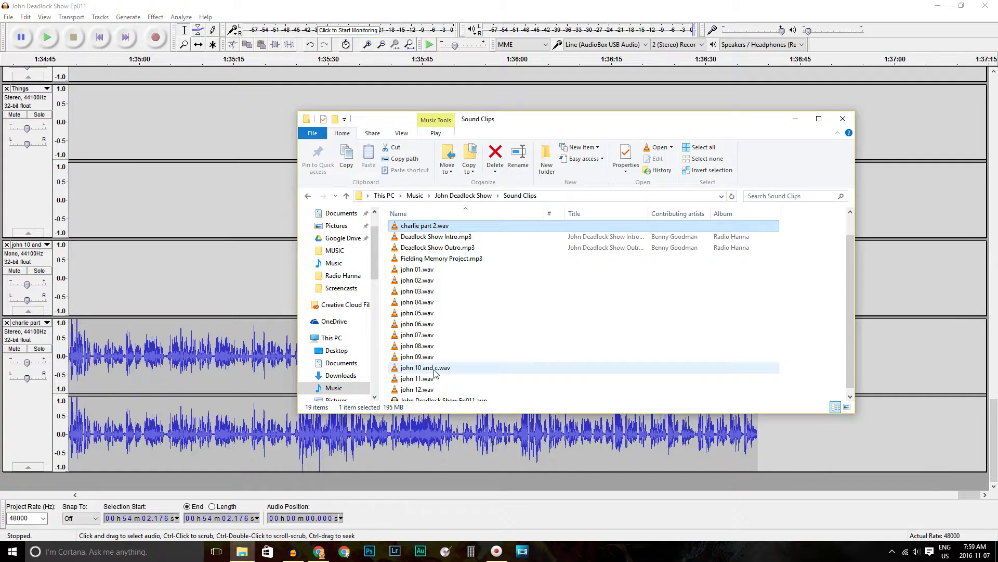
{"action": "left_click_drag", "start_coordinate": [436, 378], "coordinate": [785, 484]}
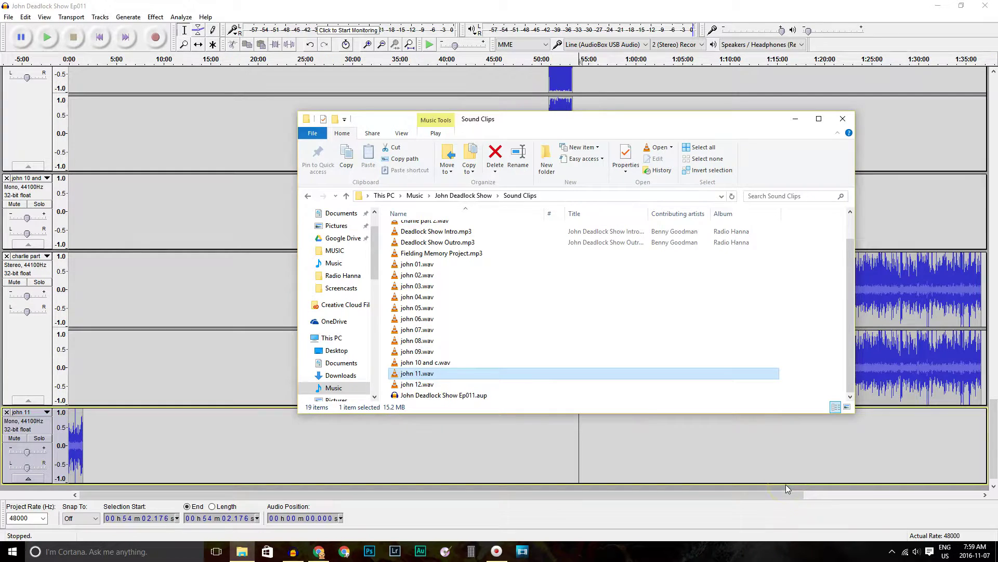
{"action": "left_click", "coordinate": [354, 6]}
{"action": "left_click", "coordinate": [199, 45]}
{"action": "left_click_drag", "start_coordinate": [78, 432], "coordinate": [984, 435]}
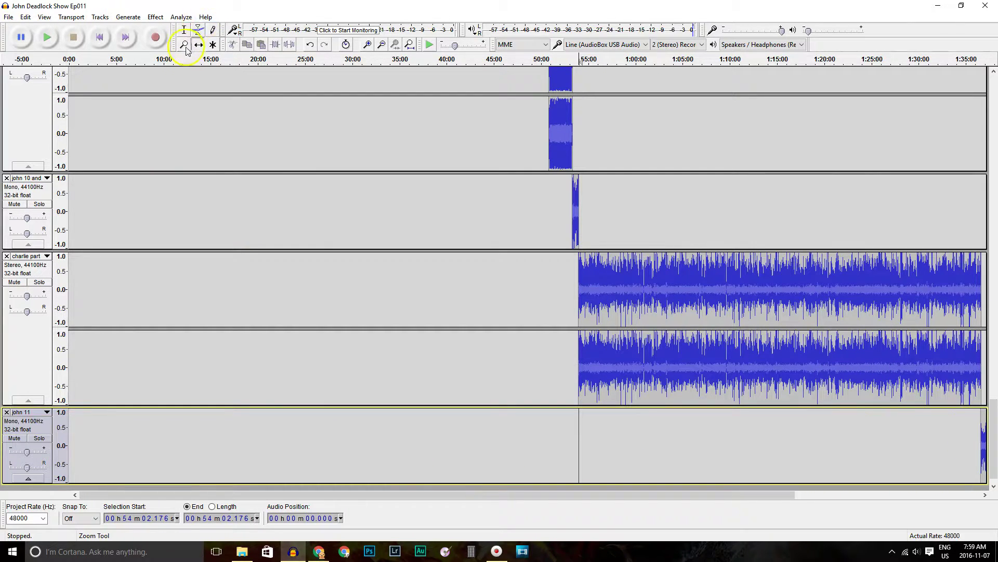
Step: Nudge the john 11 clip to start just after charlie part 2 ends, at about 1:36:38.3
{"action": "left_click", "coordinate": [970, 360]}
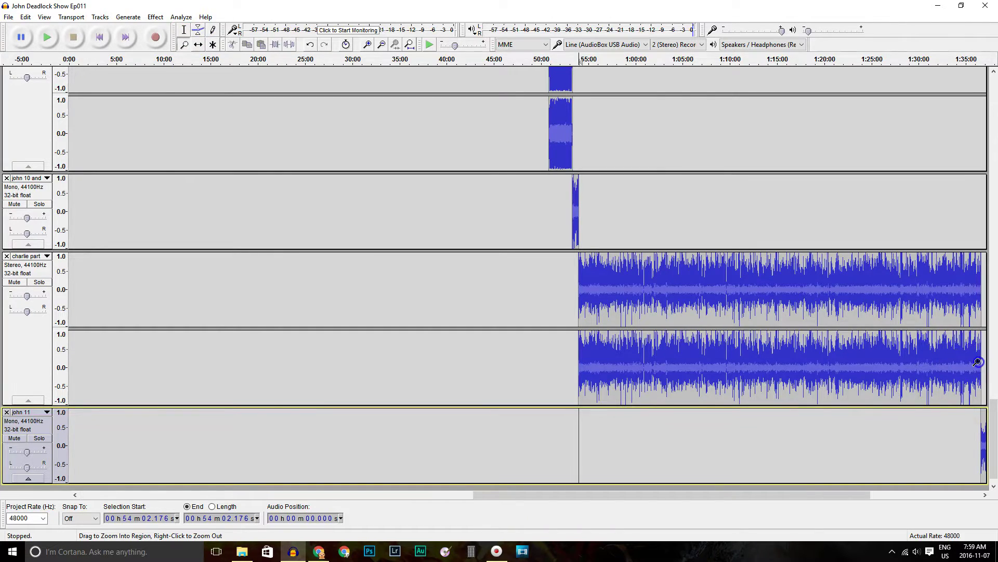
{"action": "left_click", "coordinate": [972, 360]}
{"action": "left_click", "coordinate": [973, 361]}
{"action": "left_click", "coordinate": [977, 362]}
{"action": "left_click", "coordinate": [980, 362]}
{"action": "left_click", "coordinate": [980, 363]}
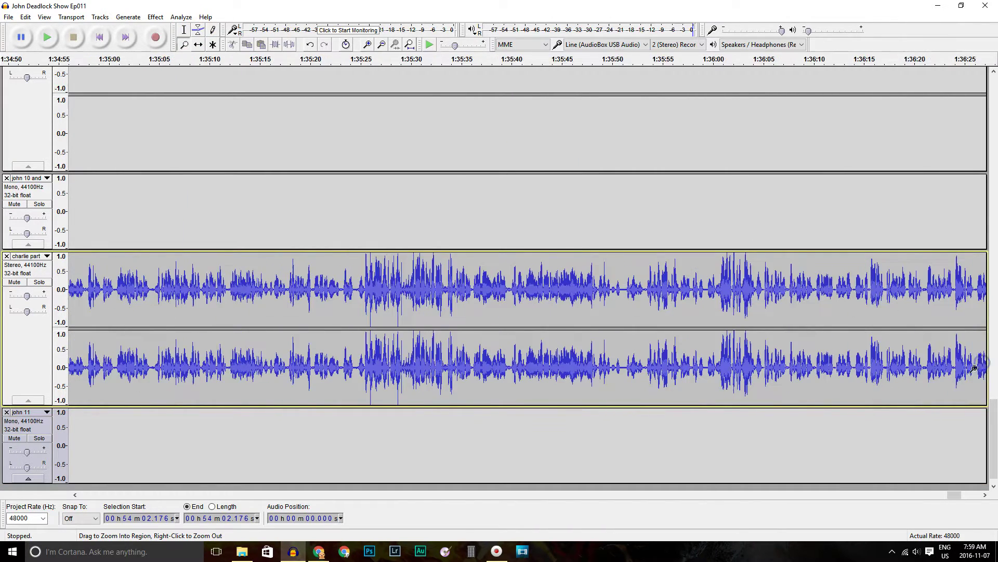
{"action": "left_click_drag", "start_coordinate": [950, 494], "coordinate": [962, 496]}
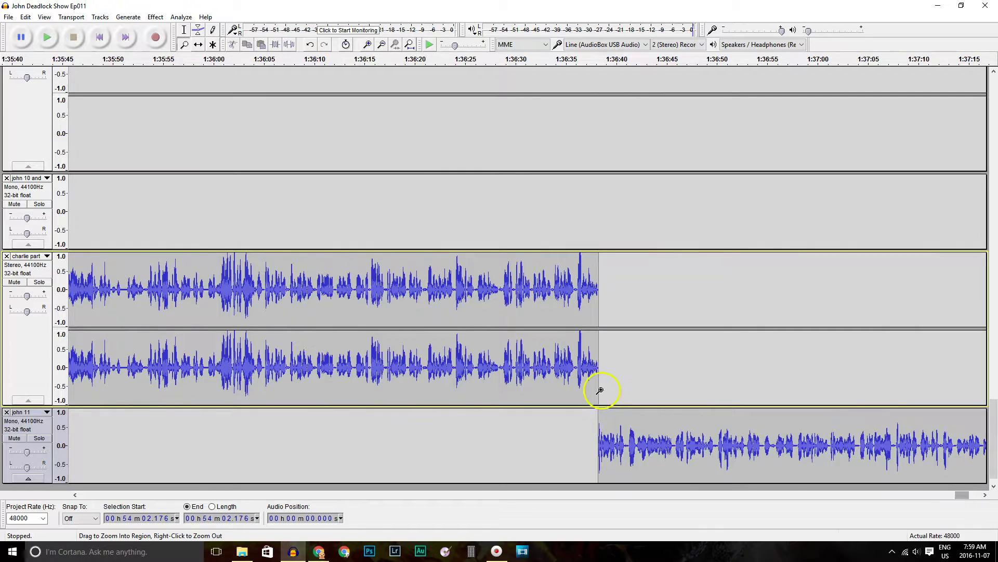
{"action": "left_click", "coordinate": [592, 295]}
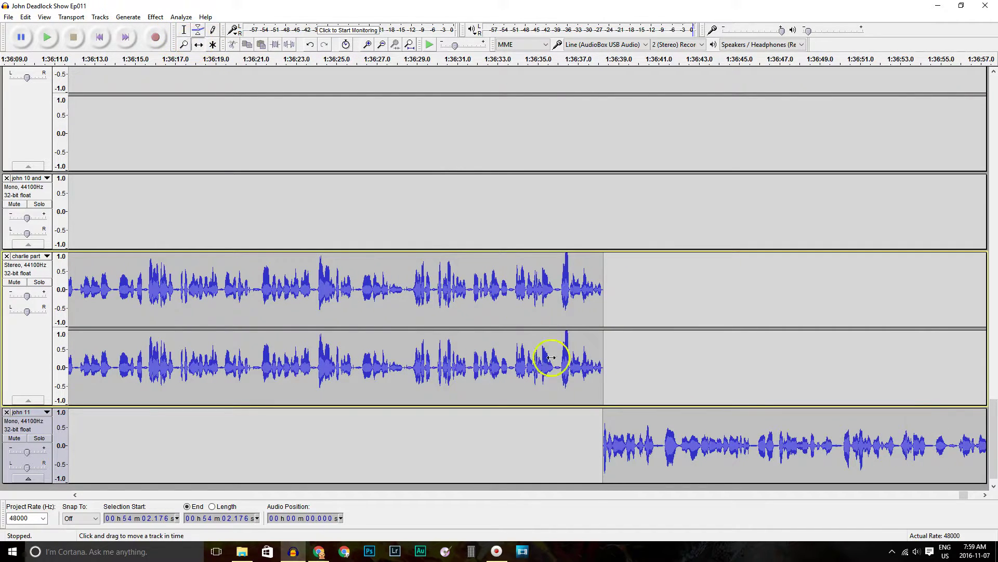
{"action": "left_click_drag", "start_coordinate": [628, 438], "coordinate": [629, 437]}
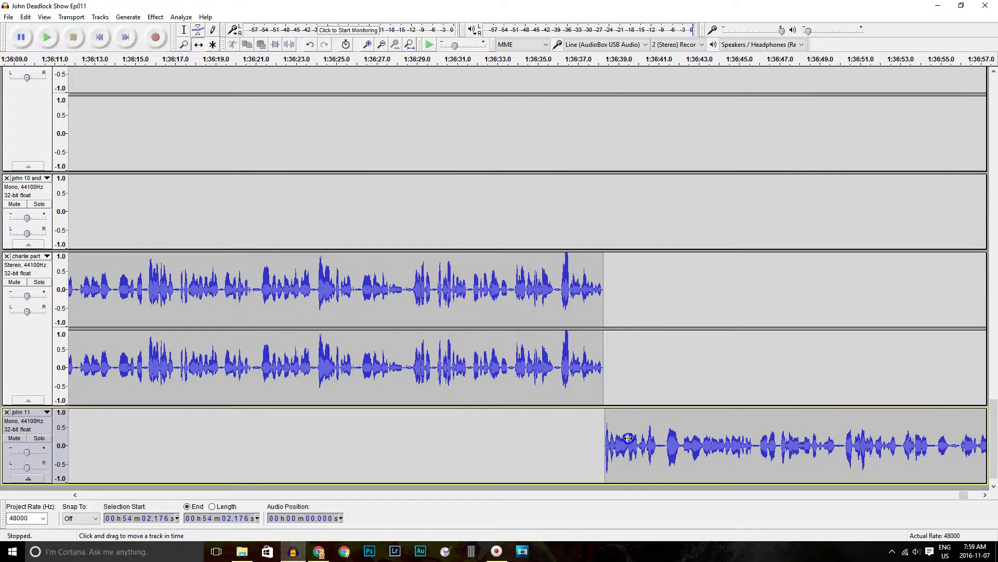
Step: Play the transition from charlie part 2 into john 11 from about 1:36:37.7
{"action": "left_click", "coordinate": [184, 31]}
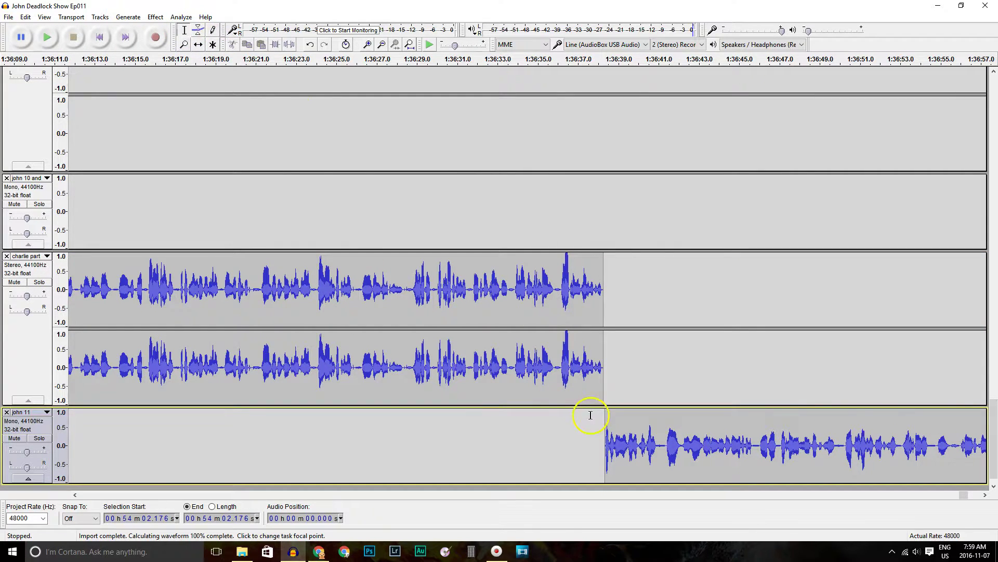
{"action": "key", "text": "space"}
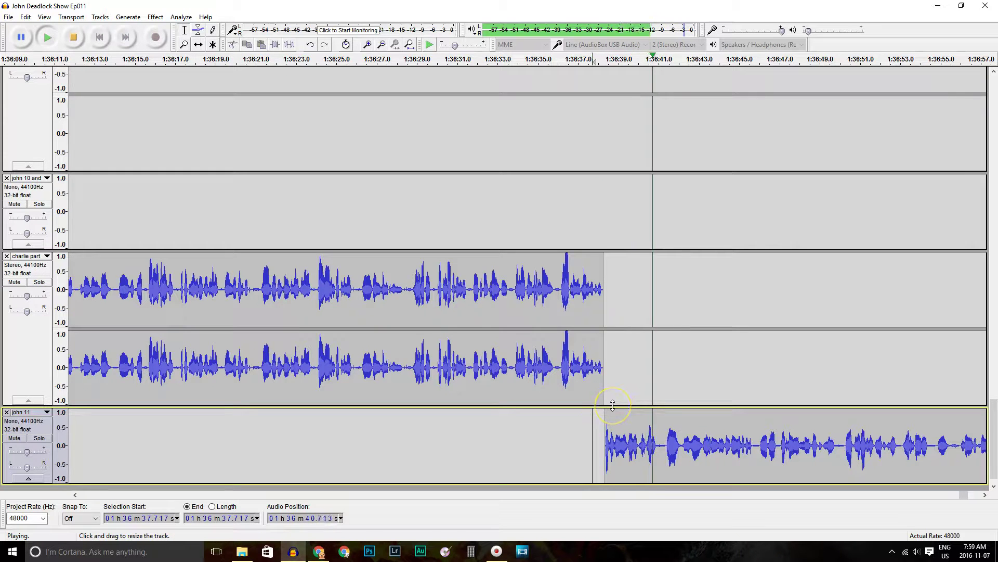
{"action": "key", "text": "space"}
Step: Play the end of john 11 from about 1:38:01.7
{"action": "left_click", "coordinate": [965, 490]}
{"action": "left_click_drag", "start_coordinate": [962, 496], "coordinate": [976, 494]}
{"action": "left_click", "coordinate": [608, 443]}
{"action": "key", "text": "space"}
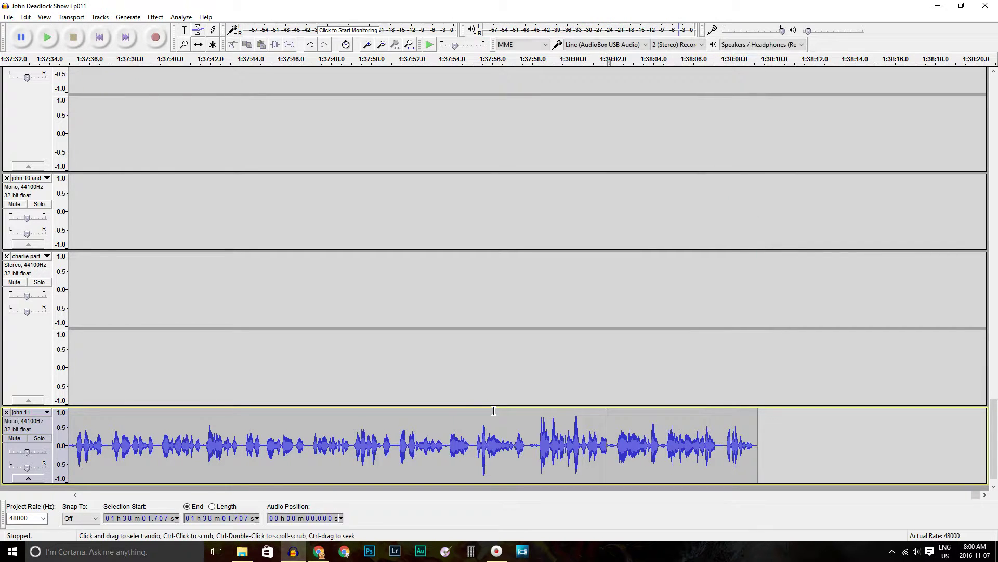
Step: Import the ('Til) I Kissed You MP3 from the Music Selections folder and shift its clip to the end of john 11
{"action": "left_click", "coordinate": [242, 552]}
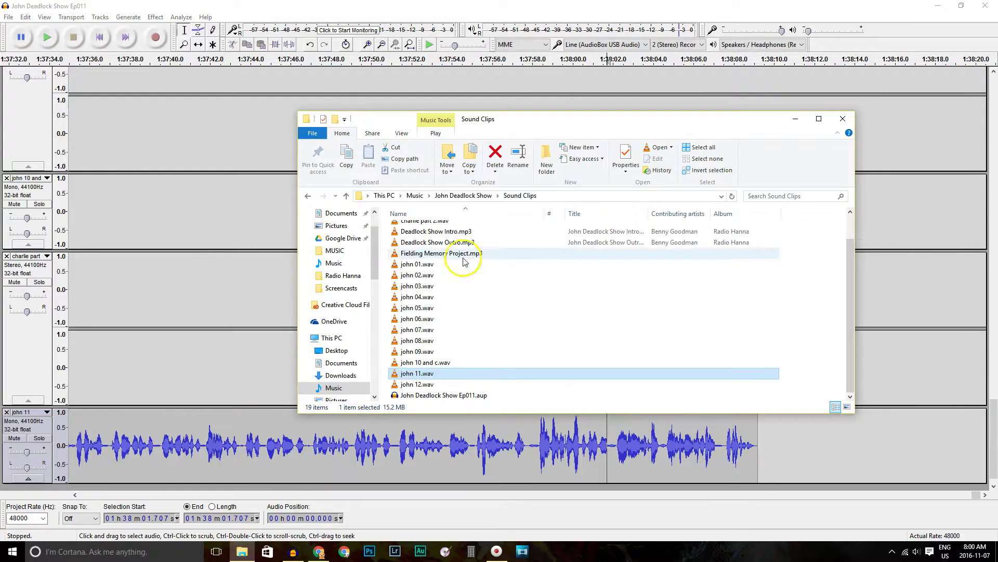
{"action": "left_click", "coordinate": [465, 195]}
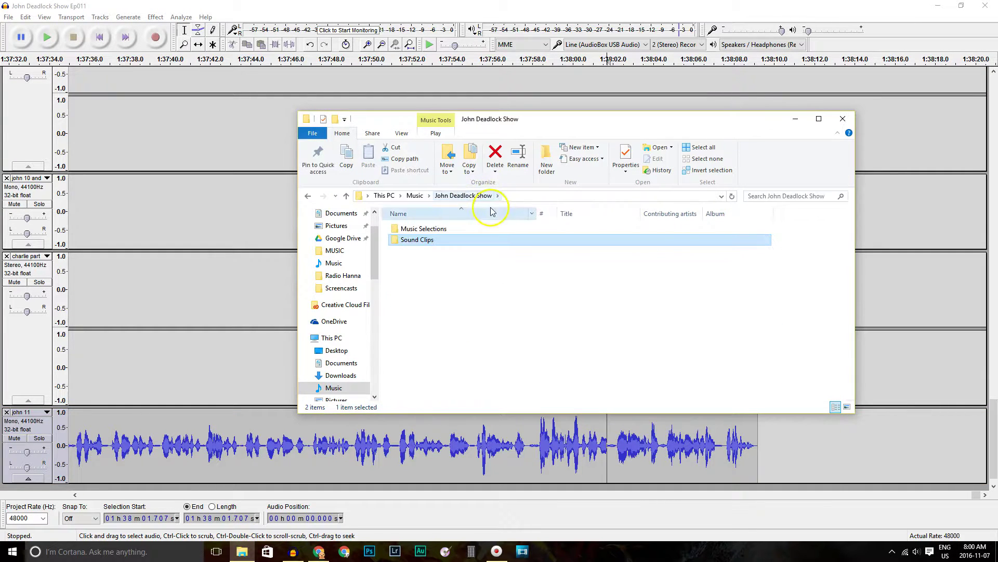
{"action": "double_click", "coordinate": [461, 230]}
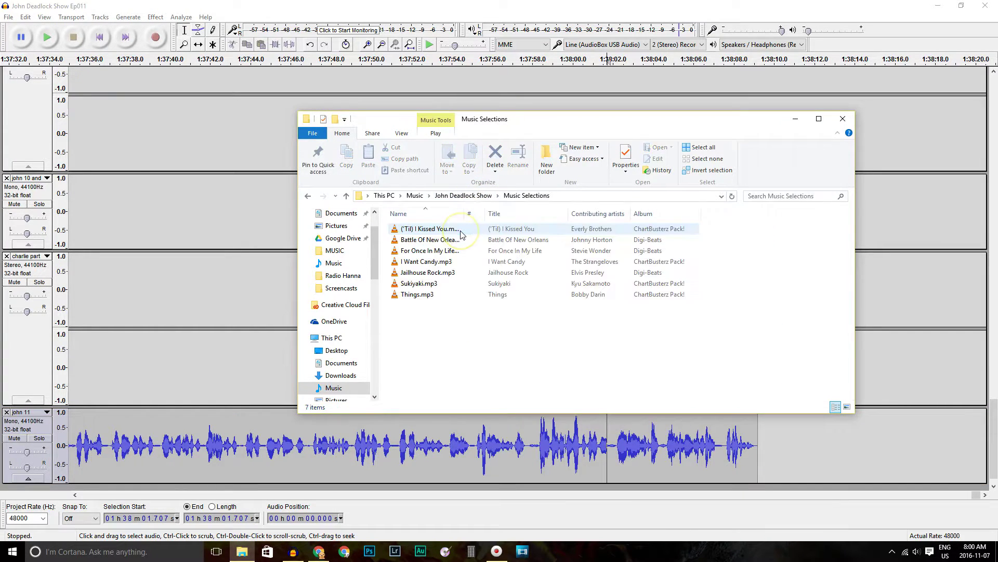
{"action": "left_click_drag", "start_coordinate": [442, 234], "coordinate": [784, 479]}
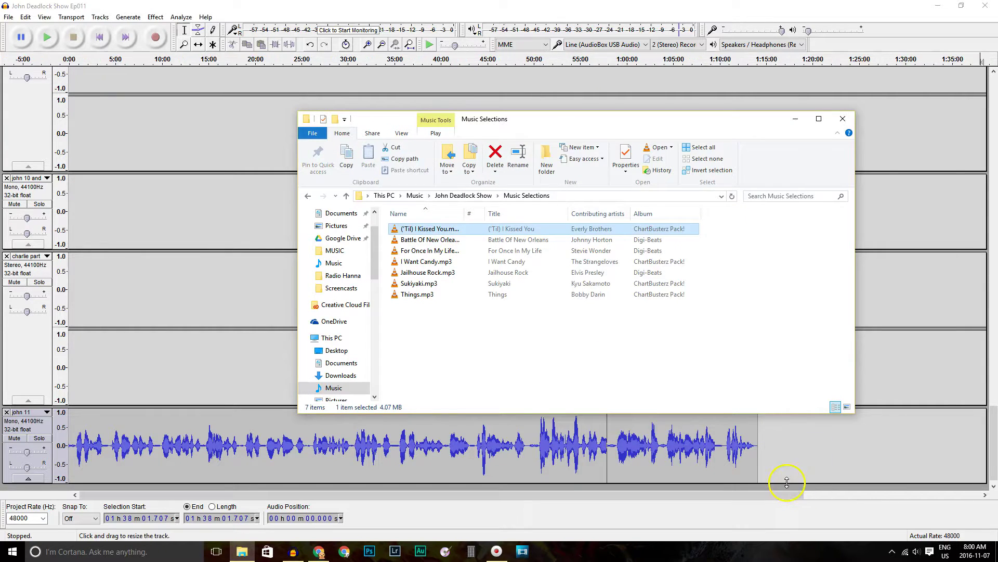
{"action": "left_click", "coordinate": [318, 10]}
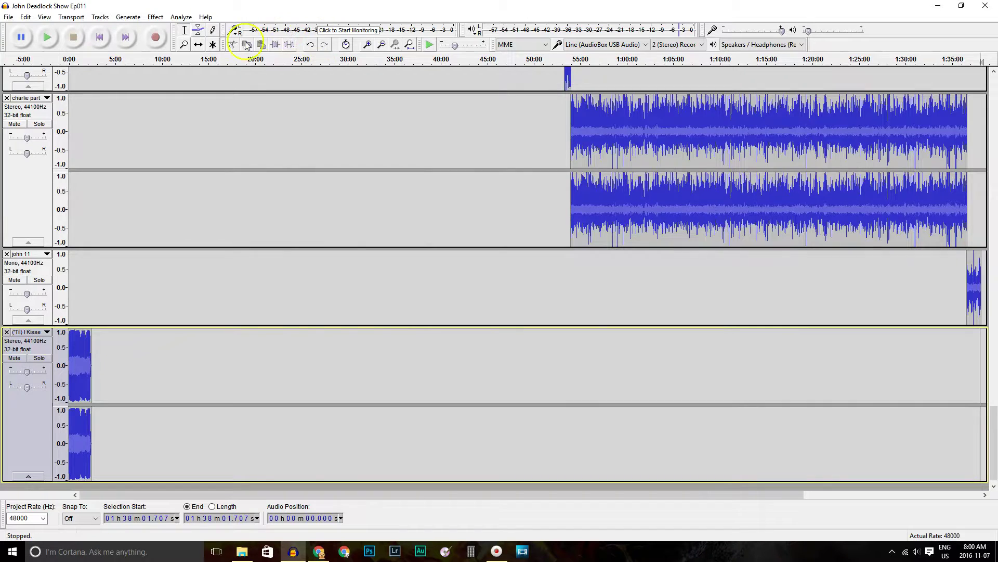
{"action": "left_click_drag", "start_coordinate": [87, 365], "coordinate": [979, 365]}
{"action": "left_click_drag", "start_coordinate": [788, 495], "coordinate": [980, 494]}
{"action": "left_click_drag", "start_coordinate": [747, 362], "coordinate": [756, 365]}
Step: Nudge the ('Til) I Kissed You clip earlier to overlap the end of john 11, starting at about 1:38:08.1
{"action": "left_click", "coordinate": [185, 45]}
{"action": "left_click", "coordinate": [750, 326]}
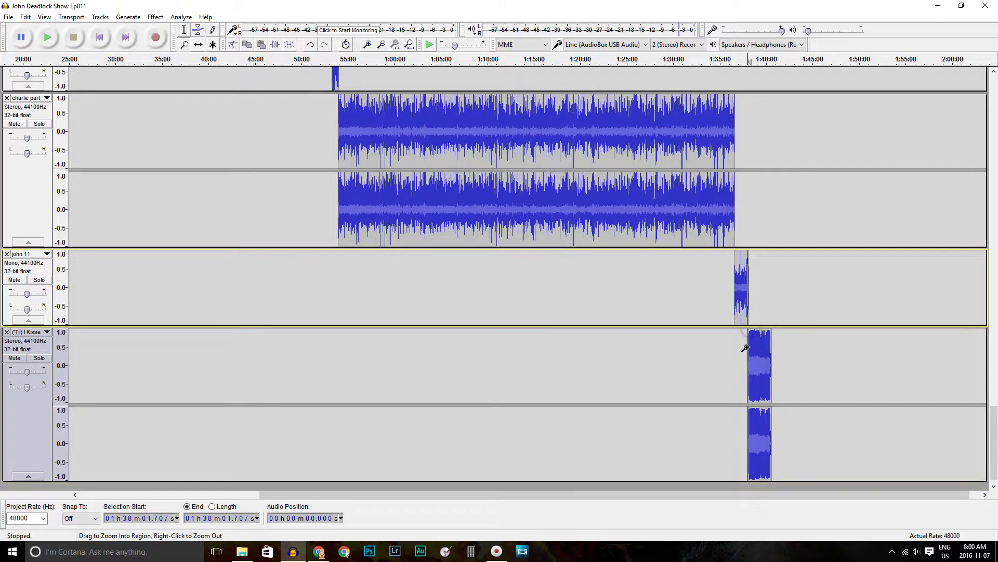
{"action": "left_click", "coordinate": [745, 348]}
{"action": "left_click", "coordinate": [745, 347]}
{"action": "left_click", "coordinate": [795, 353]}
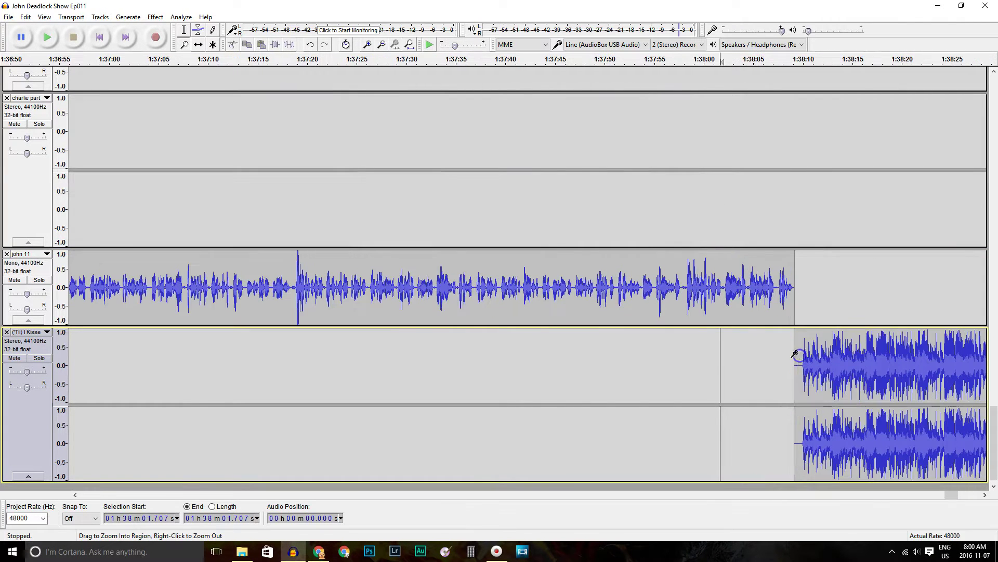
{"action": "left_click_drag", "start_coordinate": [950, 495], "coordinate": [954, 495]}
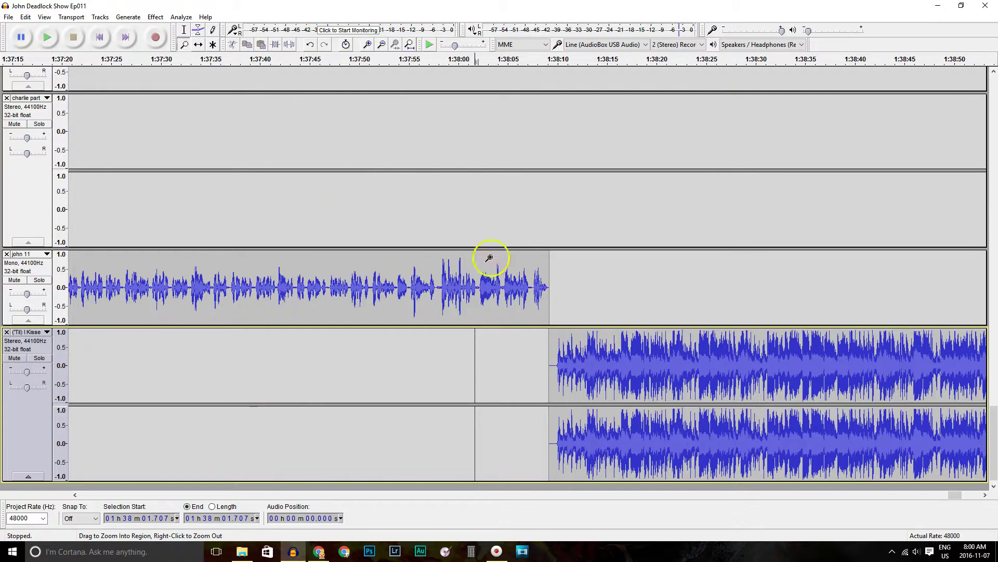
{"action": "left_click", "coordinate": [549, 351]}
{"action": "left_click", "coordinate": [548, 351]}
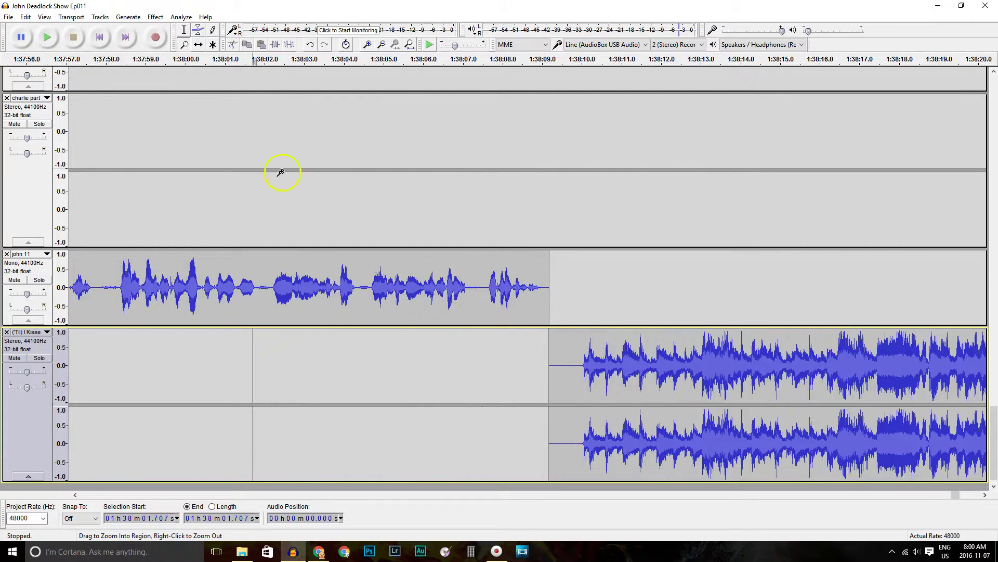
{"action": "left_click_drag", "start_coordinate": [620, 372], "coordinate": [579, 372]}
Step: Play the transition from john 11 into ('Til) I Kissed You from about 1:38:08.4
{"action": "left_click", "coordinate": [184, 29]}
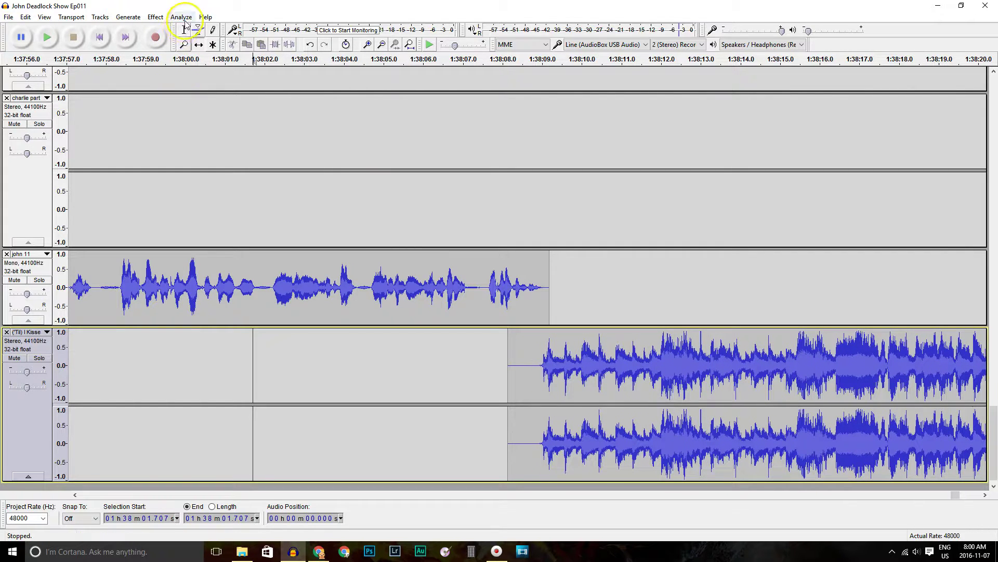
{"action": "left_click", "coordinate": [517, 288]}
{"action": "key", "text": "space"}
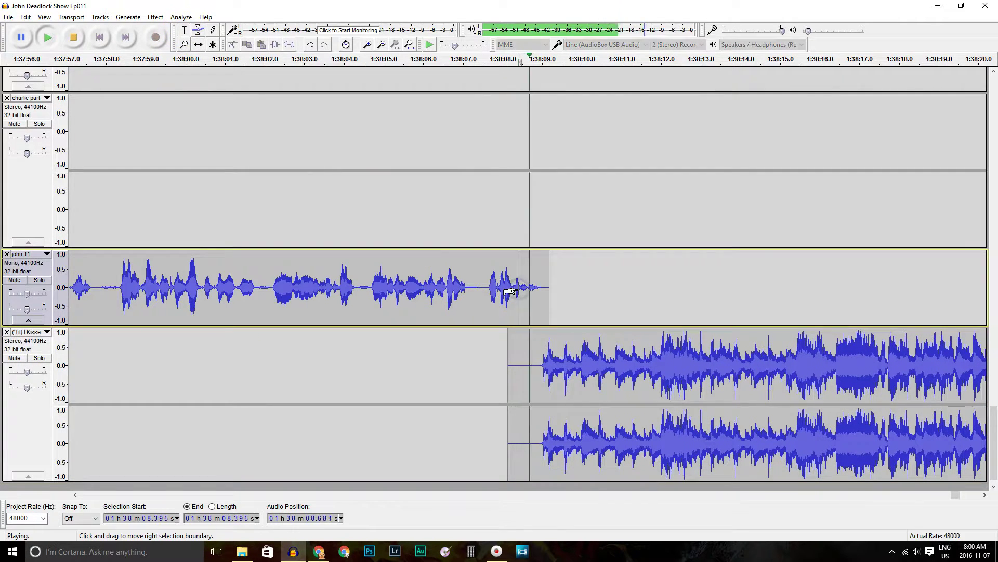
{"action": "key", "text": "space"}
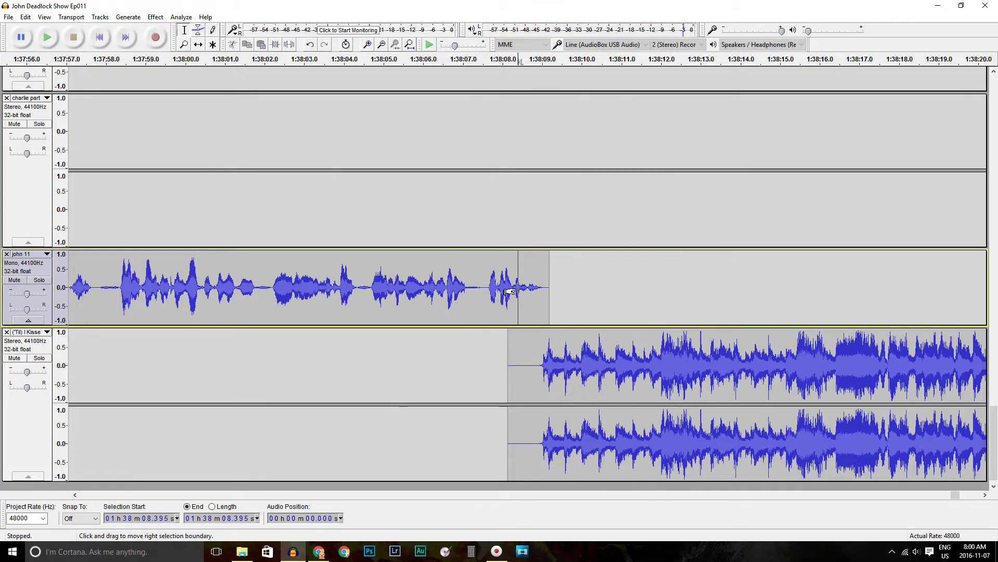
Step: Delete the near-silent tail of ('Til) I Kissed You after about 1:40:30.1 and play its ending from about 1:40:28.5
{"action": "left_click", "coordinate": [954, 495]}
{"action": "left_click_drag", "start_coordinate": [834, 458], "coordinate": [565, 463]}
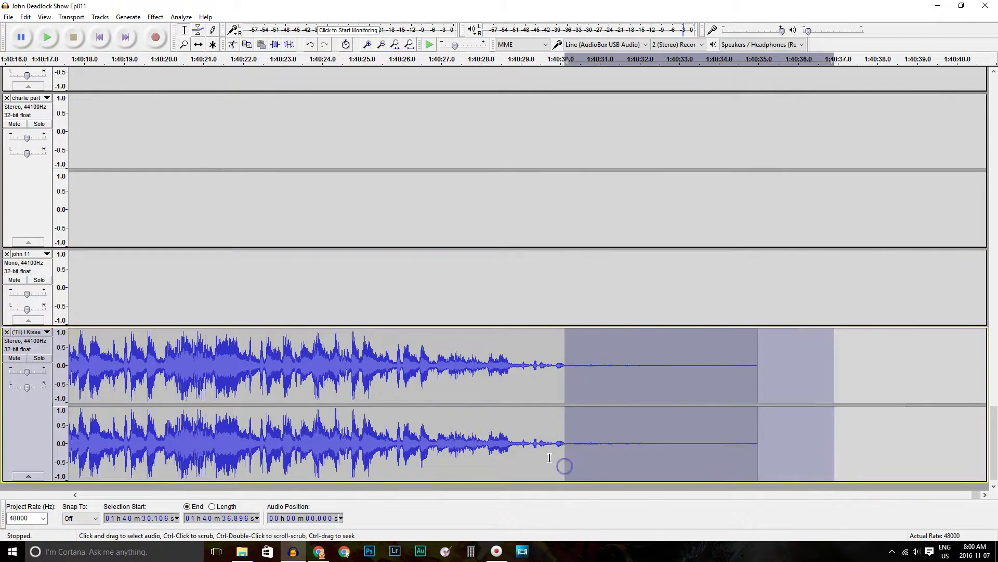
{"action": "key", "text": "Delete"}
{"action": "left_click", "coordinate": [501, 437]}
{"action": "key", "text": "space"}
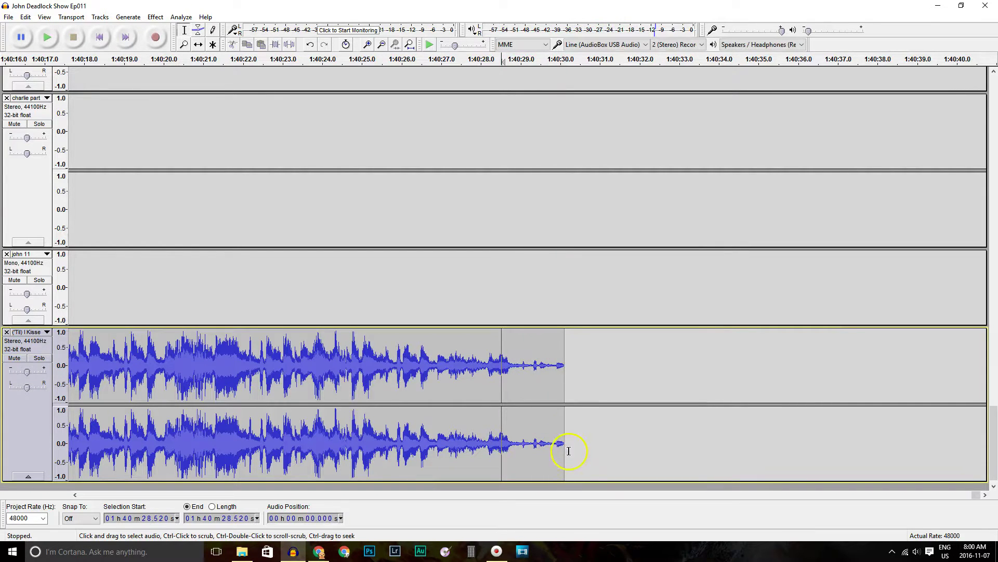
Step: Apply a Fade Out to the end of ('Til) I Kissed You from about 1:40:29.1
{"action": "left_click_drag", "start_coordinate": [570, 445], "coordinate": [525, 450]}
{"action": "left_click", "coordinate": [155, 16]}
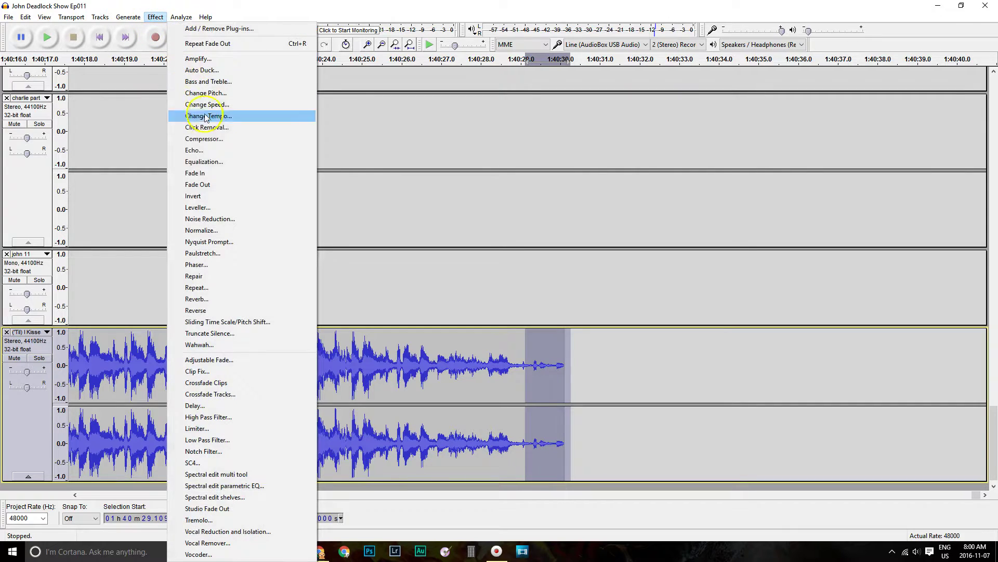
{"action": "left_click", "coordinate": [229, 184]}
{"action": "left_click", "coordinate": [650, 415]}
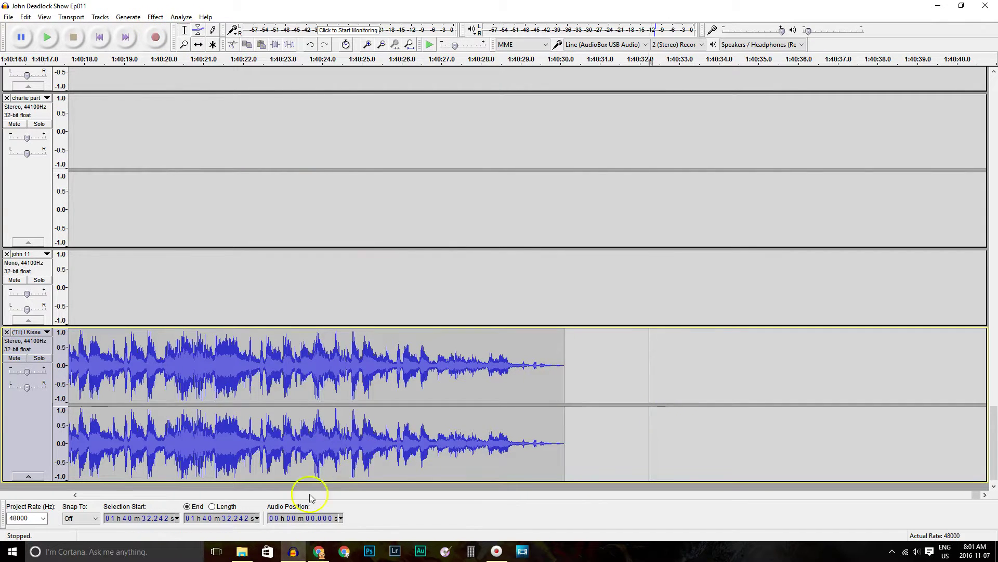
Step: Import john 12.wav from the Sound Clips folder and shift its clip to the end of ('Til) I Kissed You
{"action": "left_click", "coordinate": [243, 553]}
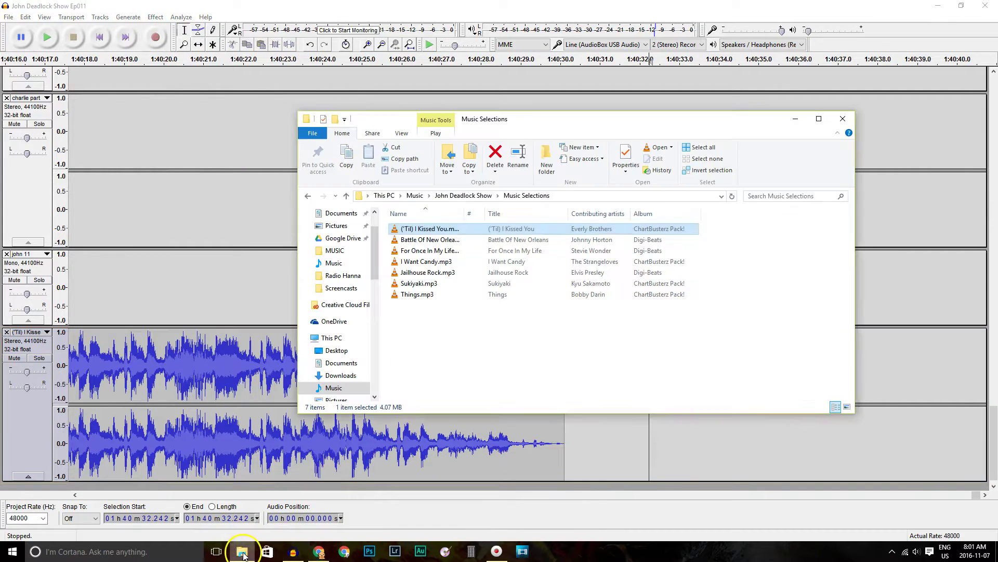
{"action": "left_click", "coordinate": [463, 195]}
{"action": "double_click", "coordinate": [432, 239]}
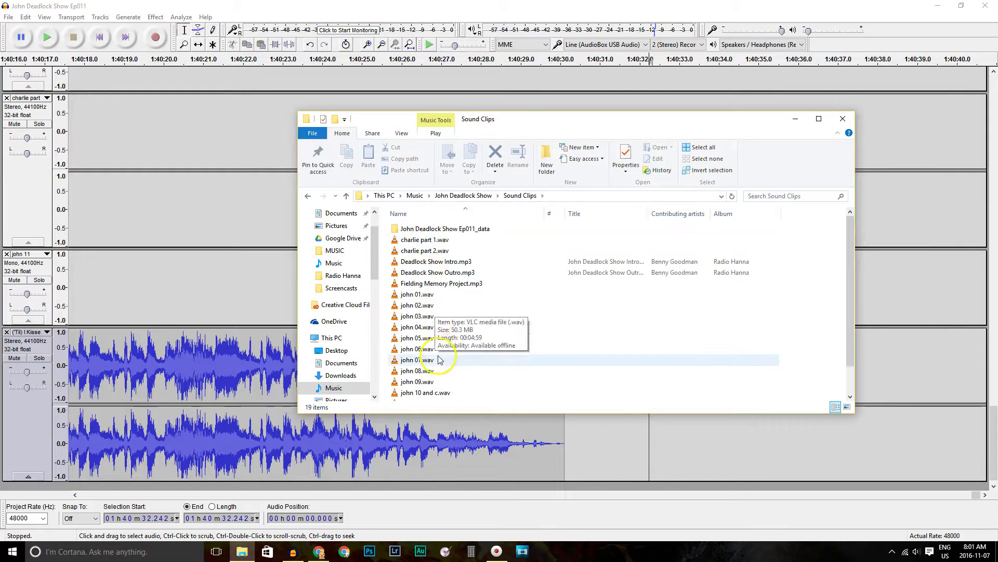
{"action": "scroll", "coordinate": [424, 359], "scroll_direction": "down", "scroll_amount": 1}
{"action": "left_click_drag", "start_coordinate": [415, 384], "coordinate": [591, 429]}
{"action": "left_click", "coordinate": [315, 25]}
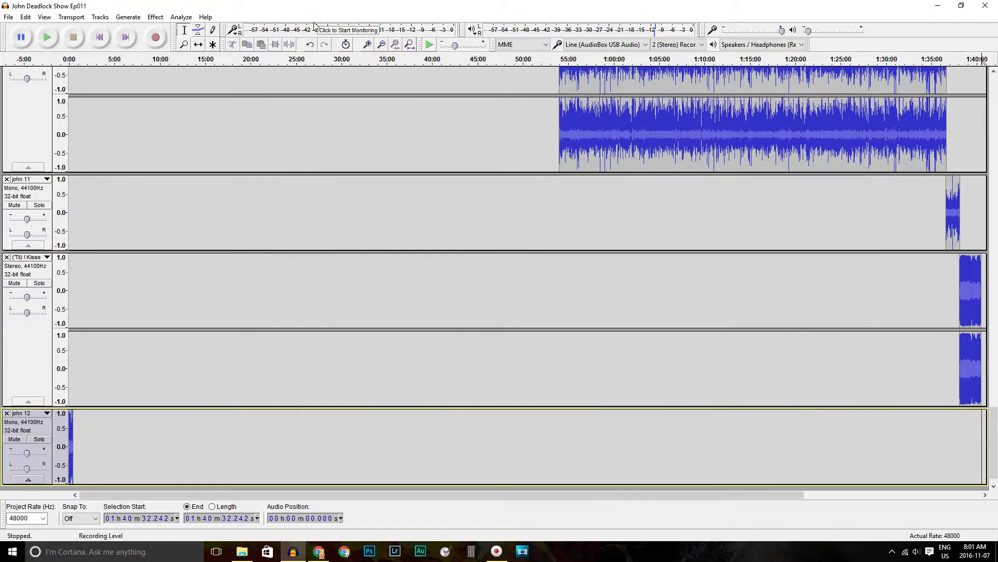
{"action": "left_click_drag", "start_coordinate": [71, 427], "coordinate": [993, 474]}
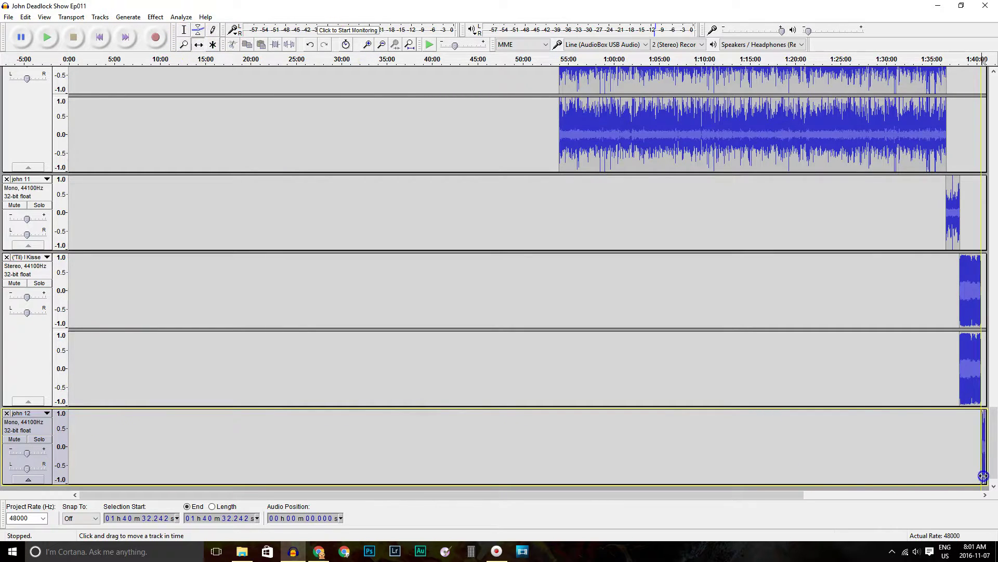
Step: Nudge the john 12 clip earlier to overlap the faded song ending, starting at about 1:40:29.6
{"action": "left_click", "coordinate": [183, 44]}
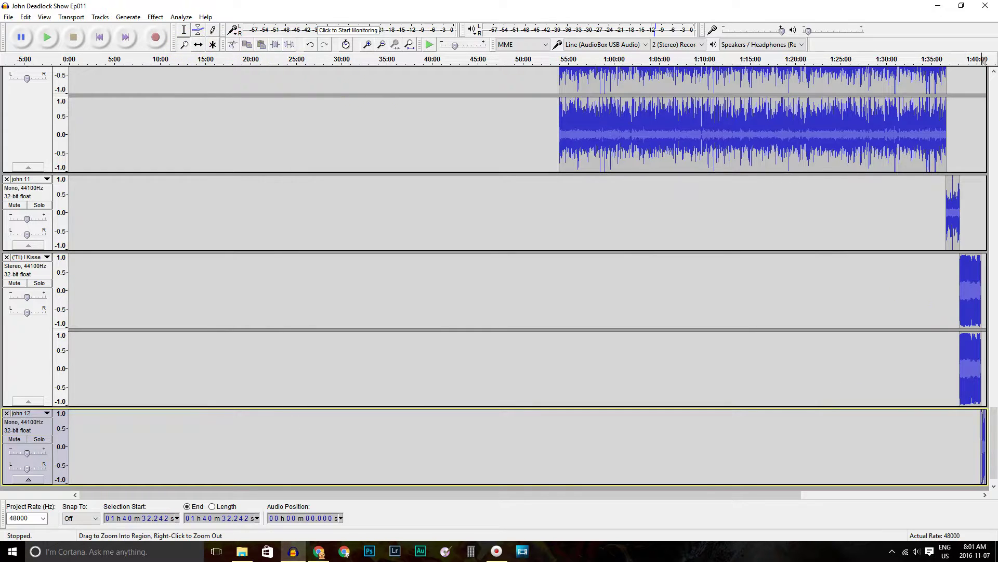
{"action": "left_click", "coordinate": [981, 415]}
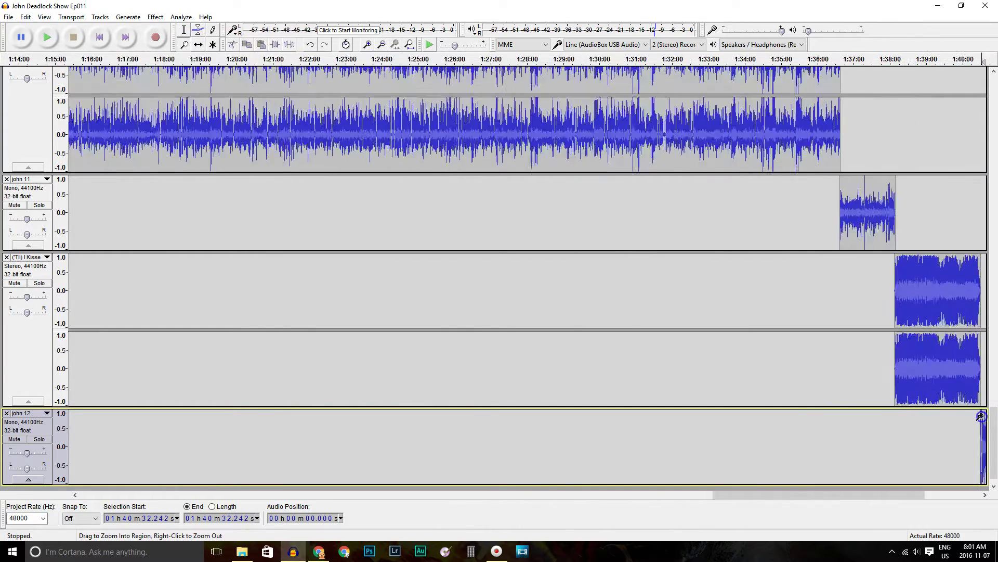
{"action": "left_click", "coordinate": [967, 415]}
{"action": "left_click", "coordinate": [954, 415]}
{"action": "left_click", "coordinate": [960, 417]}
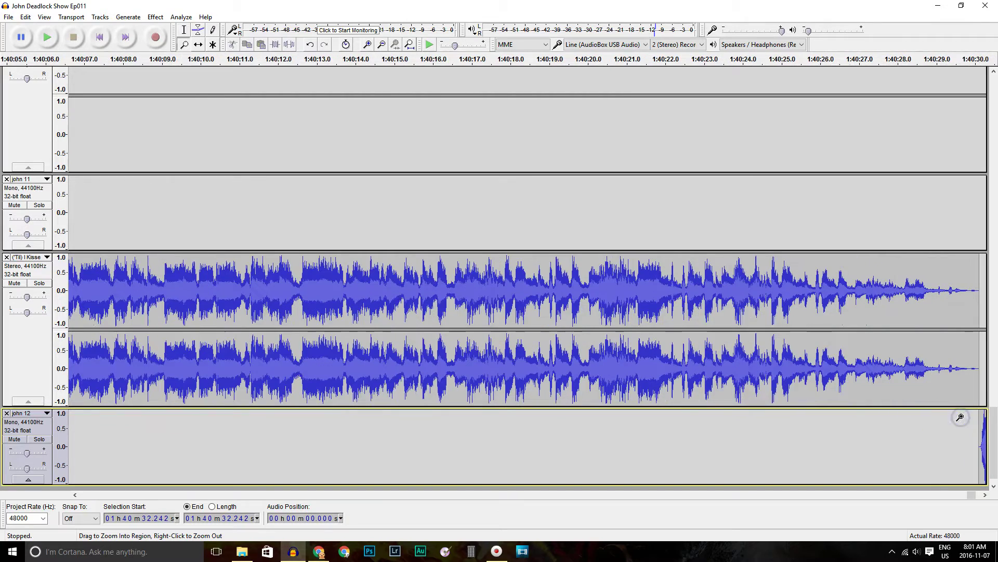
{"action": "left_click_drag", "start_coordinate": [971, 496], "coordinate": [974, 494]}
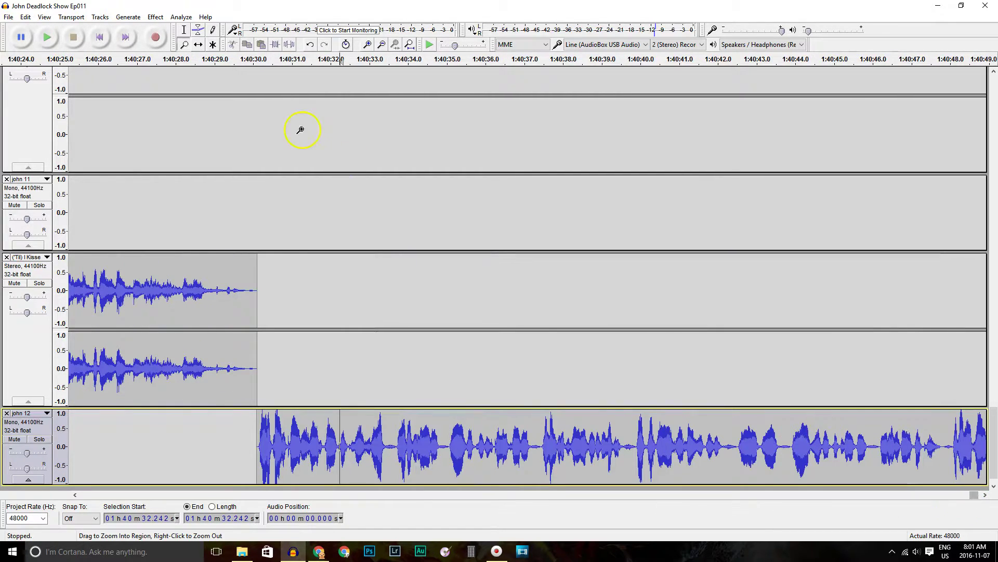
{"action": "left_click_drag", "start_coordinate": [364, 432], "coordinate": [346, 450]}
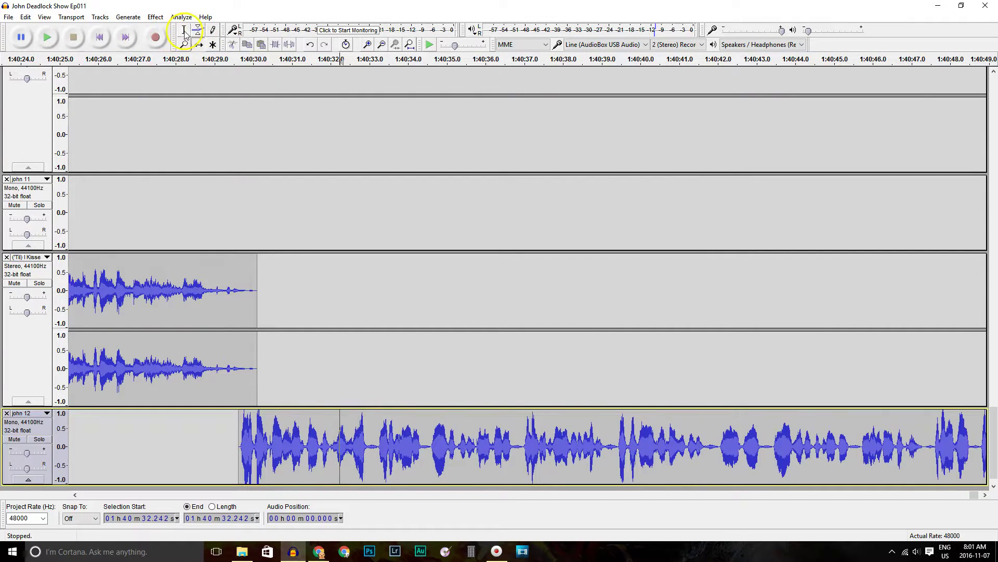
Step: Play the transition from ('Til) I Kissed You into john 12 from about 1:40:29.2
{"action": "left_click", "coordinate": [184, 32]}
{"action": "left_click", "coordinate": [224, 305]}
{"action": "key", "text": "space"}
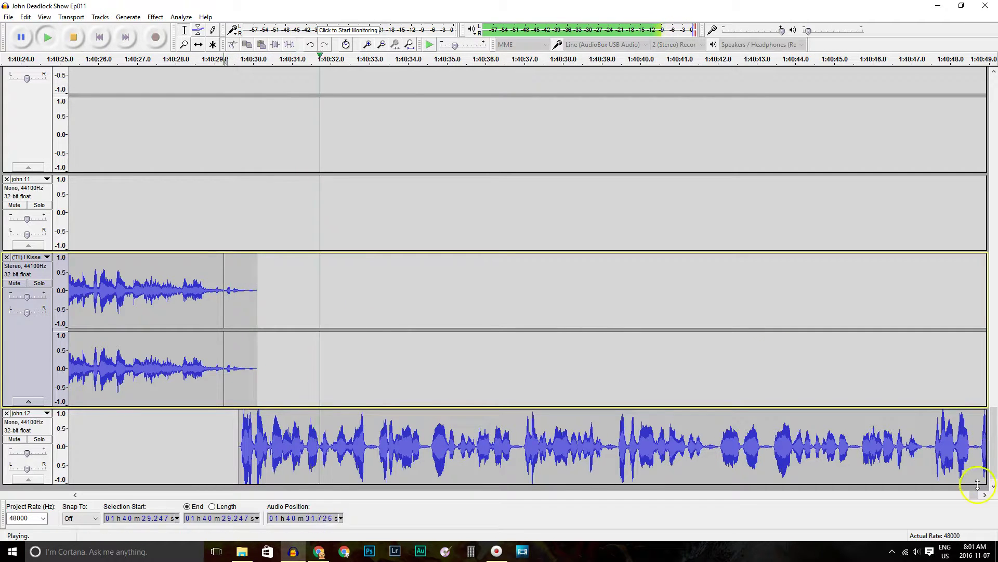
{"action": "key", "text": "space"}
Step: Play the end of john 12 from about 1:40:54.9
{"action": "left_click_drag", "start_coordinate": [973, 499], "coordinate": [976, 499]}
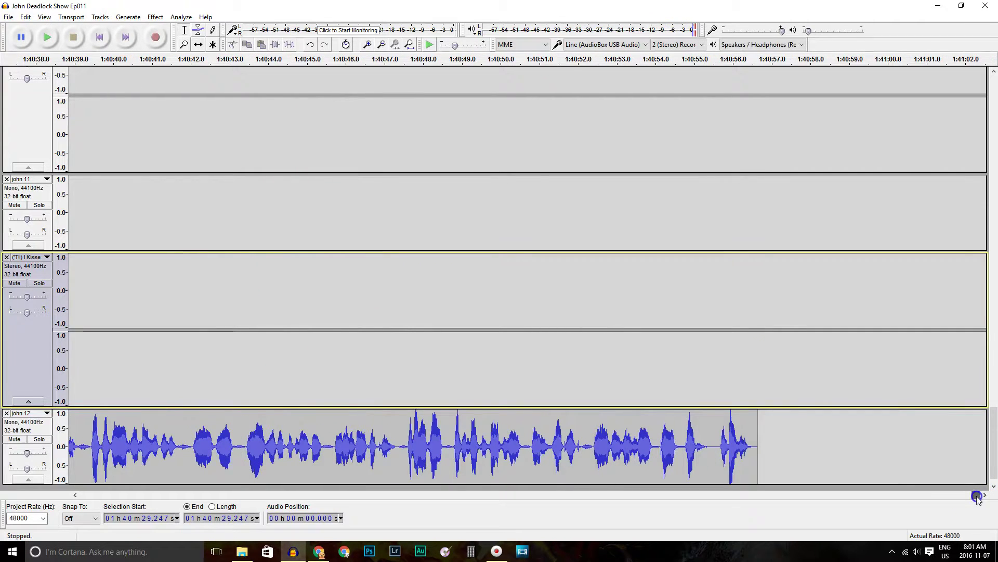
{"action": "left_click", "coordinate": [692, 388]}
{"action": "key", "text": "space"}
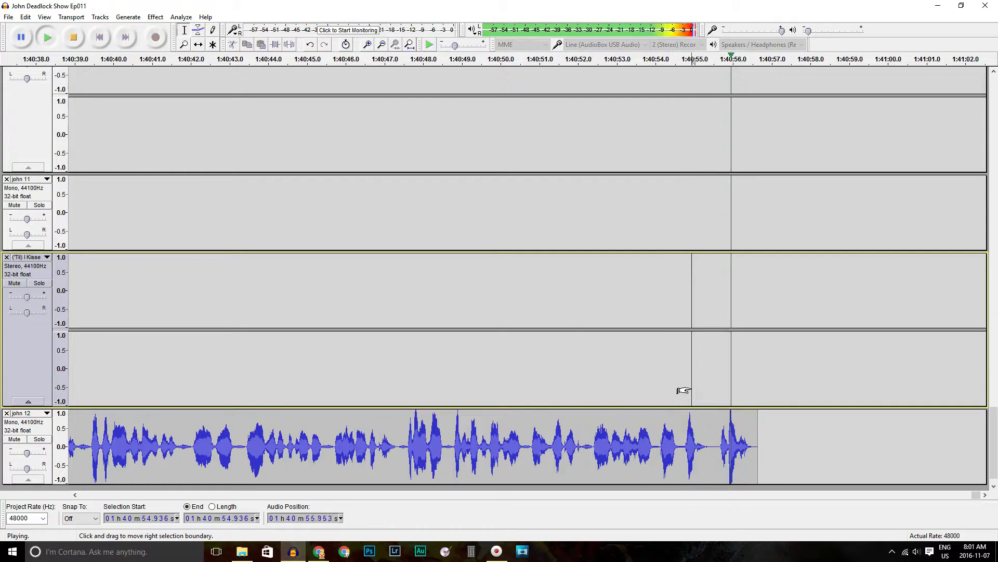
Step: Import Deadlock Show Outro.mp3 from the Sound Clips folder and shift its clip to the end of john 12
{"action": "left_click", "coordinate": [244, 552]}
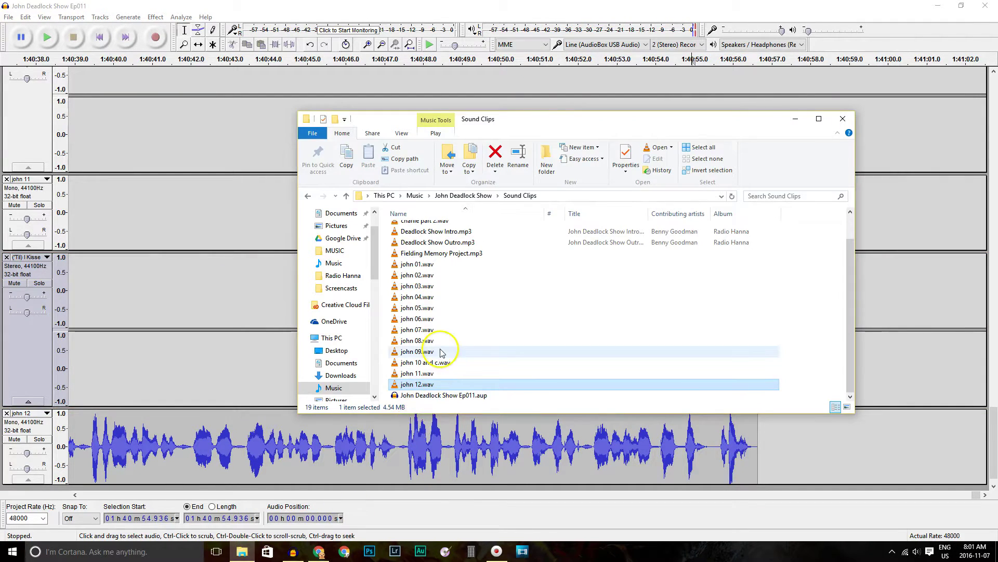
{"action": "left_click", "coordinate": [449, 243]}
{"action": "left_click_drag", "start_coordinate": [449, 242], "coordinate": [770, 486]}
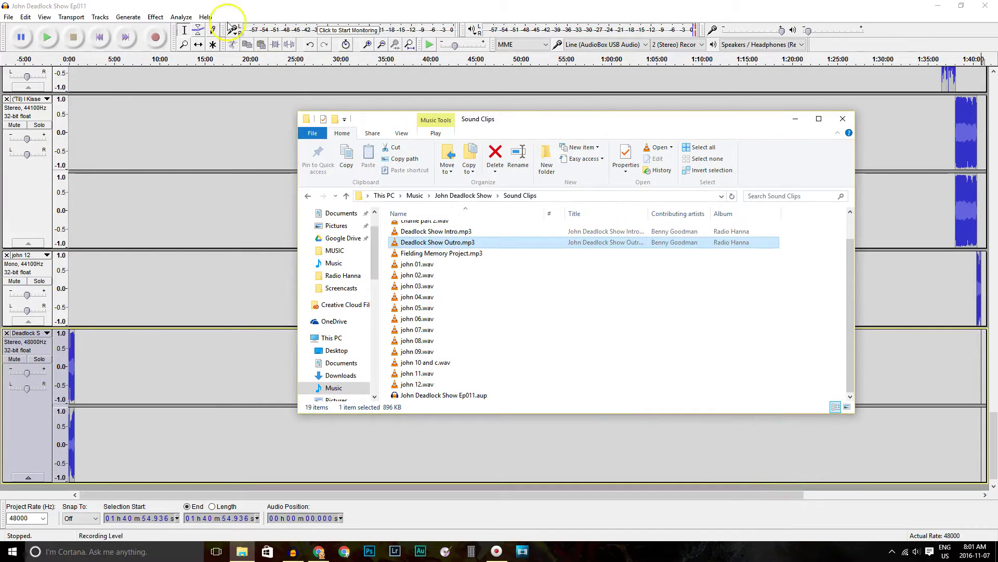
{"action": "left_click", "coordinate": [196, 27]}
{"action": "left_click", "coordinate": [198, 44]}
{"action": "left_click_drag", "start_coordinate": [72, 349], "coordinate": [980, 422]}
{"action": "left_click_drag", "start_coordinate": [985, 421], "coordinate": [986, 422]}
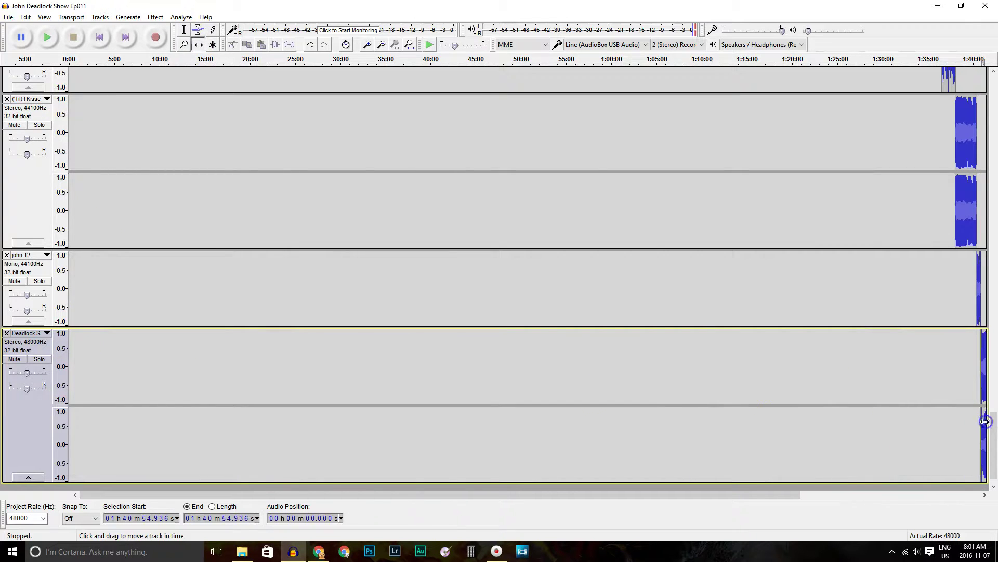
Step: Nudge the Deadlock Show Outro clip earlier to slightly overlap the end of john 12, starting at about 1:40:56.4
{"action": "left_click", "coordinate": [183, 44]}
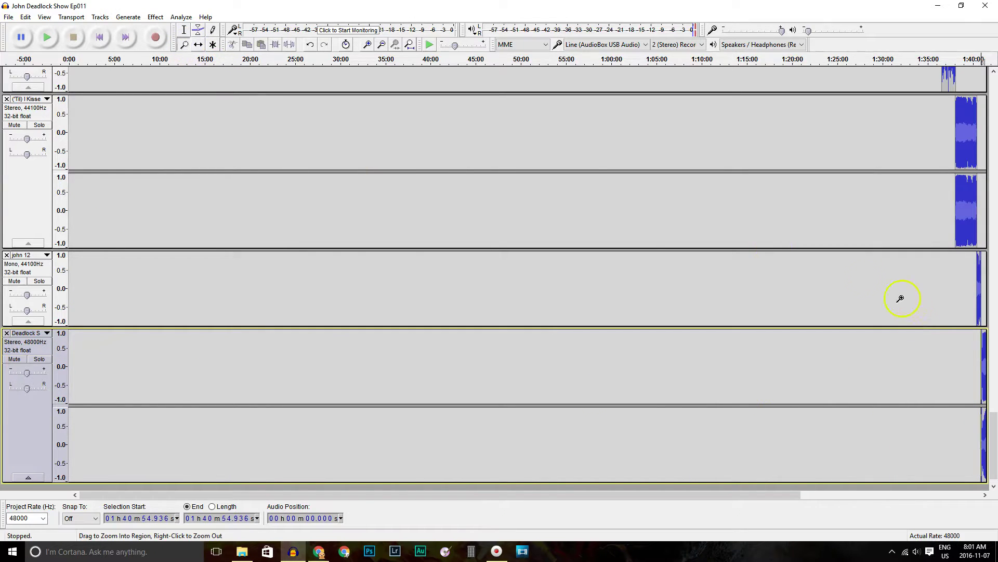
{"action": "left_click", "coordinate": [974, 341]}
{"action": "left_click", "coordinate": [975, 341]}
{"action": "left_click", "coordinate": [977, 341]}
{"action": "left_click", "coordinate": [980, 341]}
{"action": "left_click", "coordinate": [978, 343]}
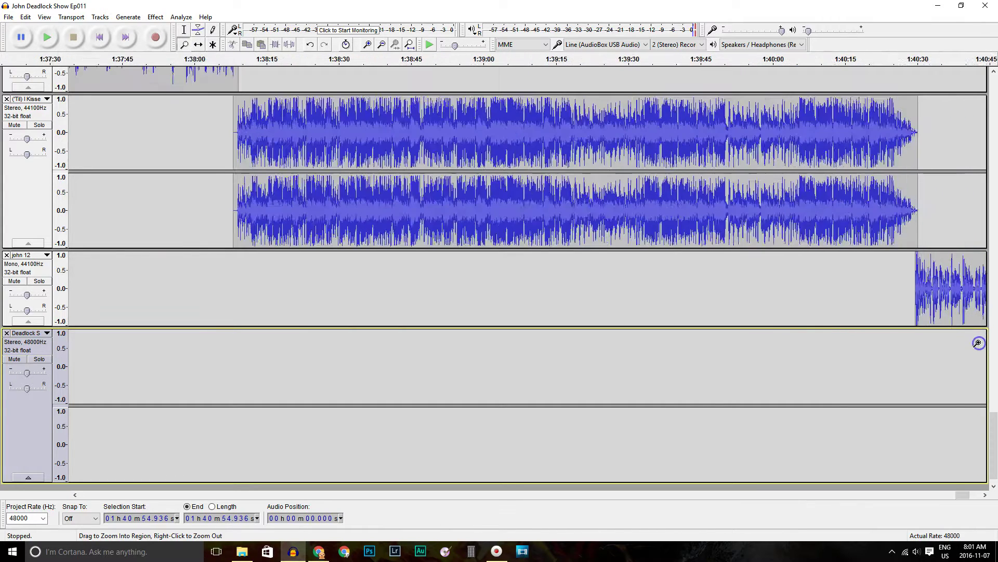
{"action": "left_click", "coordinate": [978, 343]}
{"action": "left_click_drag", "start_coordinate": [974, 494], "coordinate": [982, 494]}
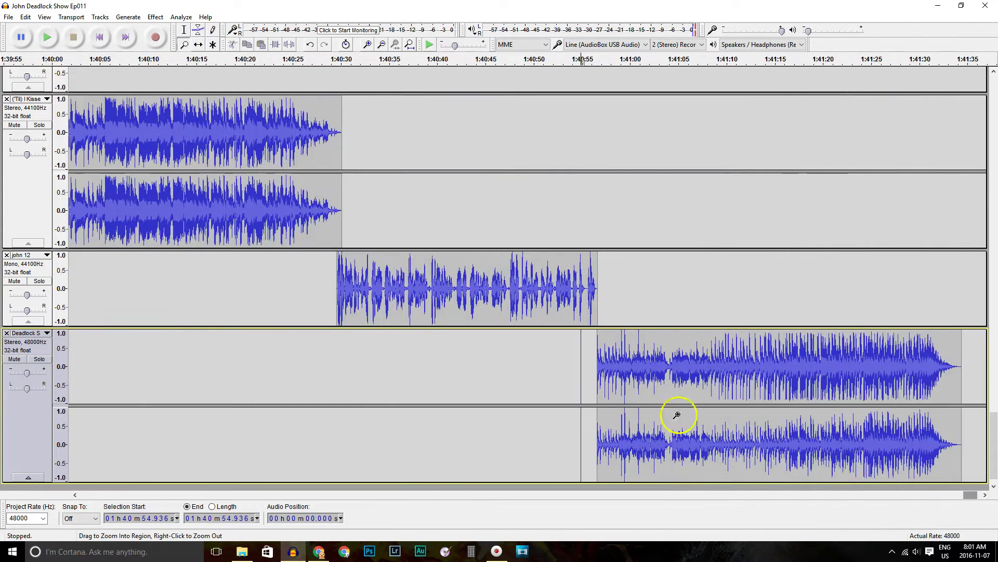
{"action": "left_click", "coordinate": [596, 361]}
{"action": "left_click", "coordinate": [596, 360]}
{"action": "left_click", "coordinate": [596, 359]}
{"action": "left_click", "coordinate": [198, 44]}
{"action": "left_click_drag", "start_coordinate": [635, 365], "coordinate": [621, 367]}
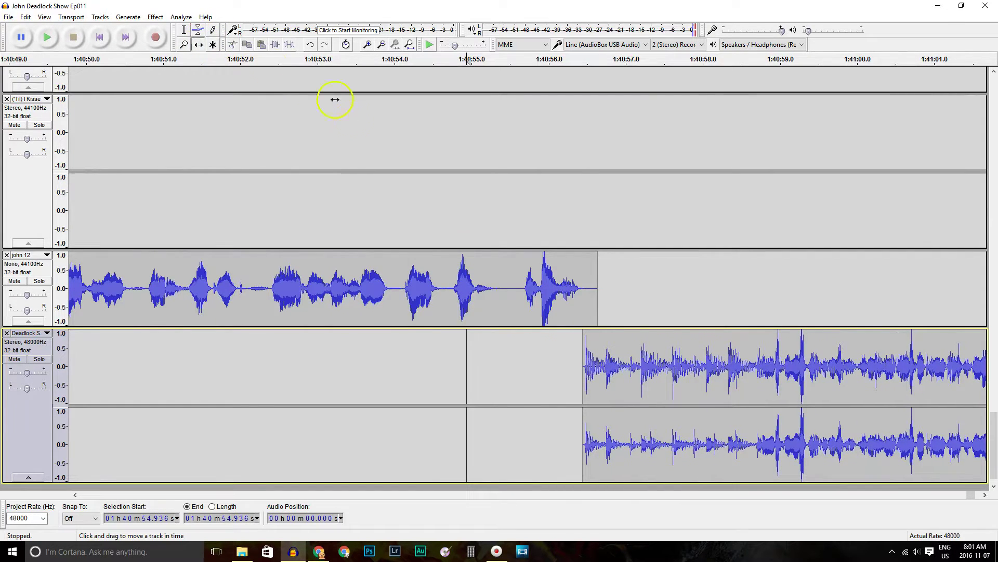
Step: Play the transition from john 12 into the Deadlock Show Outro from about 1:40:54.9
{"action": "left_click", "coordinate": [184, 32]}
{"action": "key", "text": "space"}
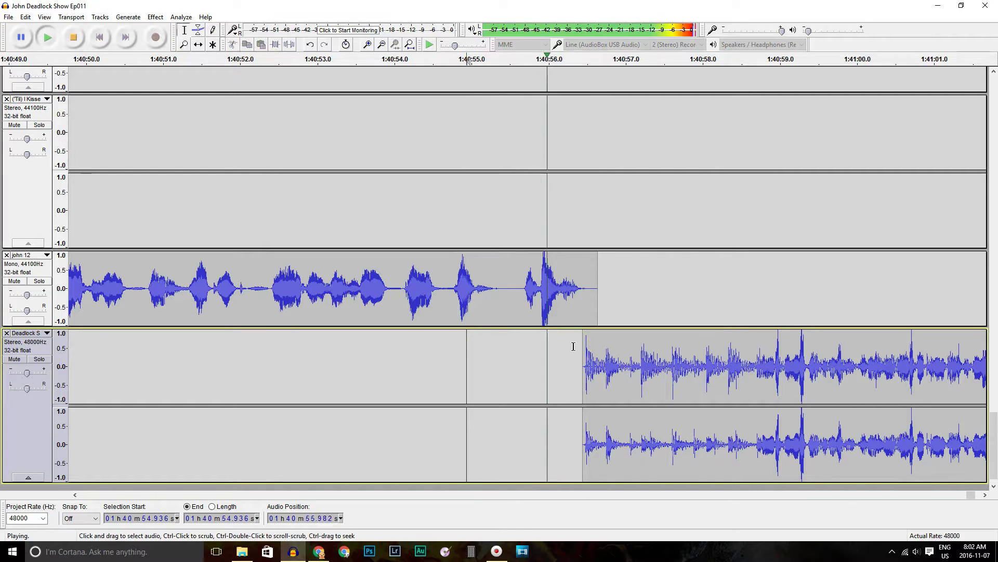
{"action": "key", "text": "space"}
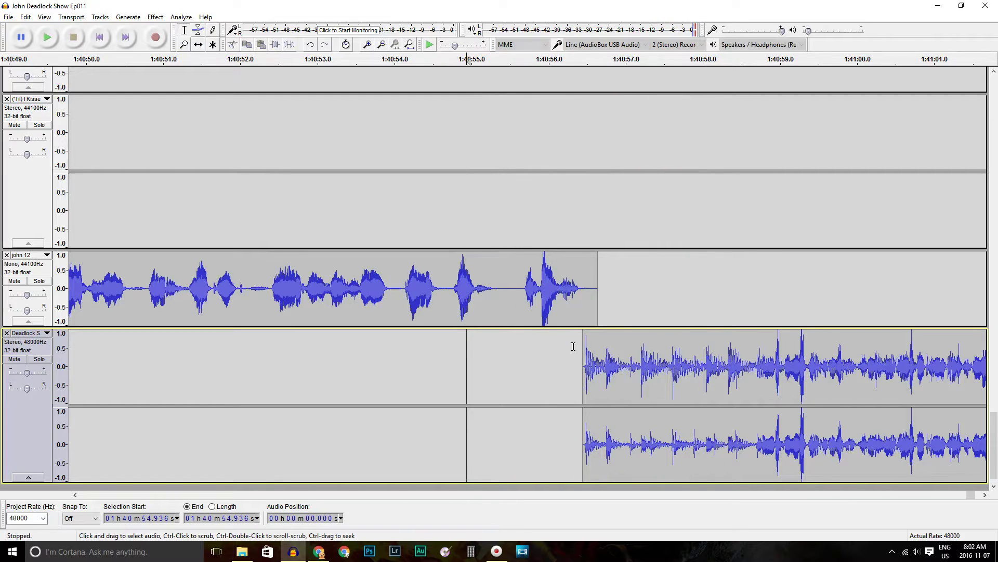
Step: Save the project with the outro in place
{"action": "left_click", "coordinate": [8, 17]}
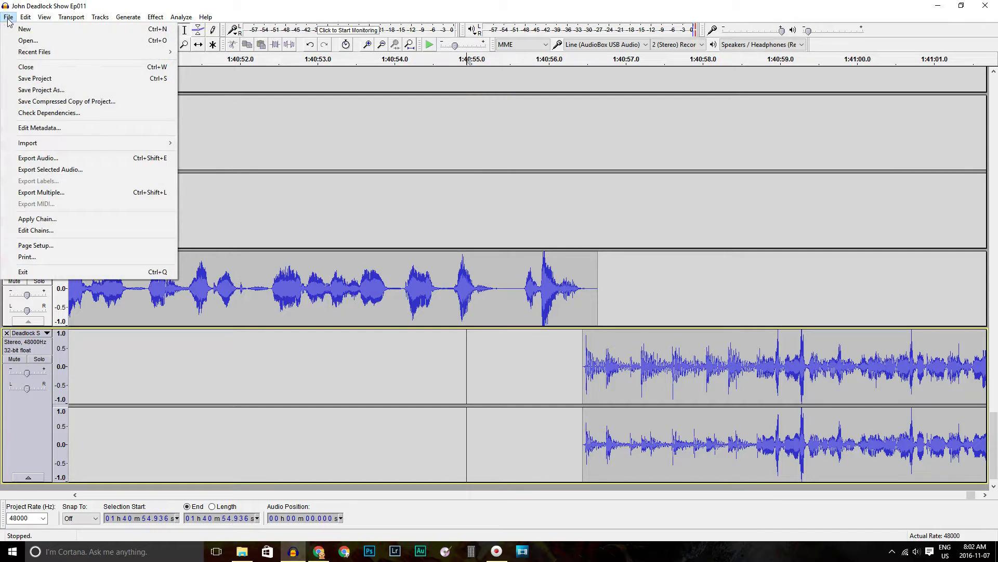
{"action": "left_click", "coordinate": [42, 78]}
{"action": "left_click", "coordinate": [478, 329]}
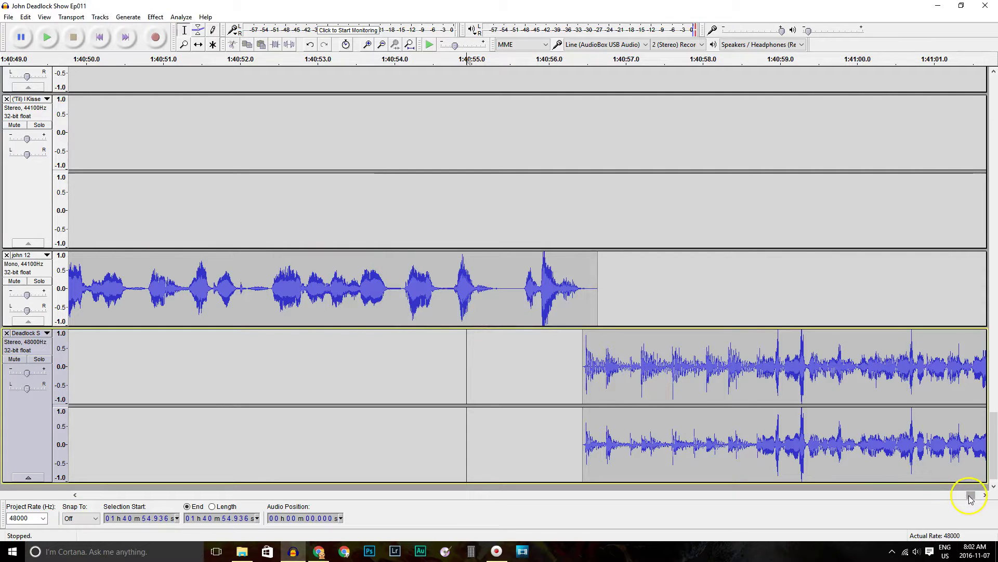
Step: Collapse every track in the project, working from the Deadlock Show Outro up to the opening track above john 01
{"action": "left_click", "coordinate": [184, 44]}
{"action": "right_click", "coordinate": [199, 195]}
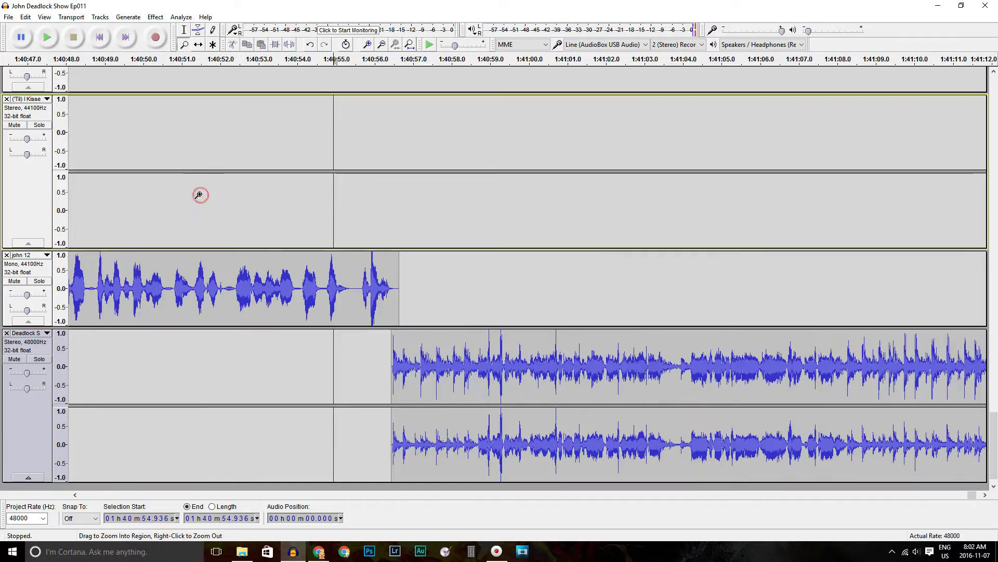
{"action": "right_click", "coordinate": [199, 195]}
{"action": "right_click", "coordinate": [200, 195]}
{"action": "right_click", "coordinate": [200, 195]}
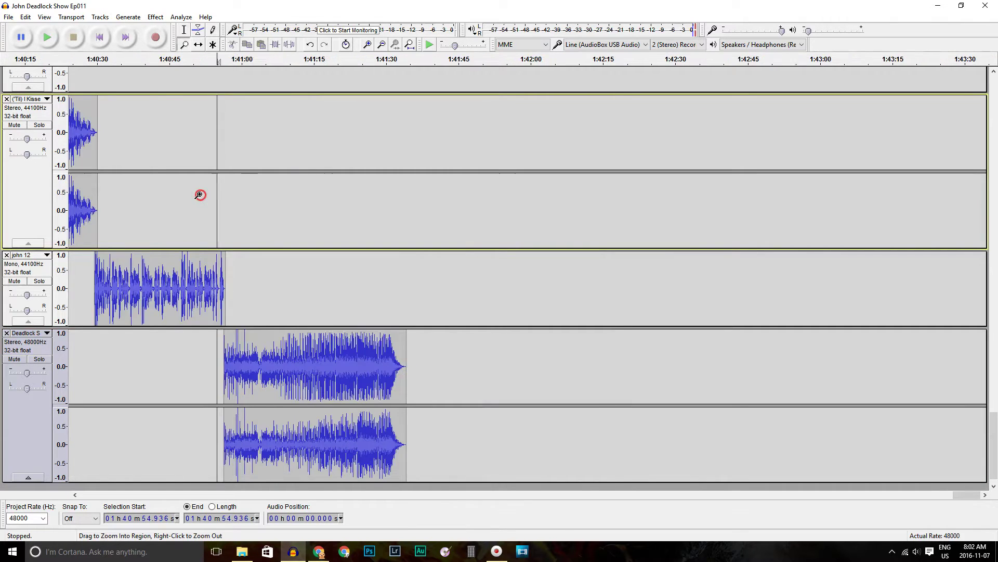
{"action": "right_click", "coordinate": [199, 195]}
{"action": "right_click", "coordinate": [200, 195]}
{"action": "right_click", "coordinate": [199, 195]}
{"action": "right_click", "coordinate": [200, 195]}
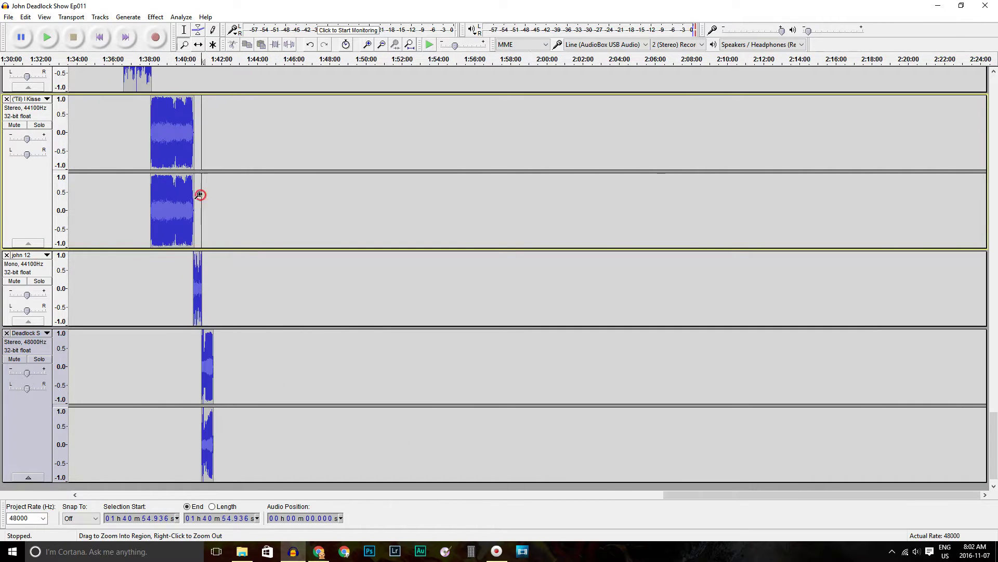
{"action": "left_click", "coordinate": [29, 477]}
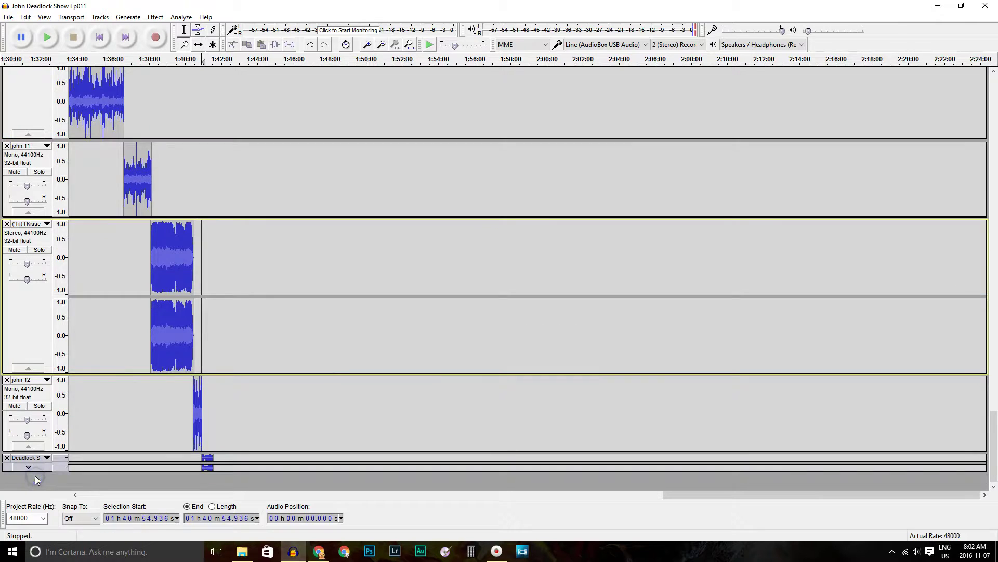
{"action": "left_click", "coordinate": [28, 446]}
{"action": "left_click", "coordinate": [30, 425]}
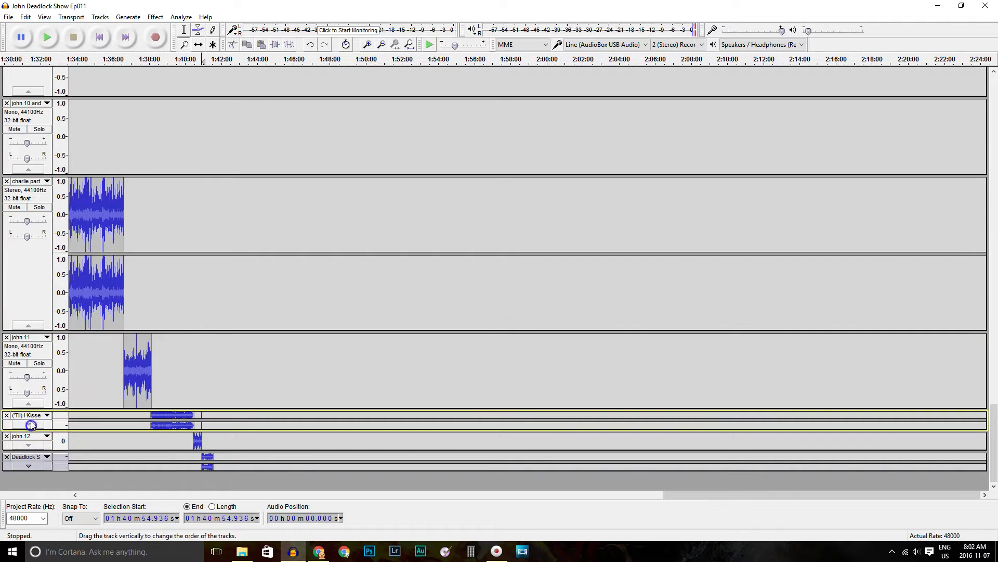
{"action": "left_click", "coordinate": [29, 404]}
{"action": "left_click", "coordinate": [28, 378]}
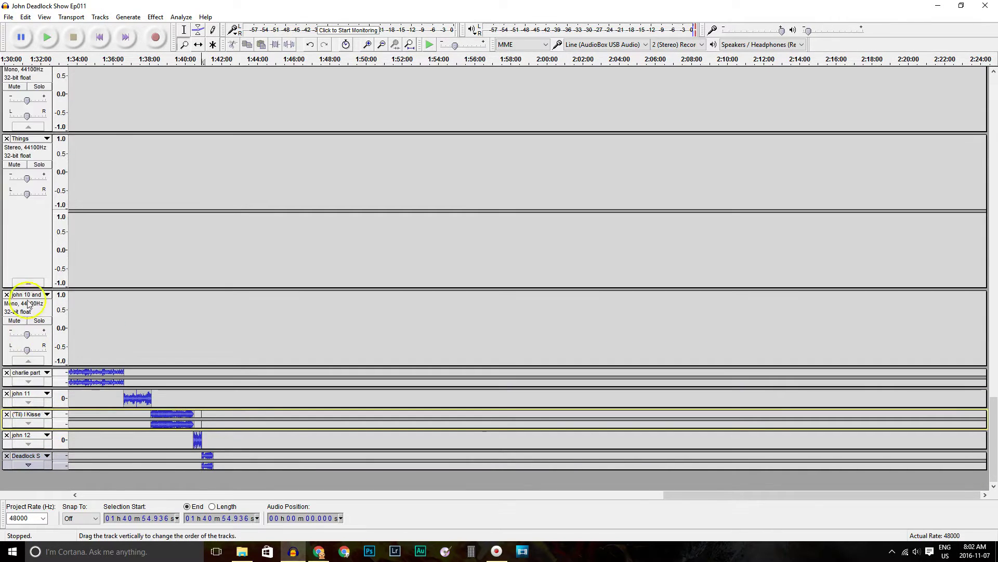
{"action": "left_click", "coordinate": [27, 284]}
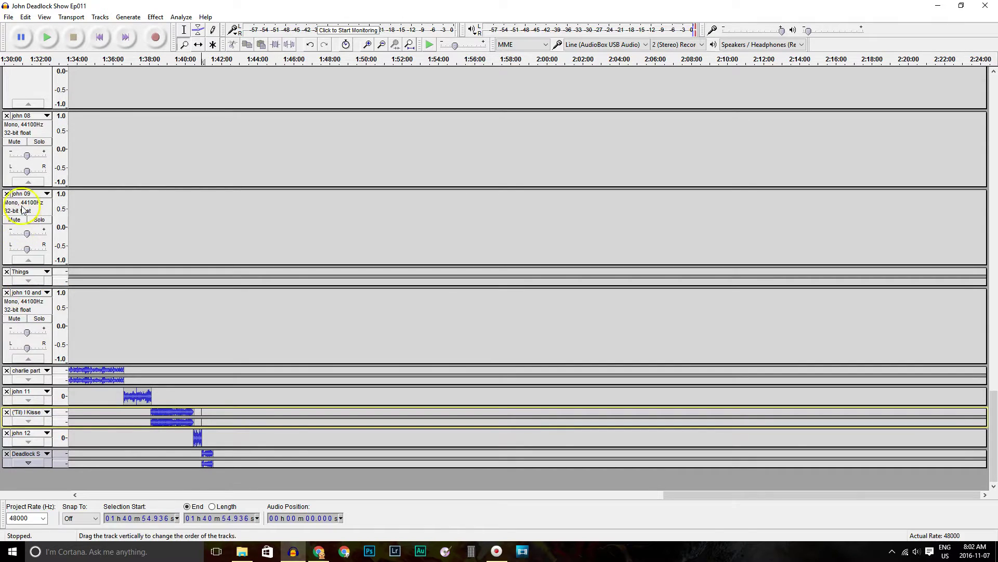
{"action": "left_click", "coordinate": [29, 260]}
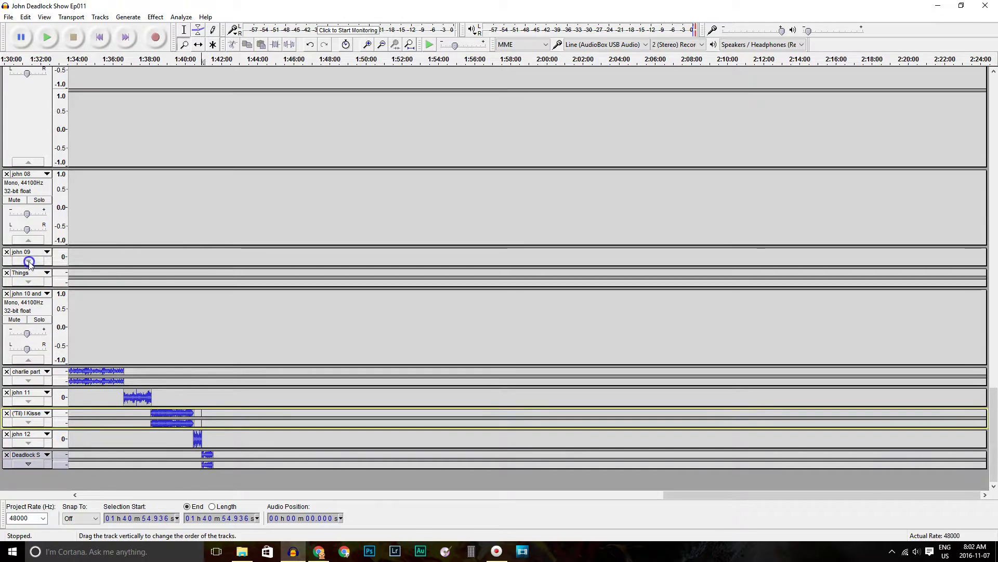
{"action": "left_click", "coordinate": [28, 359]}
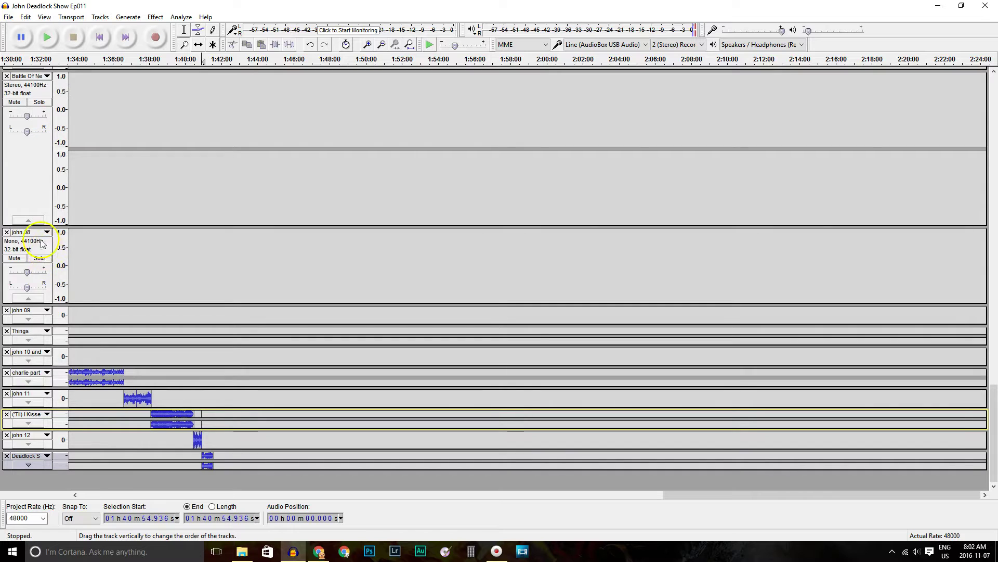
{"action": "left_click", "coordinate": [28, 298]}
{"action": "left_click", "coordinate": [28, 277]}
{"action": "left_click", "coordinate": [28, 256]}
{"action": "left_click", "coordinate": [28, 235]}
{"action": "left_click", "coordinate": [28, 214]}
{"action": "left_click", "coordinate": [28, 194]}
{"action": "left_click", "coordinate": [29, 173]}
{"action": "left_click", "coordinate": [29, 153]}
{"action": "left_click", "coordinate": [30, 132]}
{"action": "left_click", "coordinate": [28, 111]}
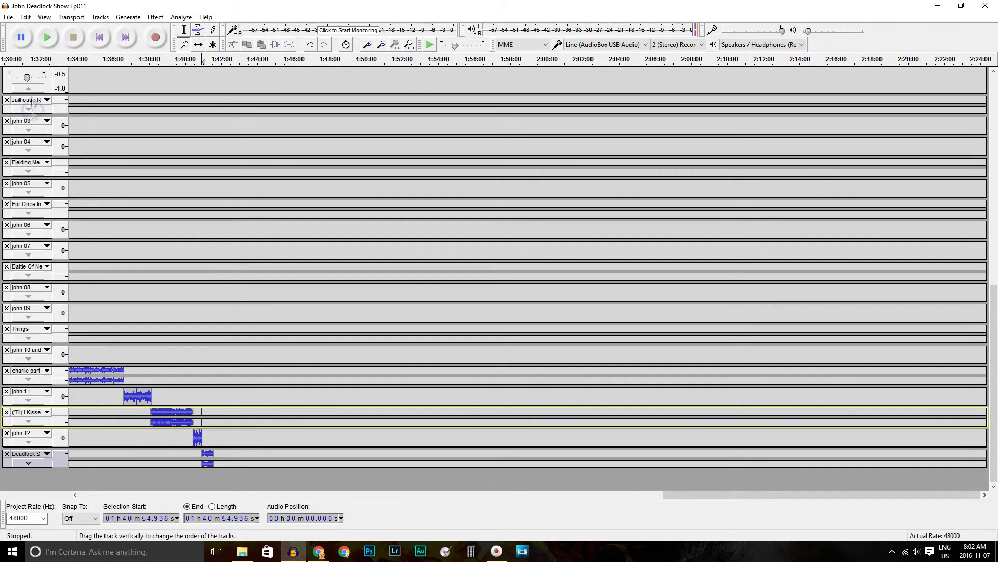
{"action": "left_click", "coordinate": [28, 78]}
{"action": "left_click_drag", "start_coordinate": [990, 228], "coordinate": [990, 262]}
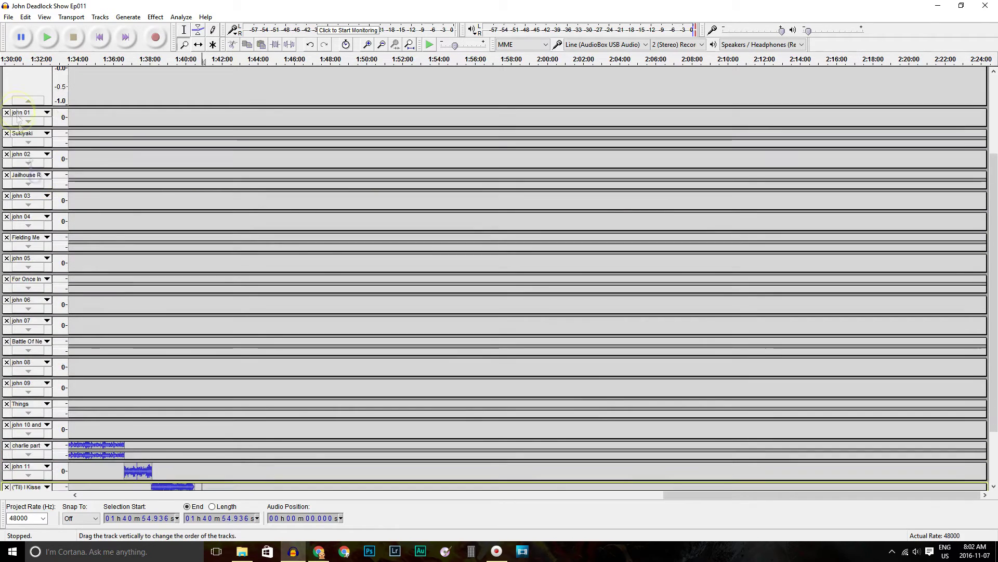
{"action": "left_click", "coordinate": [140, 123]}
Step: Fit the full episode timeline in view and review the order of all clips from the opening to the outro
{"action": "right_click", "coordinate": [155, 108]}
{"action": "right_click", "coordinate": [192, 167]}
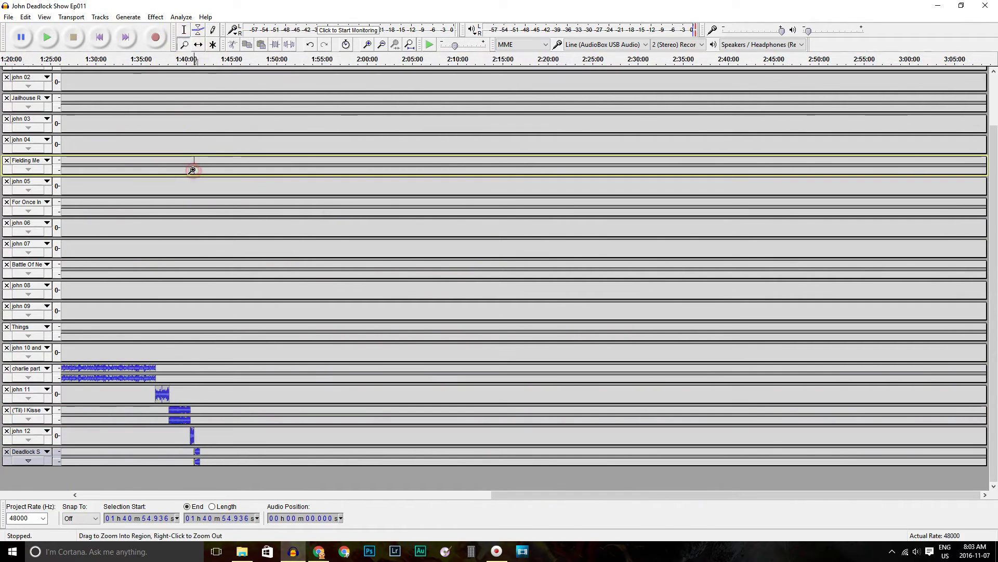
{"action": "right_click", "coordinate": [192, 167]}
{"action": "right_click", "coordinate": [192, 167]}
{"action": "right_click", "coordinate": [276, 303]}
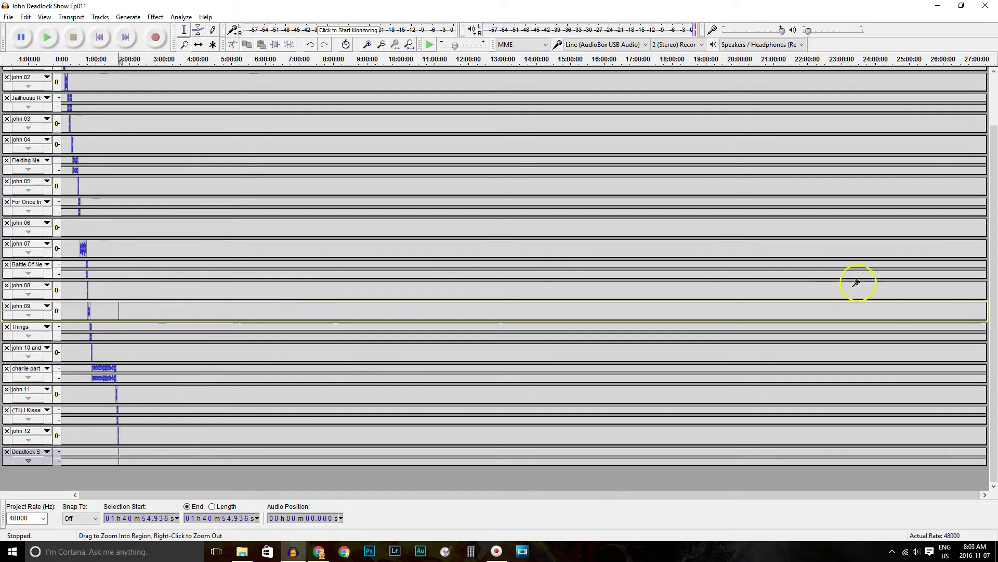
{"action": "scroll", "coordinate": [858, 283], "scroll_direction": "up", "scroll_amount": 1}
{"action": "left_click", "coordinate": [133, 122]}
{"action": "left_click", "coordinate": [133, 121]}
{"action": "left_click", "coordinate": [289, 387]}
{"action": "left_click", "coordinate": [274, 411]}
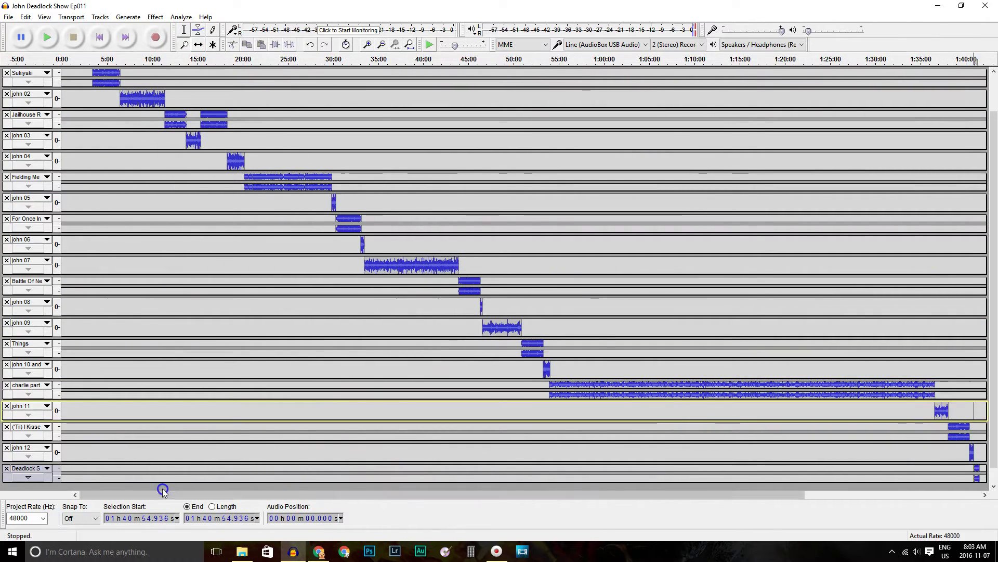
{"action": "scroll", "coordinate": [993, 150], "scroll_direction": "up", "scroll_amount": 3}
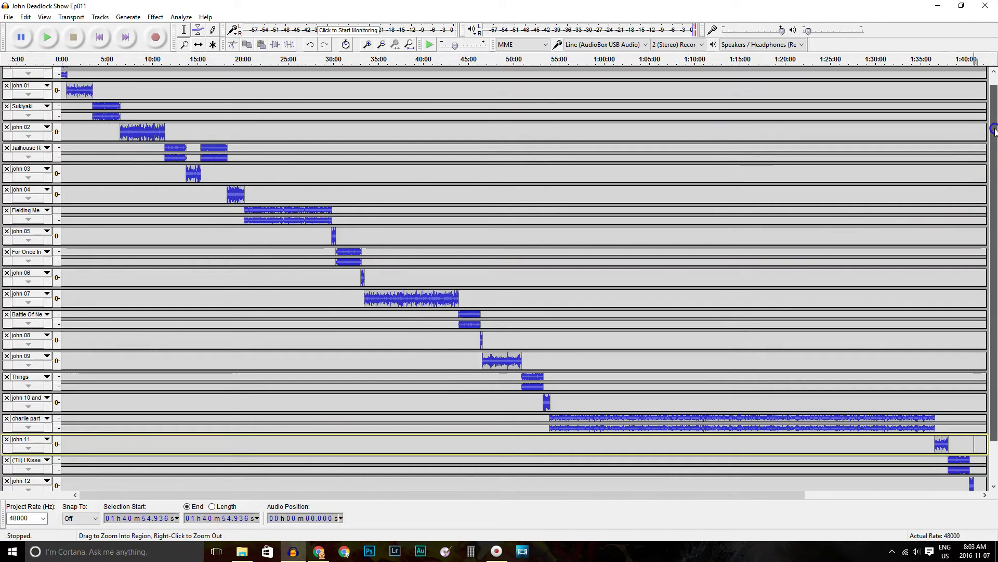
{"action": "scroll", "coordinate": [993, 151], "scroll_direction": "down", "scroll_amount": 3}
{"action": "scroll", "coordinate": [993, 151], "scroll_direction": "down", "scroll_amount": 1}
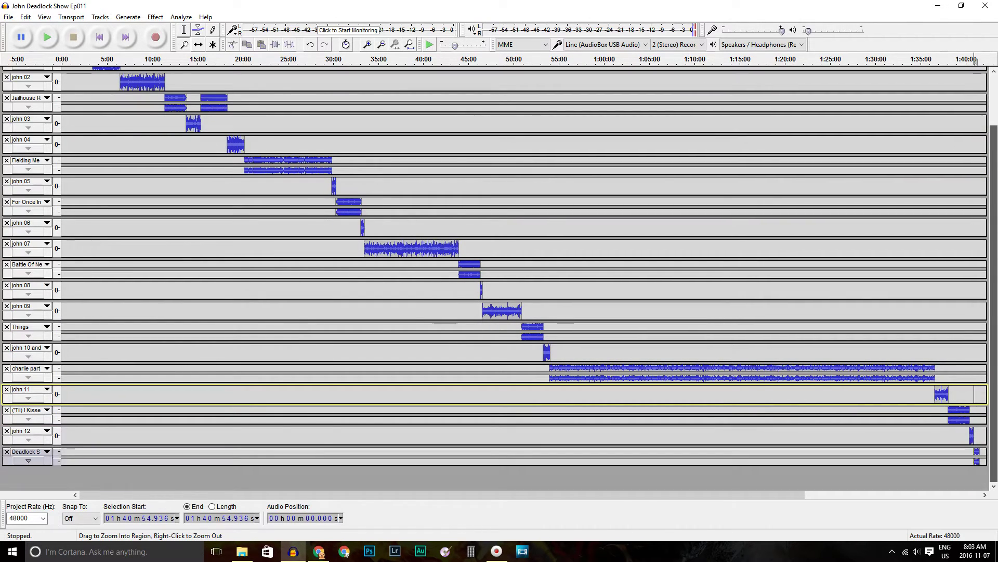
{"action": "scroll", "coordinate": [993, 151], "scroll_direction": "up", "scroll_amount": 4}
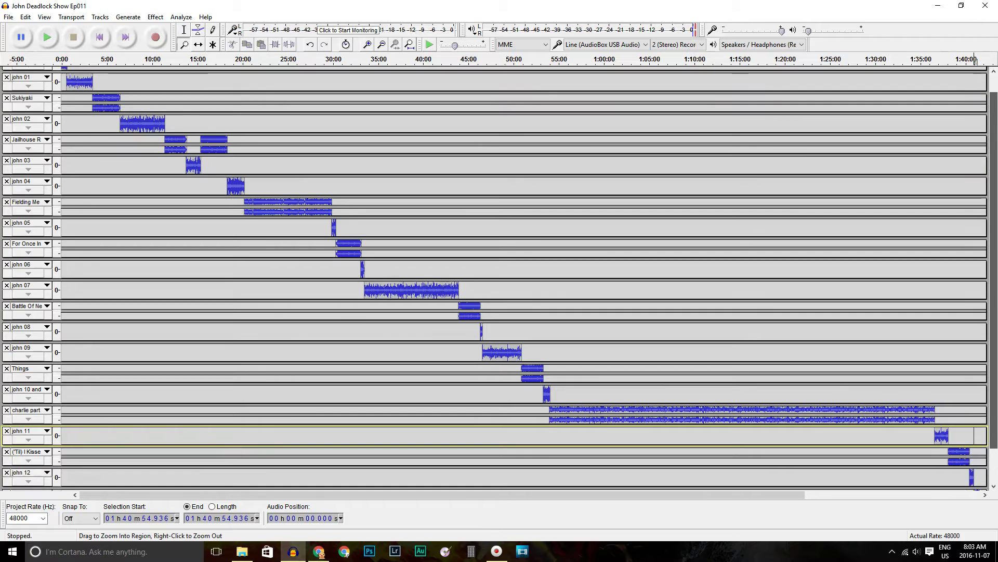
{"action": "scroll", "coordinate": [499, 278], "scroll_direction": "down", "scroll_amount": 3}
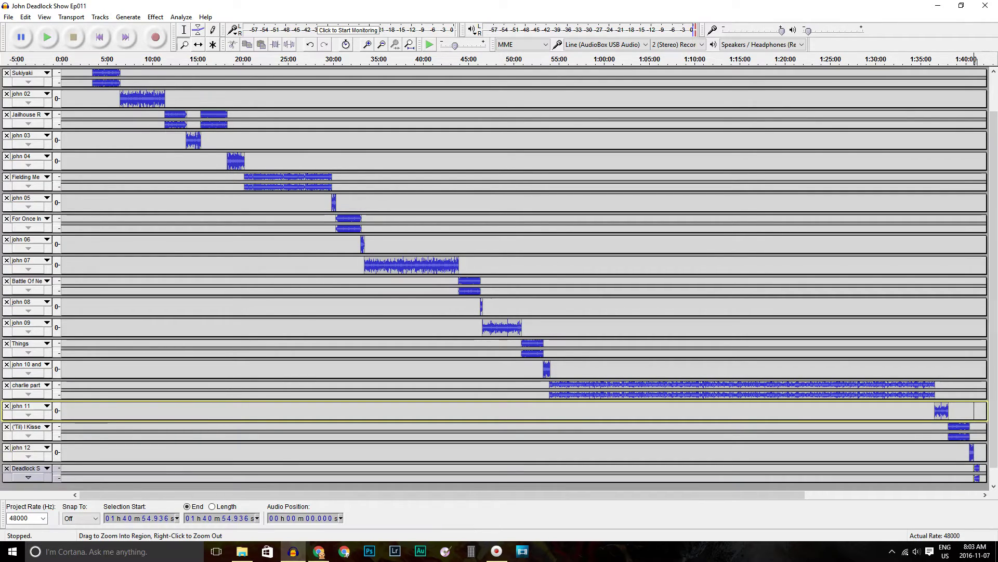
Step: Start exporting the audio as MP3 with a constant bit rate of 128 kbps
{"action": "left_click", "coordinate": [8, 18]}
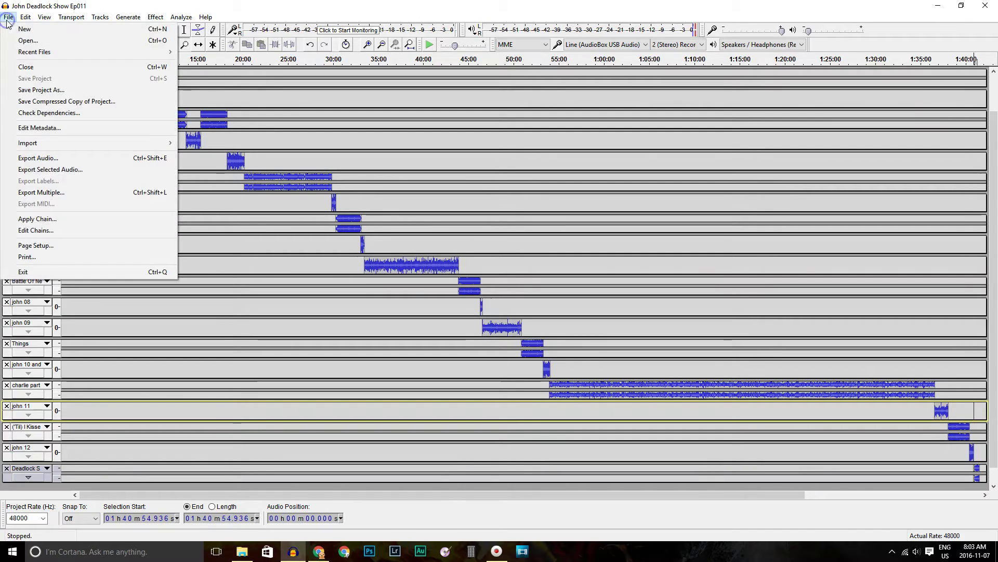
{"action": "left_click", "coordinate": [48, 162]}
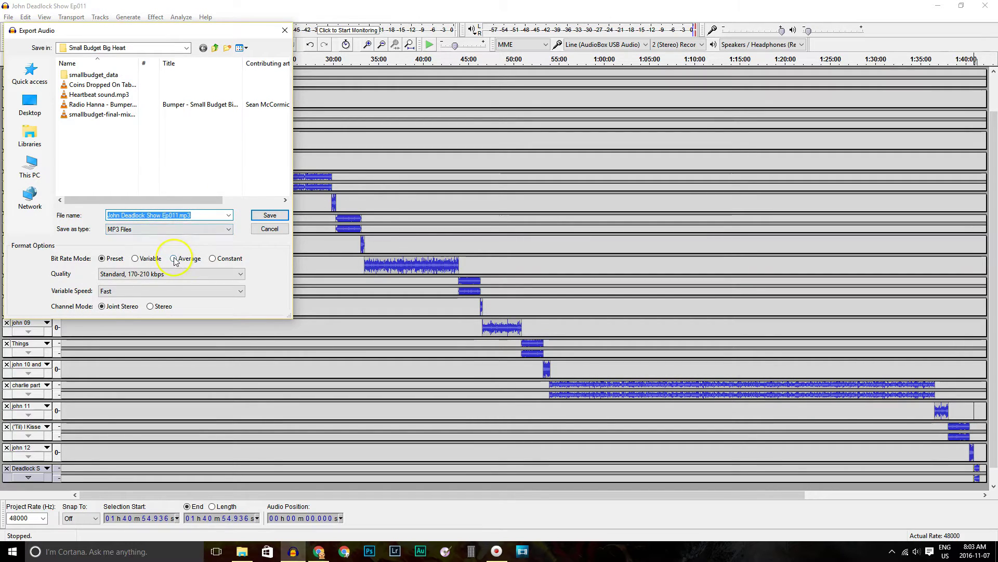
{"action": "left_click", "coordinate": [213, 259]}
{"action": "left_click", "coordinate": [241, 274]}
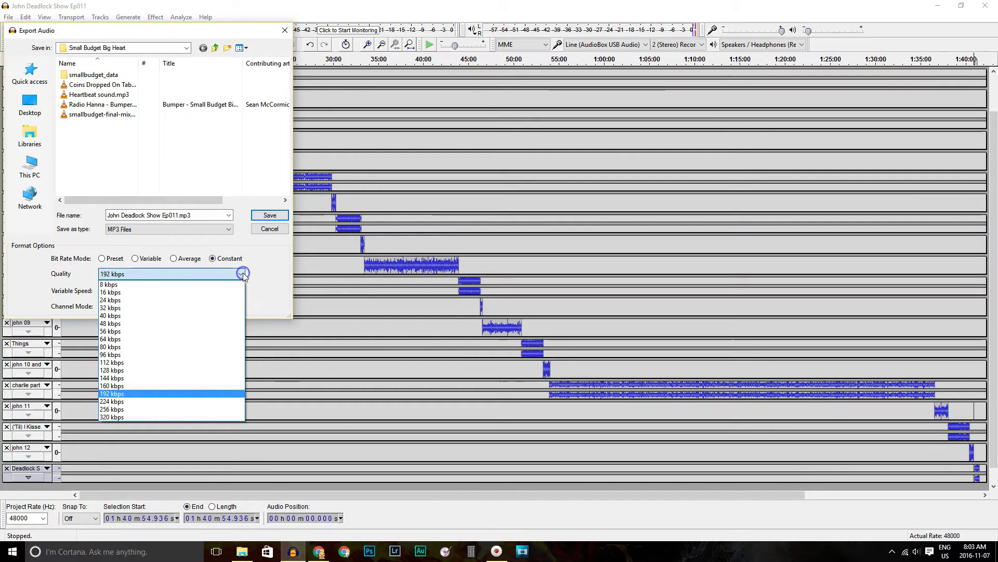
{"action": "left_click", "coordinate": [226, 371]}
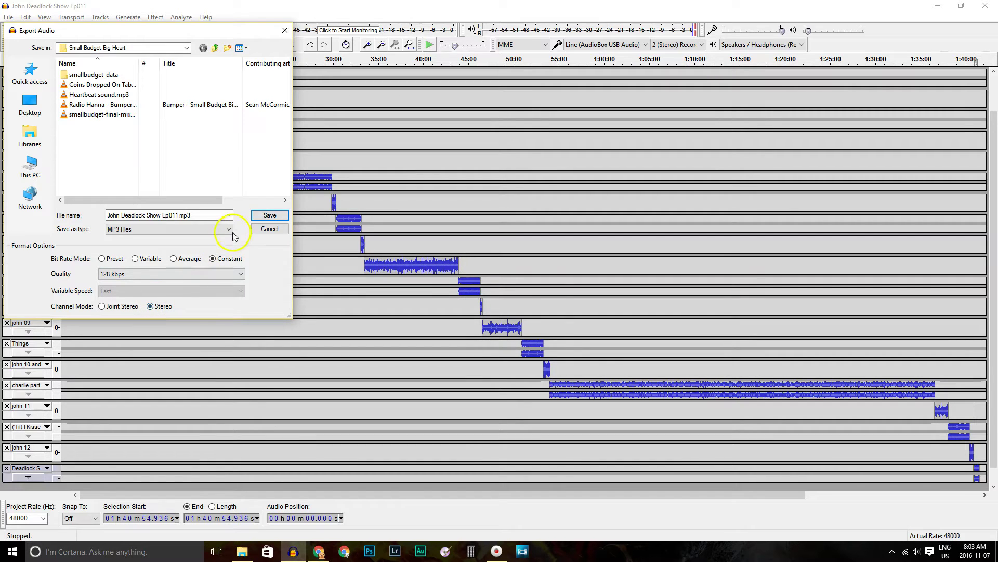
Step: Append "- Final Mixdown" to the episode's export file name before the .mp3 extension and proceed to the metadata
{"action": "triple_click", "coordinate": [177, 215]}
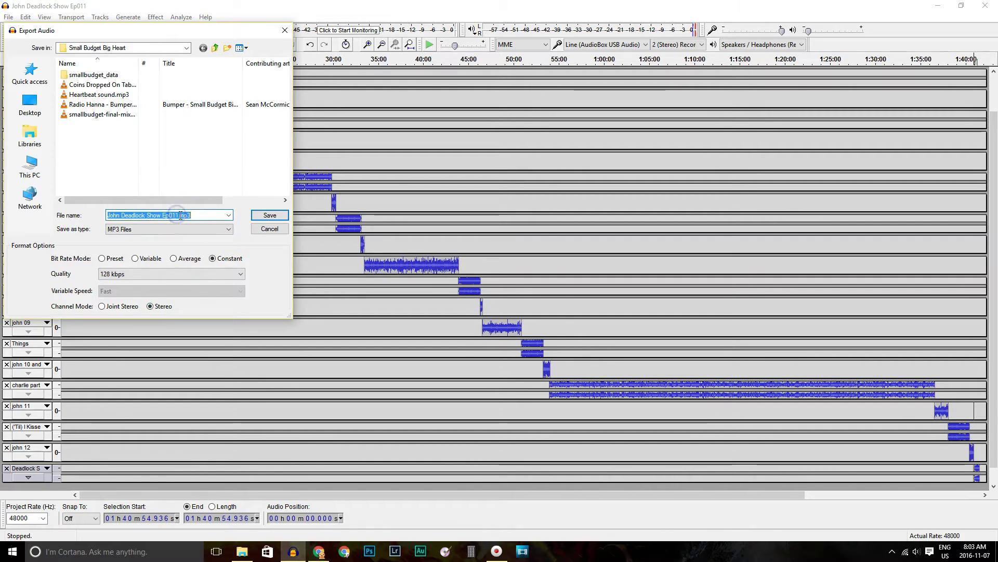
{"action": "left_click", "coordinate": [177, 215]}
{"action": "type", "text": "- Final Mixdown"}
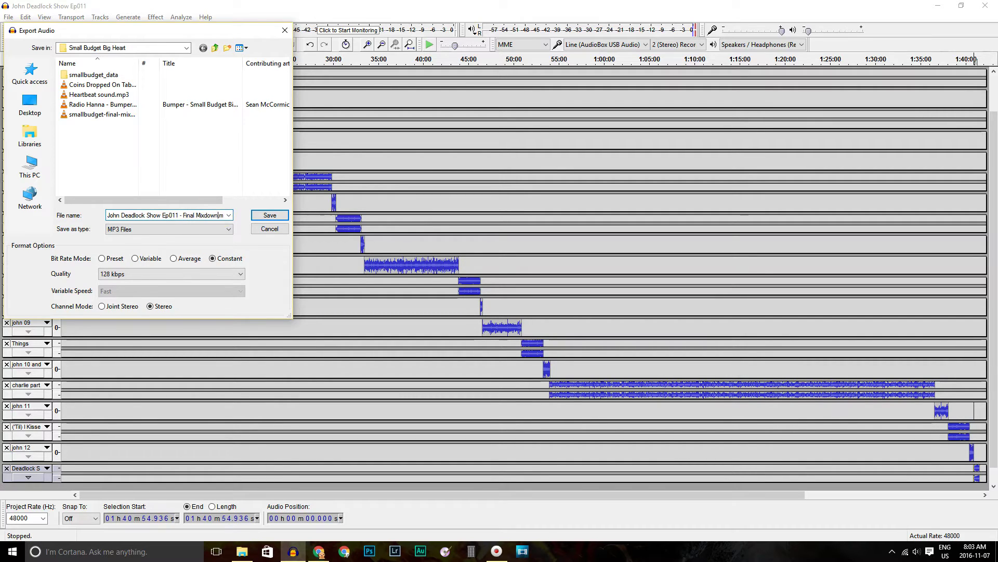
{"action": "left_click", "coordinate": [262, 217]}
Step: Replace the artist name in the metadata with the show host's name
{"action": "left_click", "coordinate": [465, 190]}
{"action": "double_click", "coordinate": [466, 191]}
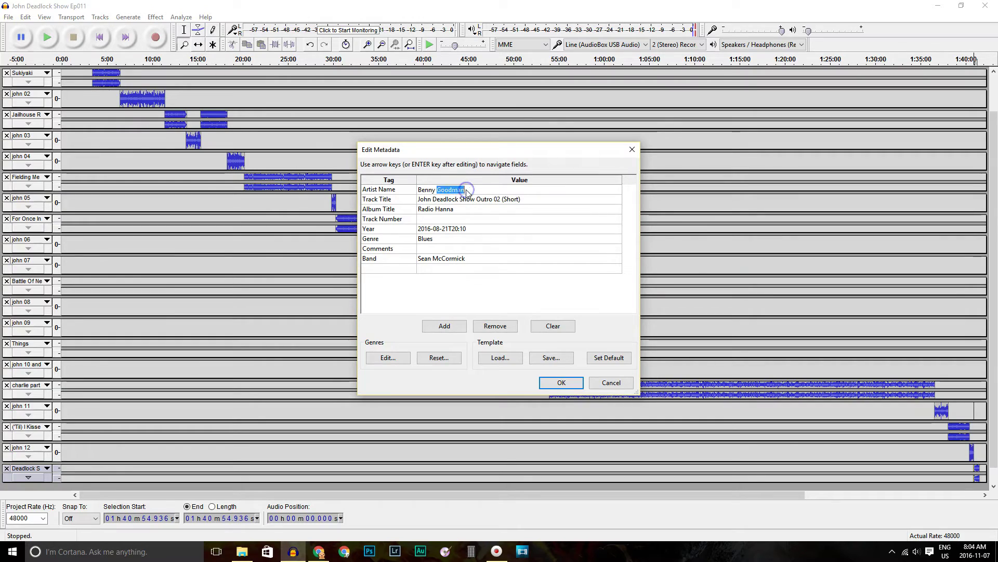
{"action": "left_click_drag", "start_coordinate": [466, 191], "coordinate": [403, 192]}
{"action": "type", "text": "John Deadlock"}
{"action": "left_click", "coordinate": [398, 195]}
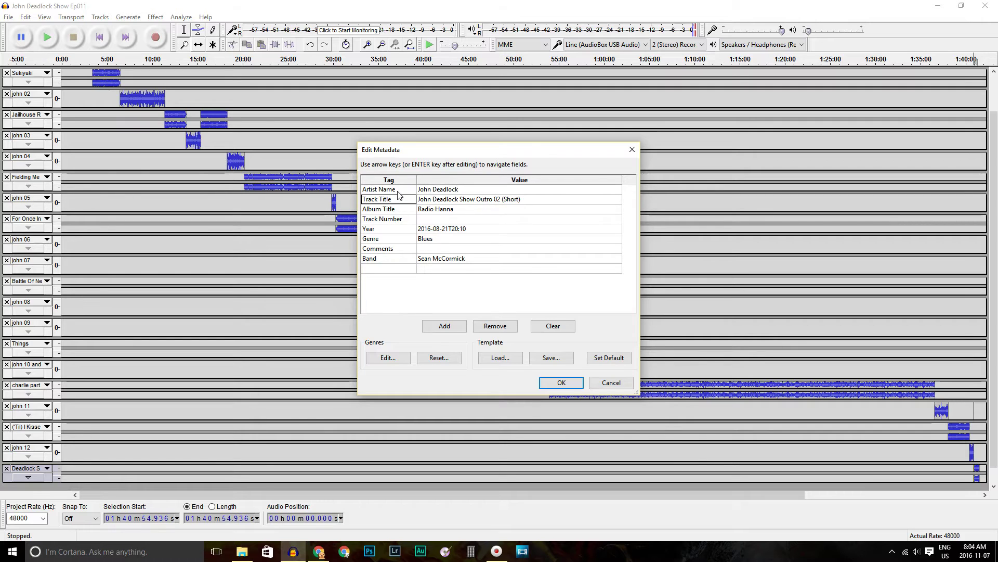
Step: Set the track title in the metadata to JDMMS Ep011
{"action": "left_click", "coordinate": [422, 199]}
{"action": "left_click", "coordinate": [494, 200]}
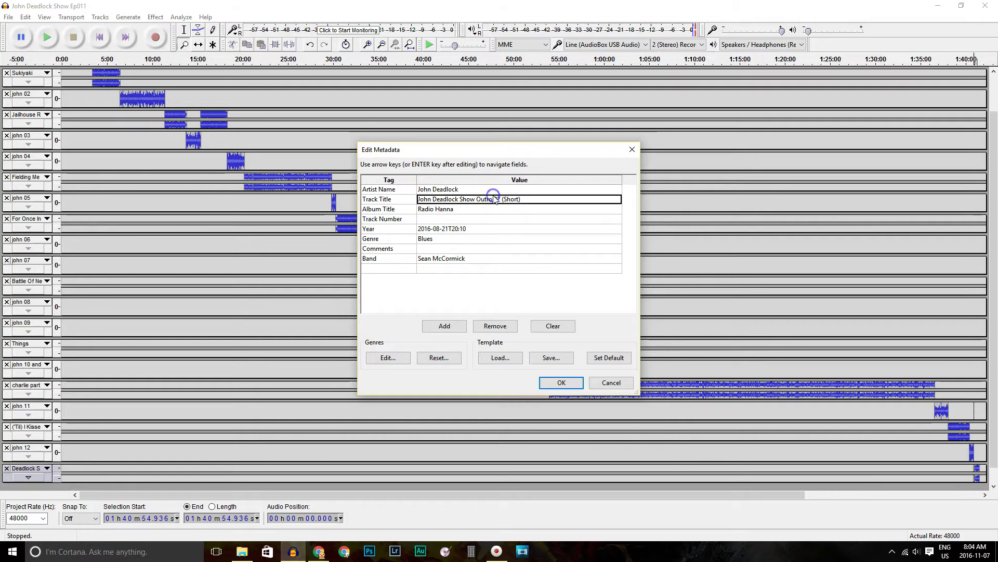
{"action": "left_click", "coordinate": [479, 199]}
{"action": "left_click", "coordinate": [471, 202]}
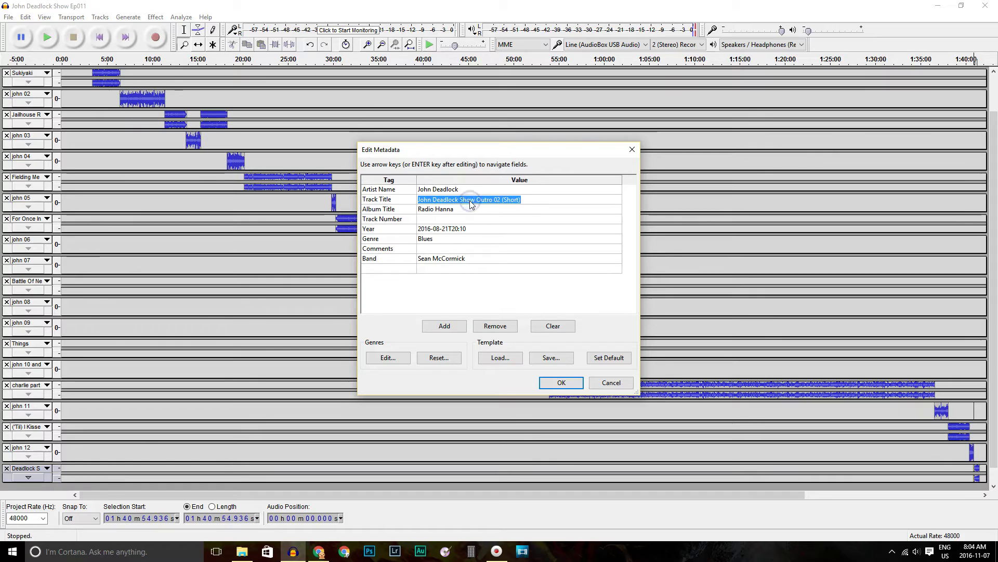
{"action": "type", "text": "JDMMS Ep011"}
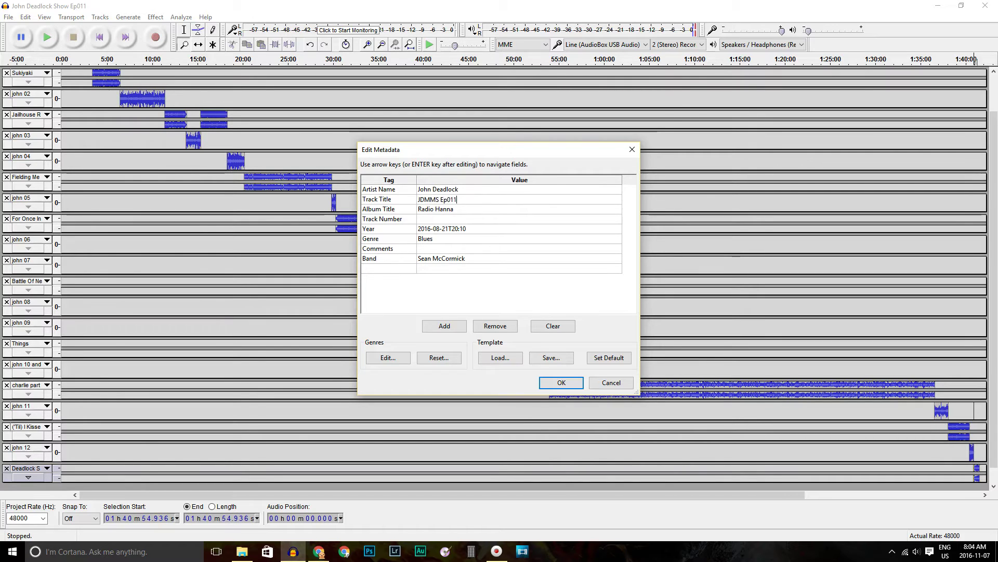
Step: Clear the album title, band and genre values from the metadata
{"action": "left_click", "coordinate": [446, 211]}
{"action": "key", "text": "Delete"}
{"action": "left_click", "coordinate": [458, 228]}
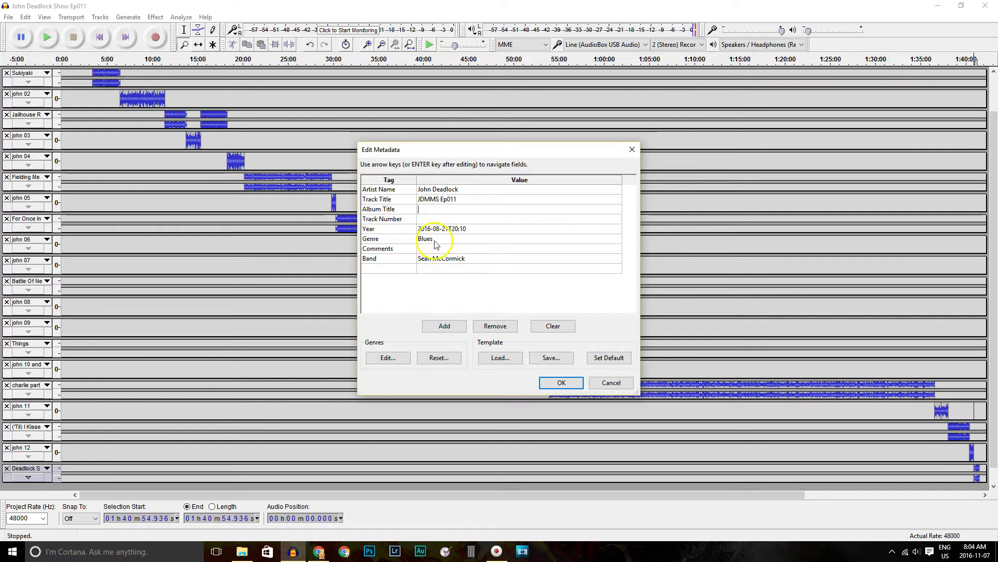
{"action": "left_click", "coordinate": [436, 261]}
{"action": "key", "text": "Delete"}
{"action": "left_click", "coordinate": [428, 238]}
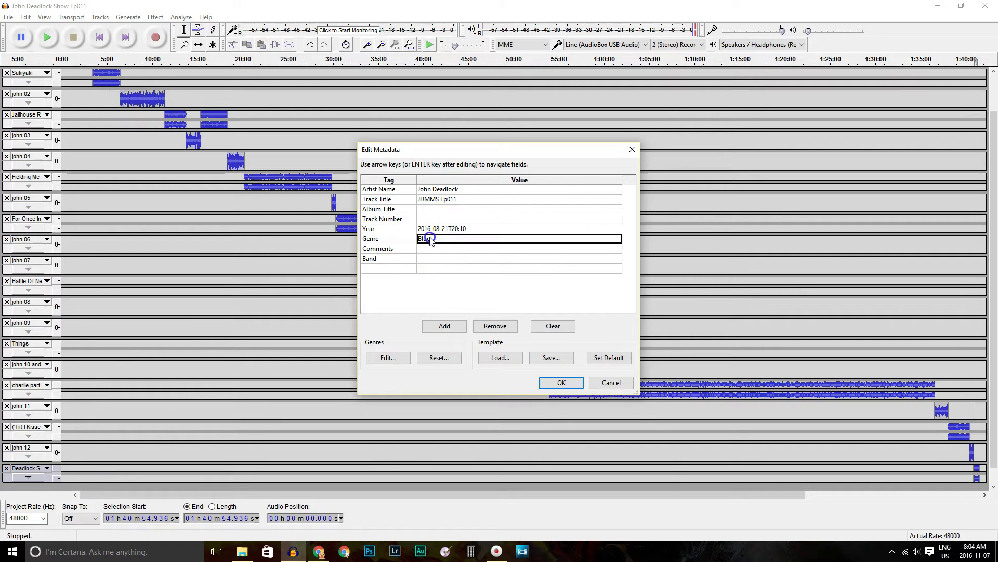
{"action": "key", "text": "Delete"}
Step: Set the metadata year to 2016 and accept the metadata to run the export
{"action": "left_click", "coordinate": [435, 229]}
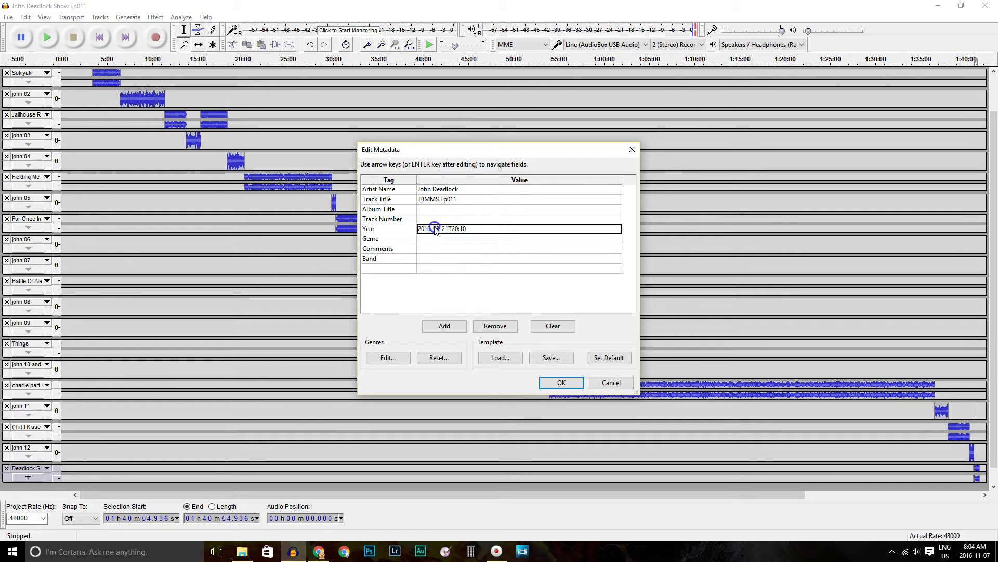
{"action": "double_click", "coordinate": [437, 228]}
{"action": "type", "text": "2016"}
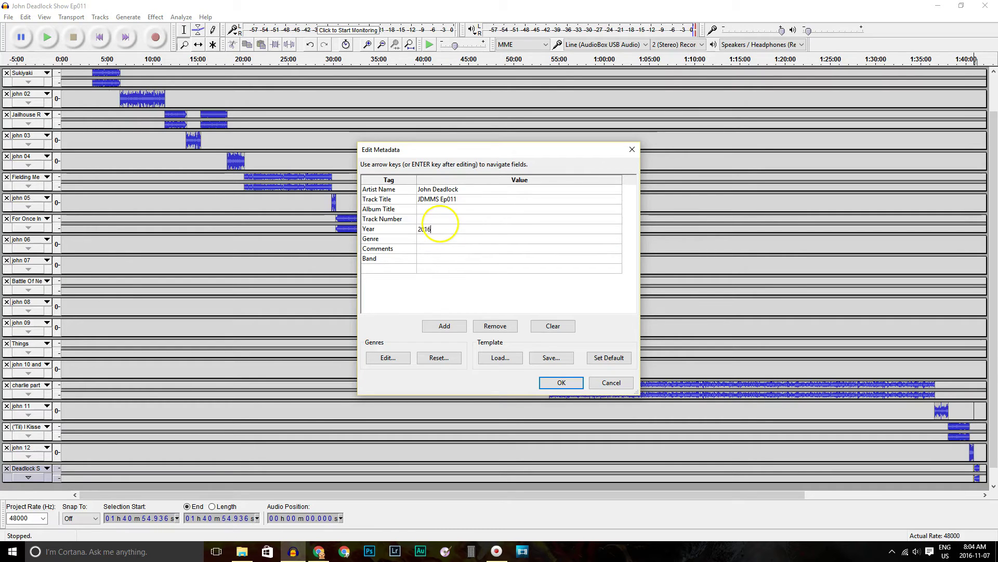
{"action": "left_click", "coordinate": [561, 387]}
{"action": "left_click", "coordinate": [562, 385]}
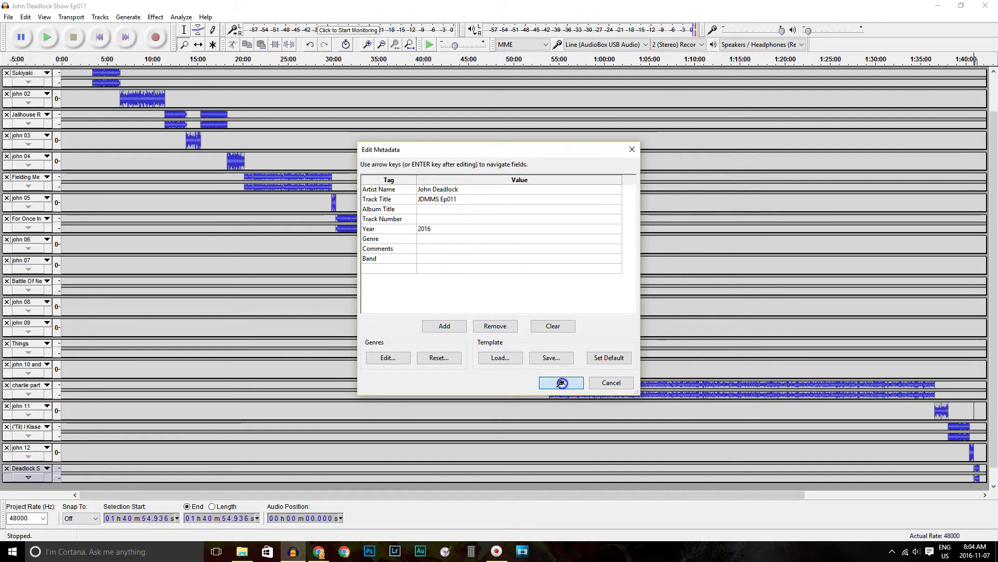